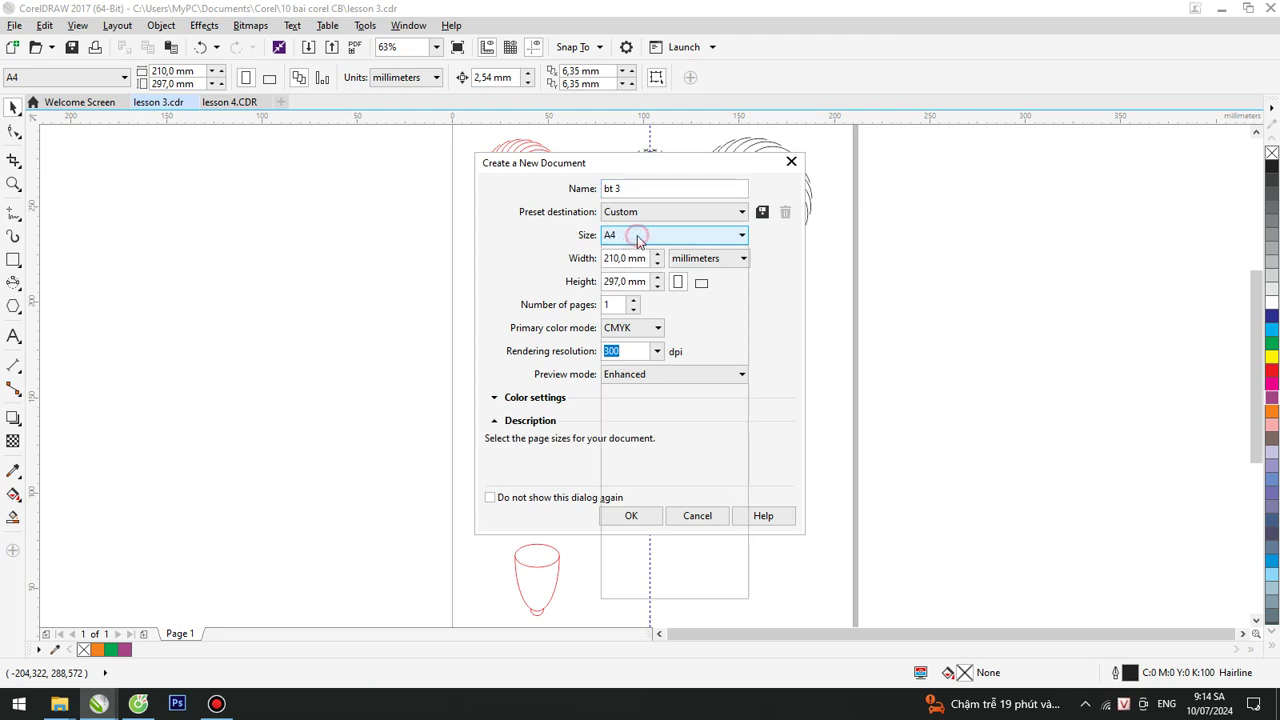
Set the new document's page size to A4 in portrait orientation and create it.
{"action": "left_click", "coordinate": [638, 236]}
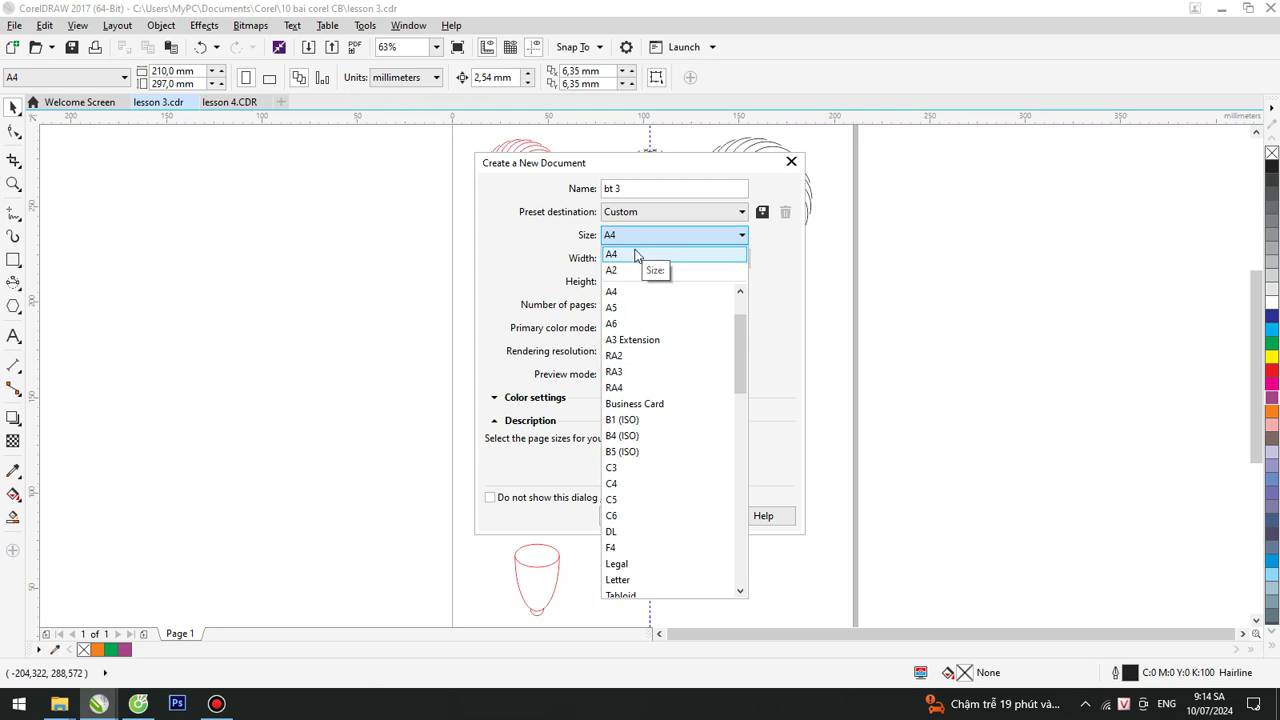
{"action": "left_click", "coordinate": [533, 258]}
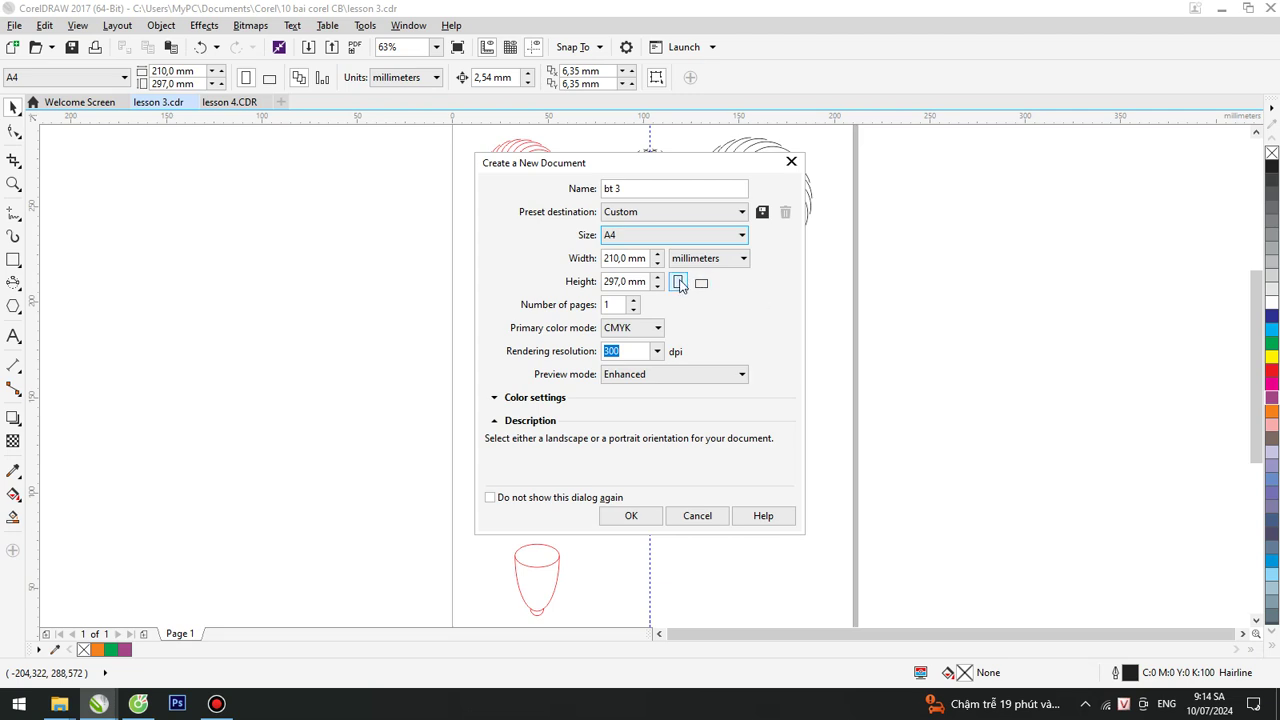
{"action": "left_click", "coordinate": [640, 518]}
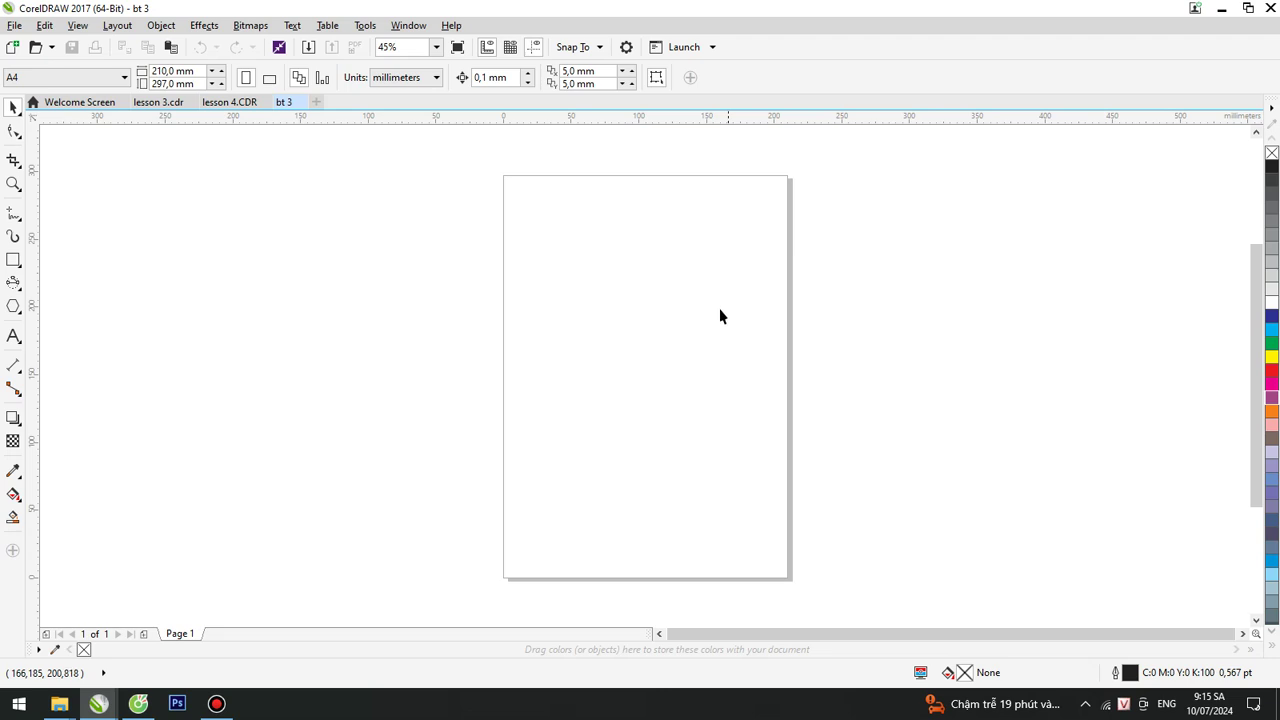
Draw a tall ellipse about 9.5 mm wide and 33.4 mm high on the page and narrow it to 50% width.
{"action": "key", "text": "z"}
{"action": "left_click_drag", "start_coordinate": [538, 206], "coordinate": [682, 324]}
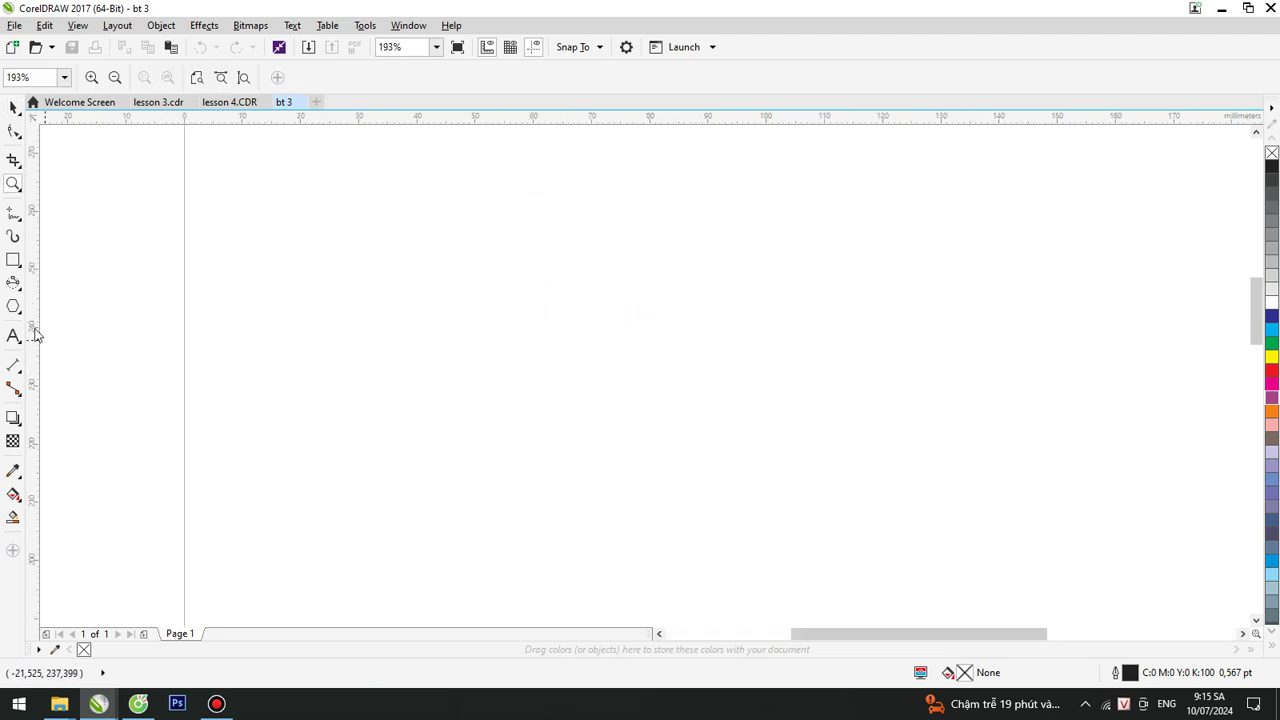
{"action": "left_click", "coordinate": [13, 284]}
{"action": "left_click_drag", "start_coordinate": [643, 234], "coordinate": [706, 435]}
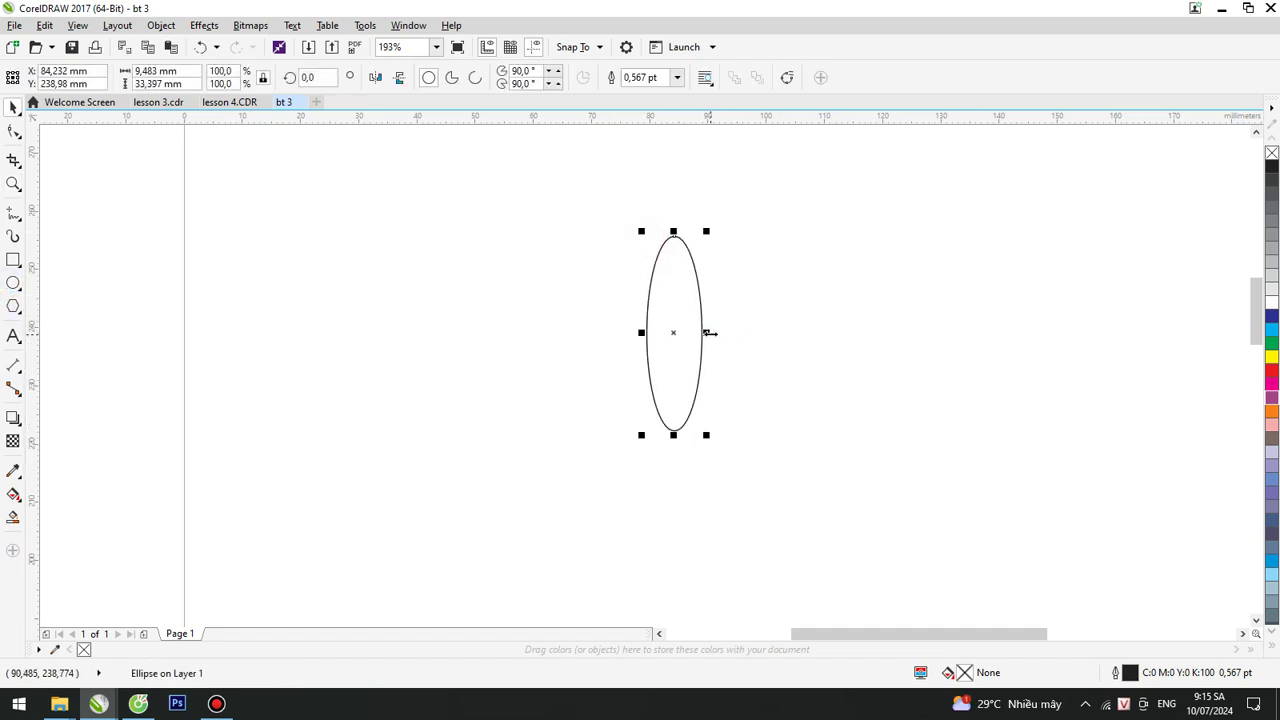
{"action": "left_click_drag", "start_coordinate": [706, 332], "coordinate": [678, 332]}
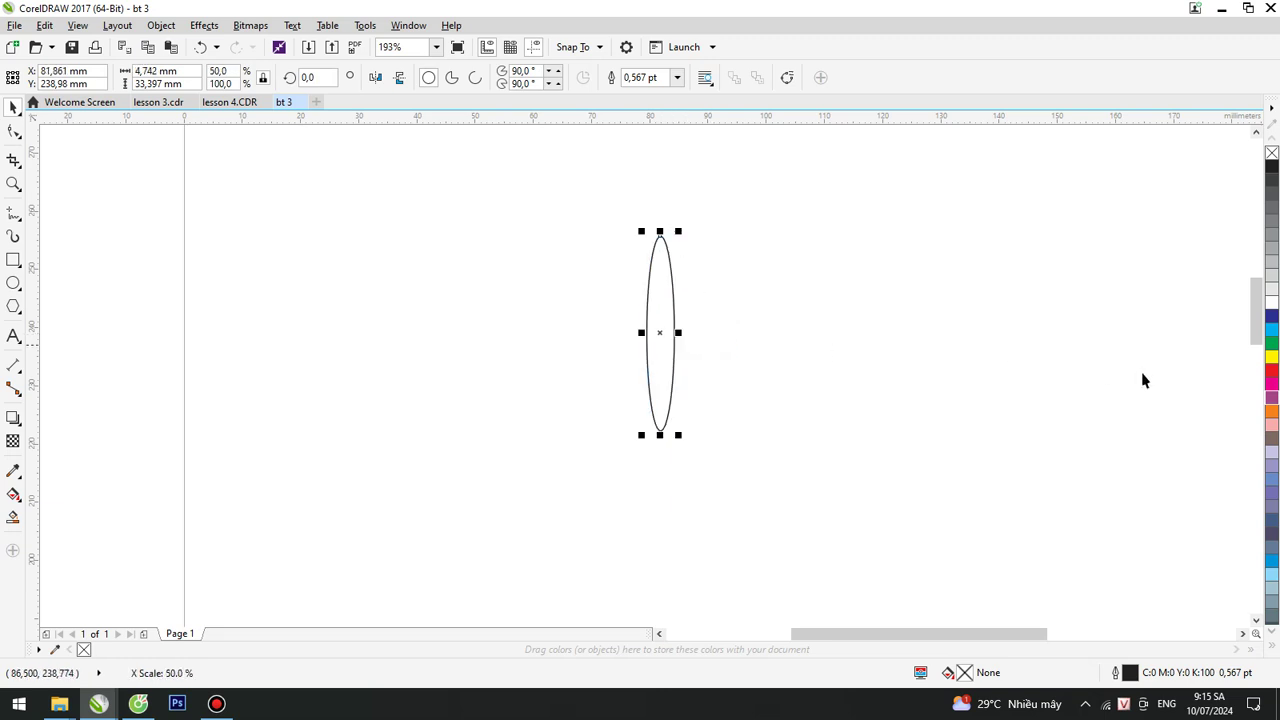
Try a red fill with a yellow outline on the ellipse, and settle on a yellow fill with a red outline.
{"action": "left_click", "coordinate": [1272, 371]}
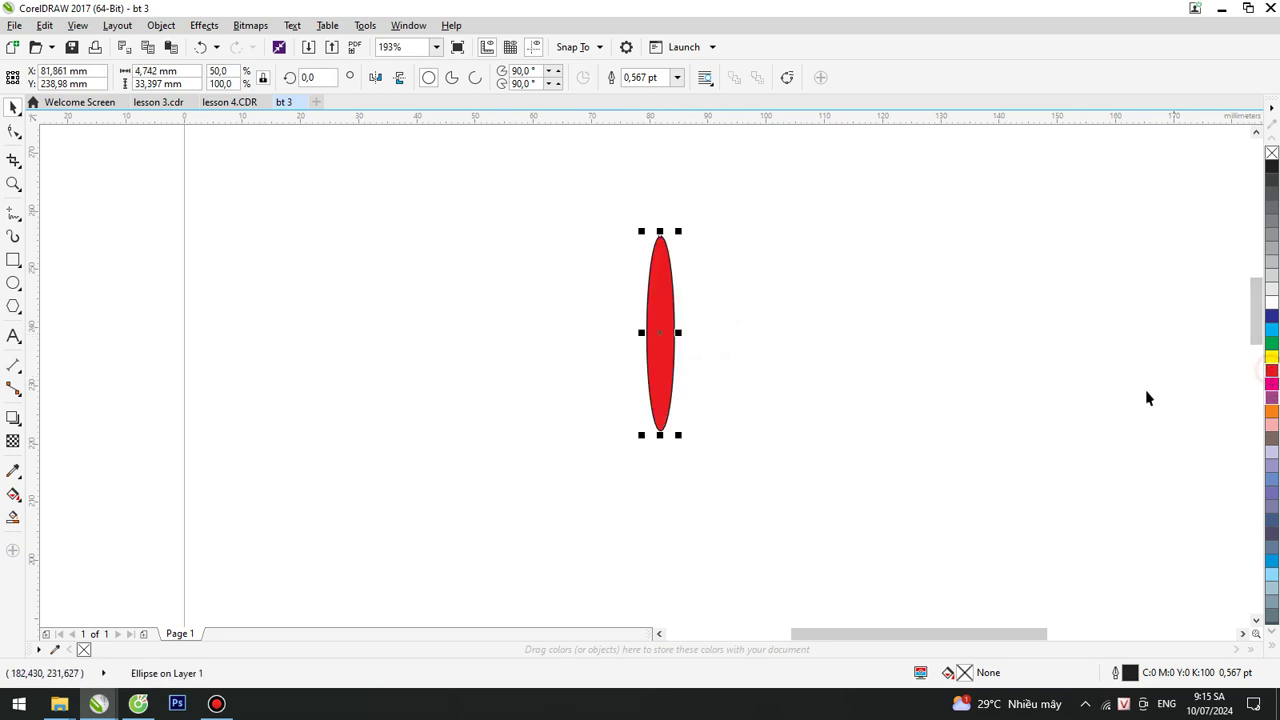
{"action": "right_click", "coordinate": [1272, 357]}
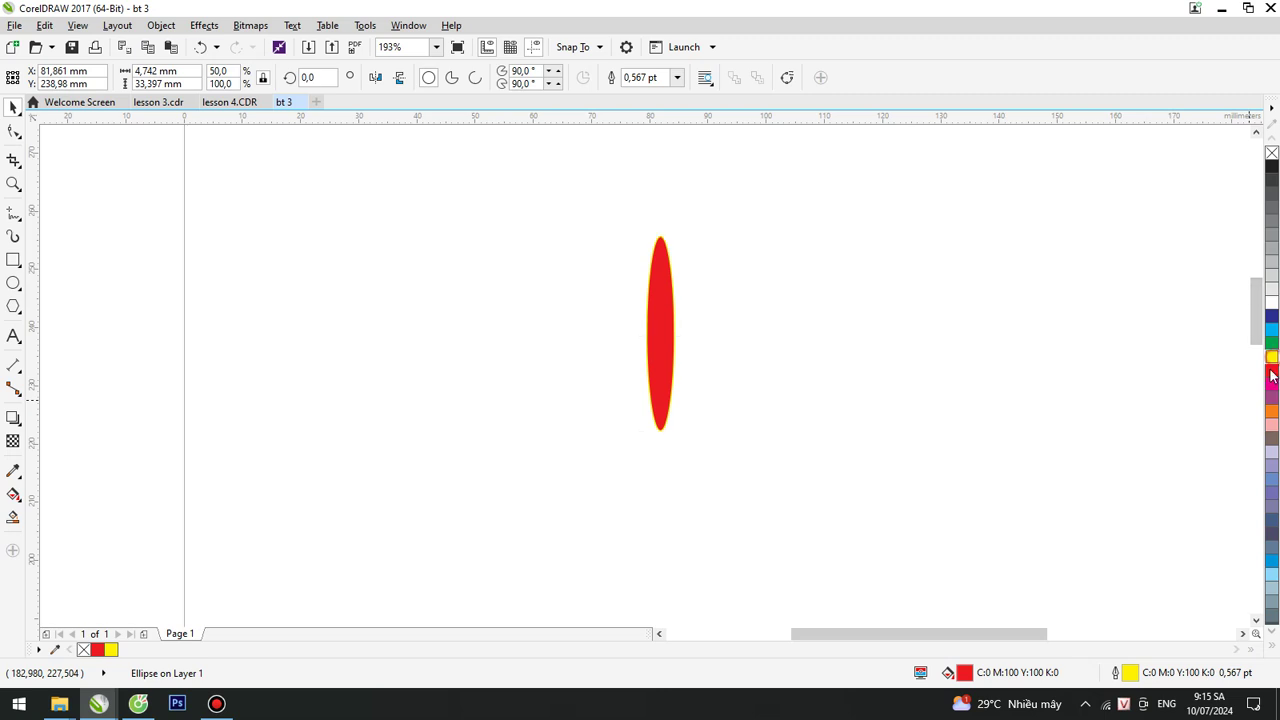
{"action": "left_click", "coordinate": [1272, 357]}
{"action": "right_click", "coordinate": [1272, 371]}
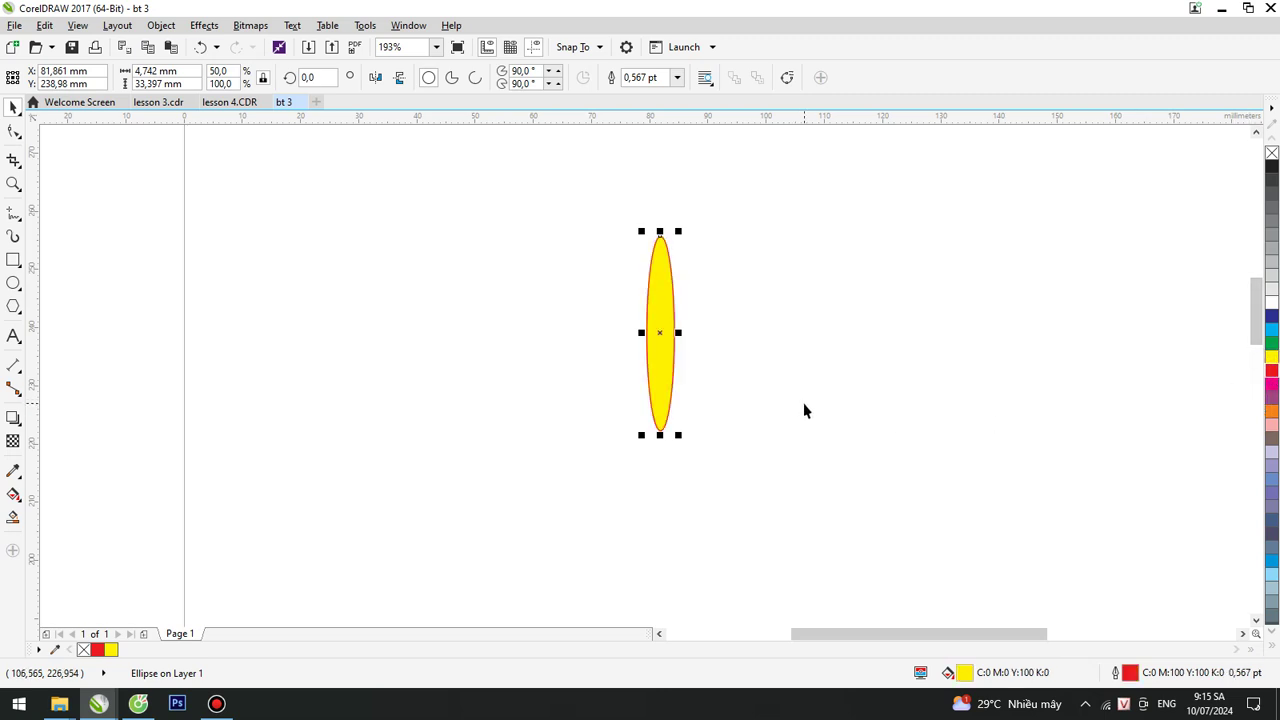
Make a copy of the yellow ellipse rotated 15 degrees about its centre.
{"action": "left_click", "coordinate": [661, 337]}
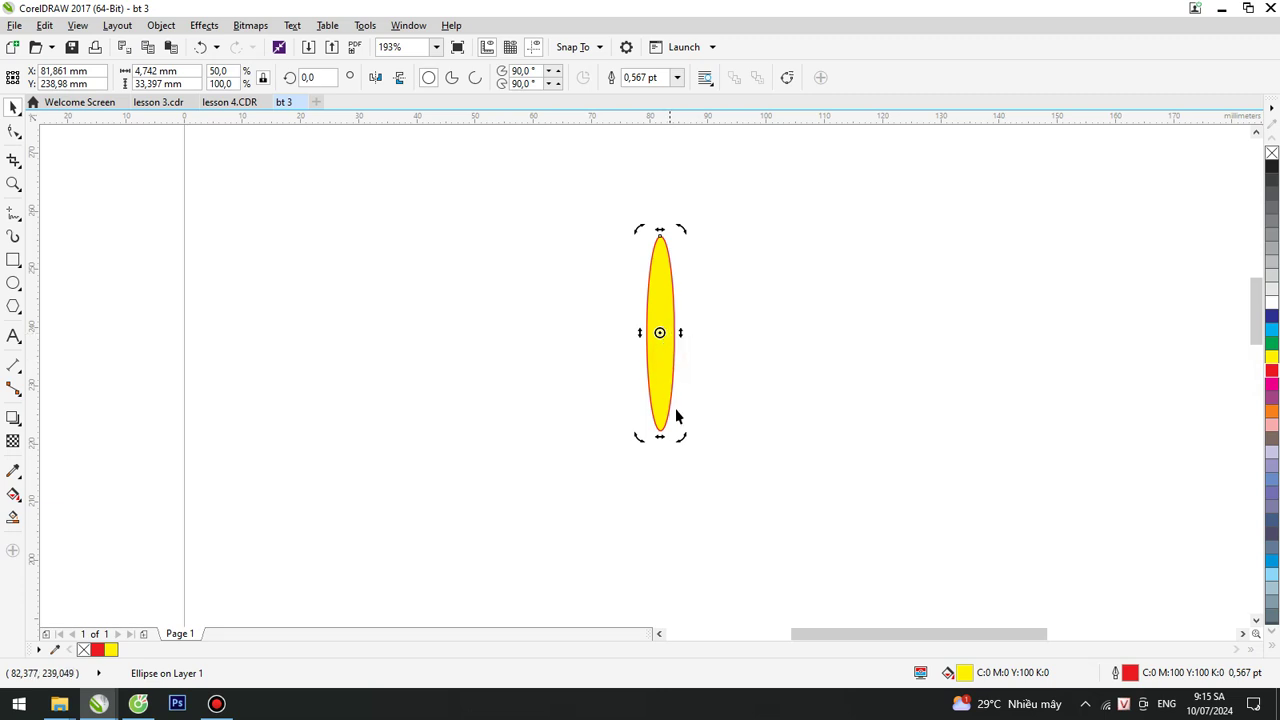
{"action": "mouse_move", "coordinate": [683, 434]}
{"action": "left_mouse_down"}
{"action": "mouse_move", "coordinate": [708, 411]}
{"action": "mouse_move", "coordinate": [703, 437]}
{"action": "left_mouse_up"}
{"action": "right_click", "coordinate": [703, 437]}
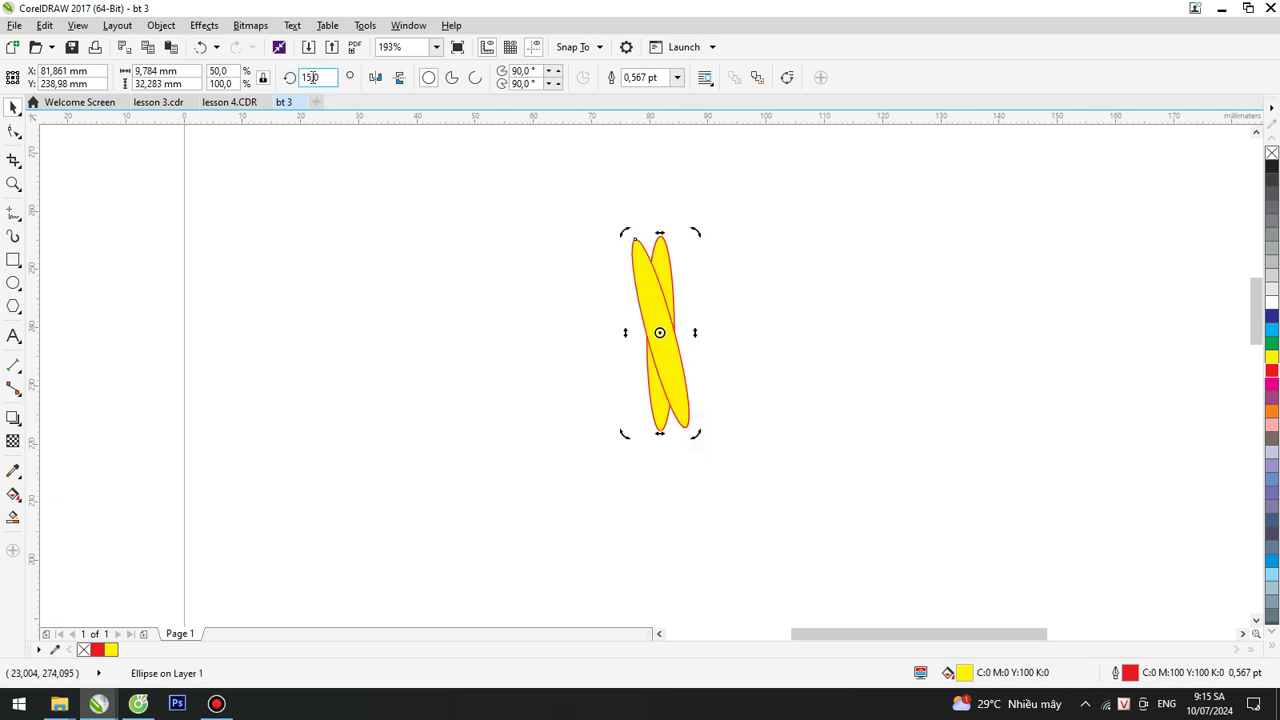
Repeat the rotated duplication until the ellipses form a full round flower, undo the surplus copies, and deselect.
{"action": "key", "text": "ctrl+r"}
{"action": "key", "text": "ctrl+r"}
{"action": "key", "text": "ctrl+r"}
{"action": "key", "text": "ctrl+r"}
{"action": "key", "text": "ctrl+r"}
{"action": "key", "text": "ctrl+r"}
{"action": "key", "text": "ctrl+r"}
{"action": "key", "text": "ctrl+r"}
{"action": "key", "text": "ctrl+r"}
{"action": "key", "text": "ctrl+r"}
{"action": "key", "text": "ctrl+r"}
{"action": "key", "text": "ctrl+r"}
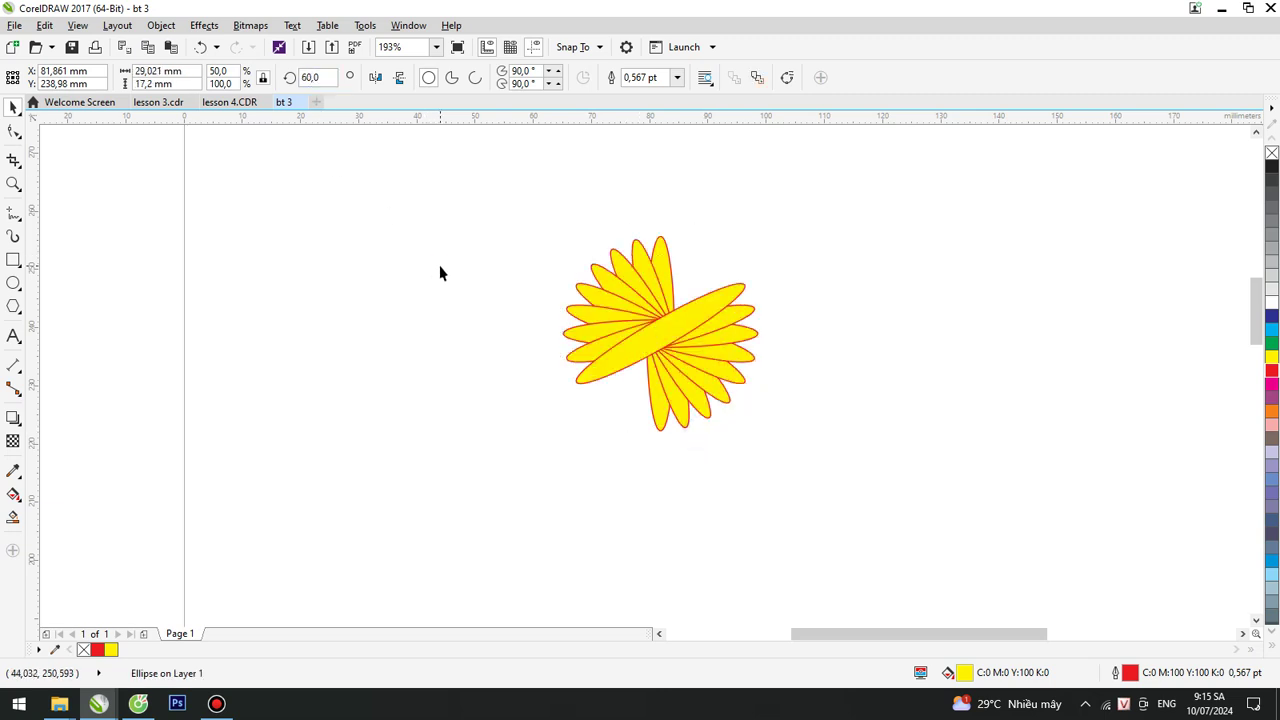
{"action": "key", "text": "ctrl+z"}
{"action": "key", "text": "ctrl+z"}
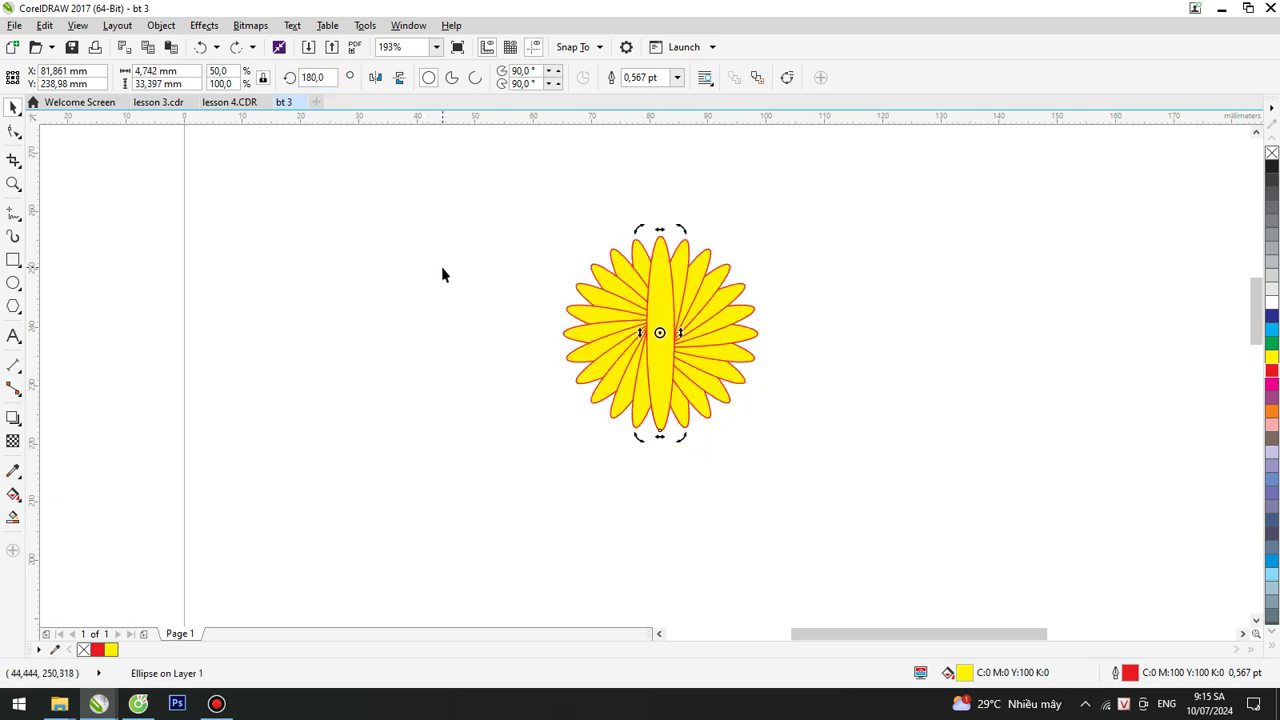
{"action": "left_click", "coordinate": [881, 339]}
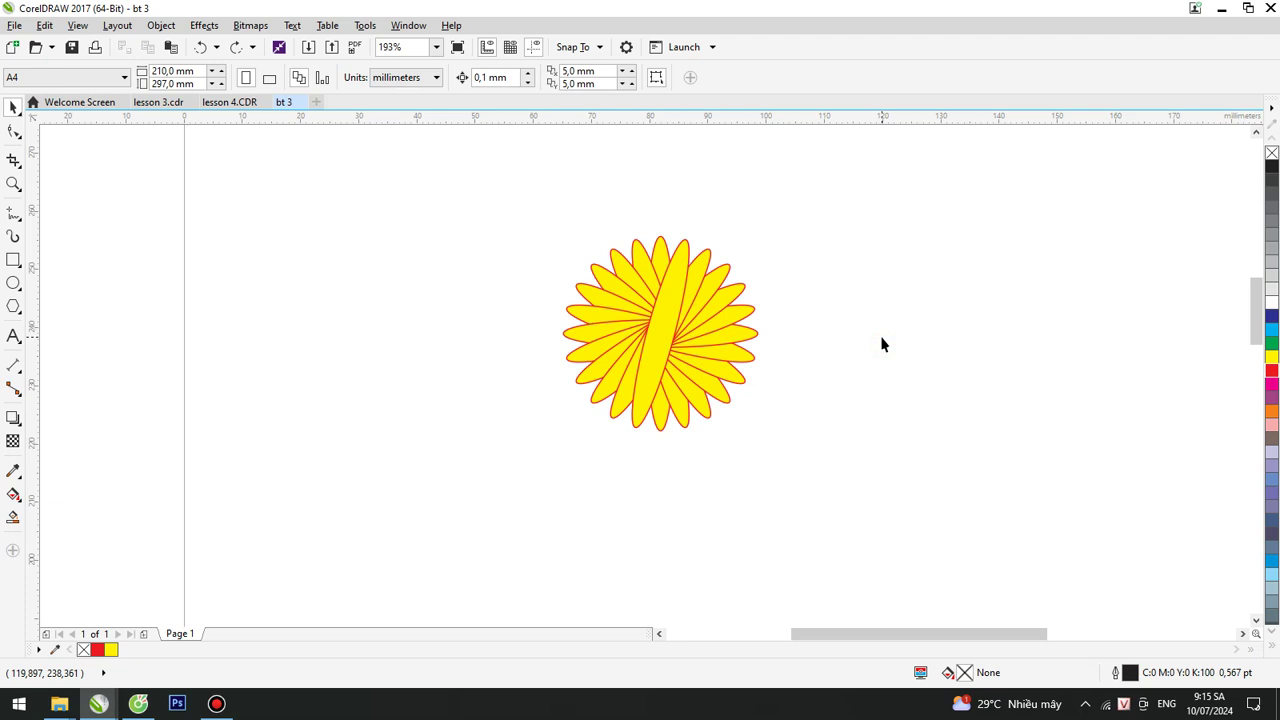
Copy the flower's vertical ellipse together with the tilted ellipse on top of it to the empty area right of the flower.
{"action": "left_click", "coordinate": [661, 266]}
{"action": "left_click", "coordinate": [681, 268], "text": "shift"}
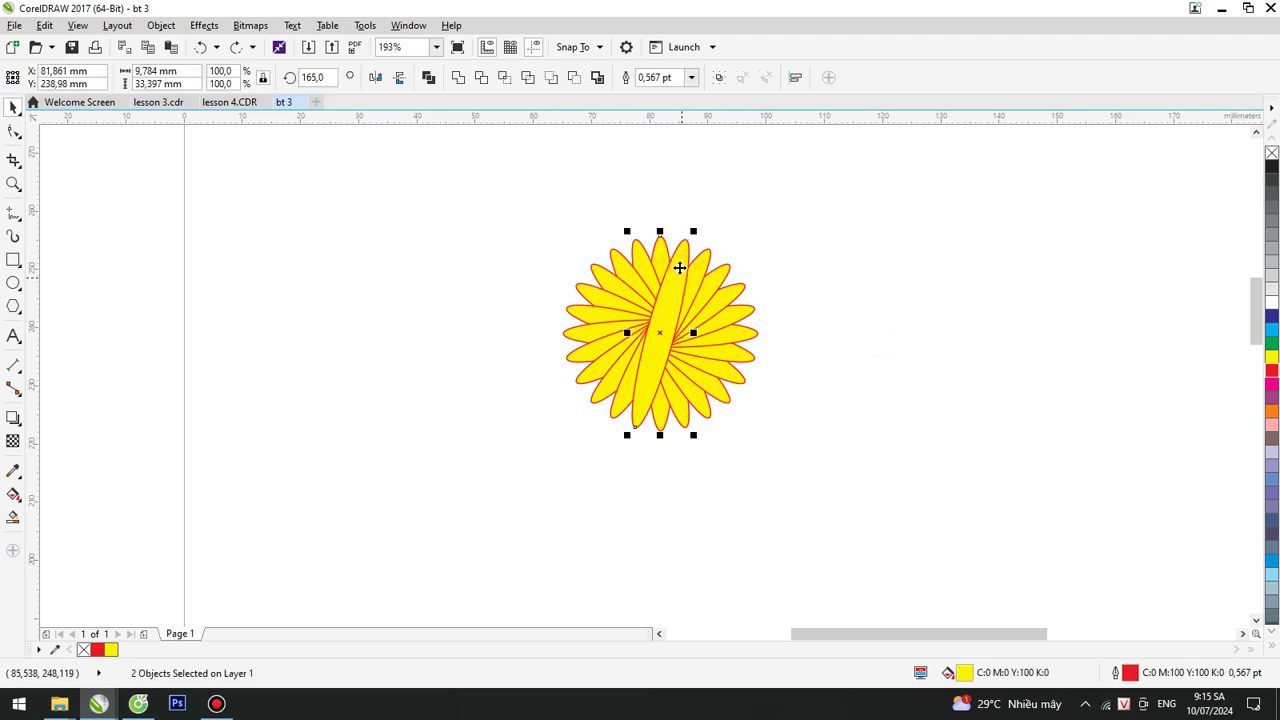
{"action": "left_click_drag", "start_coordinate": [681, 268], "coordinate": [956, 272]}
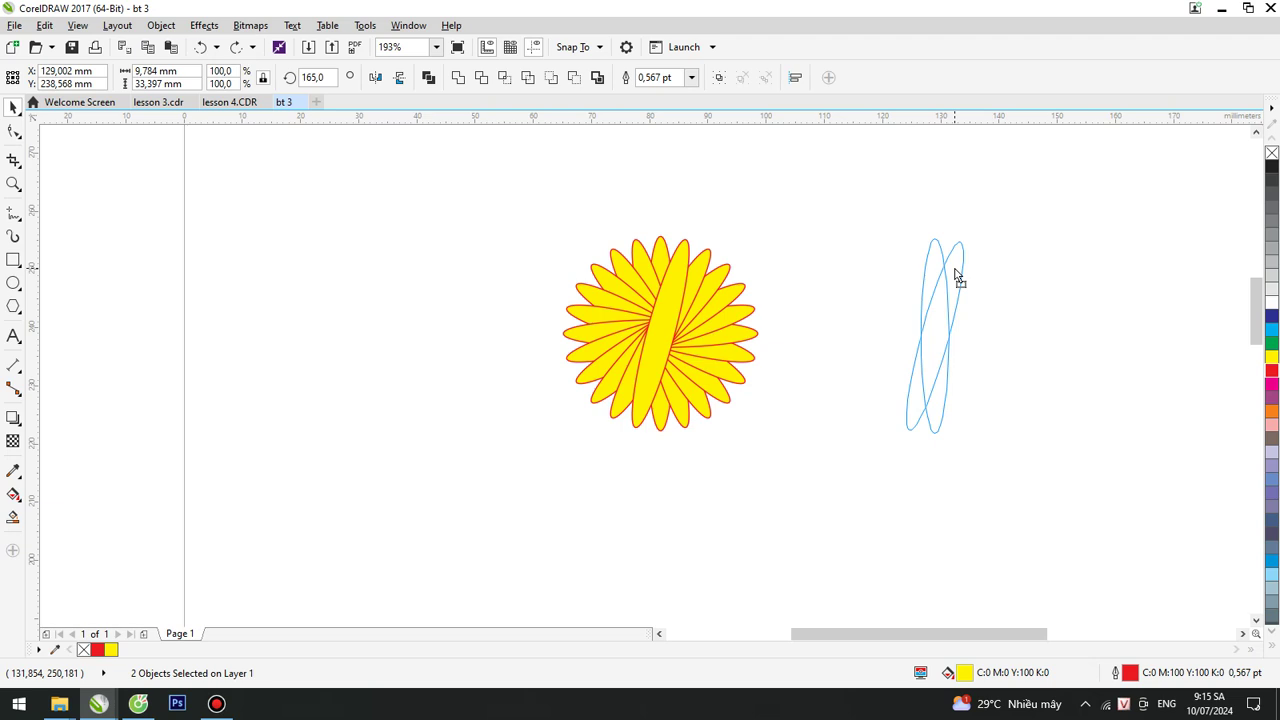
{"action": "left_click_drag", "start_coordinate": [956, 272], "coordinate": [956, 272]}
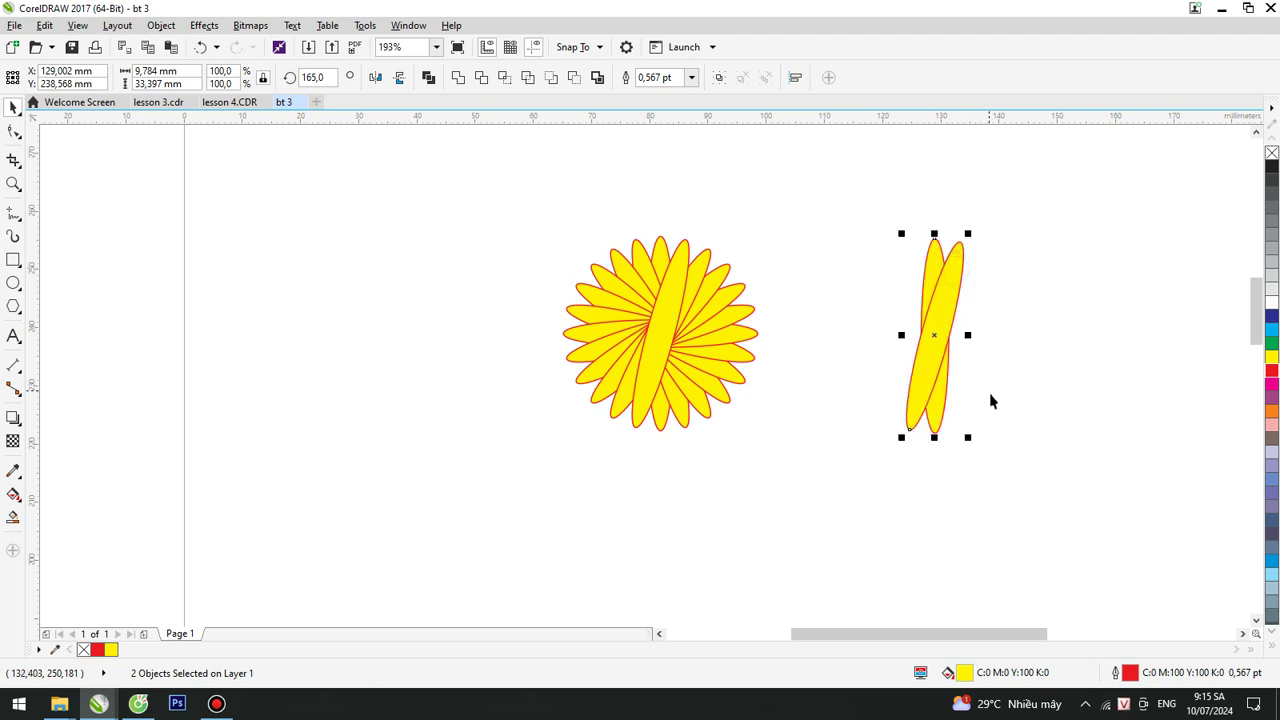
Move the copied tilted ellipse away from the vertical one and back over it, and deselect it.
{"action": "left_click", "coordinate": [988, 391]}
{"action": "left_click", "coordinate": [958, 300]}
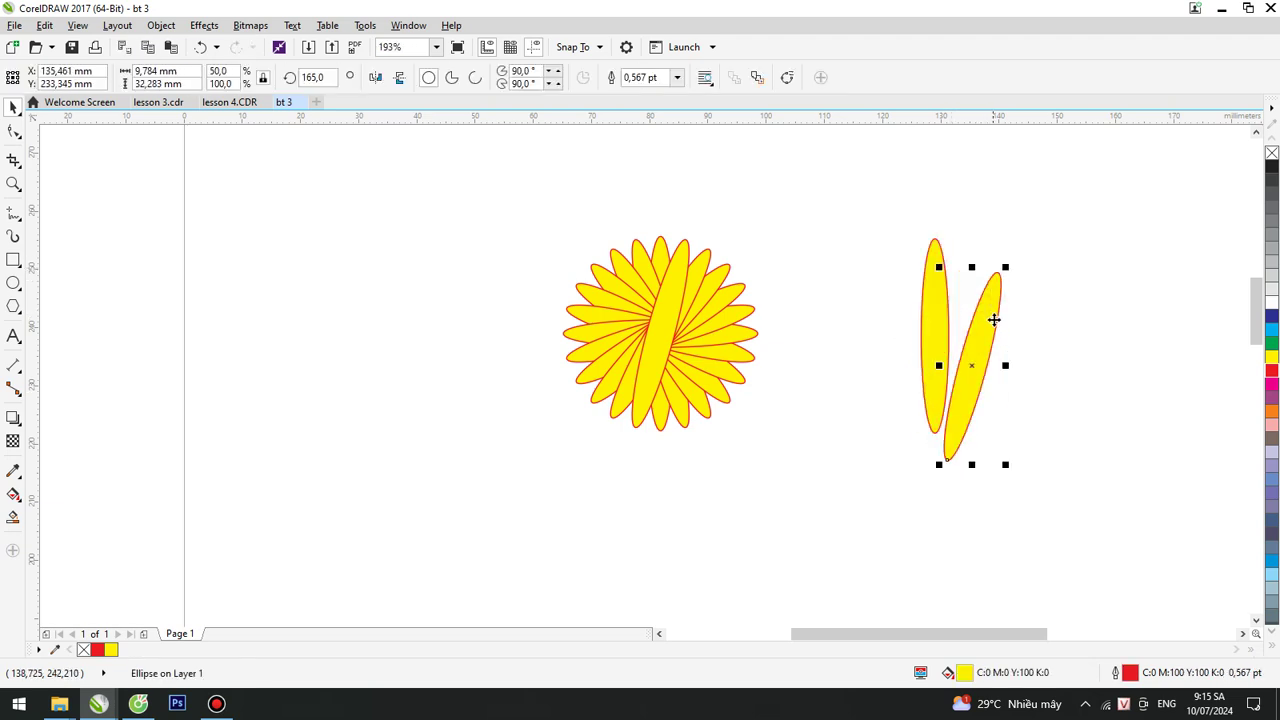
{"action": "left_click_drag", "start_coordinate": [1002, 322], "coordinate": [966, 296]}
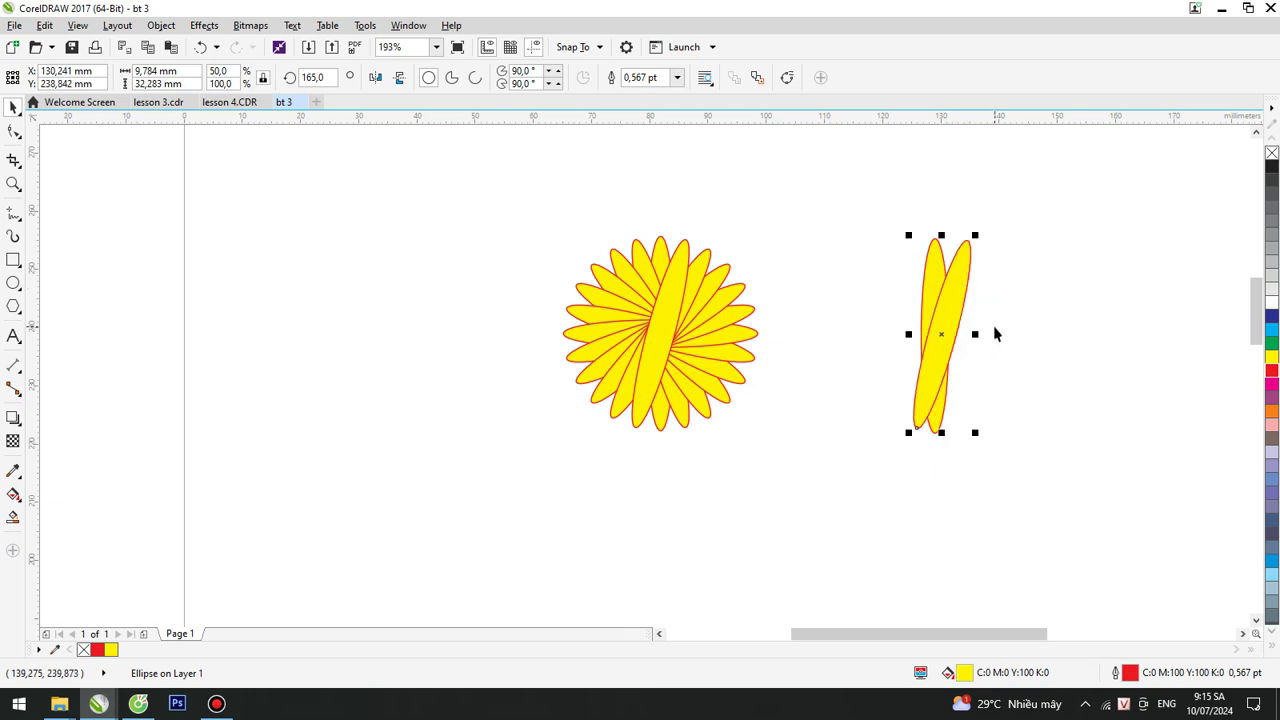
{"action": "left_click", "coordinate": [1006, 300]}
Group the two copied ellipses beside the flower.
{"action": "left_click", "coordinate": [966, 270]}
{"action": "left_click", "coordinate": [932, 283], "text": "shift"}
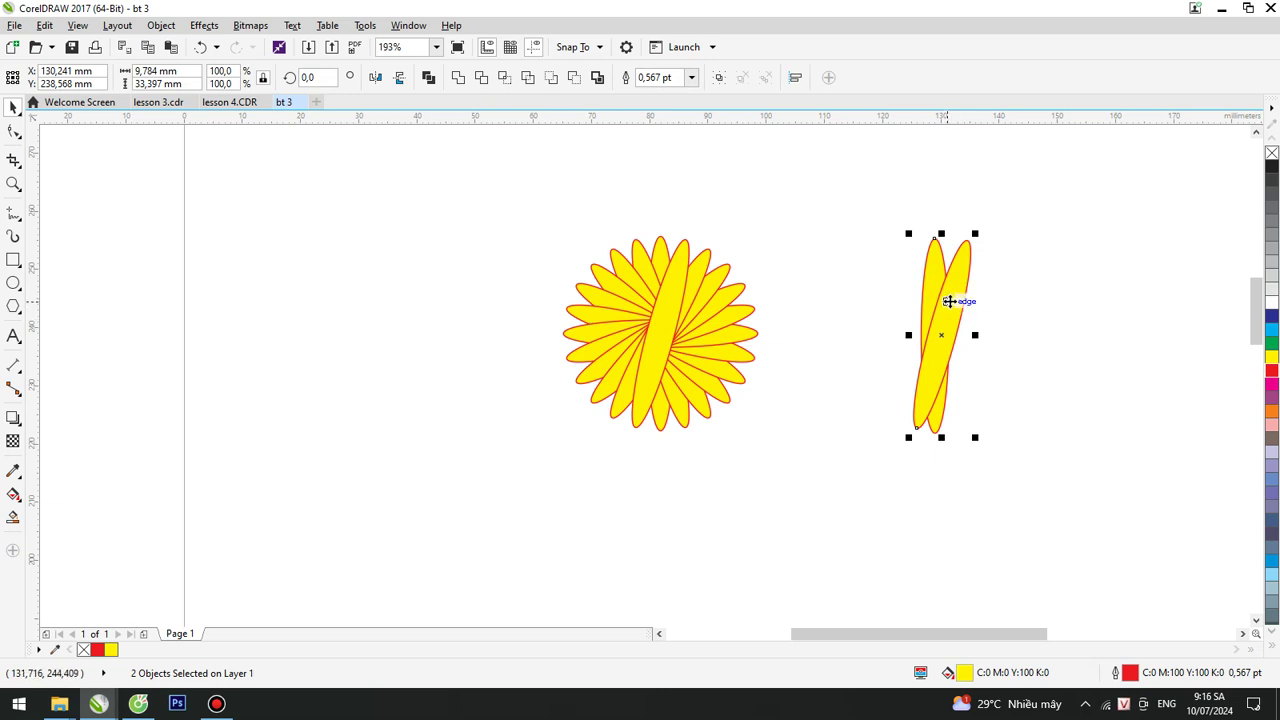
{"action": "left_click", "coordinate": [161, 25]}
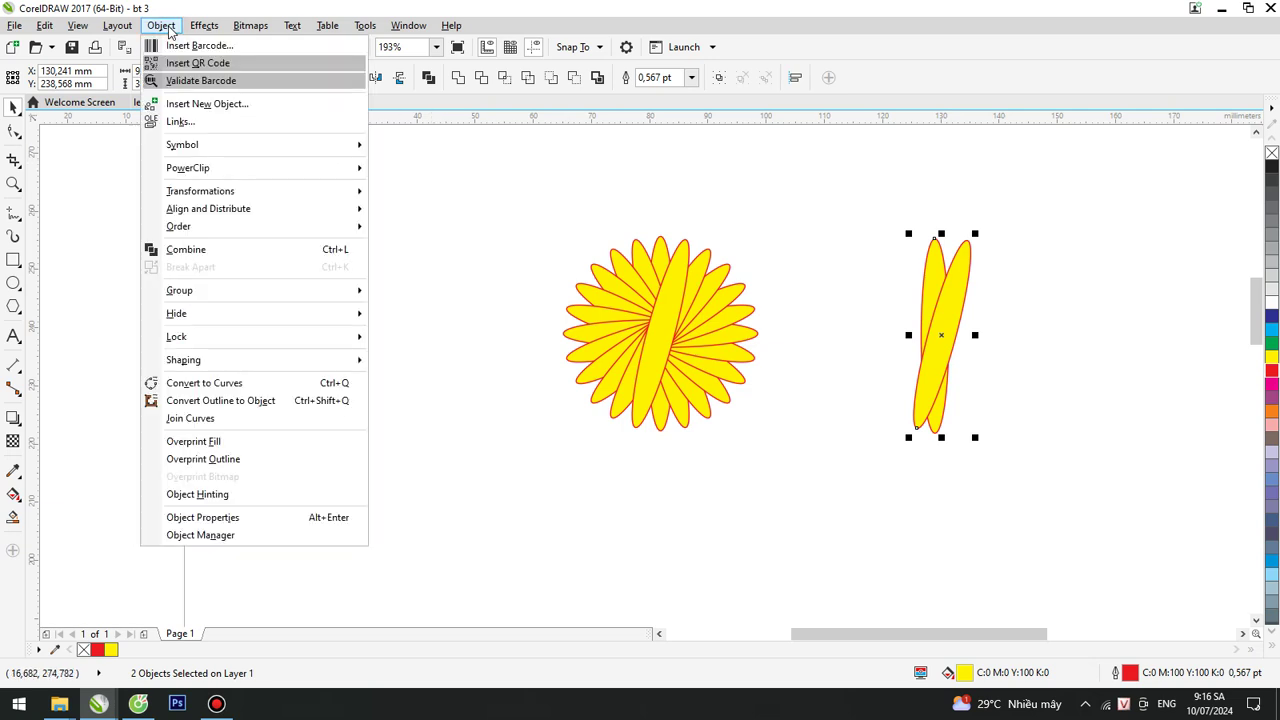
{"action": "mouse_move", "coordinate": [229, 296]}
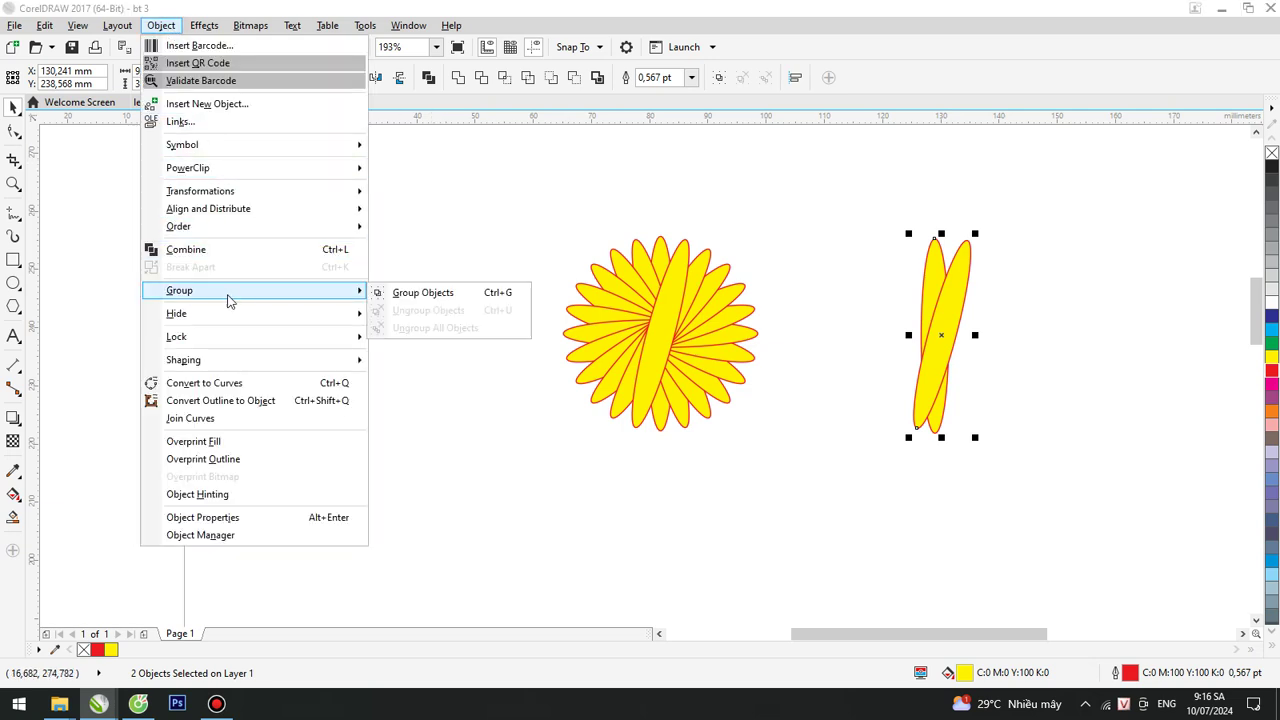
{"action": "left_click", "coordinate": [451, 301]}
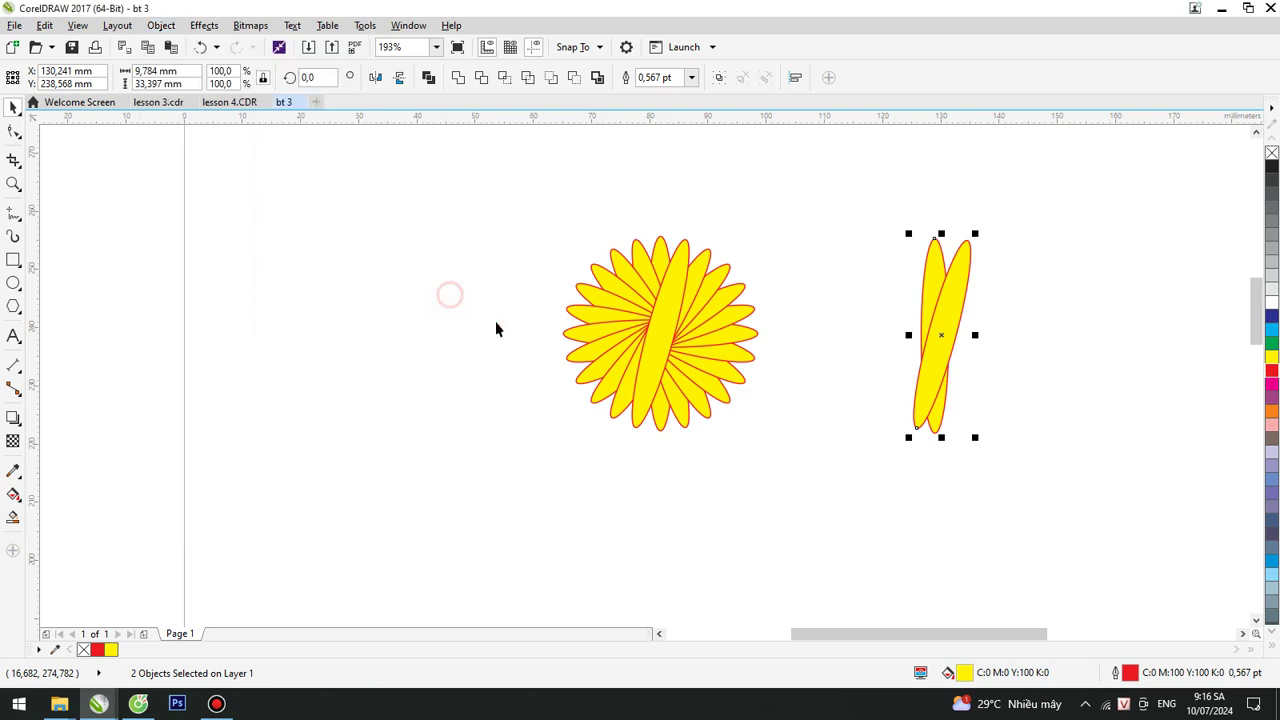
Move the grouped ellipse pair around as one object, placing its centre at about X 136.5 mm, Y 243.8 mm.
{"action": "left_click", "coordinate": [1089, 391]}
{"action": "left_click_drag", "start_coordinate": [970, 272], "coordinate": [995, 296]}
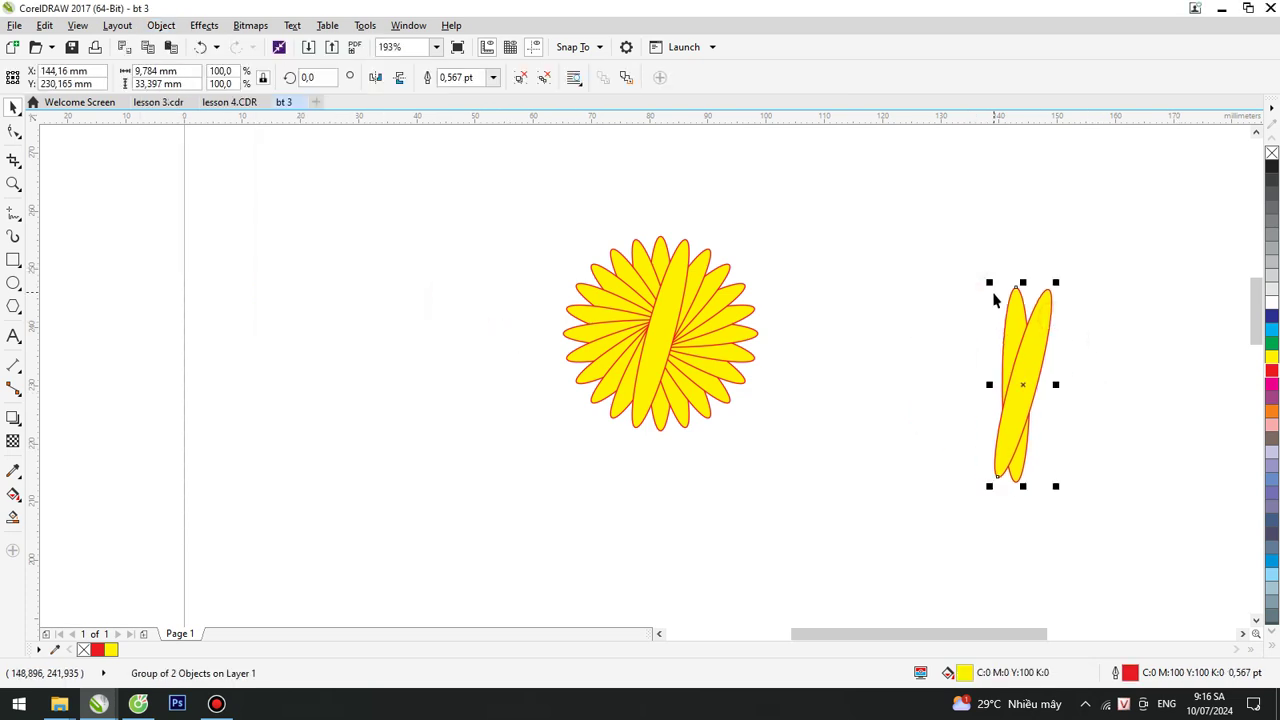
{"action": "left_click_drag", "start_coordinate": [1043, 337], "coordinate": [1005, 268]}
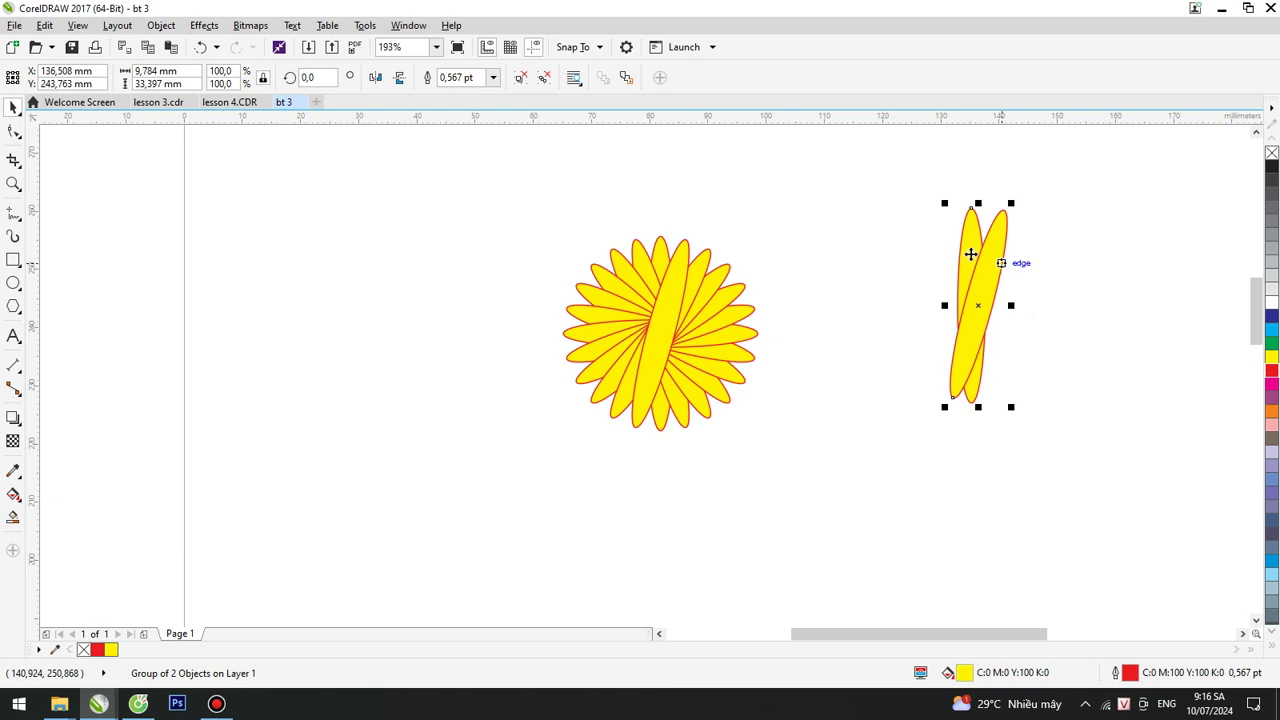
Try moving a single petal out of the ungrouped flower and undo the move.
{"action": "left_click_drag", "start_coordinate": [537, 209], "coordinate": [782, 479]}
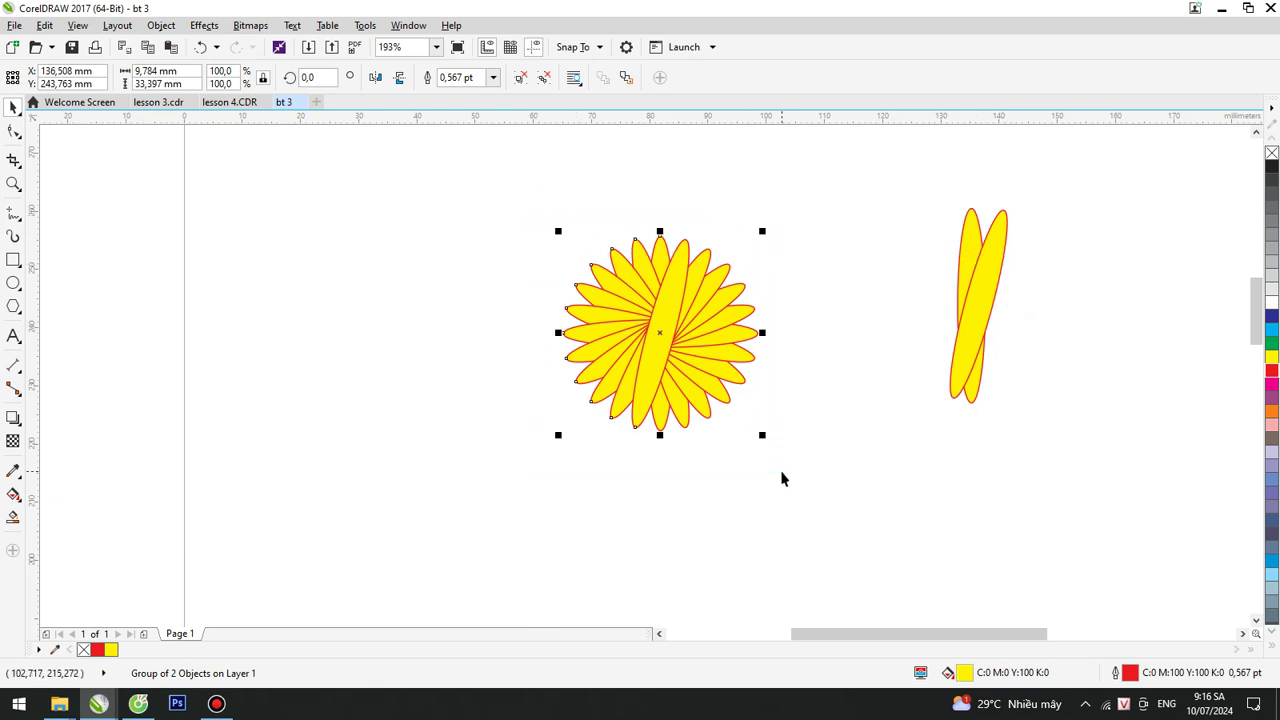
{"action": "left_click", "coordinate": [836, 400]}
{"action": "left_click_drag", "start_coordinate": [740, 371], "coordinate": [831, 435]}
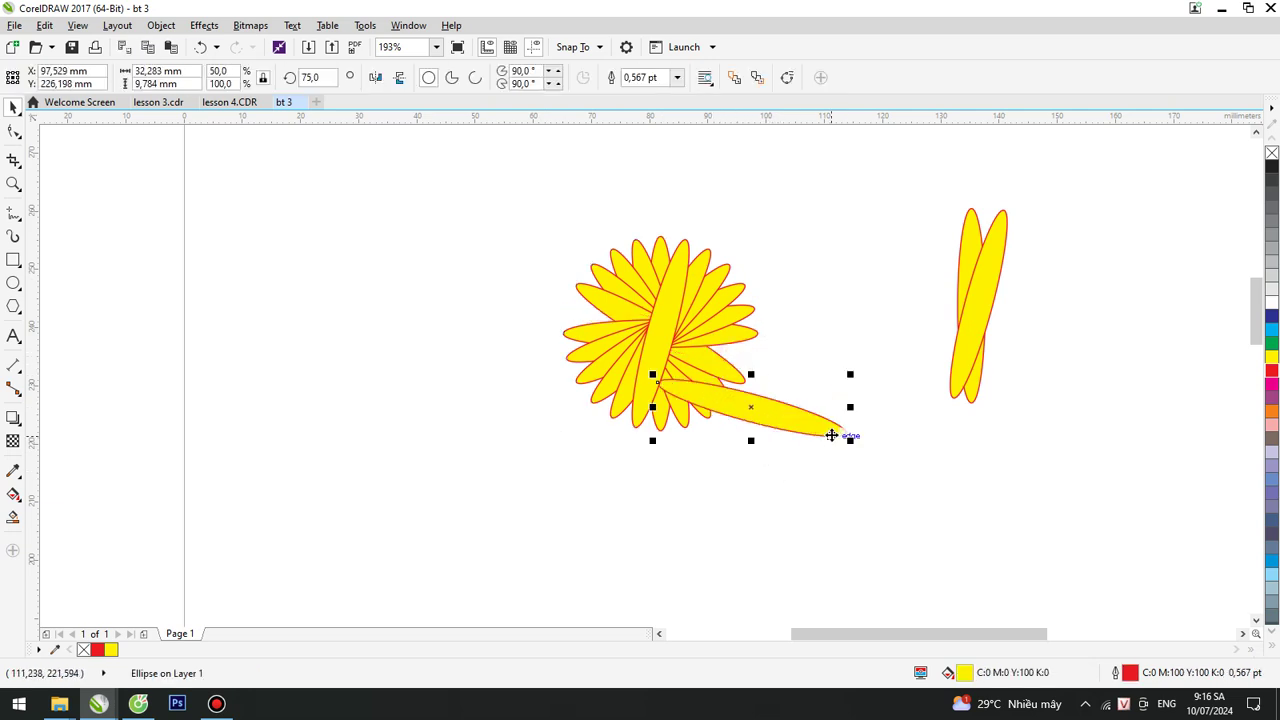
{"action": "key", "text": "ctrl+z"}
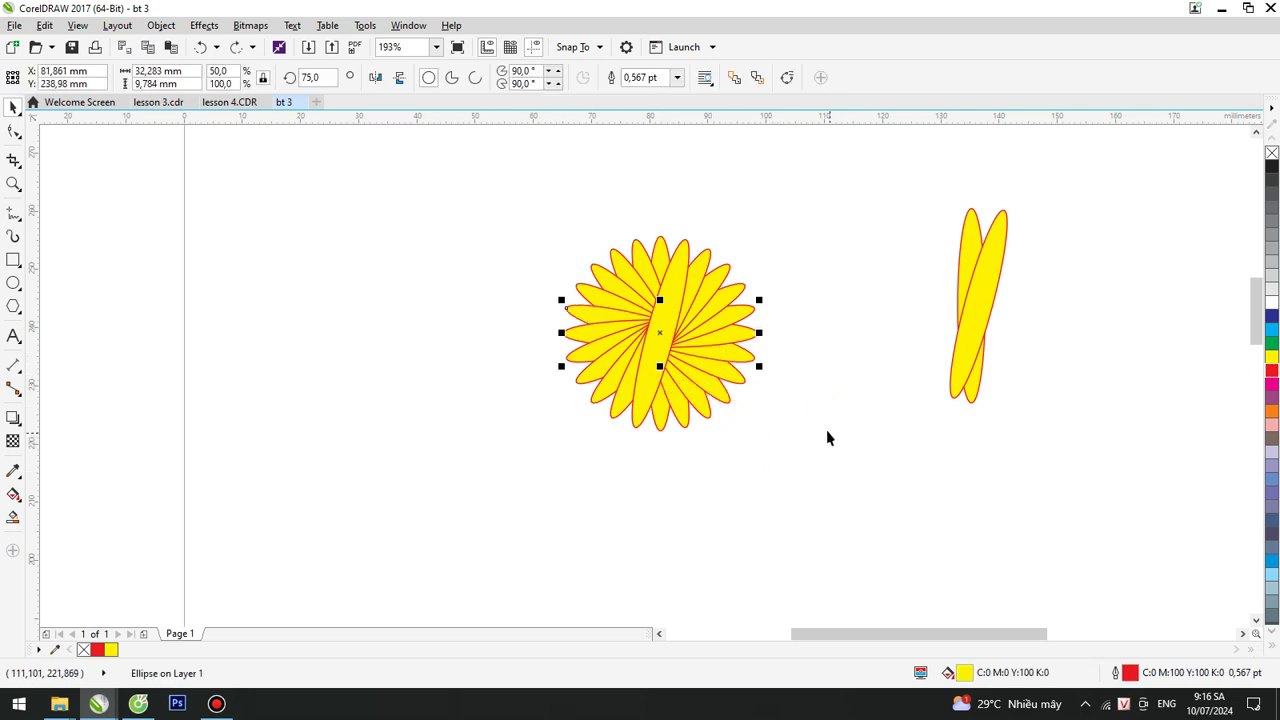
Group all the flower's petals and move the group left to about X 63 mm, Y 242 mm.
{"action": "left_click", "coordinate": [526, 209]}
{"action": "left_click_drag", "start_coordinate": [528, 210], "coordinate": [789, 474]}
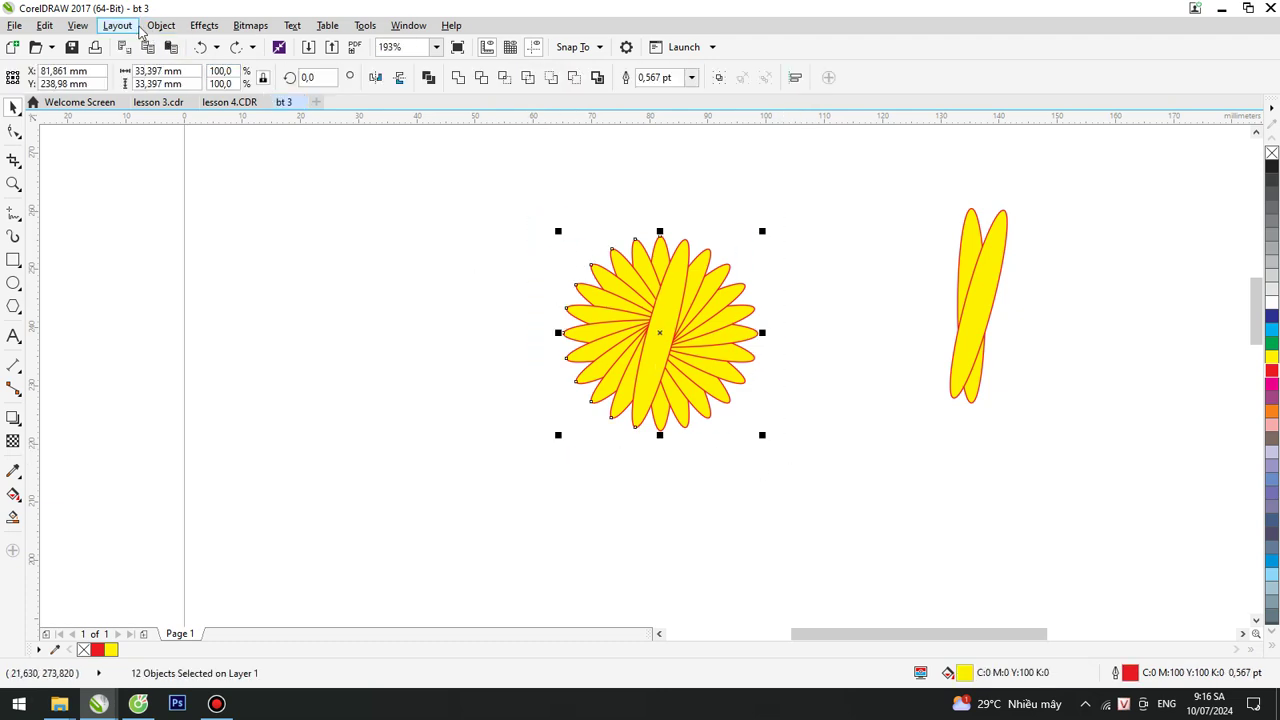
{"action": "left_click", "coordinate": [161, 25]}
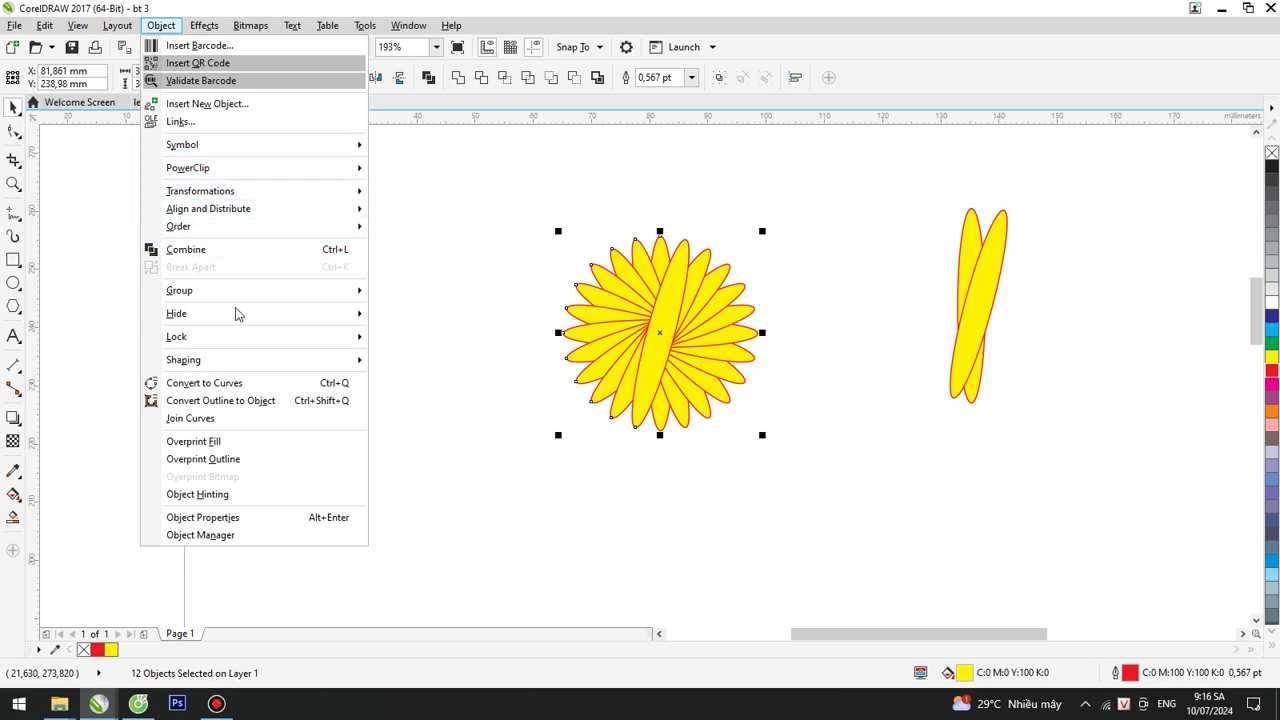
{"action": "mouse_move", "coordinate": [320, 292]}
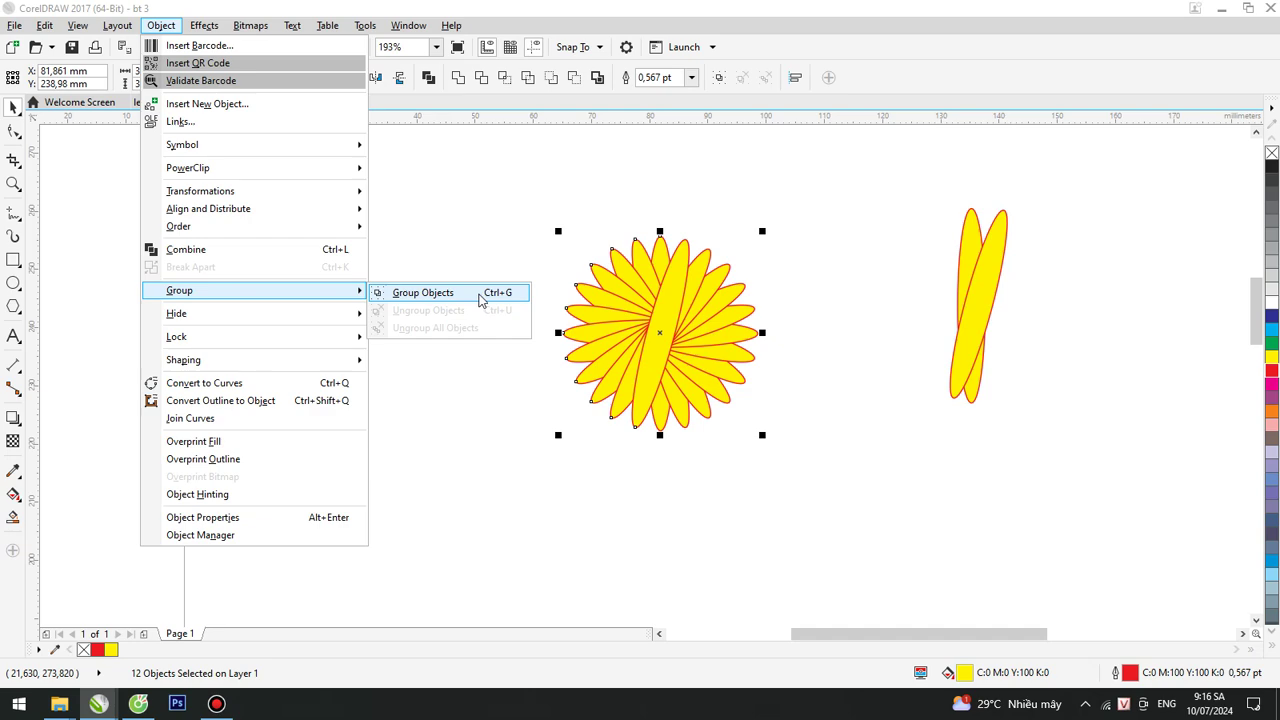
{"action": "left_click", "coordinate": [480, 293]}
{"action": "left_click", "coordinate": [543, 397]}
{"action": "left_click_drag", "start_coordinate": [674, 342], "coordinate": [566, 327]}
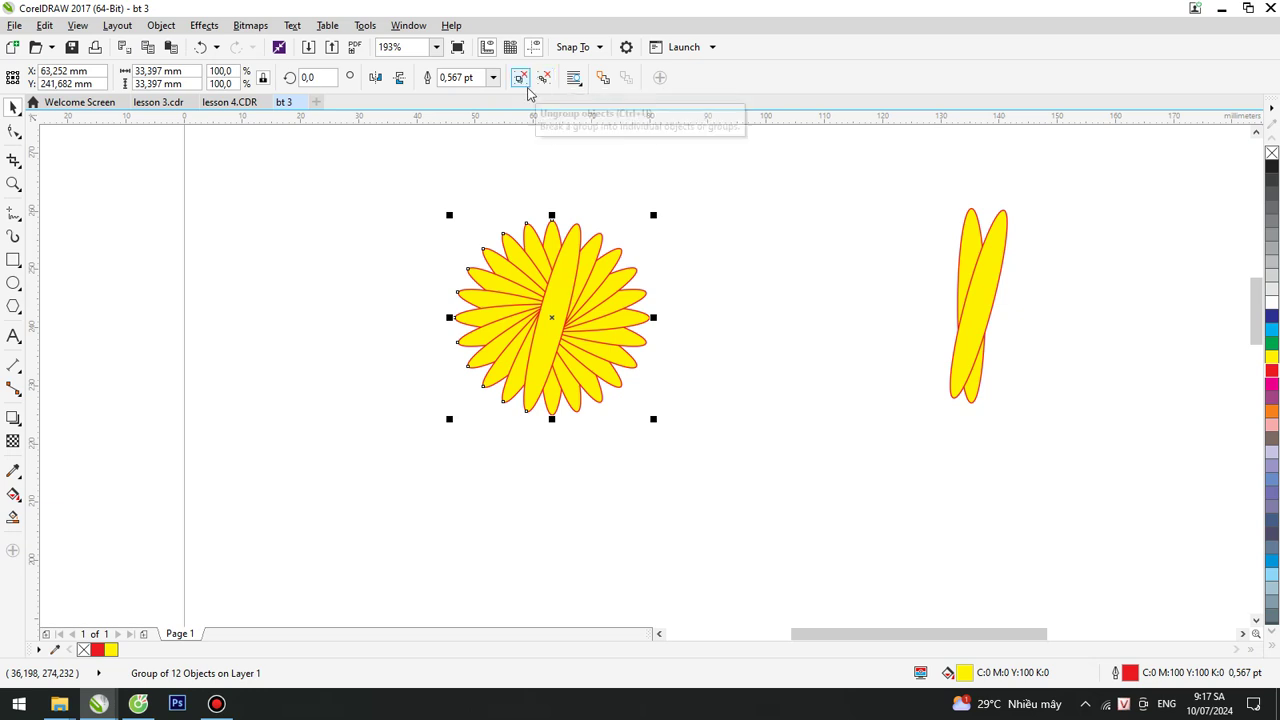
{"action": "left_click", "coordinate": [161, 25]}
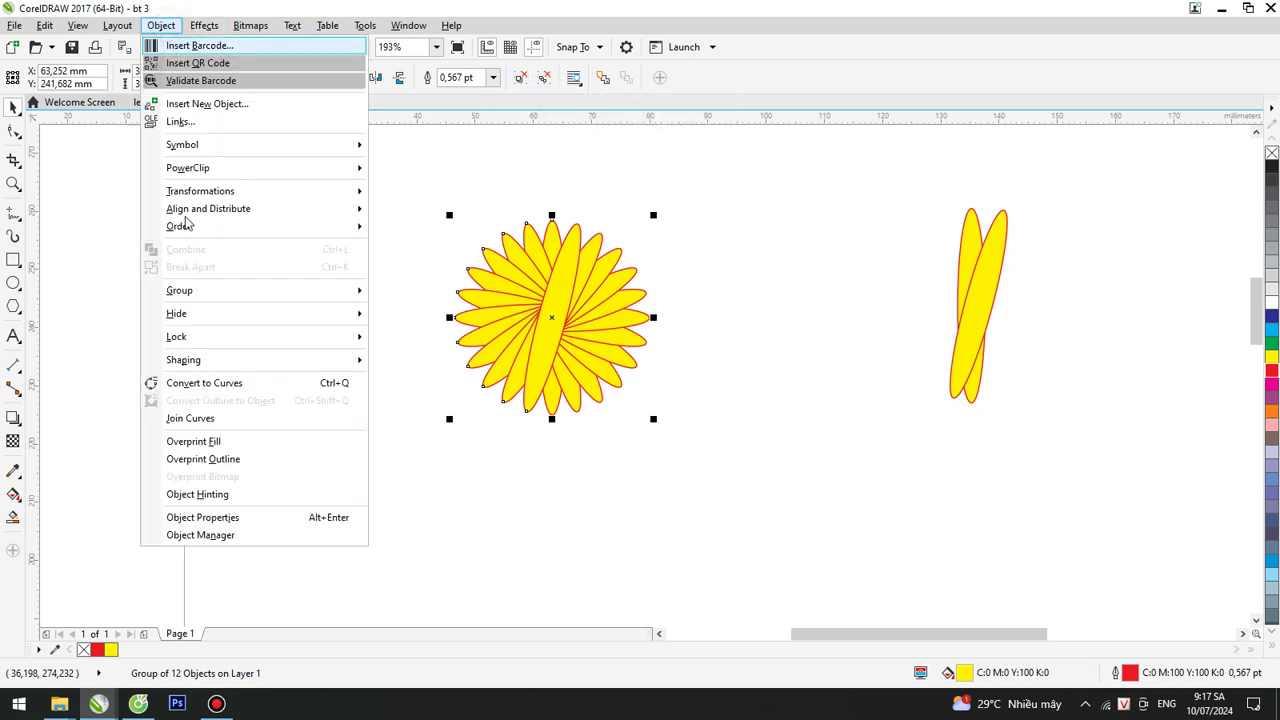
{"action": "mouse_move", "coordinate": [326, 296]}
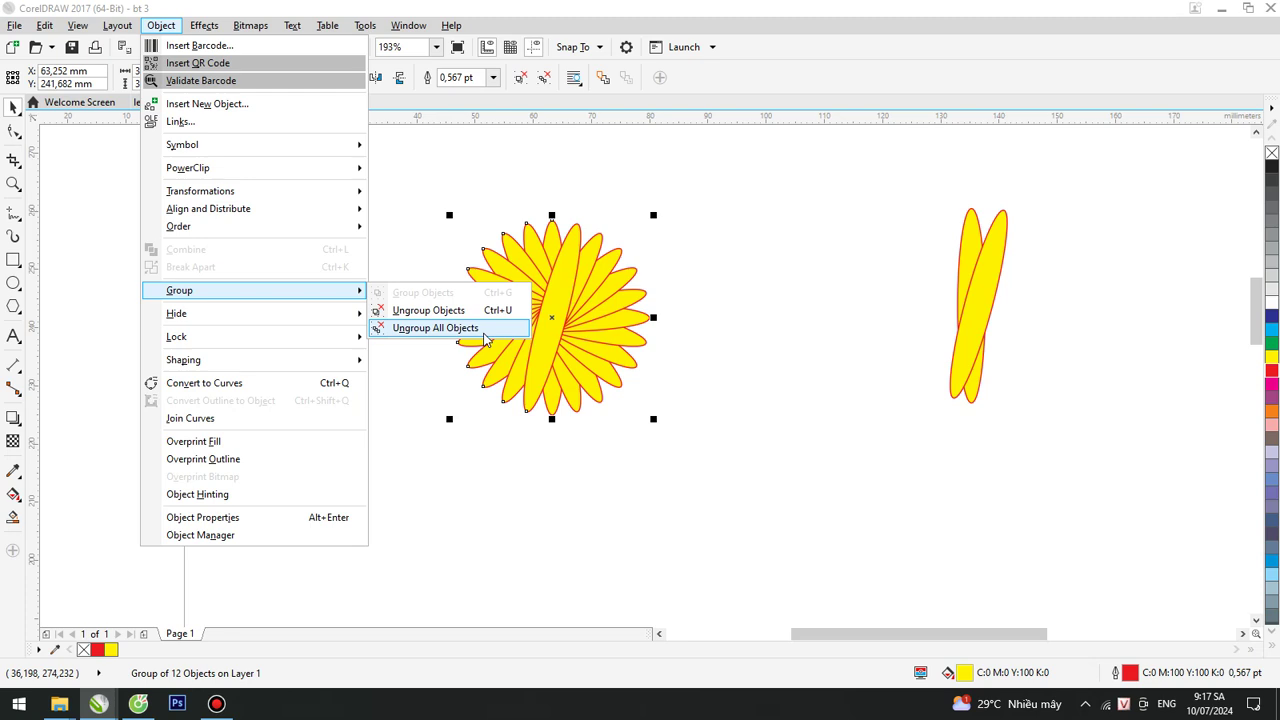
{"action": "left_click", "coordinate": [791, 288]}
Move the flower group down and to the right, and the grouped ellipse pair to about X 123 mm, Y 231 mm.
{"action": "left_click", "coordinate": [737, 337]}
{"action": "left_click_drag", "start_coordinate": [652, 360], "coordinate": [705, 415]}
{"action": "left_click_drag", "start_coordinate": [948, 366], "coordinate": [869, 441]}
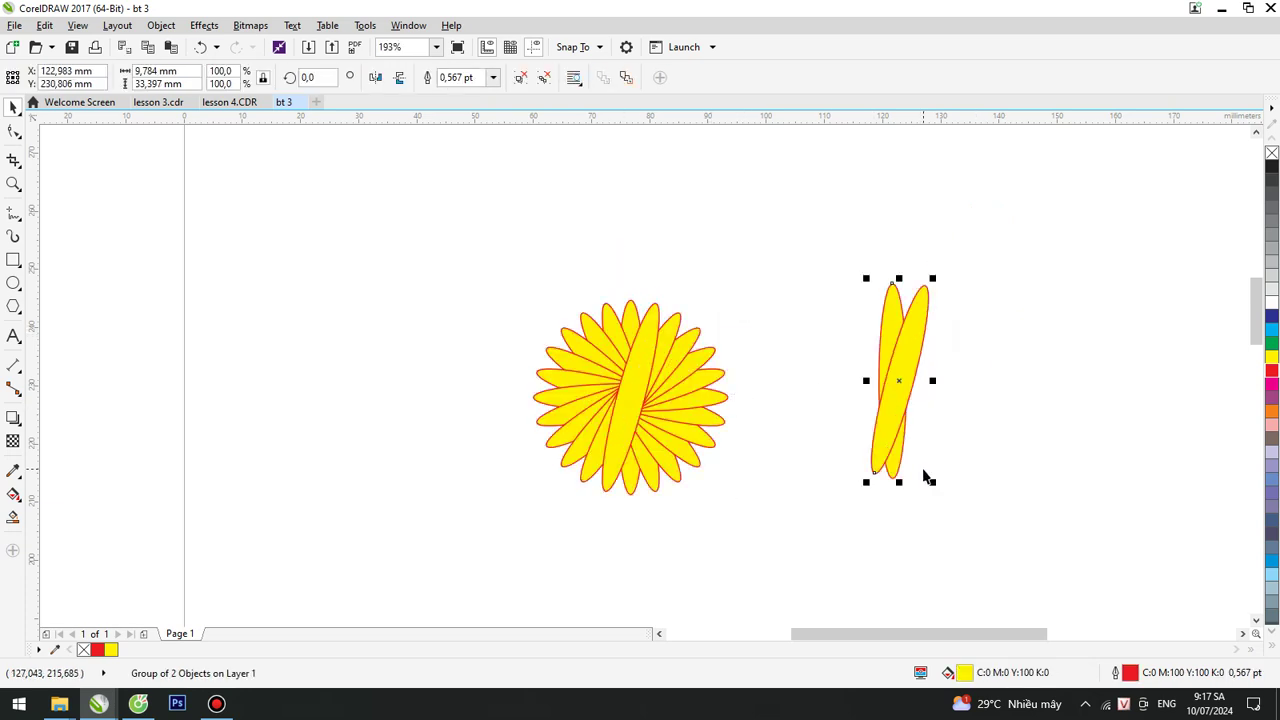
Group the flower group and the ellipse pair into one object and move it up to about X 91 mm, Y 244 mm.
{"action": "left_click", "coordinate": [634, 380]}
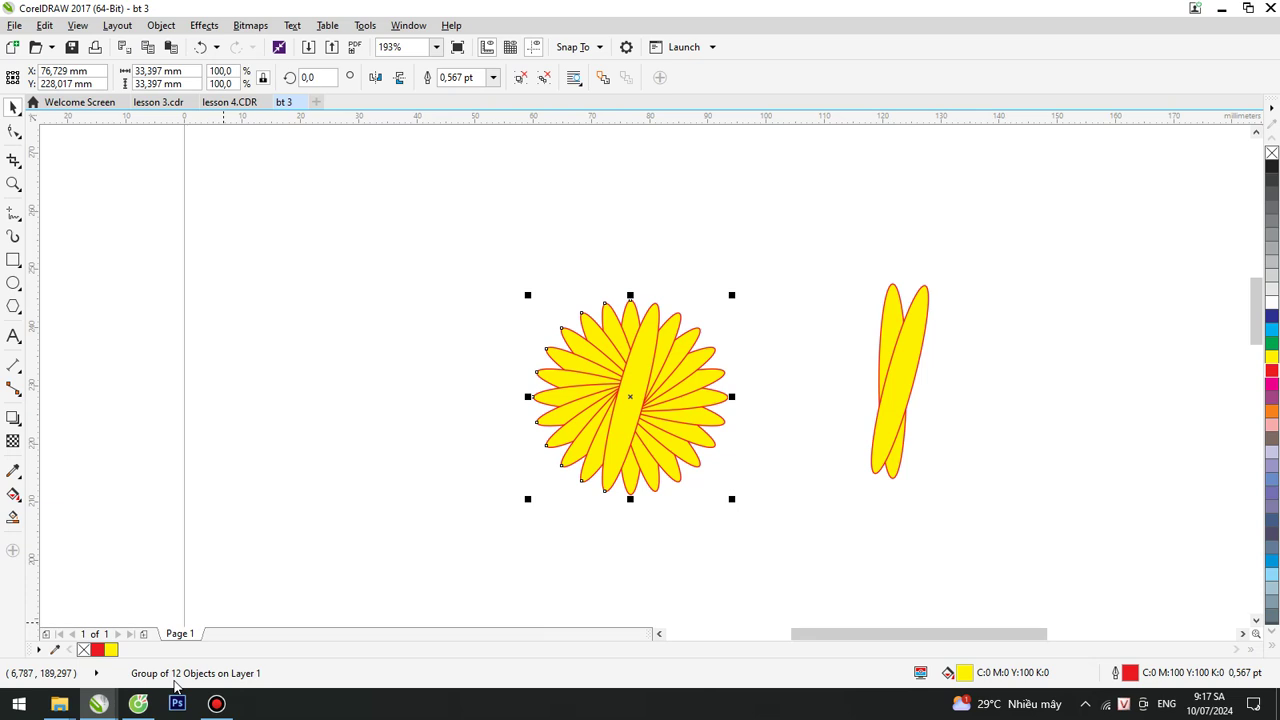
{"action": "left_click", "coordinate": [882, 440]}
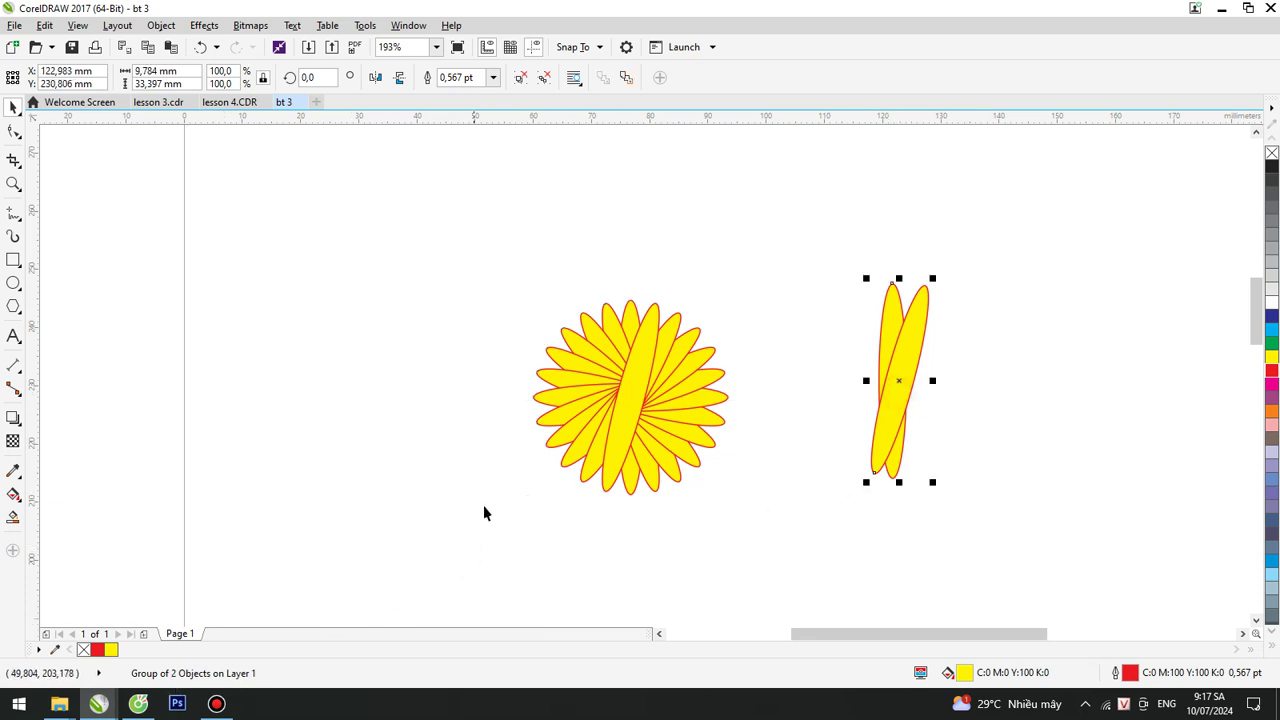
{"action": "left_click", "coordinate": [641, 405], "text": "shift"}
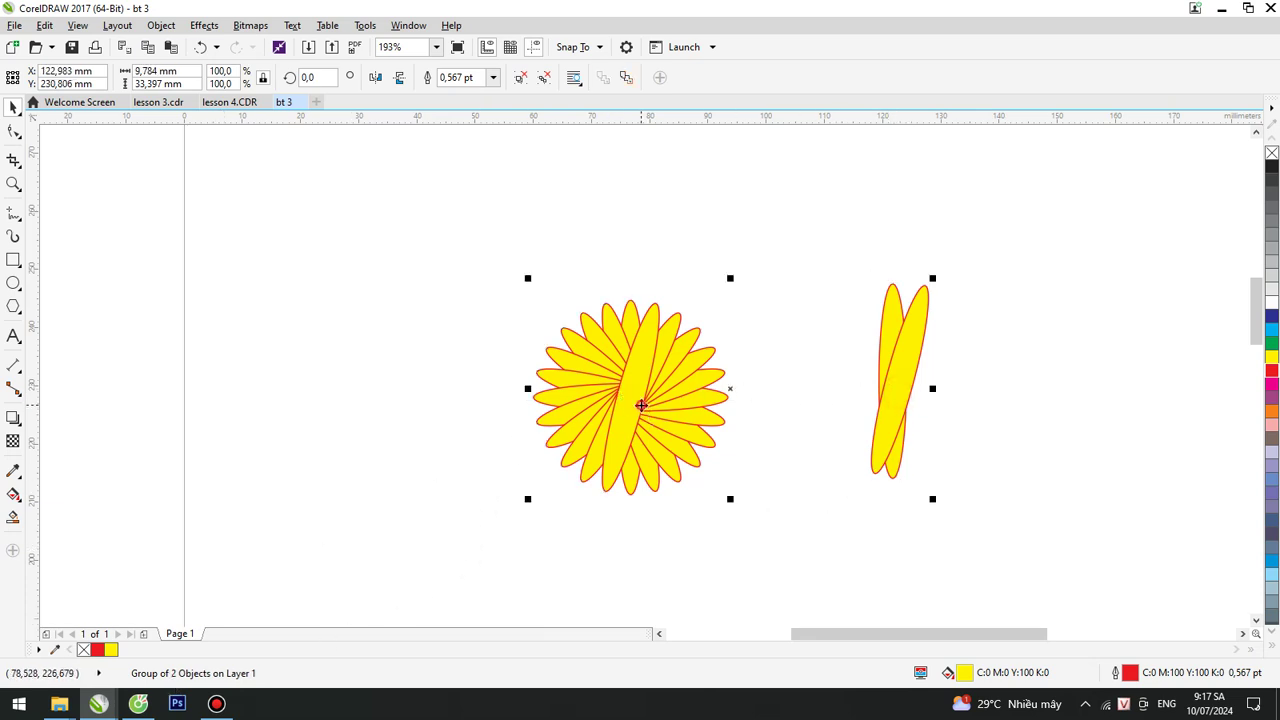
{"action": "left_click", "coordinate": [161, 25]}
{"action": "mouse_move", "coordinate": [245, 291]}
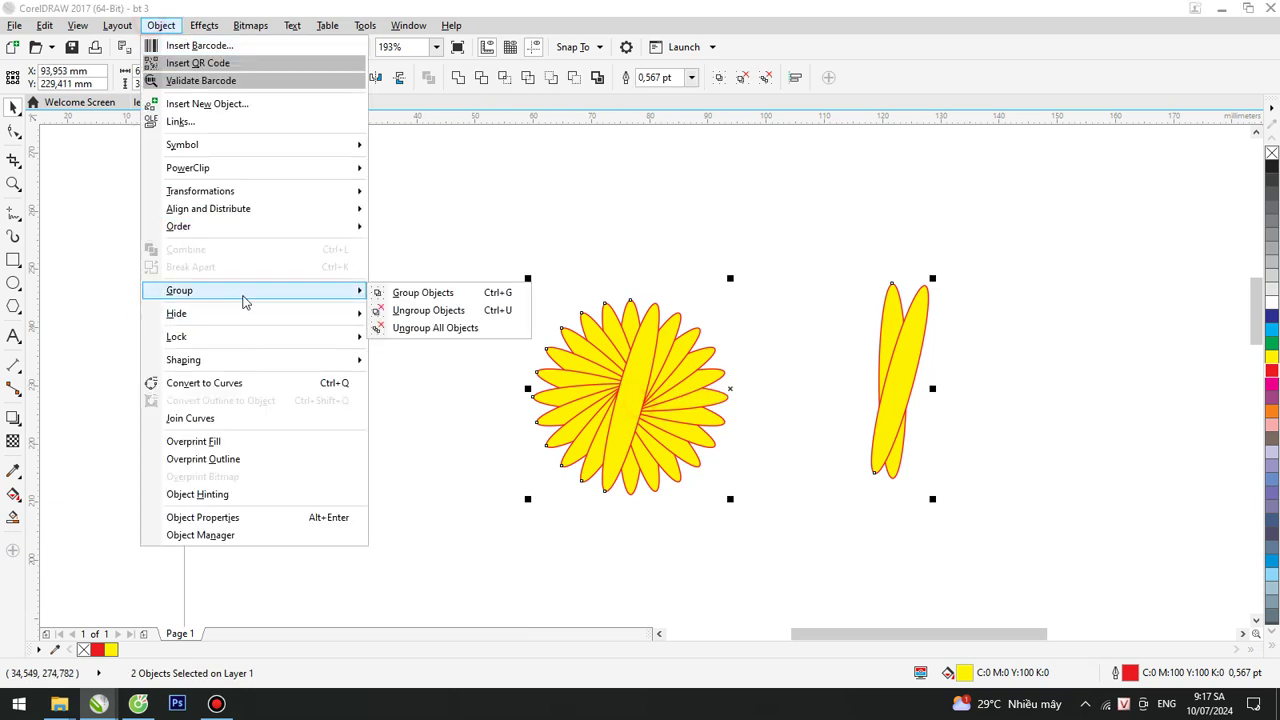
{"action": "left_click", "coordinate": [430, 295]}
{"action": "left_click", "coordinate": [834, 537]}
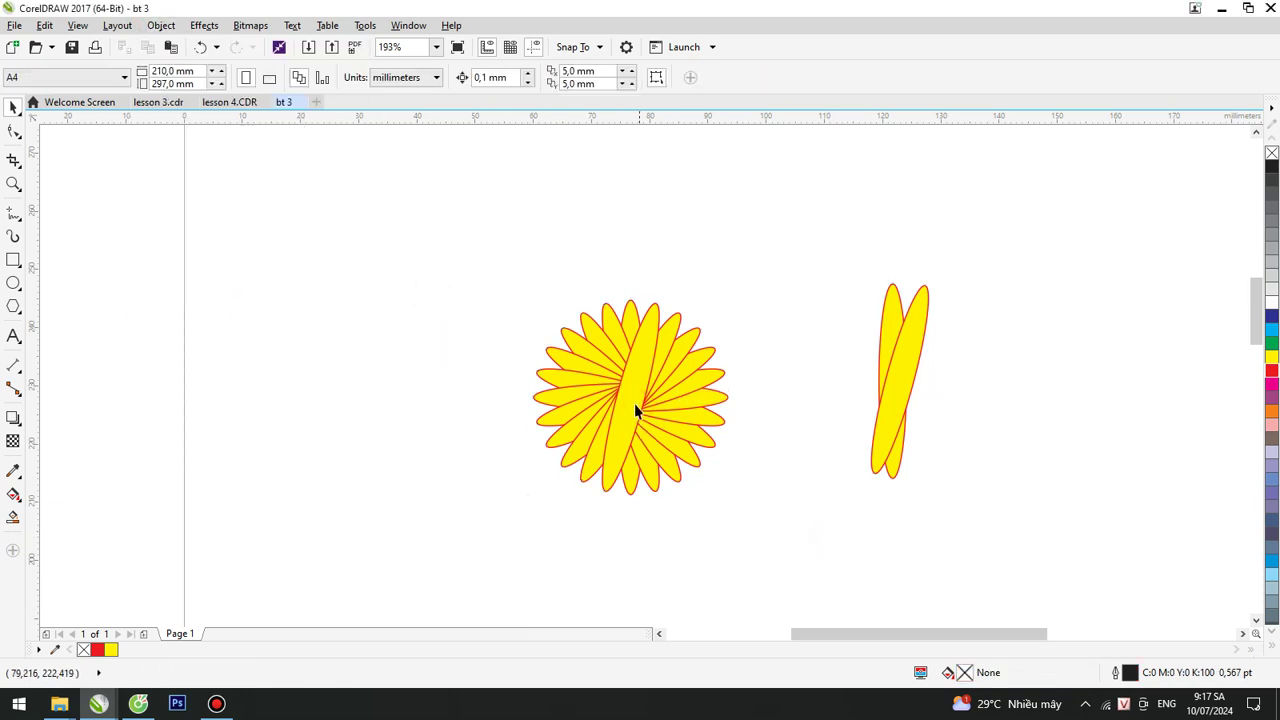
{"action": "left_click_drag", "start_coordinate": [634, 408], "coordinate": [619, 325]}
Ungroup the nested group completely into individual ellipses, then try moving one petal out of the flower and undo the move.
{"action": "left_click", "coordinate": [161, 25]}
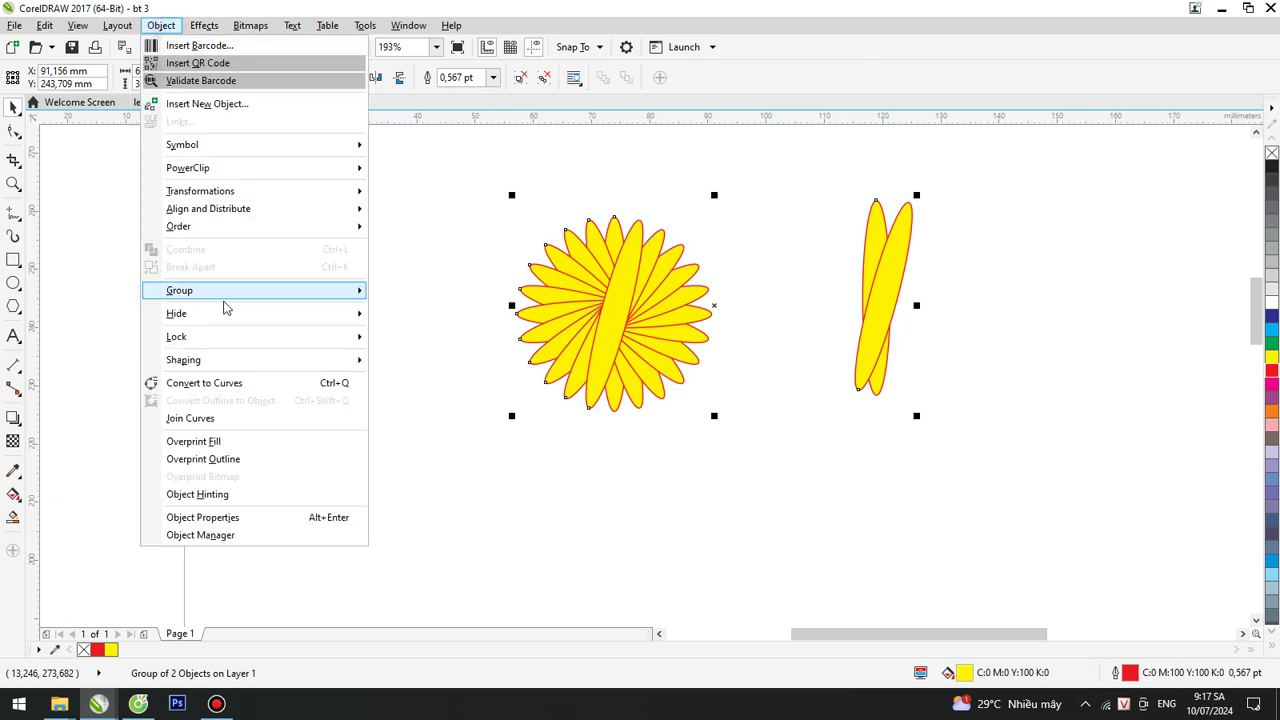
{"action": "mouse_move", "coordinate": [230, 292]}
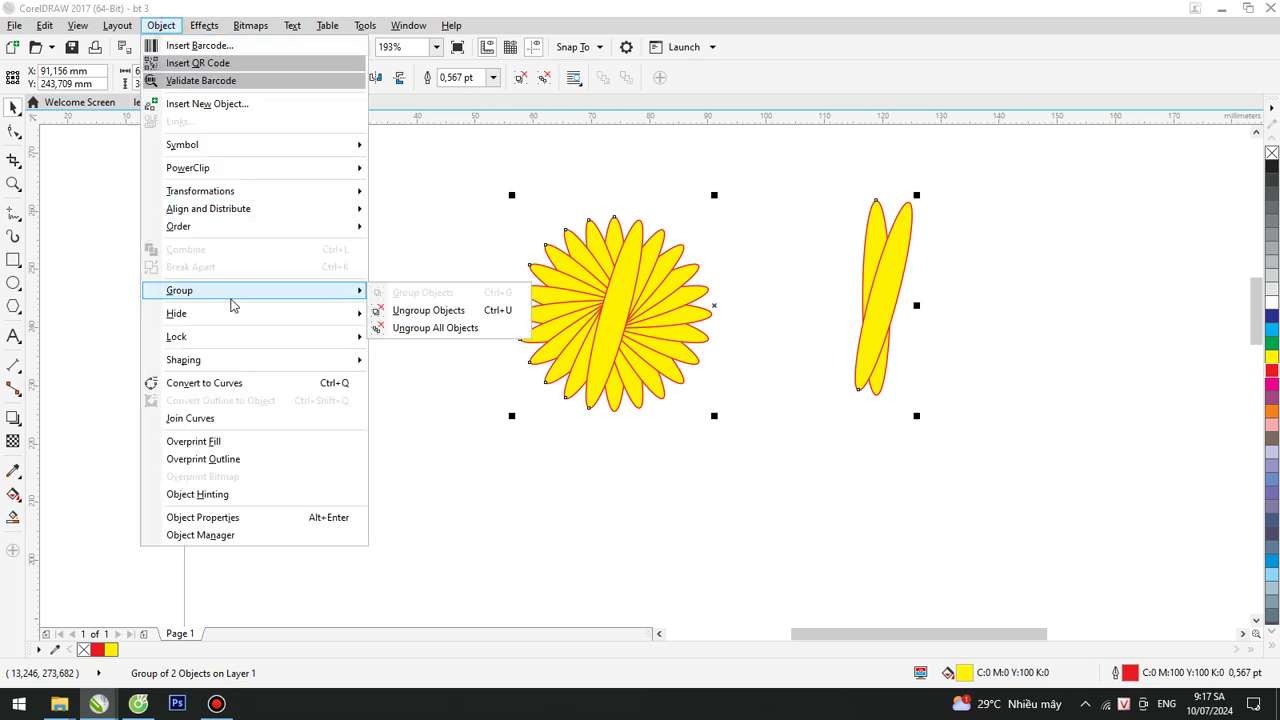
{"action": "left_click", "coordinate": [462, 330]}
{"action": "left_click_drag", "start_coordinate": [667, 346], "coordinate": [800, 446]}
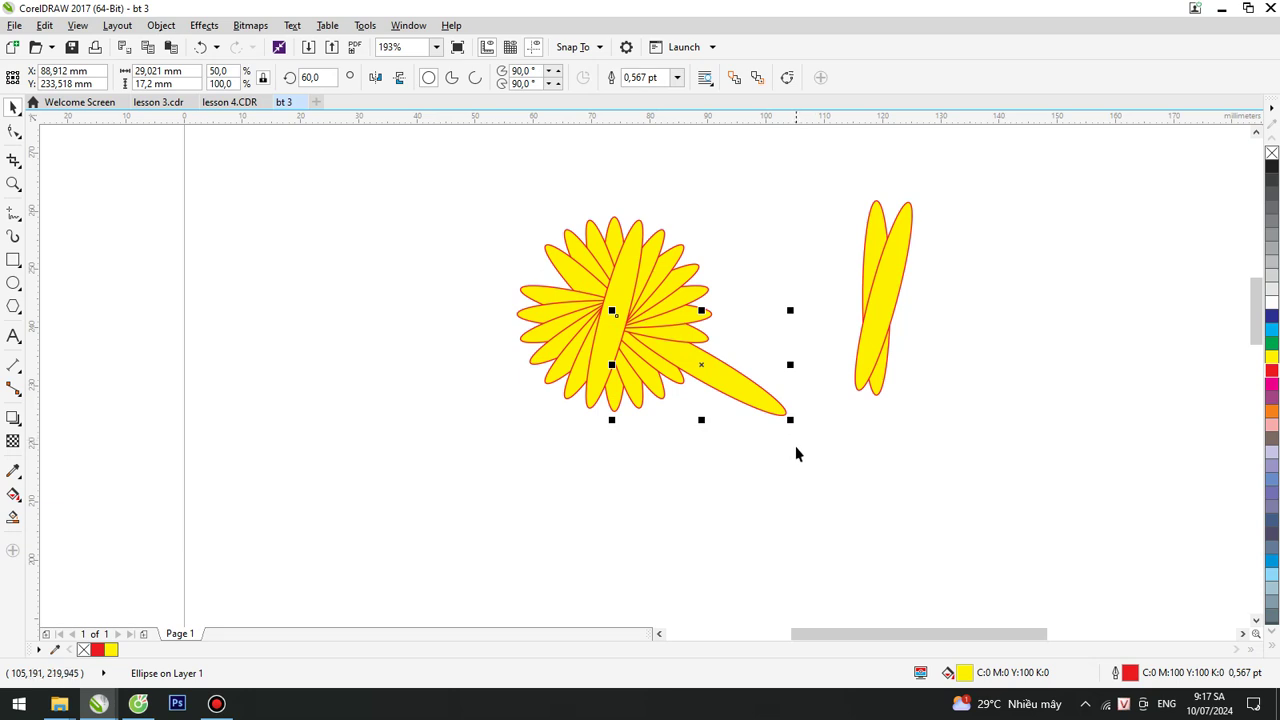
{"action": "left_click", "coordinate": [815, 475]}
{"action": "key", "text": "ctrl+z"}
Rotate the tilted ellipse of the separate pair further clockwise so it crosses the upright ellipse diagonally.
{"action": "left_click", "coordinate": [876, 311]}
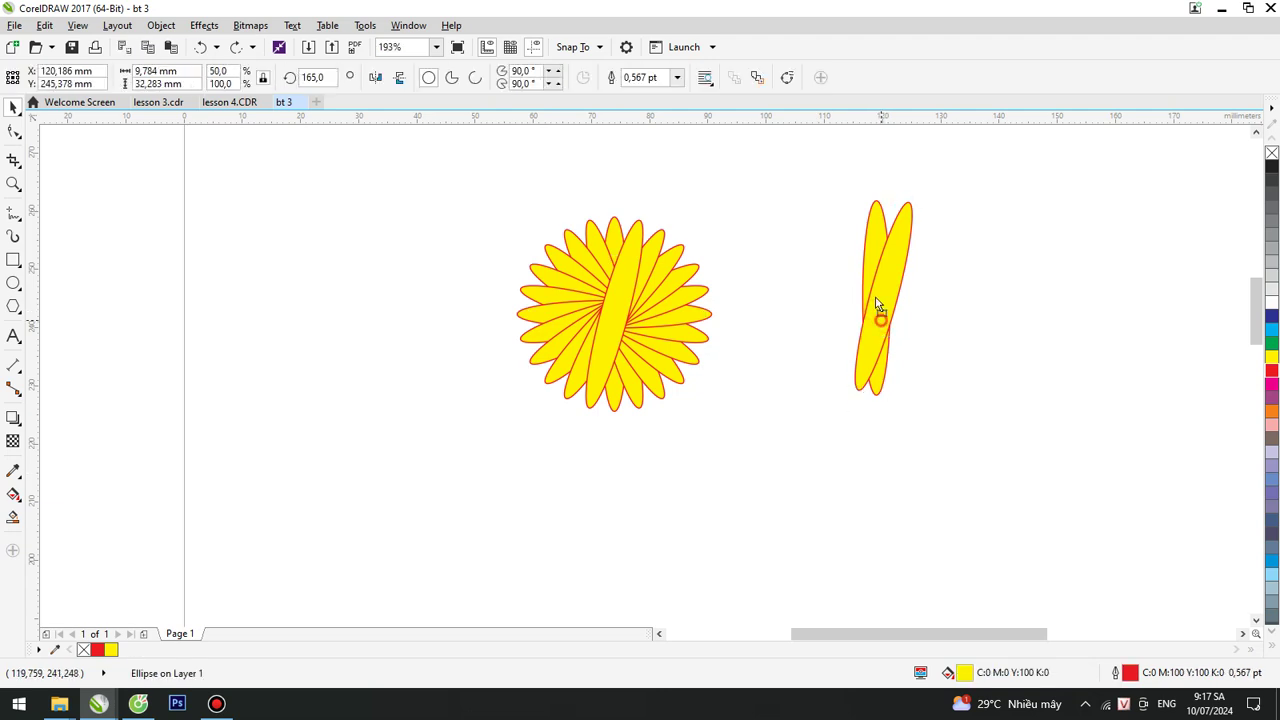
{"action": "left_click_drag", "start_coordinate": [880, 300], "coordinate": [872, 263]}
{"action": "left_click", "coordinate": [884, 215]}
{"action": "left_click_drag", "start_coordinate": [913, 157], "coordinate": [960, 286]}
{"action": "left_click", "coordinate": [920, 223]}
{"action": "left_click", "coordinate": [915, 272]}
Fill the upright ellipse with green and combine it with the diagonal ellipse into one curve.
{"action": "left_click", "coordinate": [880, 240]}
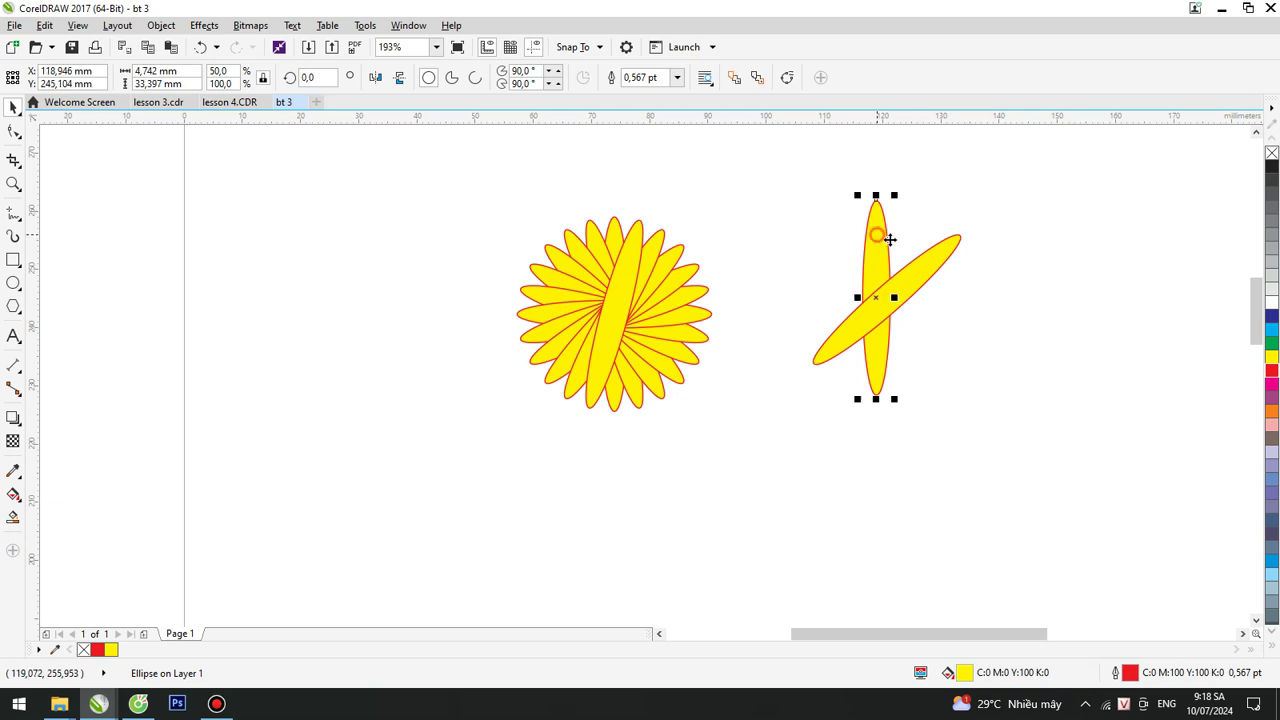
{"action": "left_click", "coordinate": [1272, 342]}
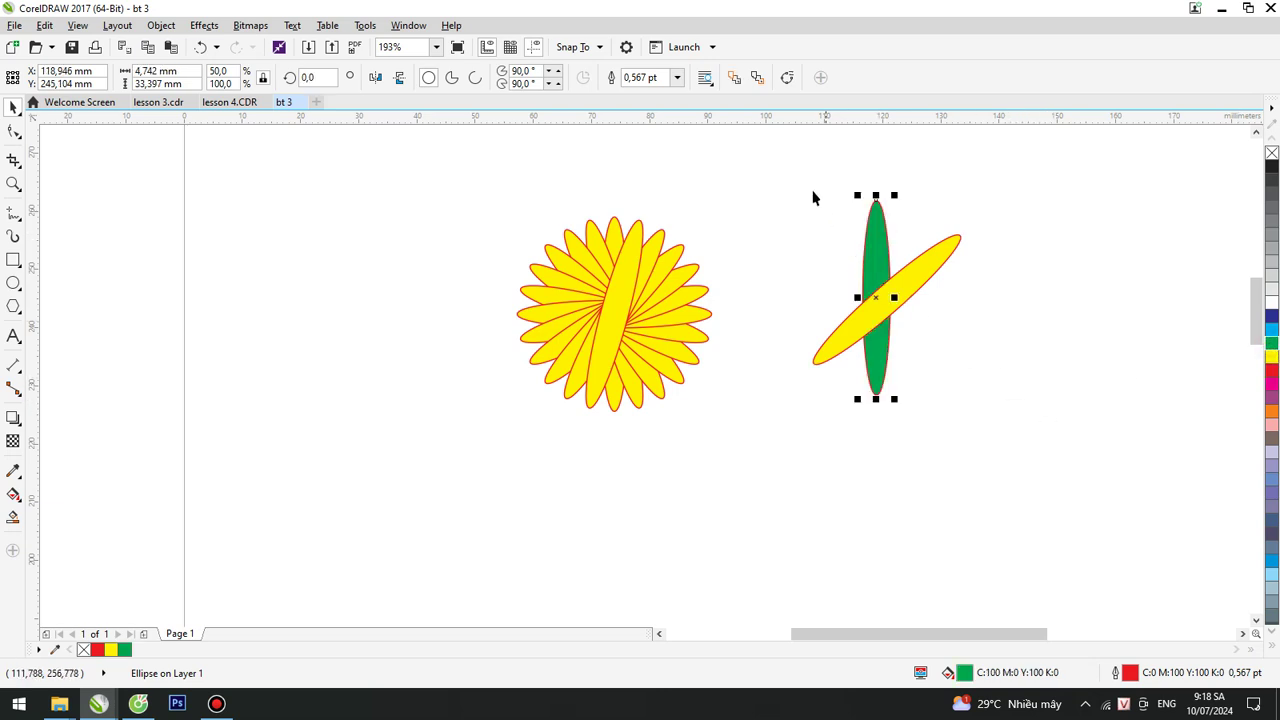
{"action": "left_click_drag", "start_coordinate": [778, 157], "coordinate": [1037, 483]}
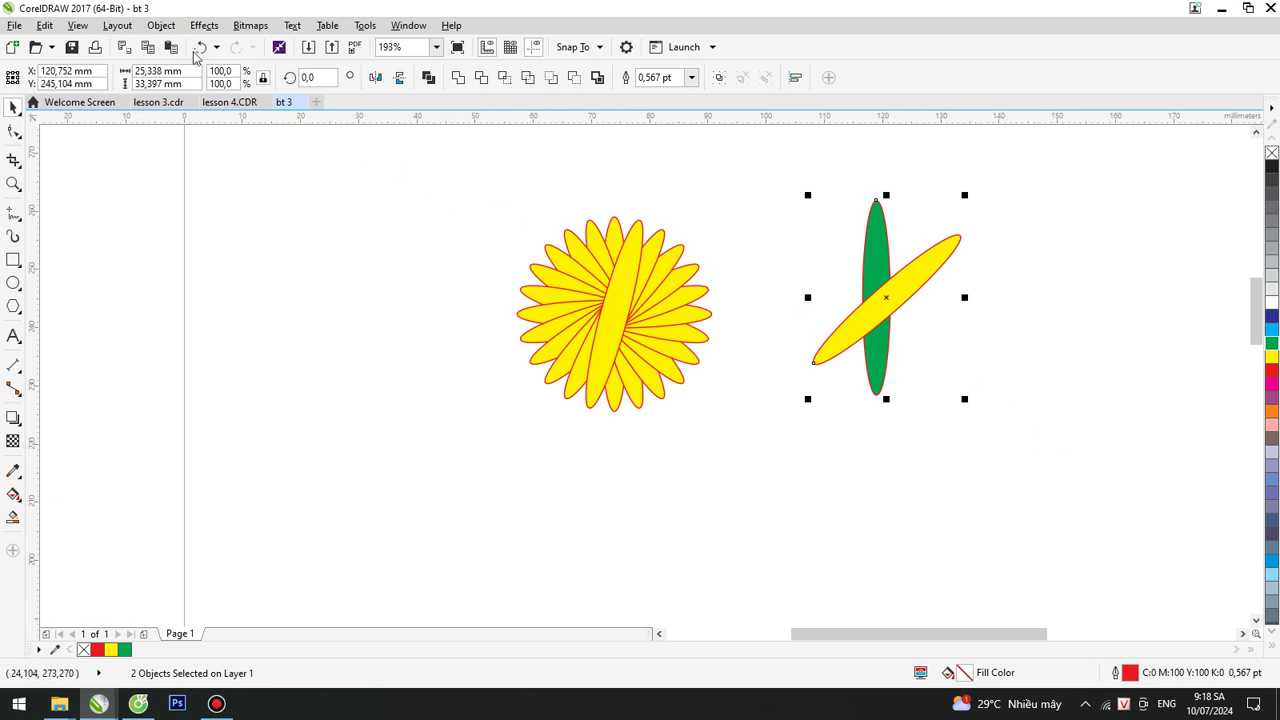
{"action": "left_click", "coordinate": [162, 26]}
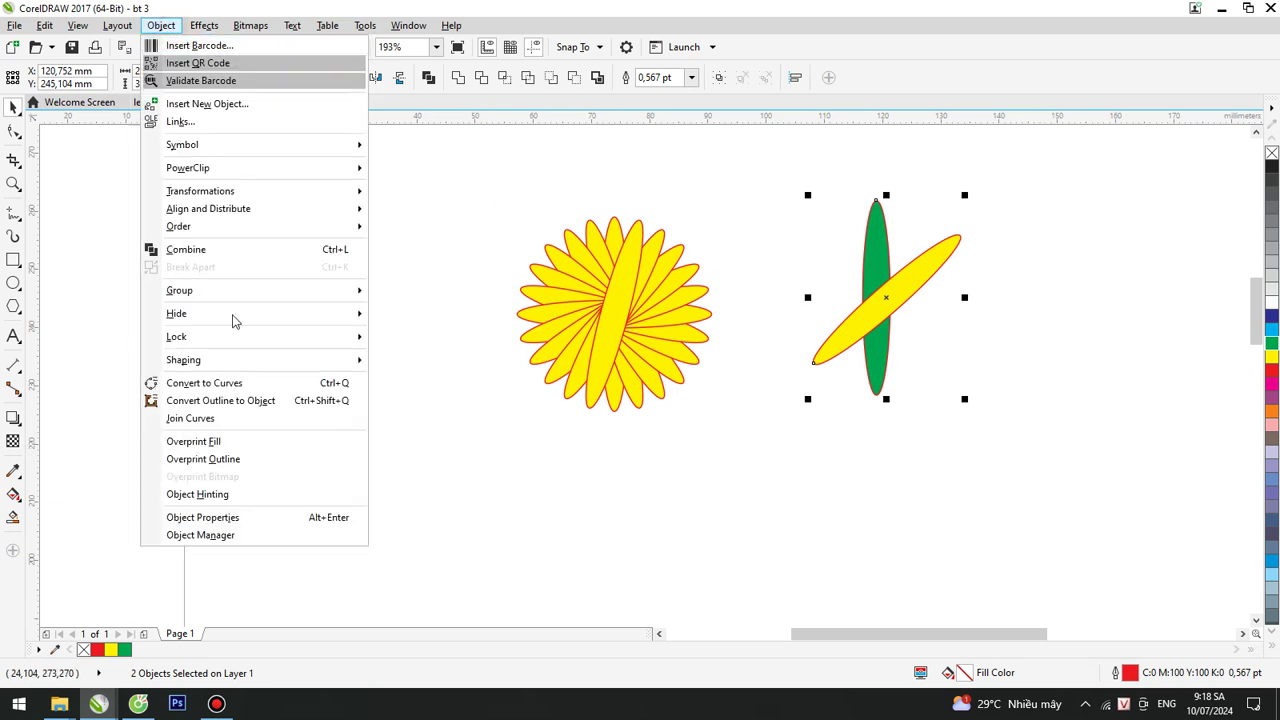
{"action": "left_click", "coordinate": [240, 255]}
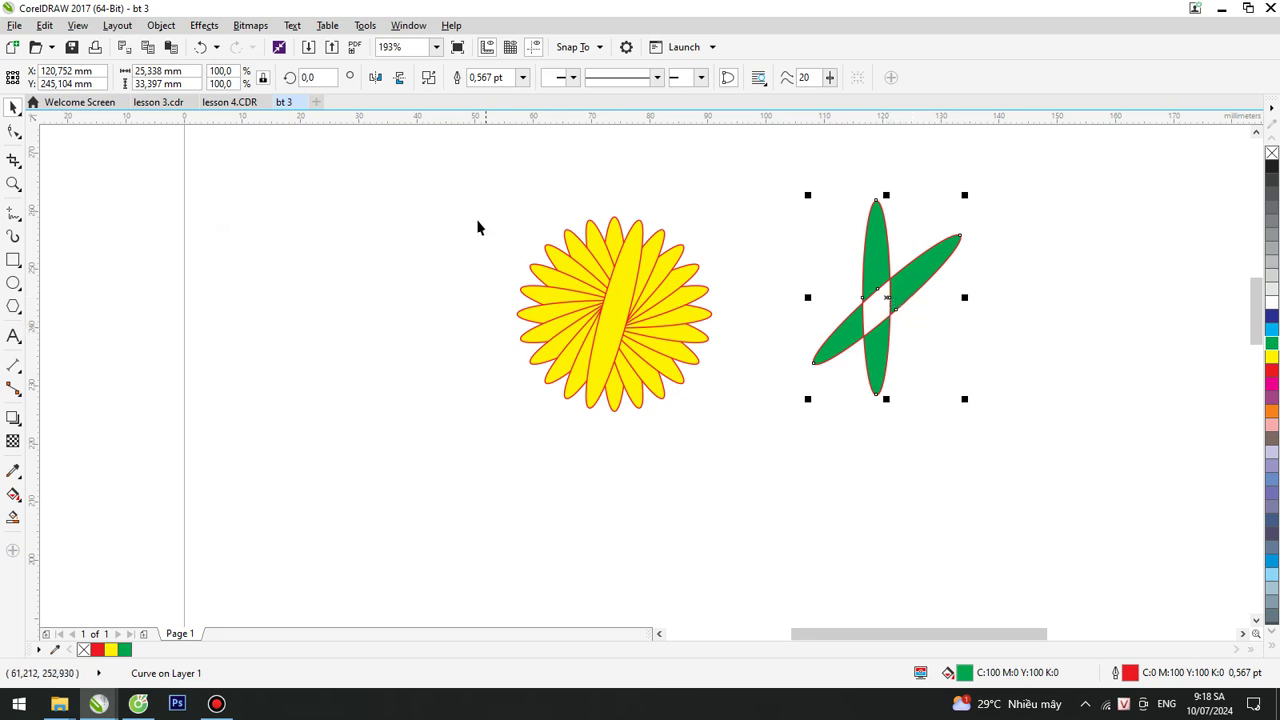
Combine all the yellow flower's ellipses into a single curve.
{"action": "left_click_drag", "start_coordinate": [481, 186], "coordinate": [747, 448]}
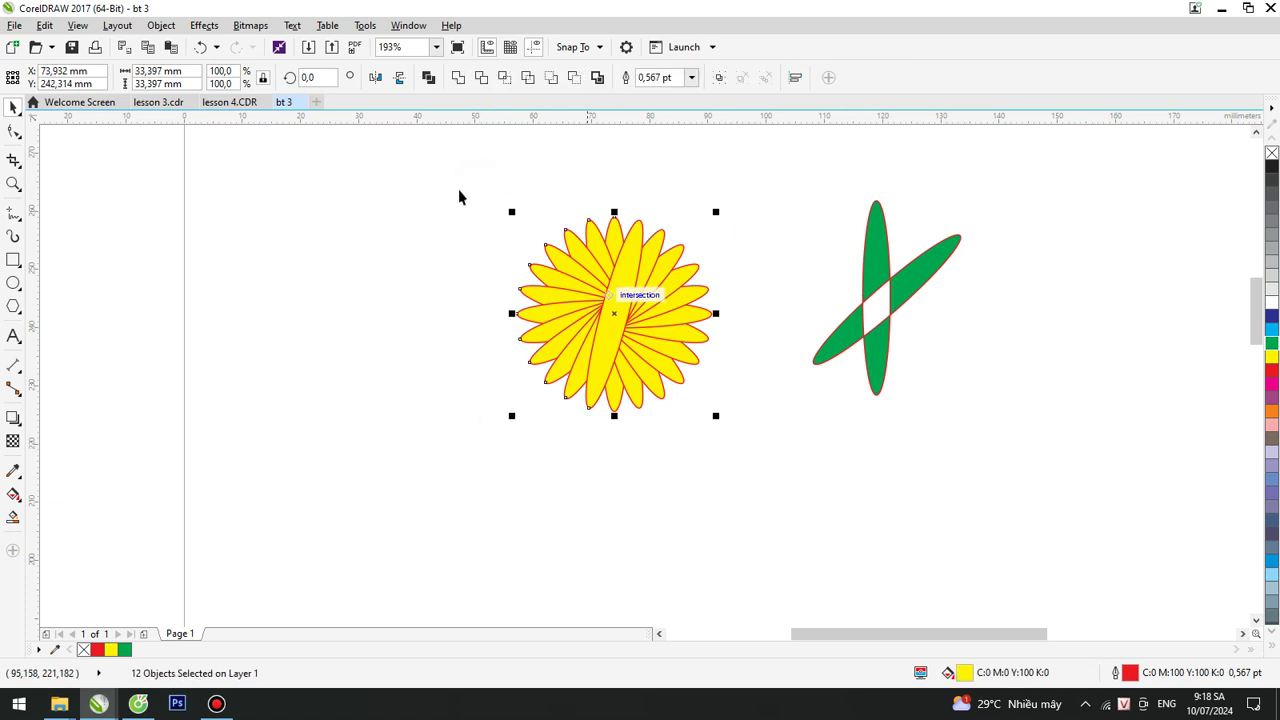
{"action": "left_click", "coordinate": [163, 27]}
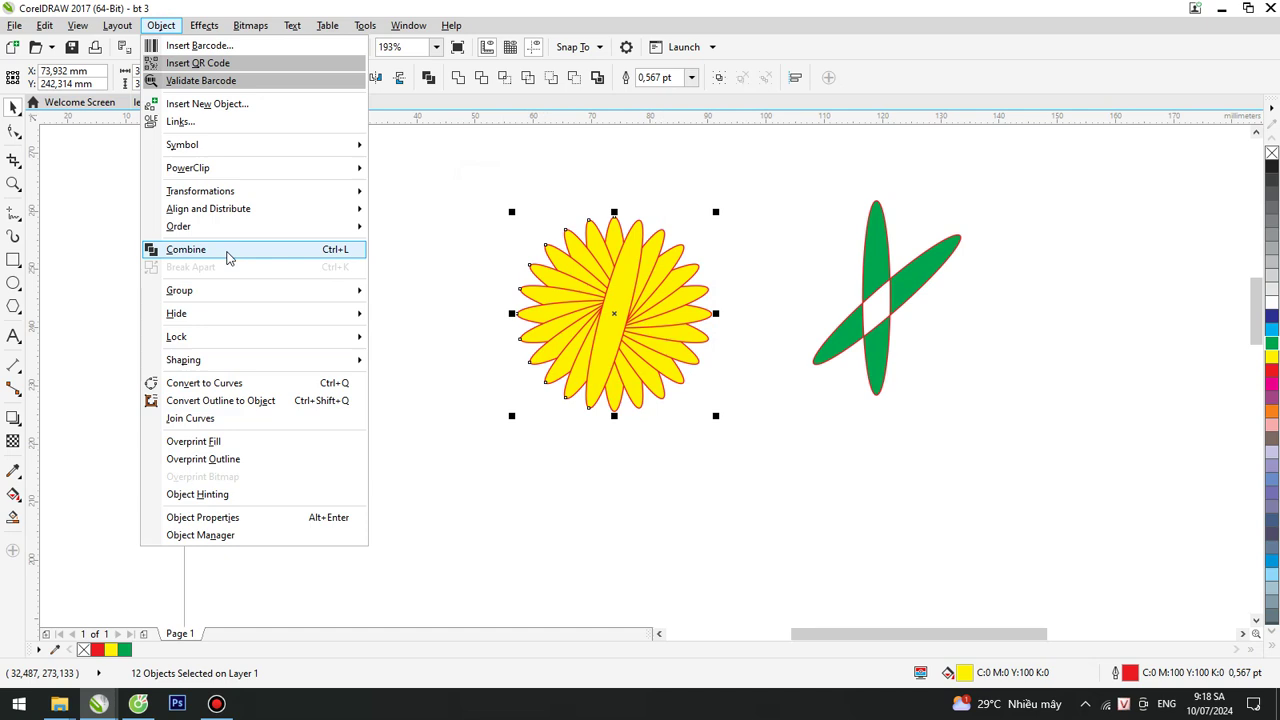
{"action": "left_click", "coordinate": [227, 257]}
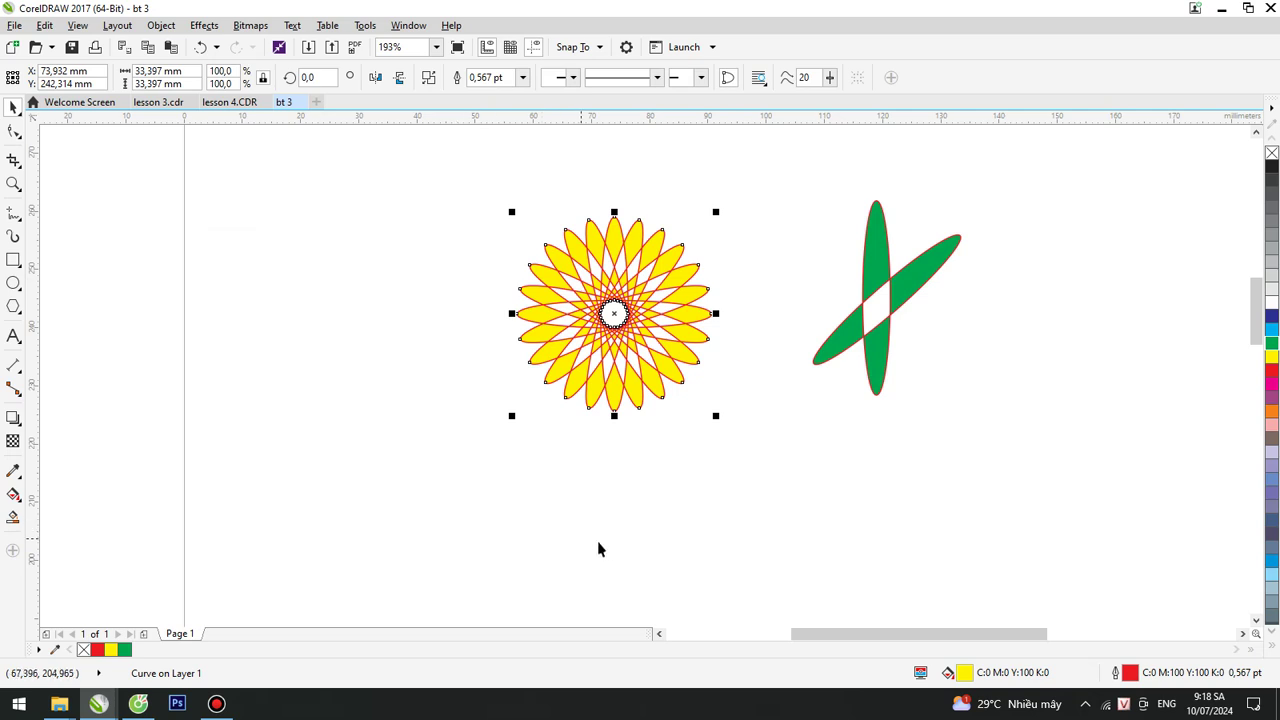
{"action": "key", "text": "z"}
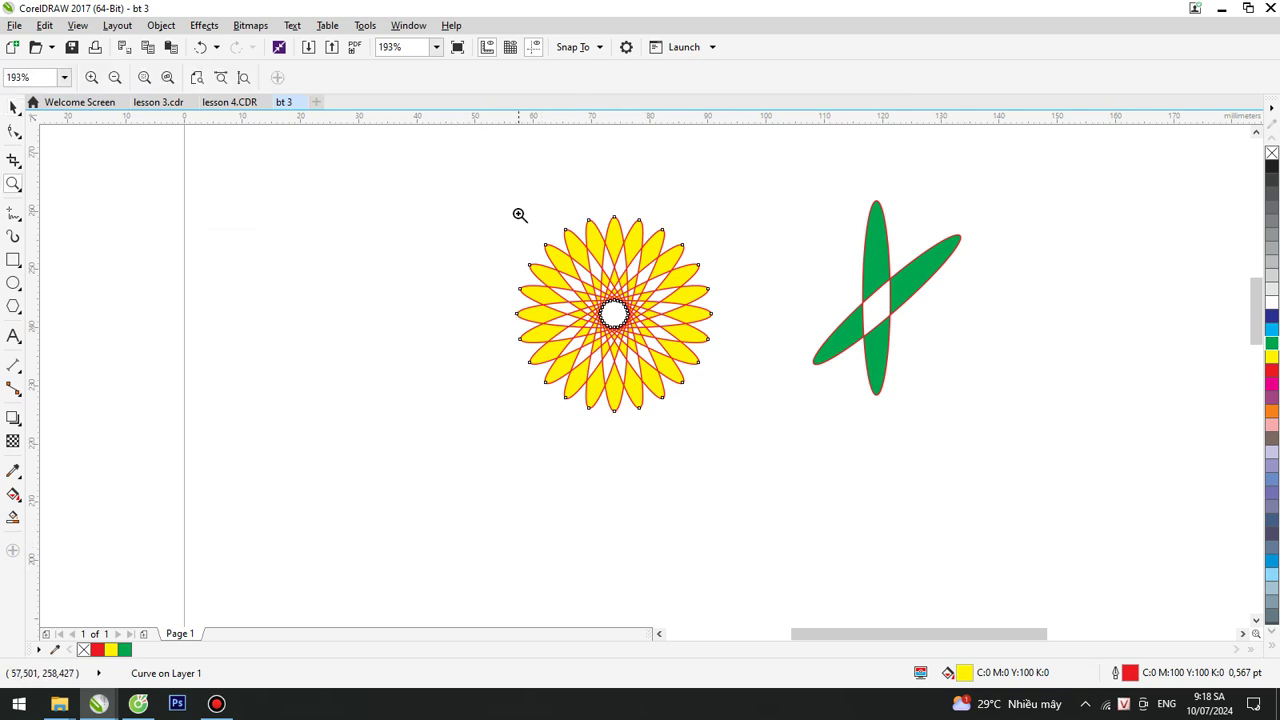
{"action": "left_click_drag", "start_coordinate": [510, 196], "coordinate": [740, 428]}
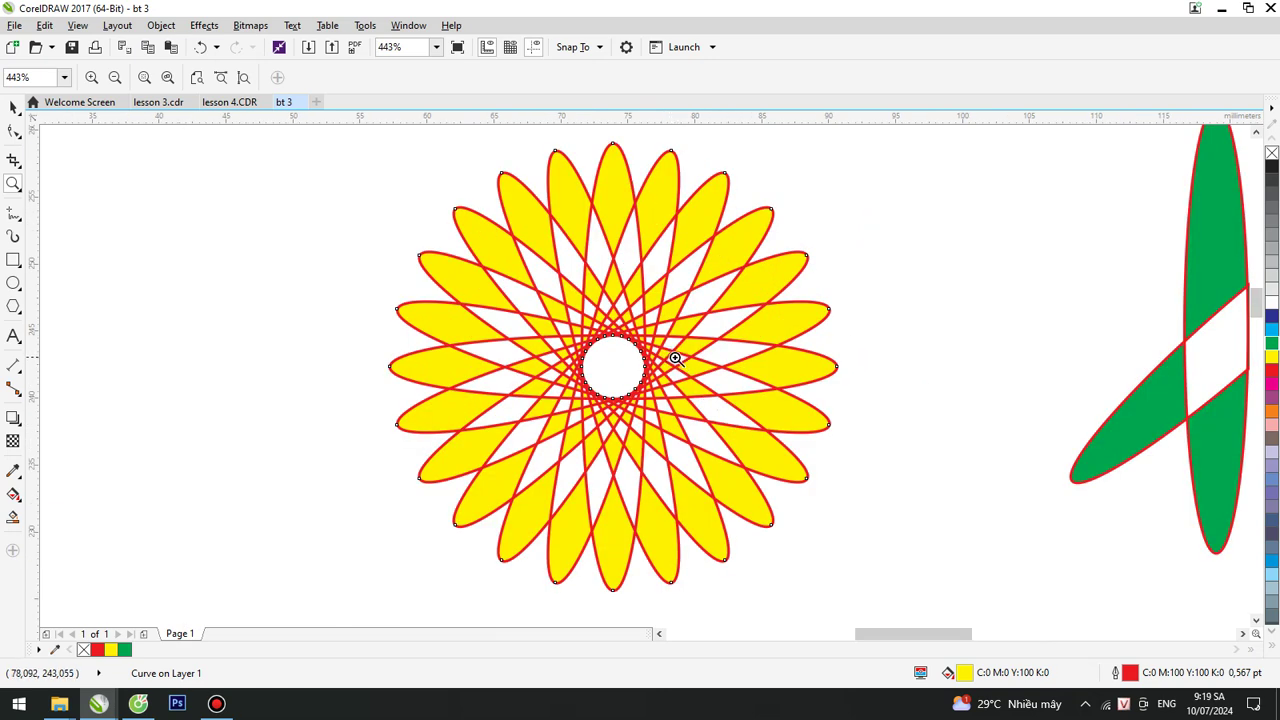
{"action": "key", "text": "space"}
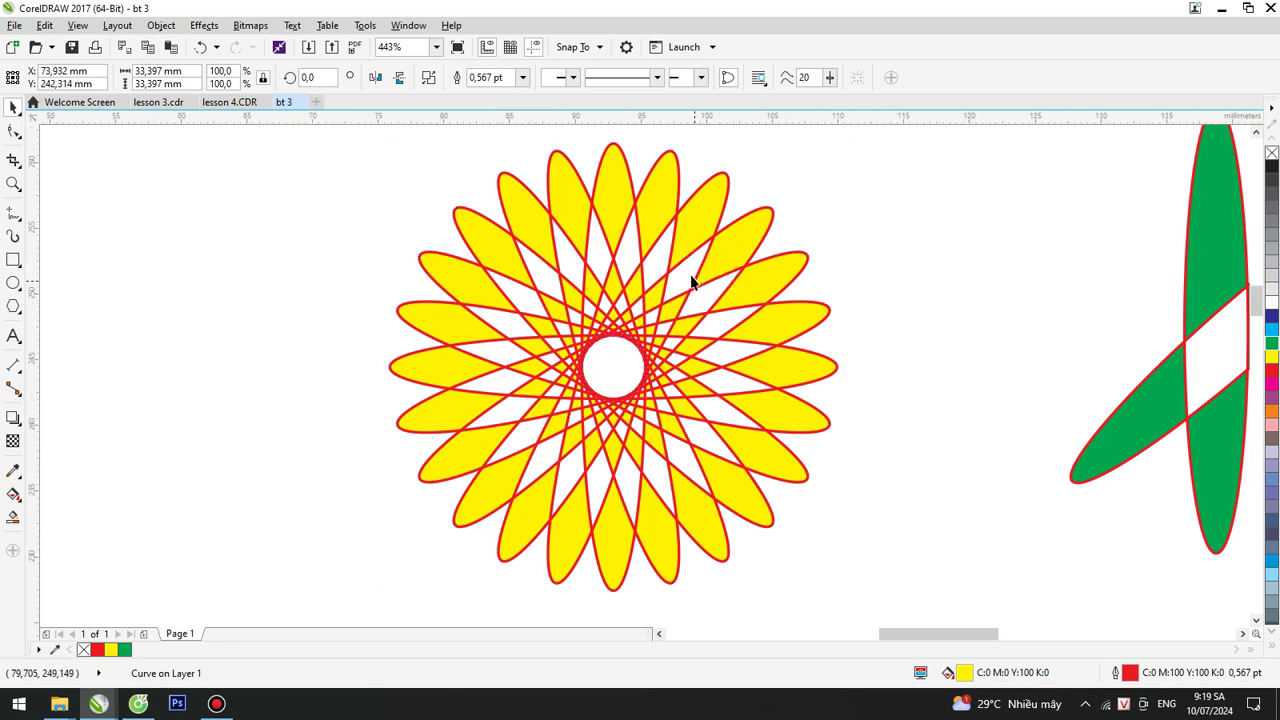
{"action": "key", "text": "F4"}
Check which group and ungroup commands are available for the combined green curve.
{"action": "left_click", "coordinate": [951, 316]}
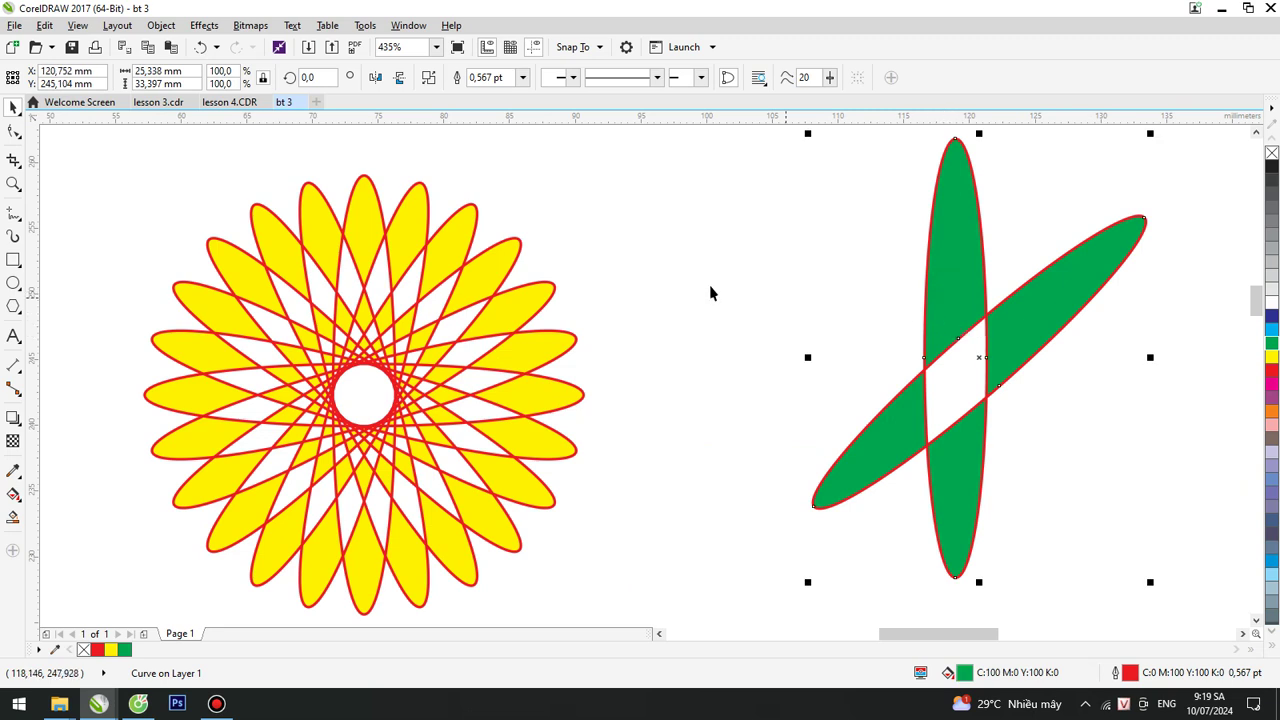
{"action": "left_click", "coordinate": [161, 26]}
{"action": "mouse_move", "coordinate": [222, 292]}
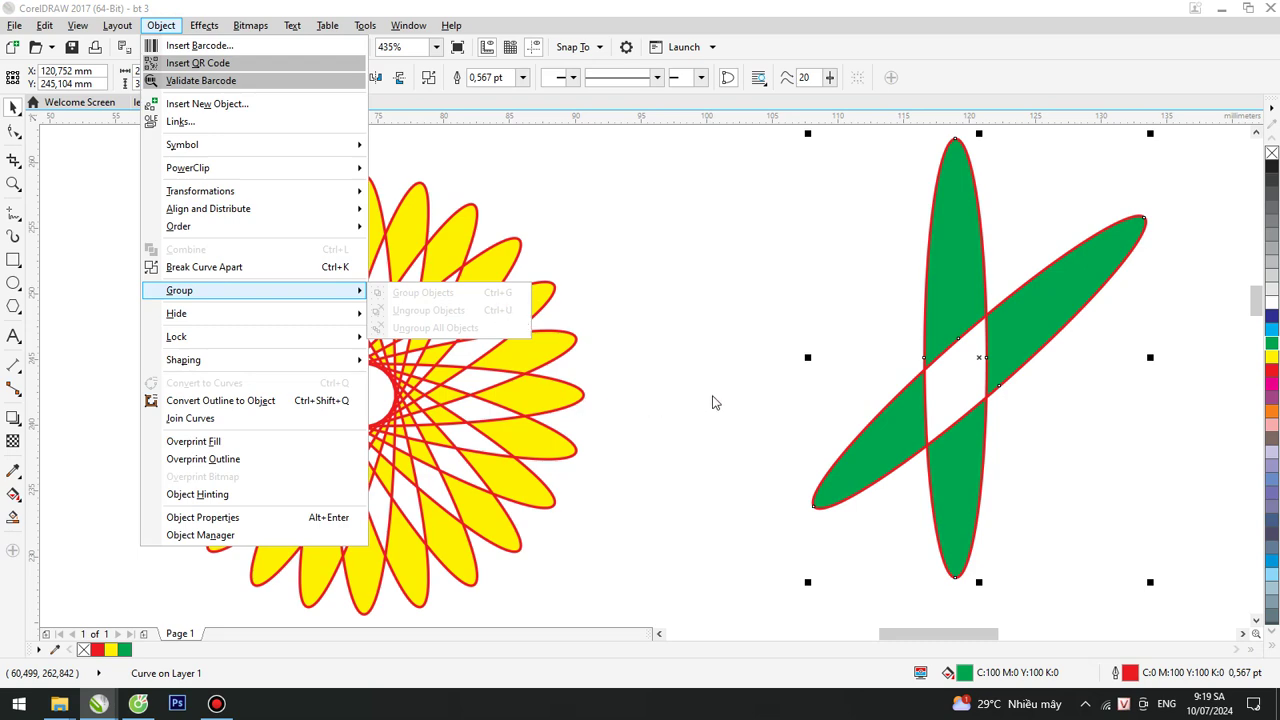
{"action": "left_click", "coordinate": [759, 262]}
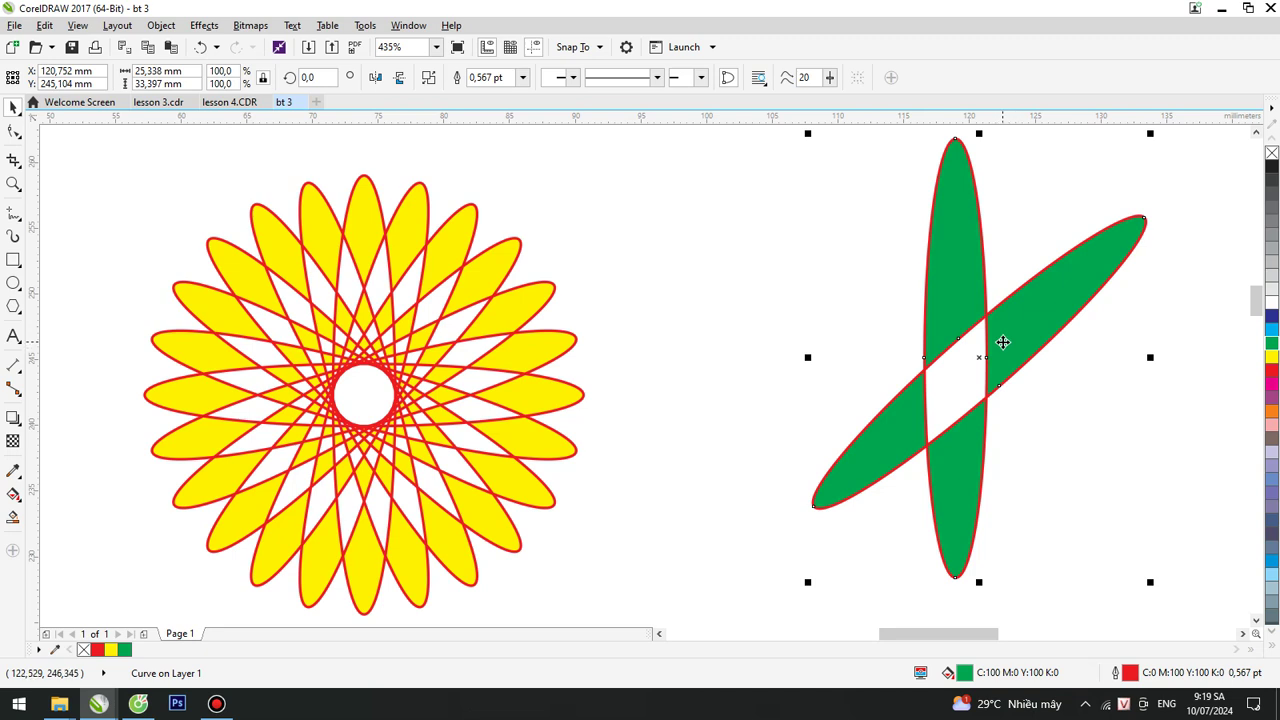
{"action": "left_click", "coordinate": [772, 278]}
Break the combined green curve apart into its two ellipses and combine them into one curve again.
{"action": "left_click", "coordinate": [938, 247]}
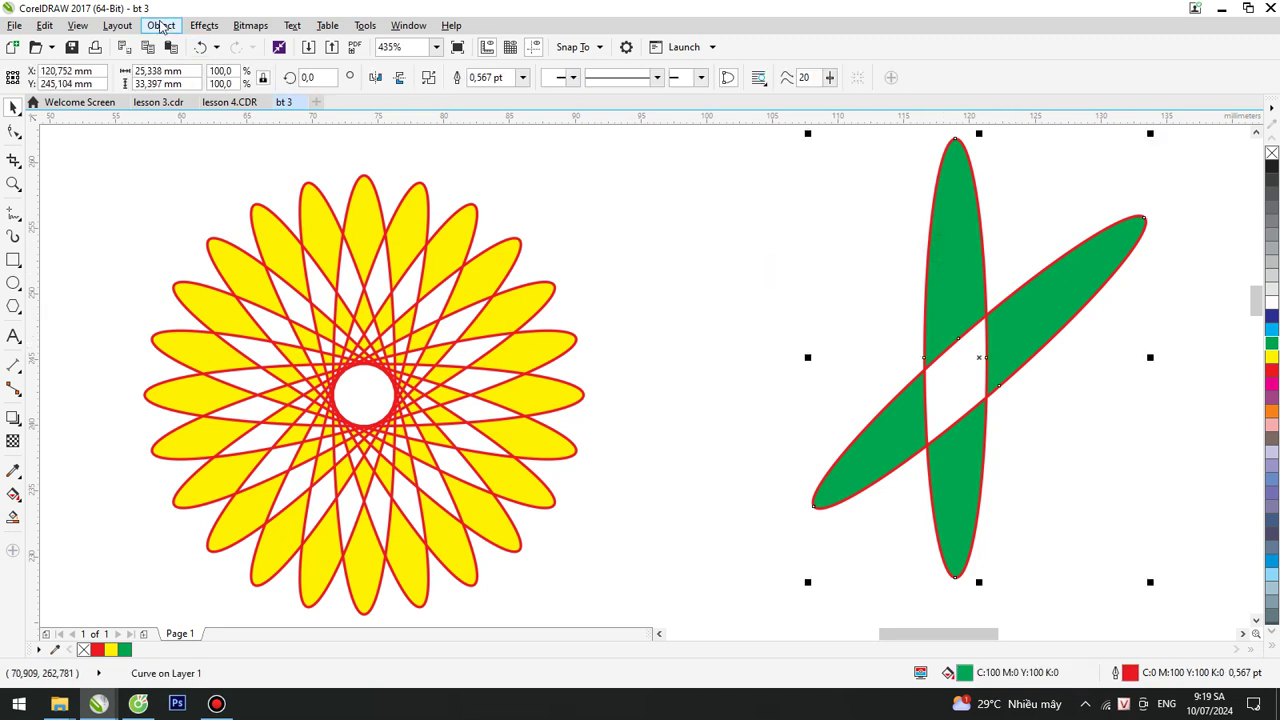
{"action": "left_click", "coordinate": [161, 25]}
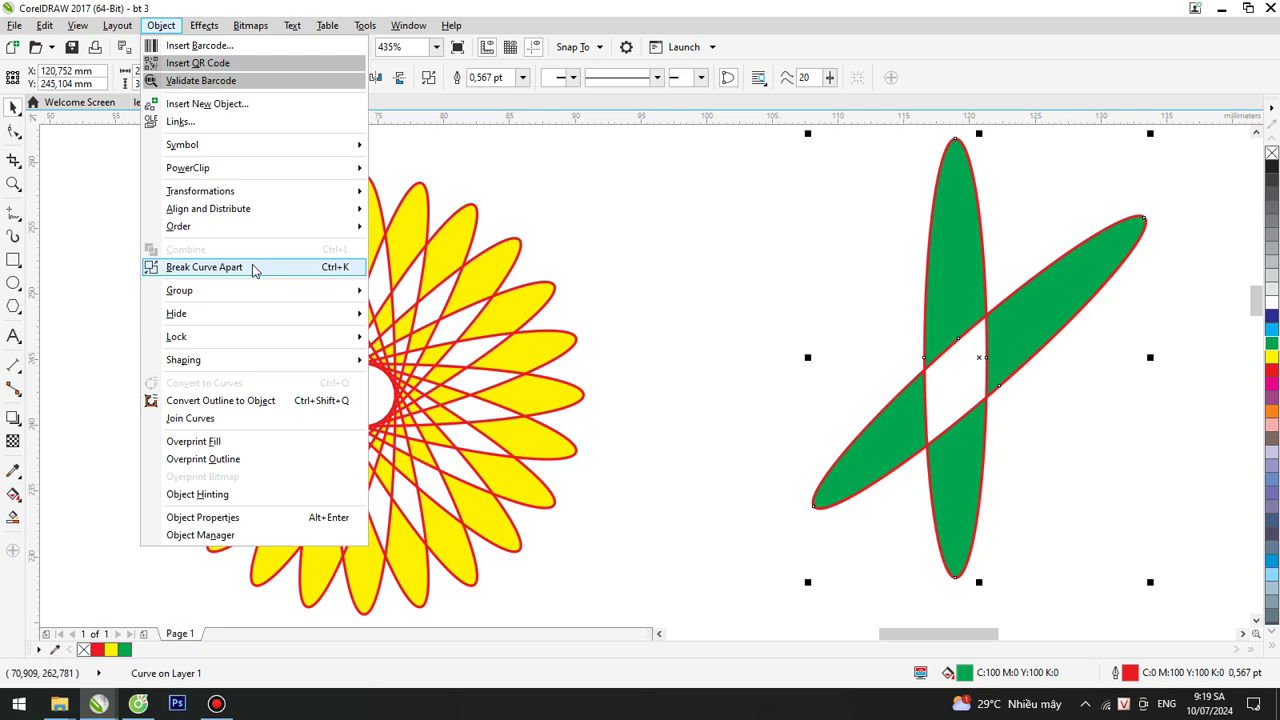
{"action": "left_click", "coordinate": [659, 200]}
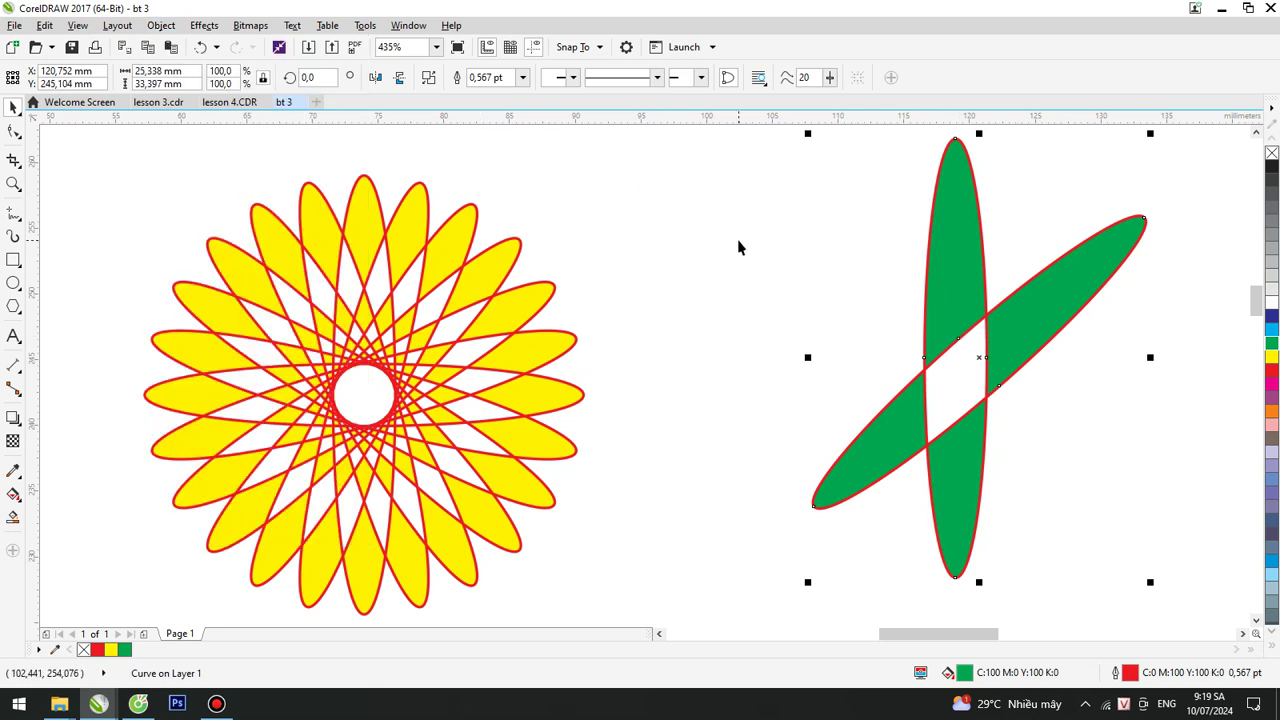
{"action": "key", "text": "ctrl+k"}
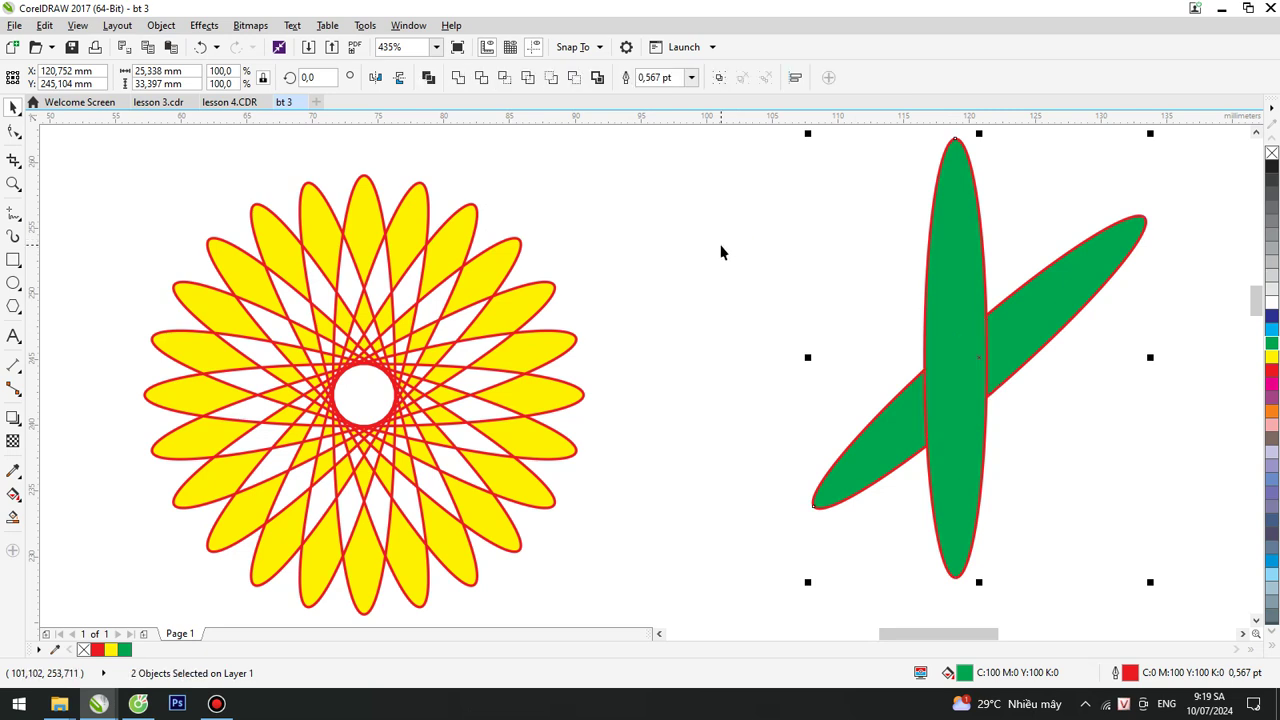
{"action": "left_click", "coordinate": [880, 265]}
{"action": "left_click", "coordinate": [972, 285]}
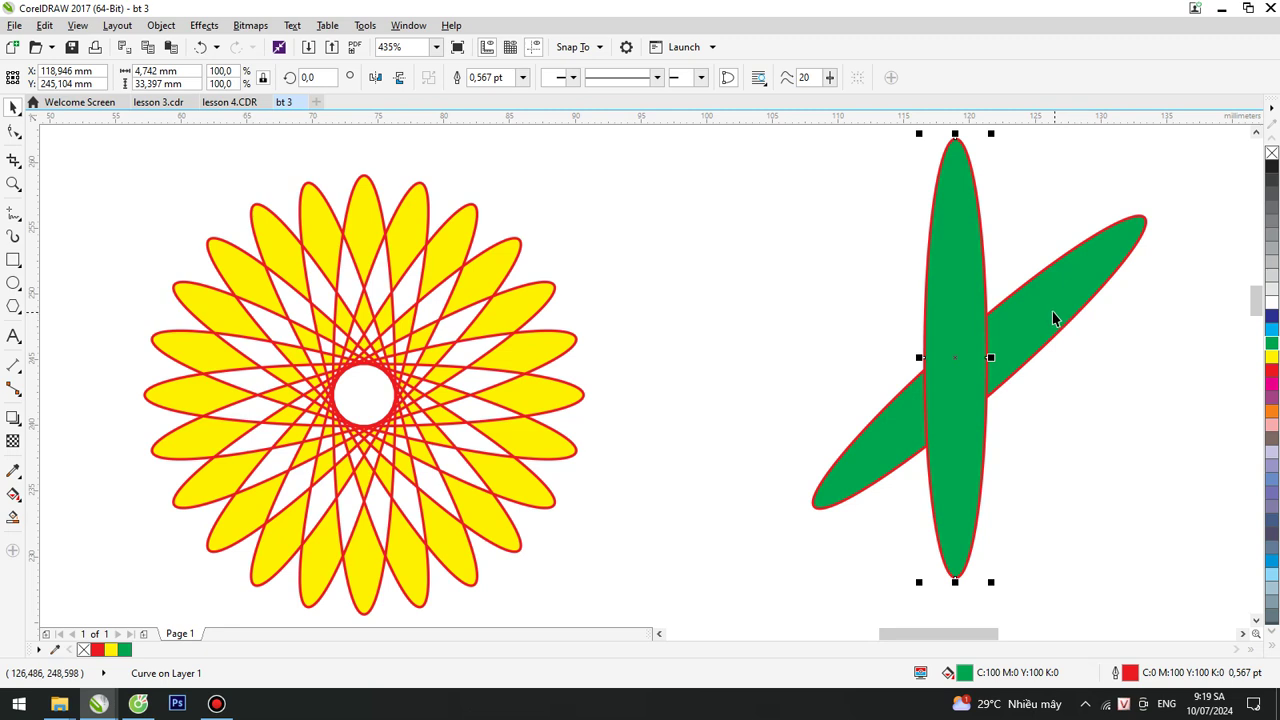
{"action": "left_click", "coordinate": [1053, 314], "text": "shift"}
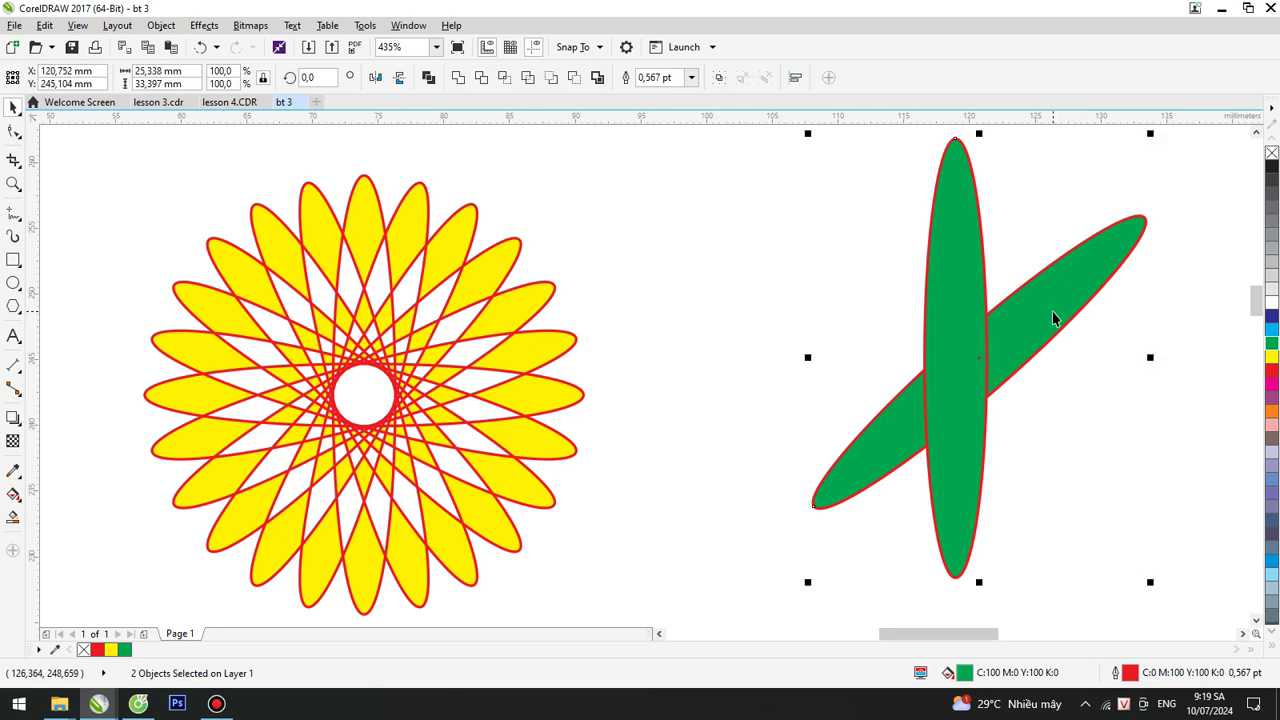
{"action": "key", "text": "ctrl+l"}
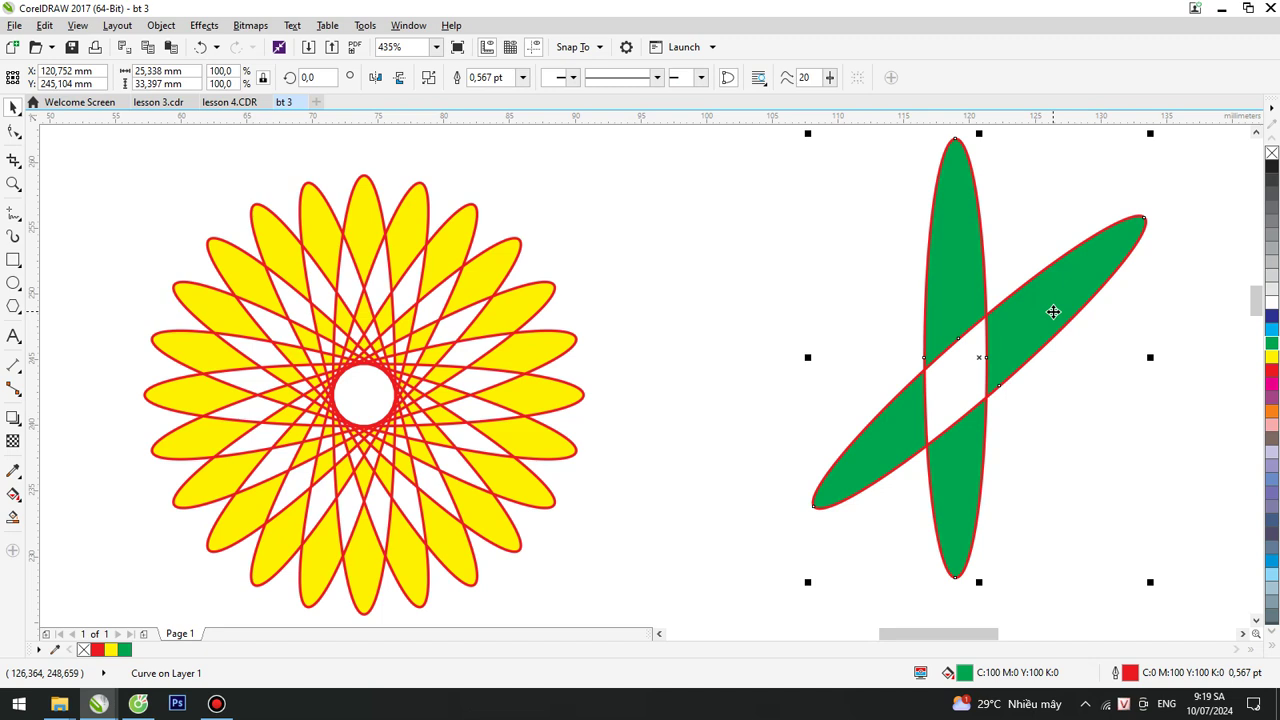
Break the green curve apart and move the upright ellipse to about X 116.8 mm, Y 243.6 mm.
{"action": "key", "text": "ctrl+k"}
{"action": "key", "text": "Escape"}
{"action": "left_click_drag", "start_coordinate": [975, 313], "coordinate": [947, 333]}
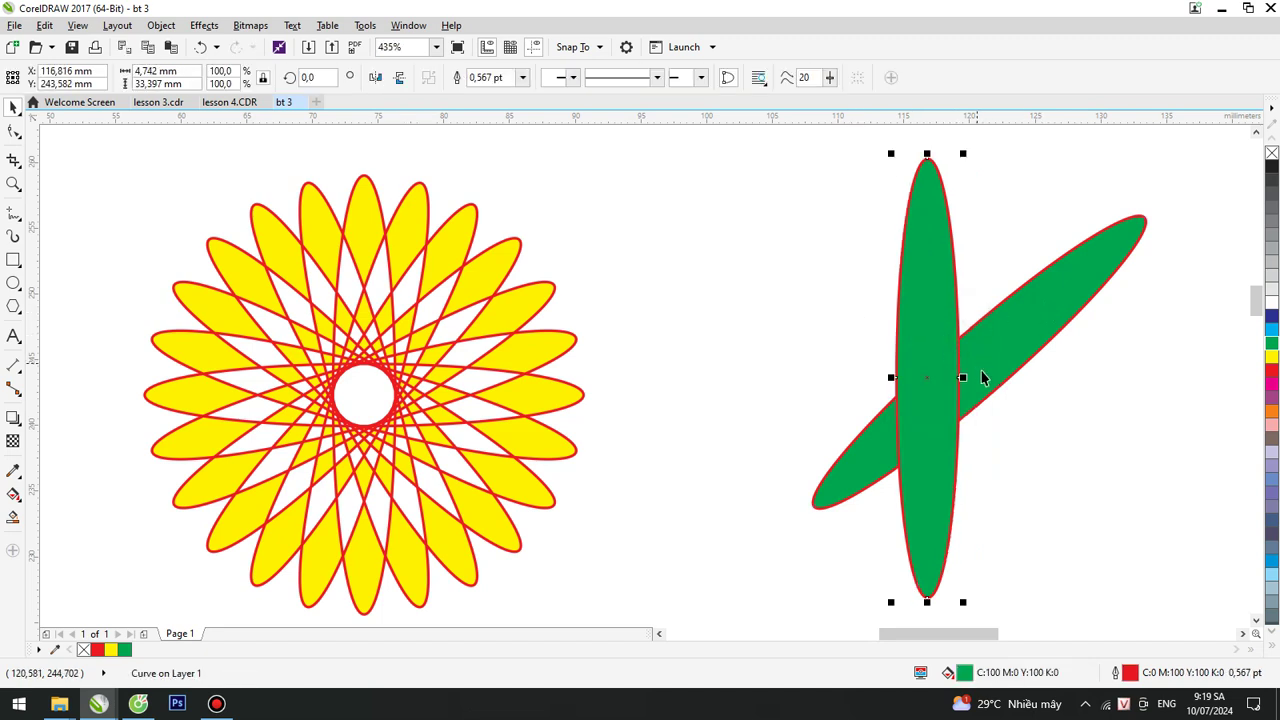
Group the two green ellipses and move the group to about X 114.4 mm, Y 243.9 mm.
{"action": "left_click", "coordinate": [1020, 332], "text": "shift"}
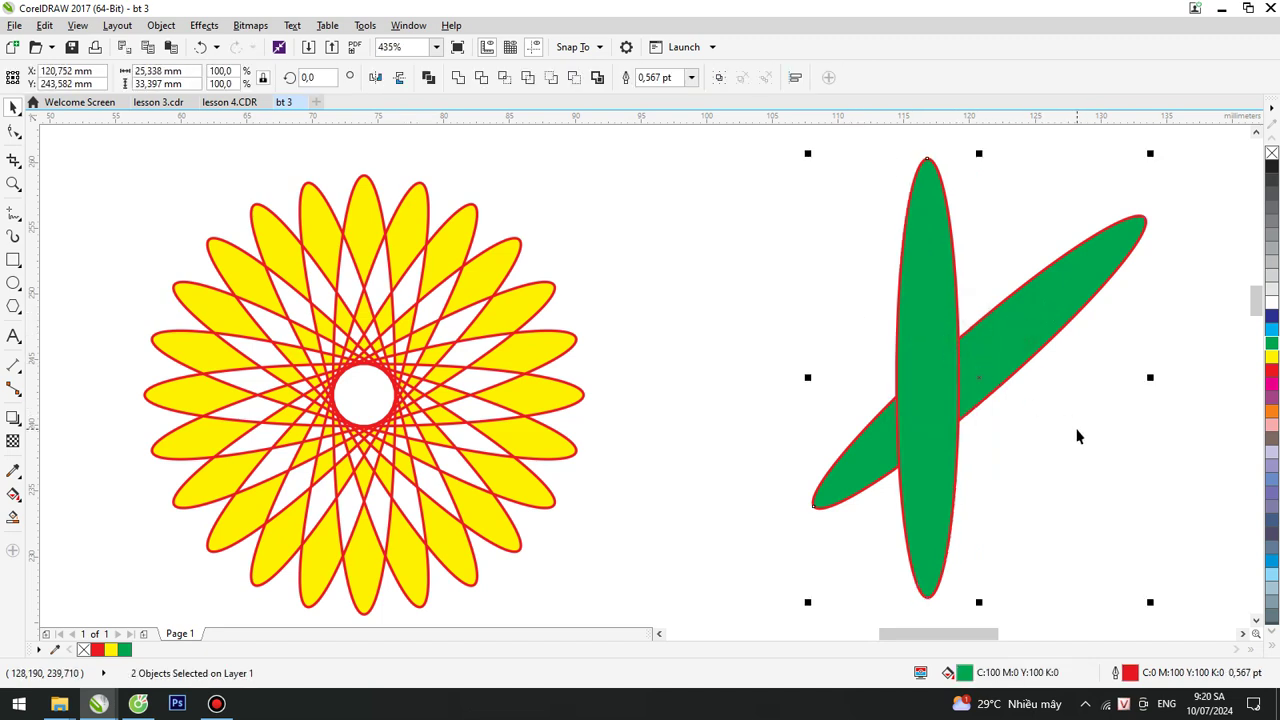
{"action": "key", "text": "ctrl+g"}
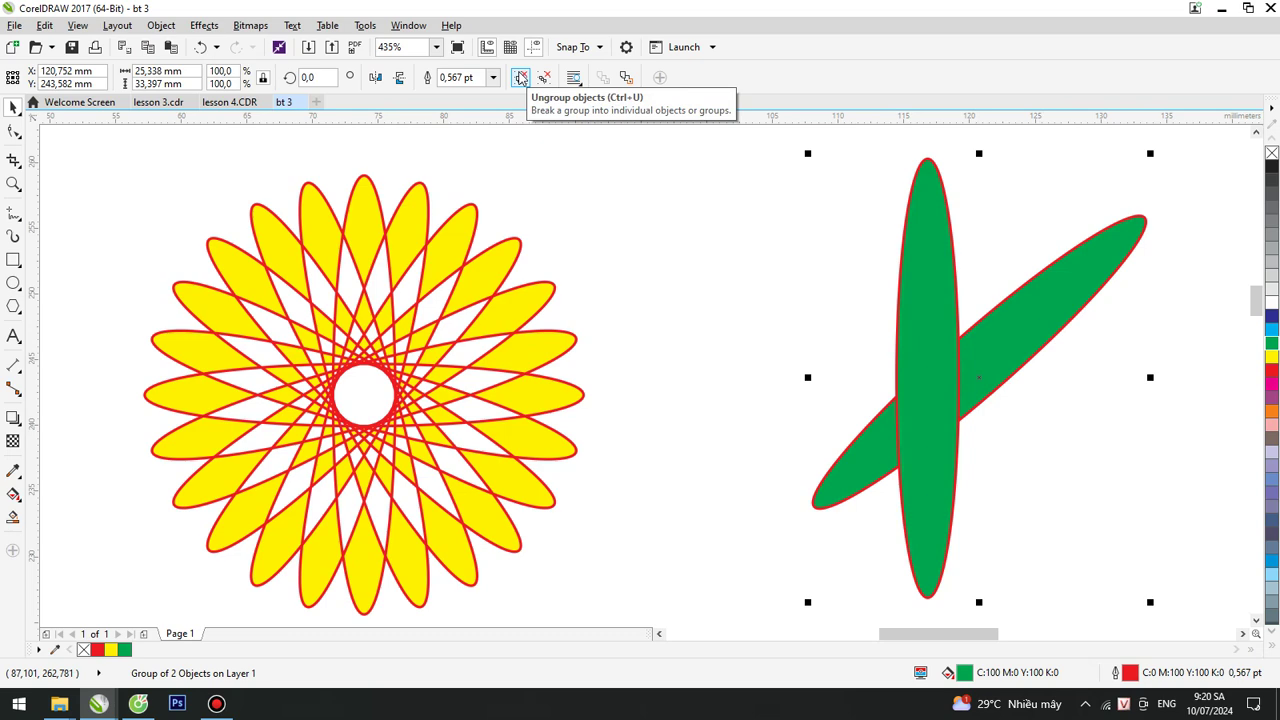
{"action": "left_click", "coordinate": [820, 340]}
{"action": "mouse_move", "coordinate": [923, 350]}
{"action": "left_mouse_down"}
{"action": "mouse_move", "coordinate": [763, 331]}
{"action": "mouse_move", "coordinate": [910, 330]}
{"action": "left_mouse_up"}
{"action": "left_click_drag", "start_coordinate": [896, 282], "coordinate": [848, 301]}
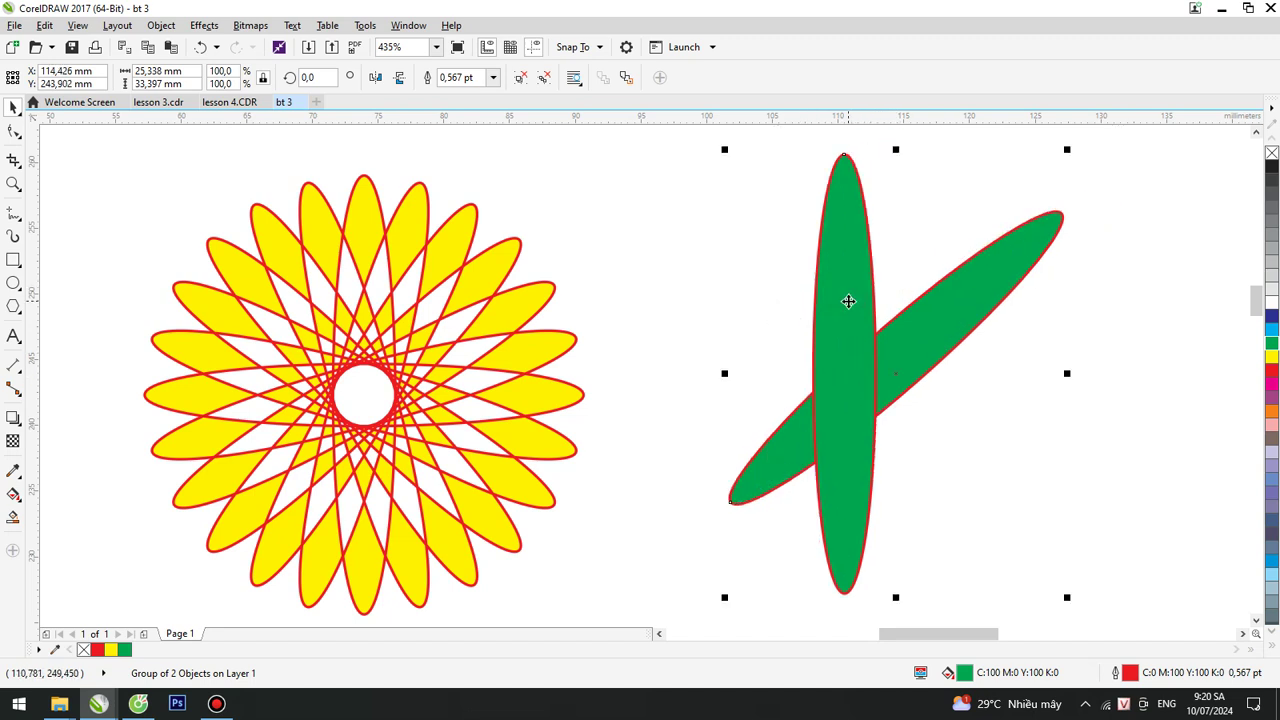
Ungroup the two green ellipses and clear the selection.
{"action": "key", "text": "ctrl+u"}
{"action": "left_click", "coordinate": [726, 277]}
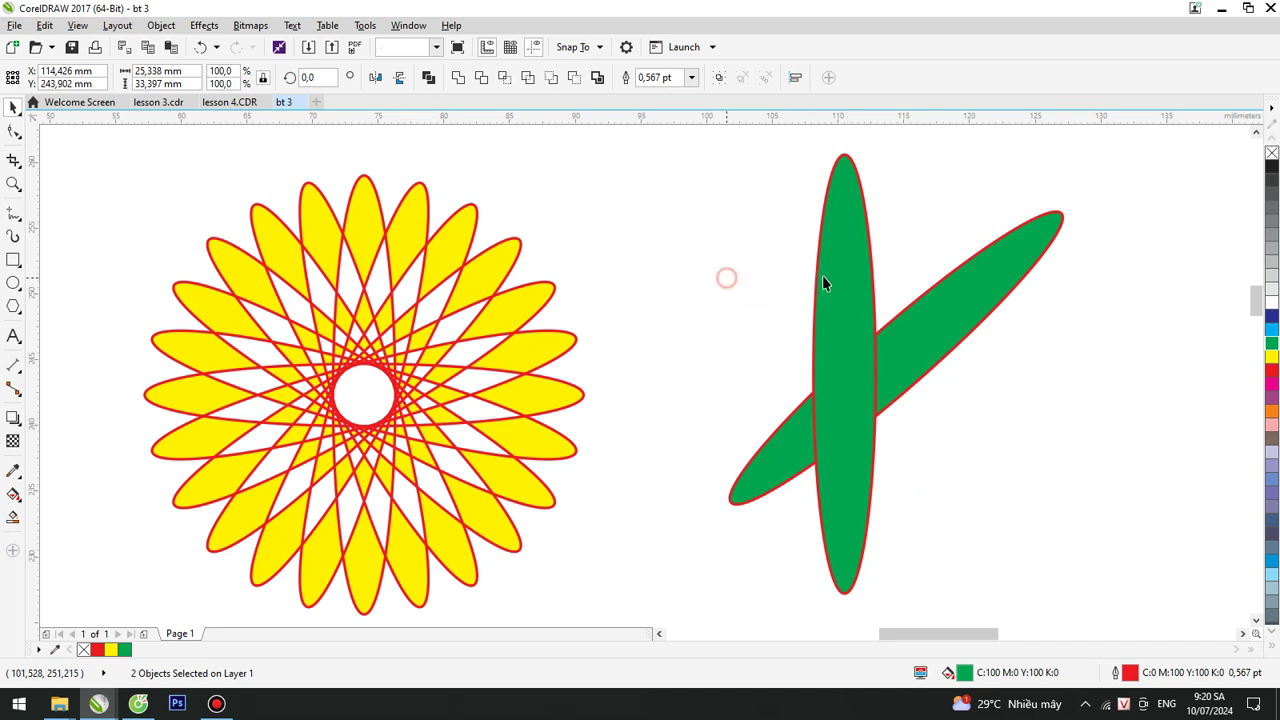
Move the upright green ellipse to about X 103.9 mm, Y 243.9 mm.
{"action": "left_click_drag", "start_coordinate": [834, 280], "coordinate": [754, 280]}
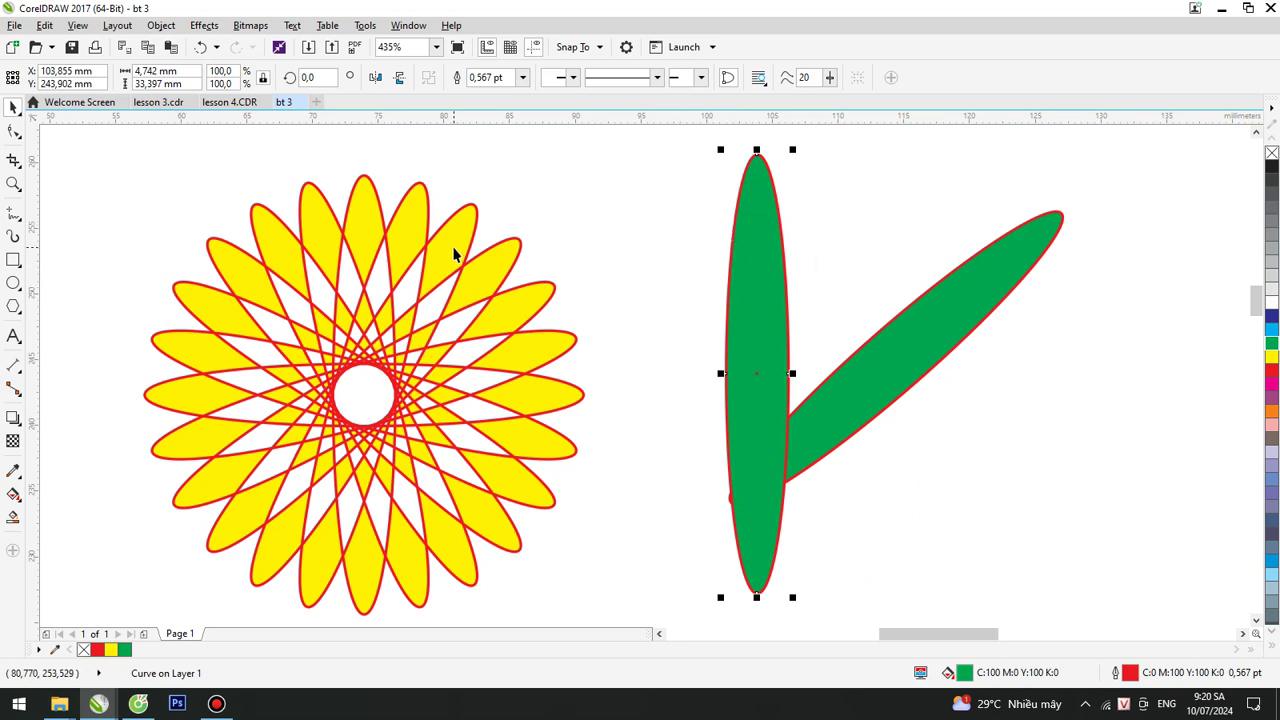
Move the combined yellow flower to about X 76.7 mm, Y 242.3 mm and break it apart into separate ellipses.
{"action": "left_click_drag", "start_coordinate": [453, 253], "coordinate": [489, 245]}
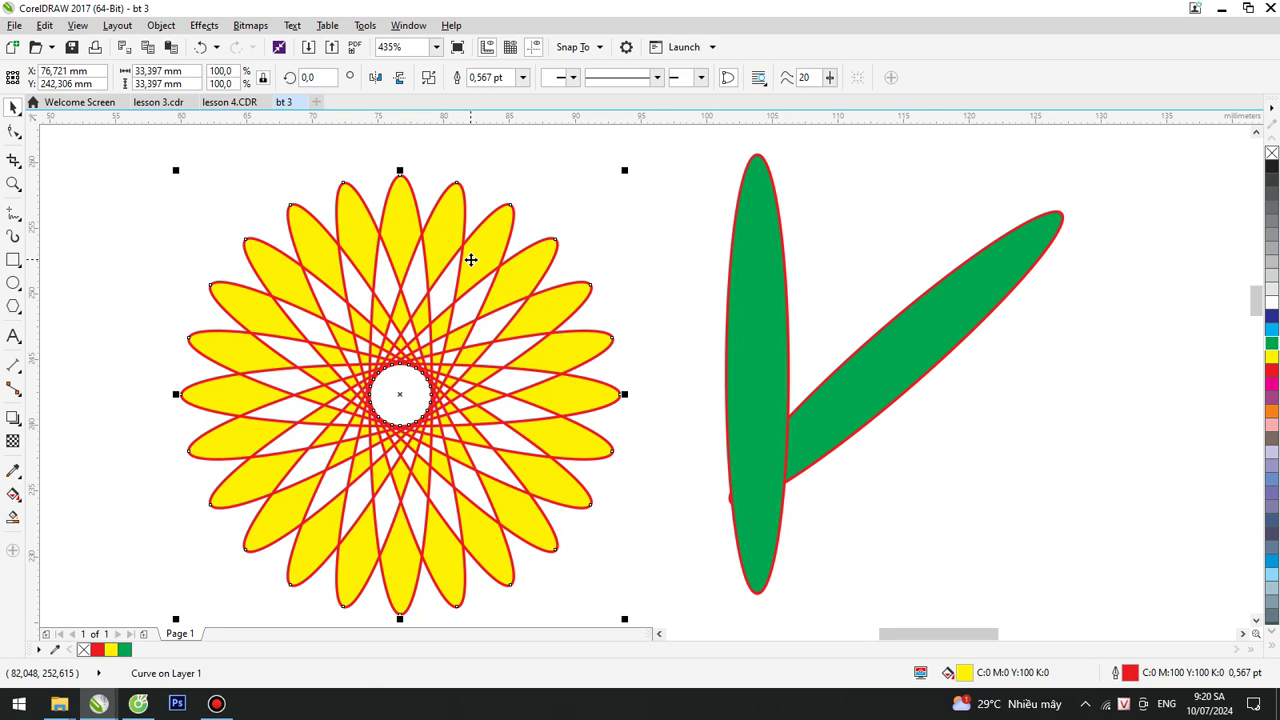
{"action": "key", "text": "ctrl+k"}
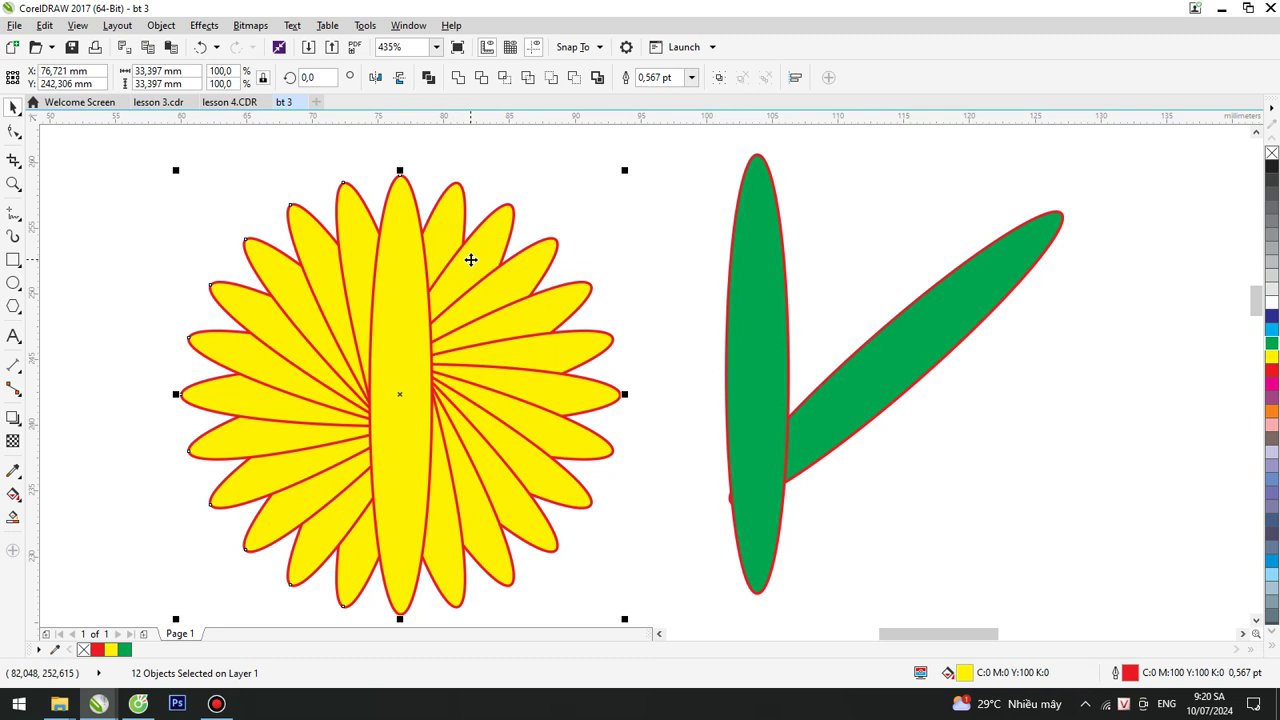
Move the upright green ellipse to about X 110.8 mm, Y 243.8 mm and fill it with yellow.
{"action": "left_click_drag", "start_coordinate": [771, 349], "coordinate": [854, 347]}
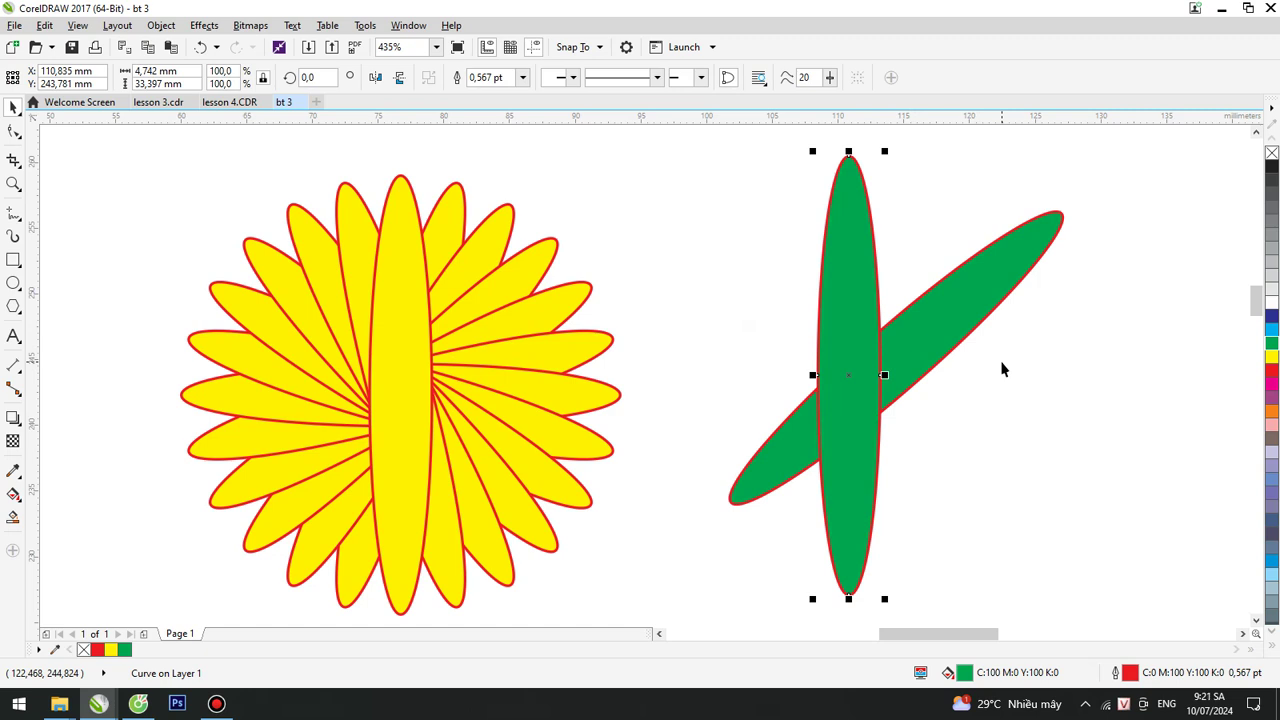
{"action": "left_click", "coordinate": [1272, 357]}
{"action": "key", "text": "Escape"}
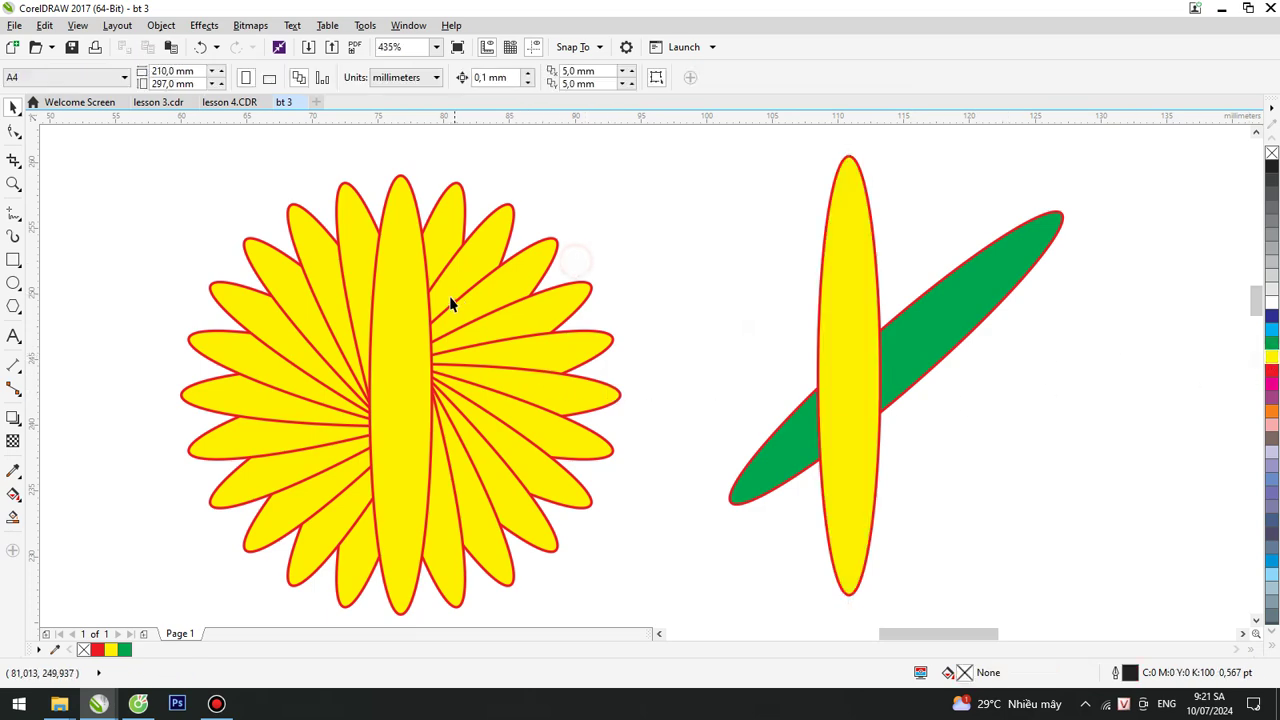
Shift one of the flower's tilted ellipses slightly and undo the move.
{"action": "left_click", "coordinate": [490, 254]}
{"action": "left_click_drag", "start_coordinate": [490, 254], "coordinate": [491, 252]}
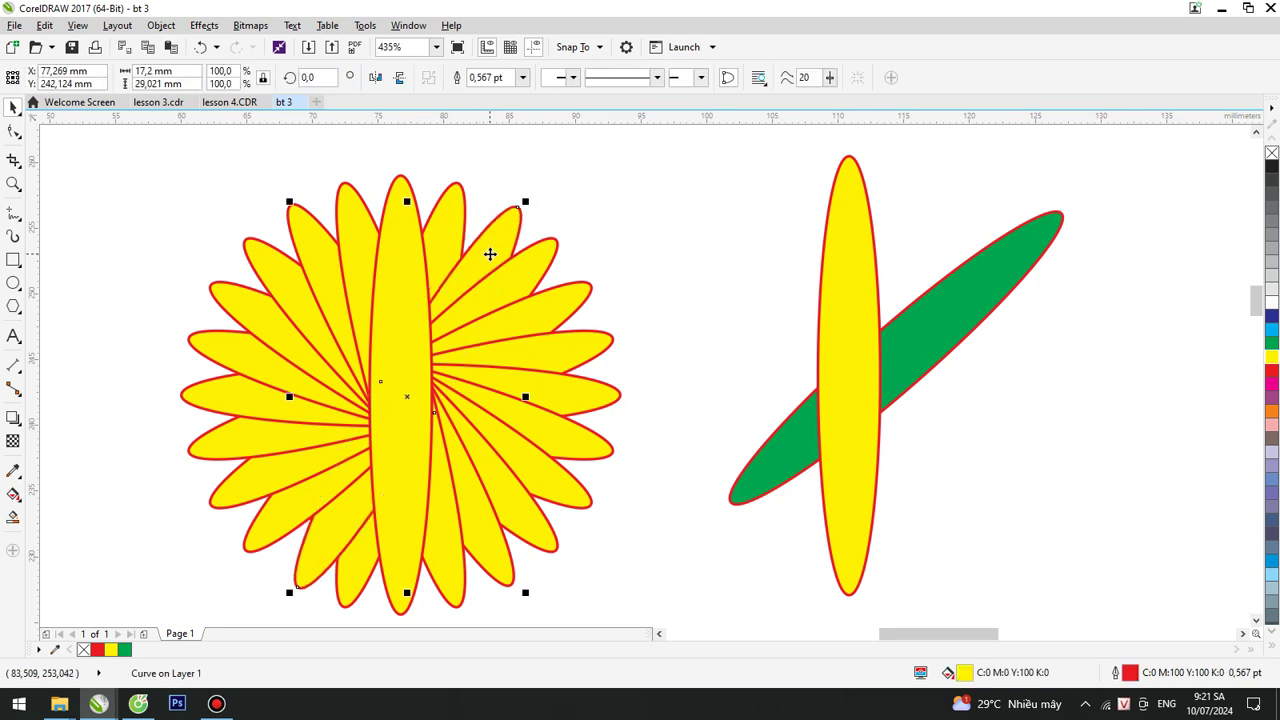
{"action": "key", "text": "ctrl+z"}
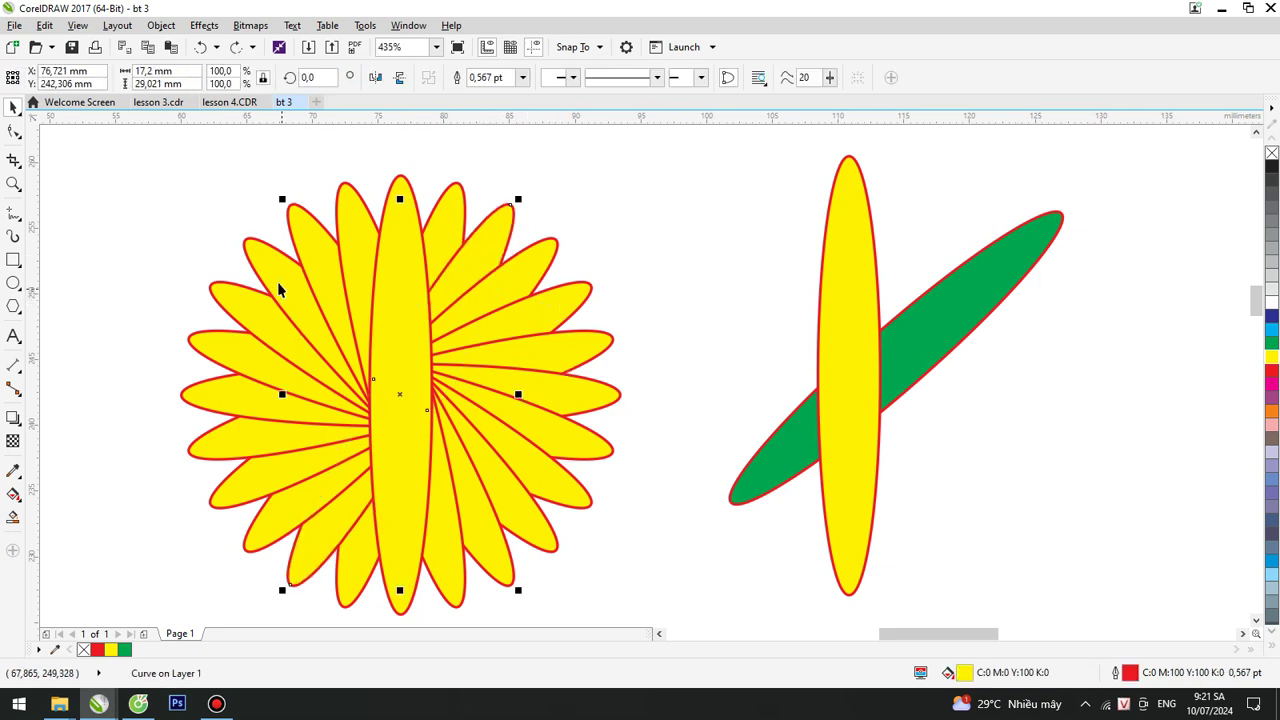
Copy a diagonal flower ellipse over the yellow and green ellipses at about X 113.5 mm, Y 242.2 mm and fill the copy with red.
{"action": "left_click_drag", "start_coordinate": [275, 285], "coordinate": [758, 285]}
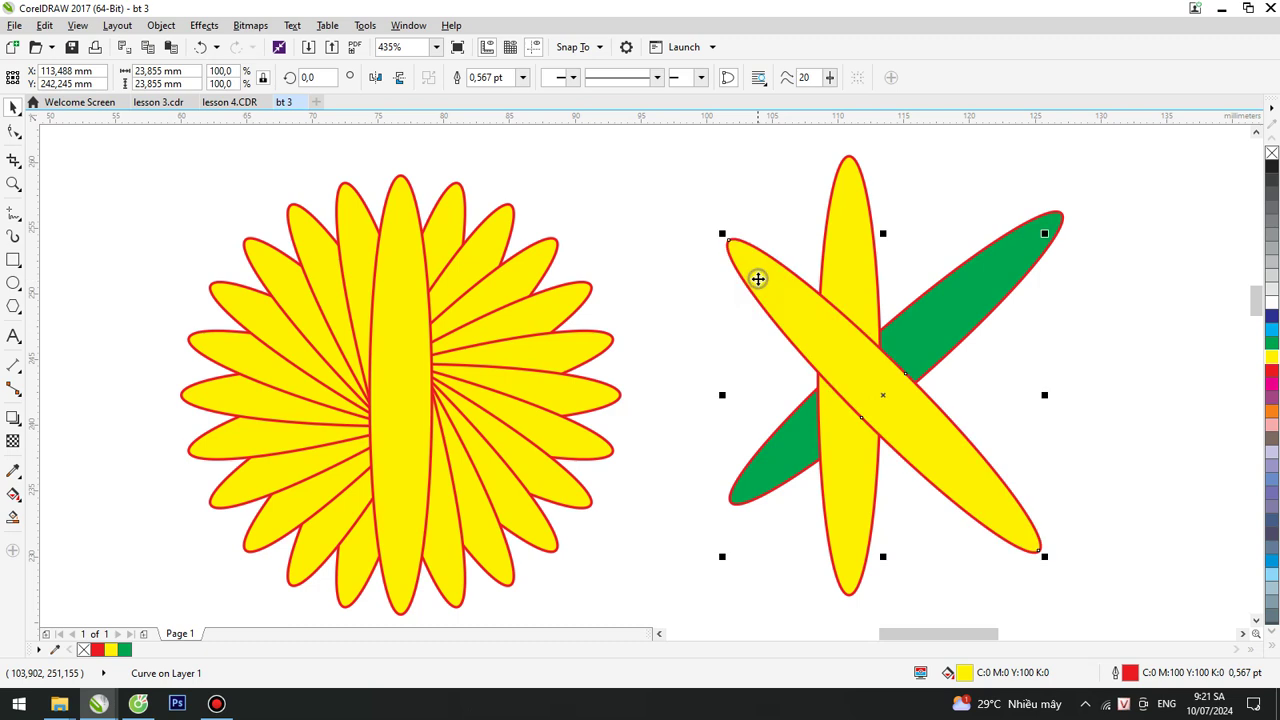
{"action": "left_click", "coordinate": [1272, 371]}
{"action": "left_click", "coordinate": [1054, 452]}
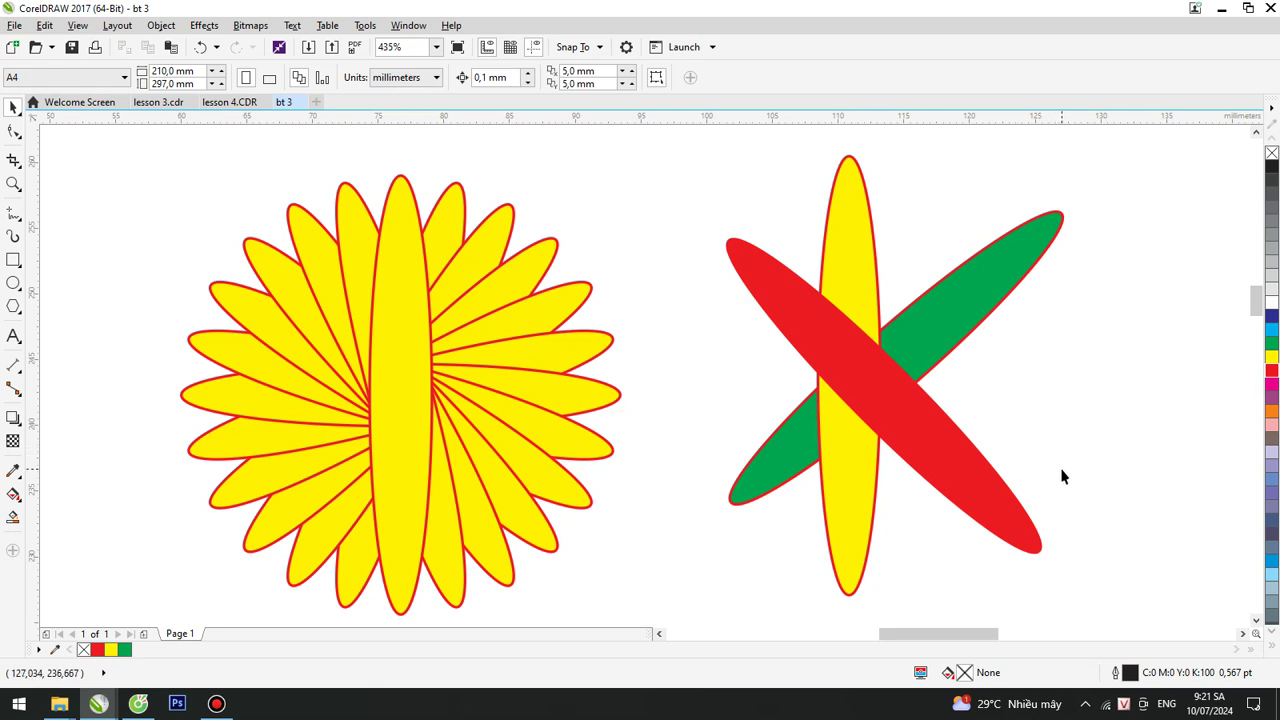
Move the red ellipse to about X 108.9 mm, Y 241.6 mm and clear the selection.
{"action": "left_click_drag", "start_coordinate": [956, 473], "coordinate": [893, 481]}
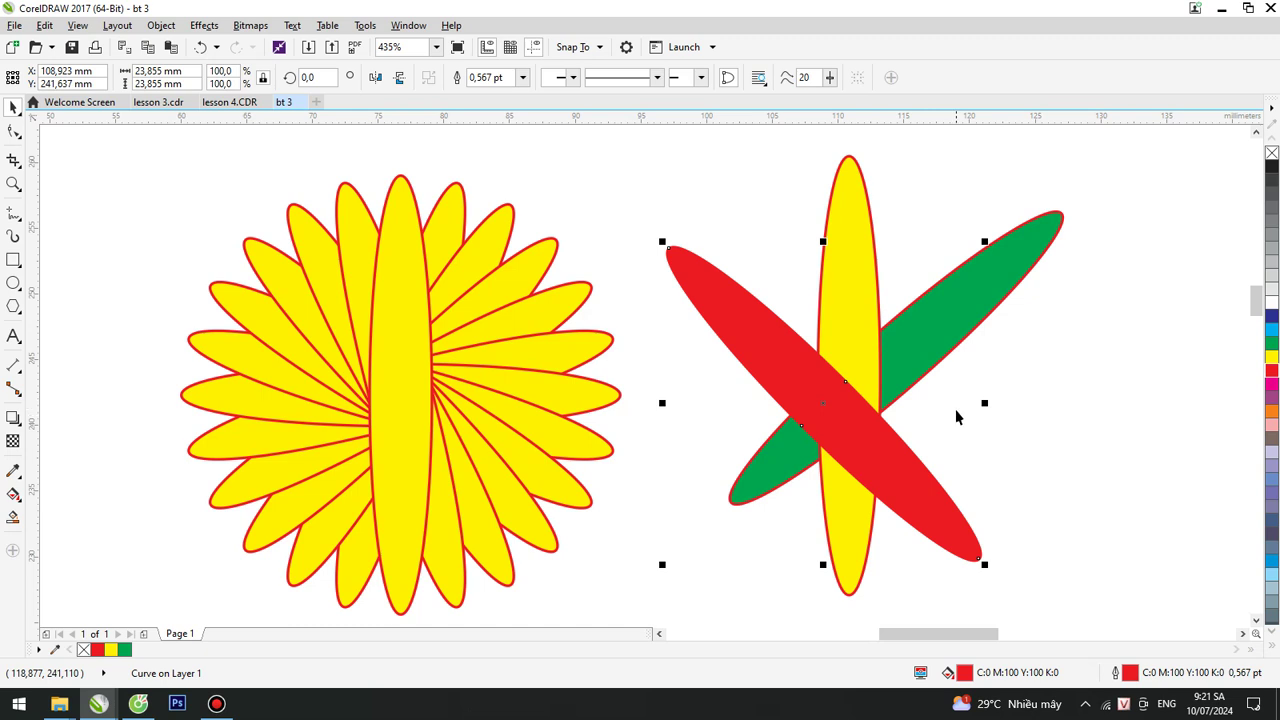
{"action": "left_click", "coordinate": [1065, 369]}
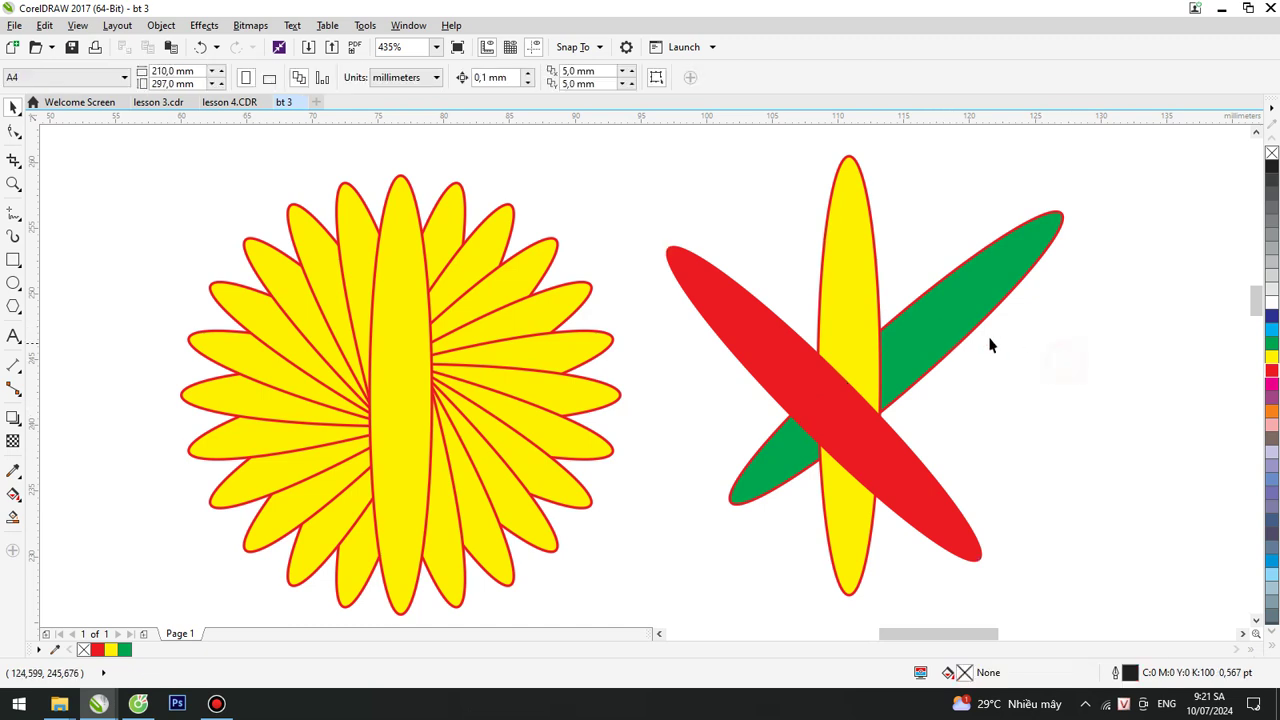
{"action": "left_click", "coordinate": [940, 347]}
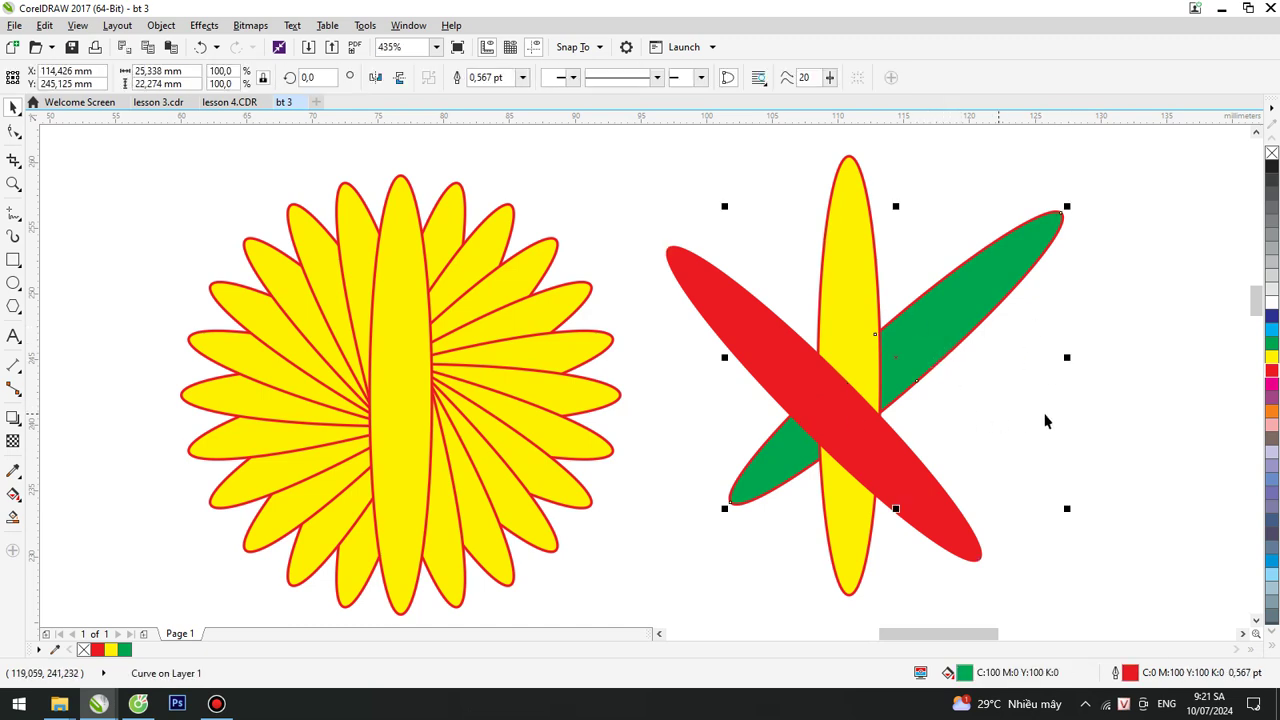
{"action": "left_click", "coordinate": [1010, 351]}
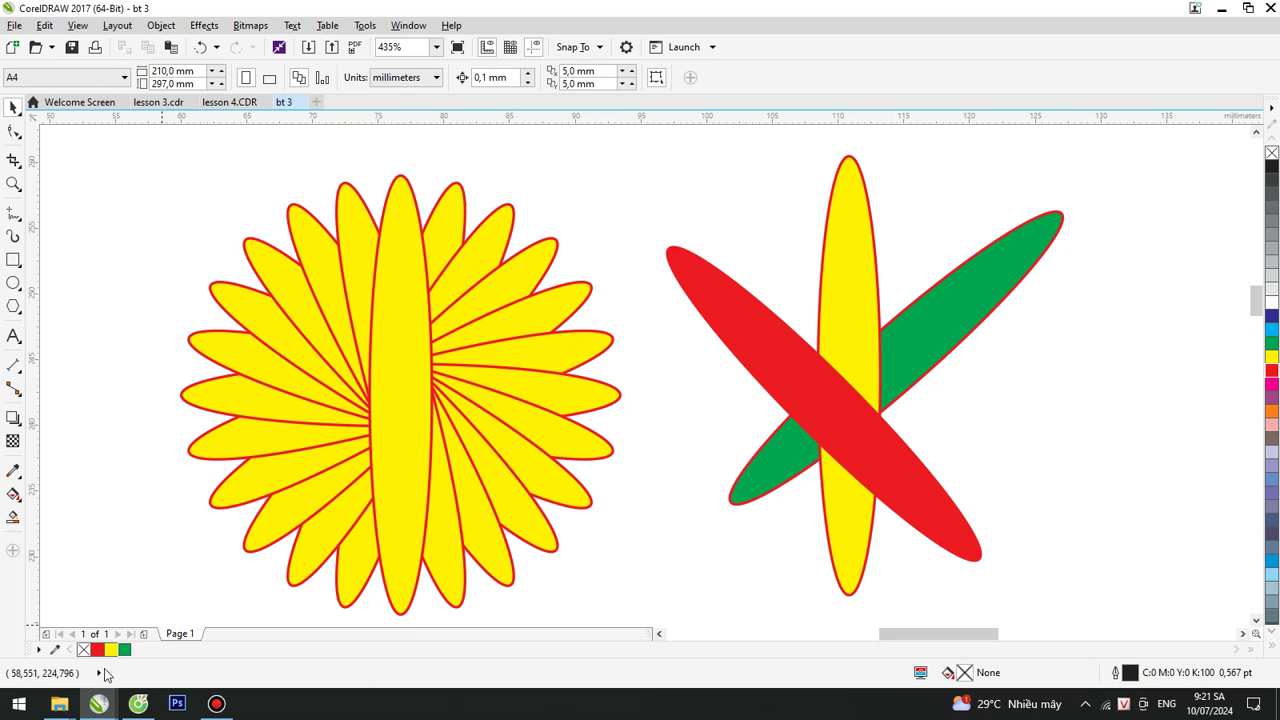
Open lesson 2.cdr from the 10 bai corel CB folder and zoom in on the concentric arcs drawing.
{"action": "left_click", "coordinate": [60, 708]}
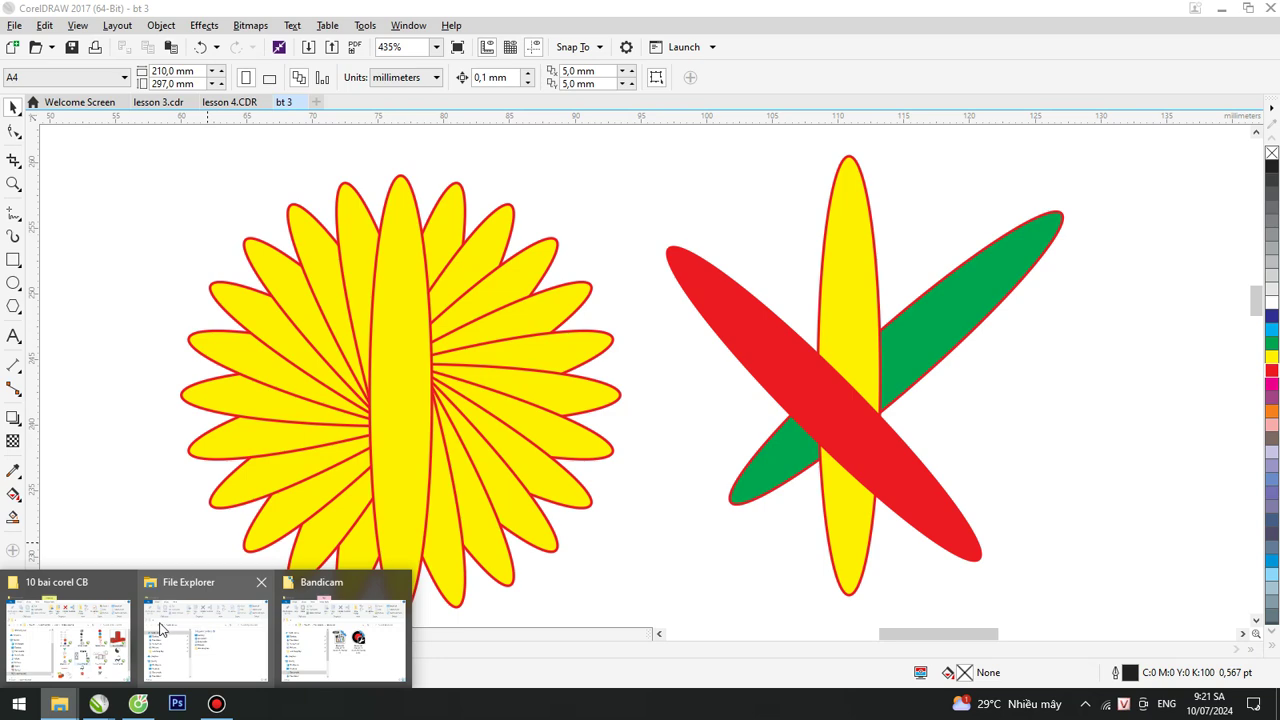
{"action": "left_click", "coordinate": [68, 628]}
{"action": "double_click", "coordinate": [488, 365]}
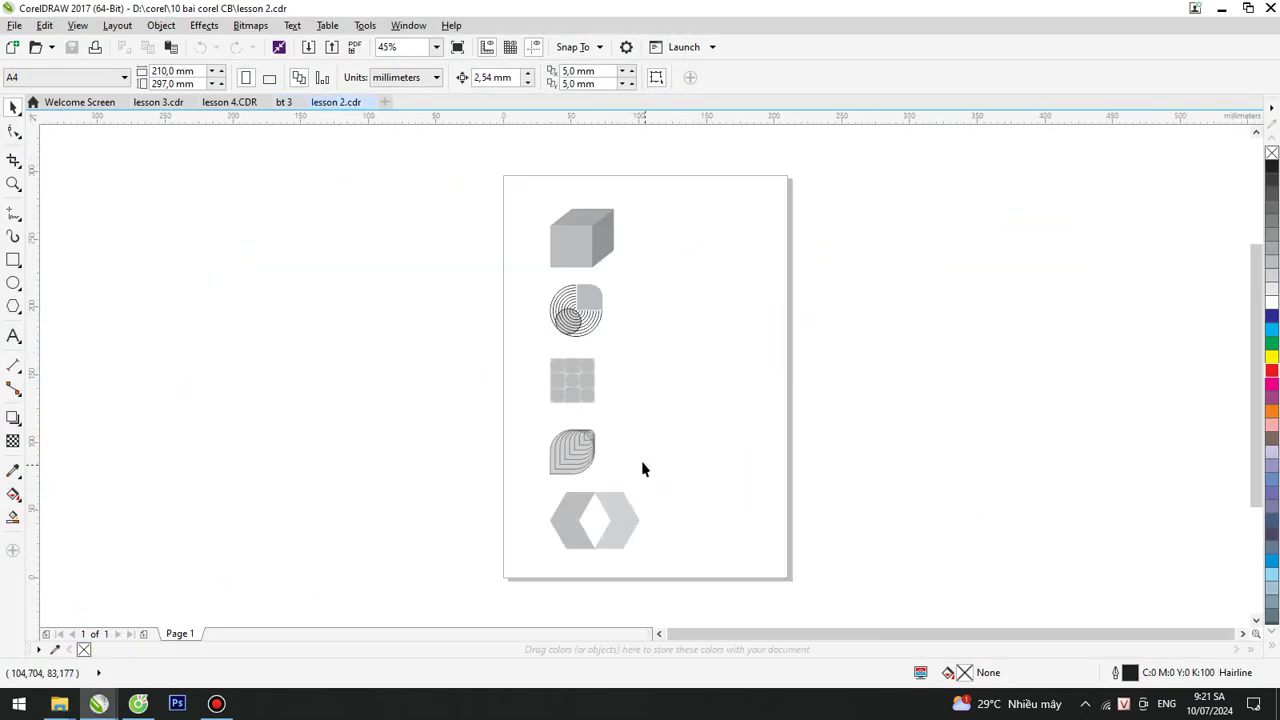
{"action": "key", "text": "z"}
{"action": "left_click_drag", "start_coordinate": [532, 283], "coordinate": [616, 330]}
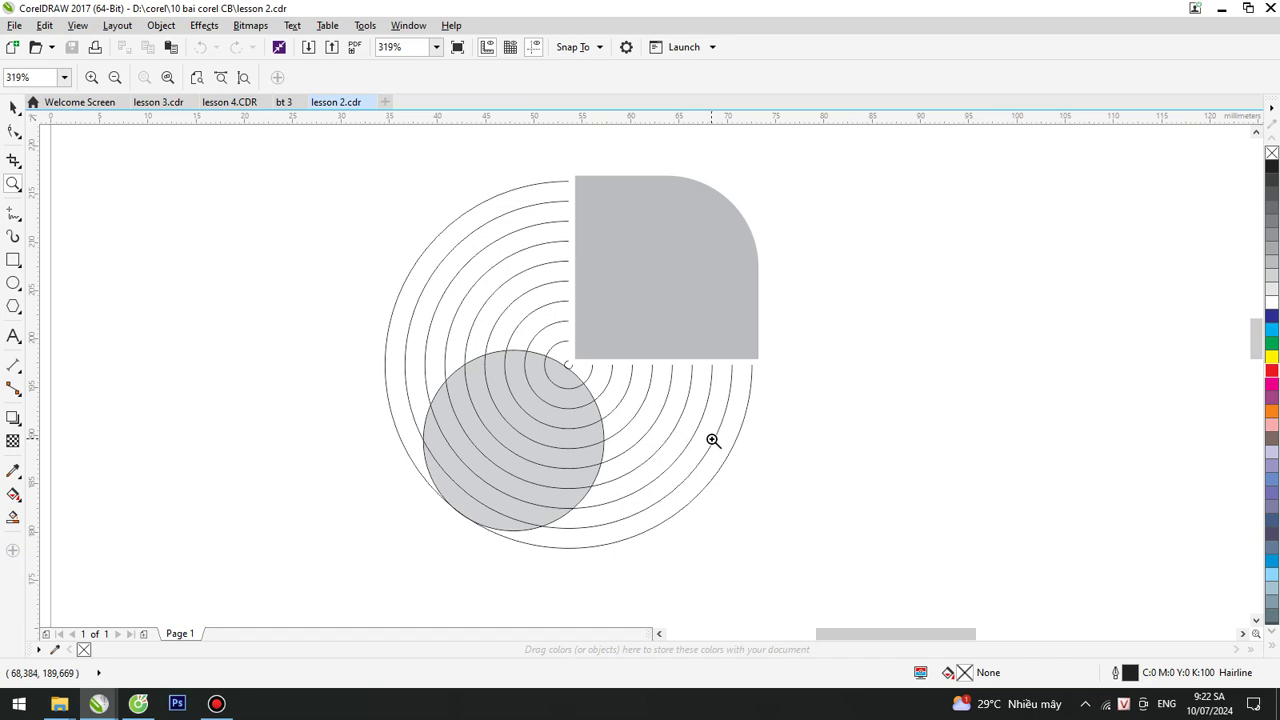
Draw a circle about 14.3 mm across, place it at about X 37.4 mm, Y 195.9 mm over the arcs, and fill it with 20% black.
{"action": "left_click", "coordinate": [13, 283]}
{"action": "left_click_drag", "start_coordinate": [184, 283], "coordinate": [322, 421]}
{"action": "left_click", "coordinate": [13, 107]}
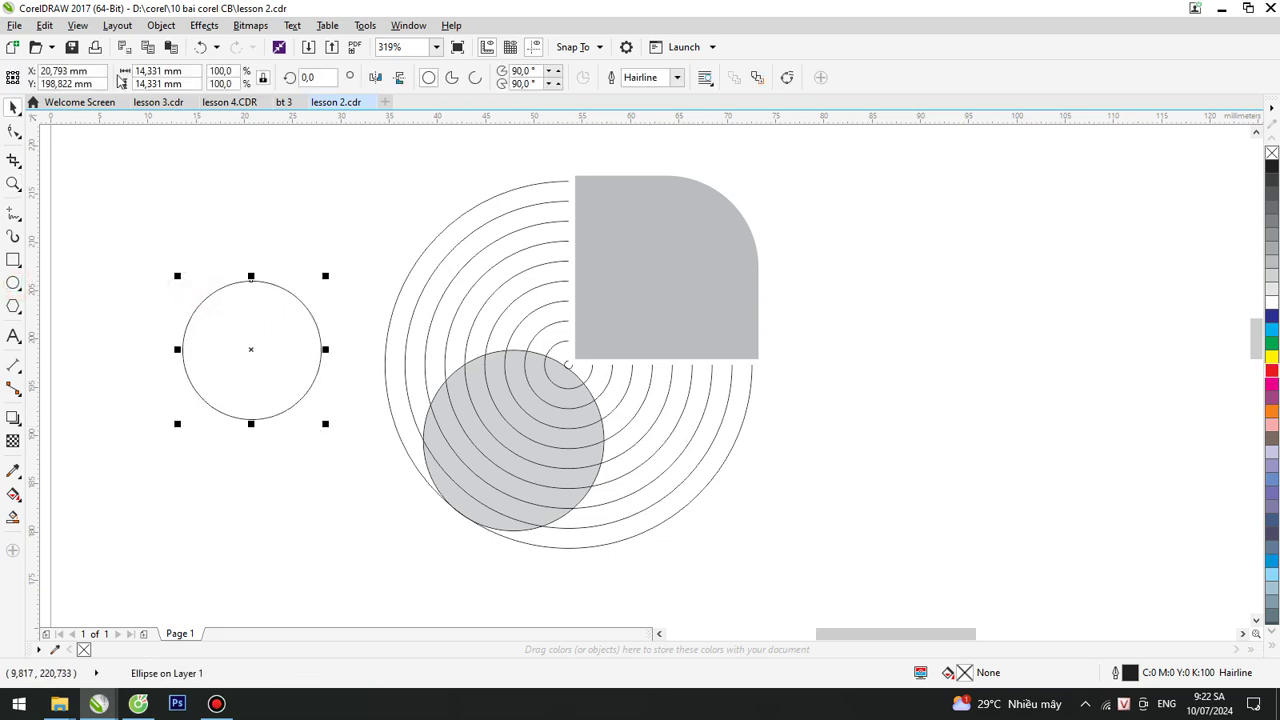
{"action": "left_click_drag", "start_coordinate": [244, 356], "coordinate": [405, 386]}
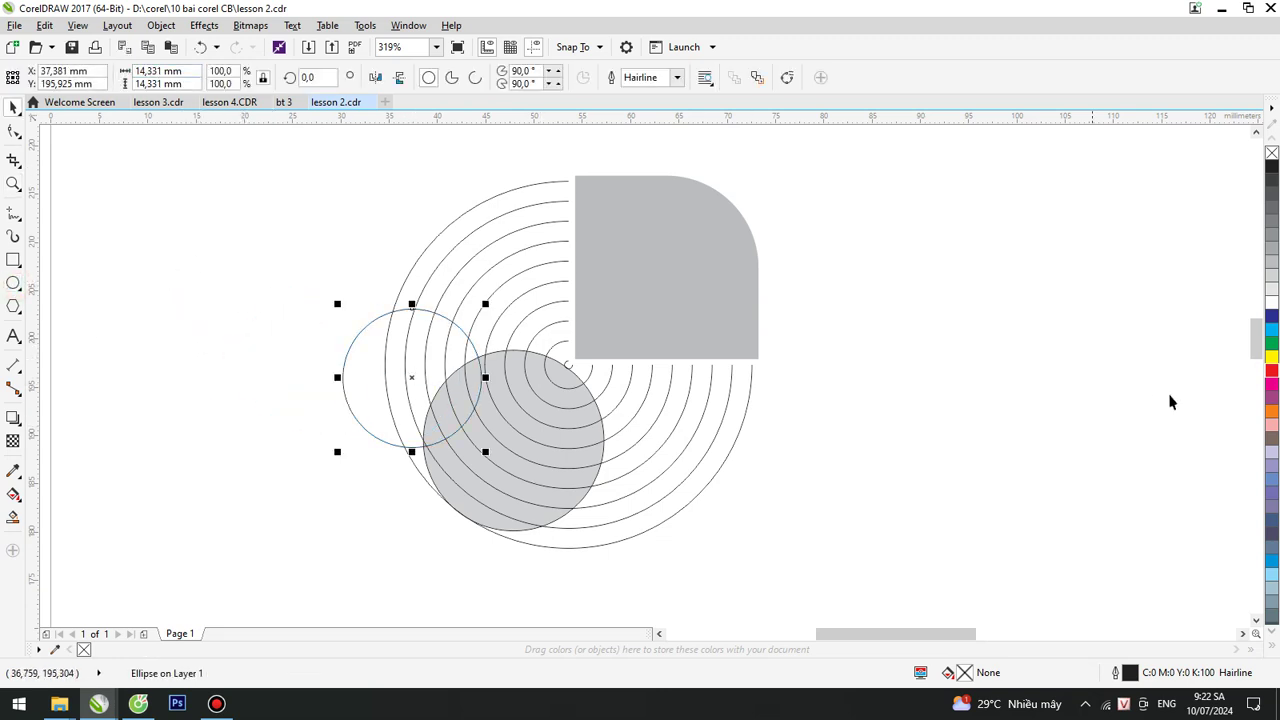
{"action": "left_click", "coordinate": [1267, 279]}
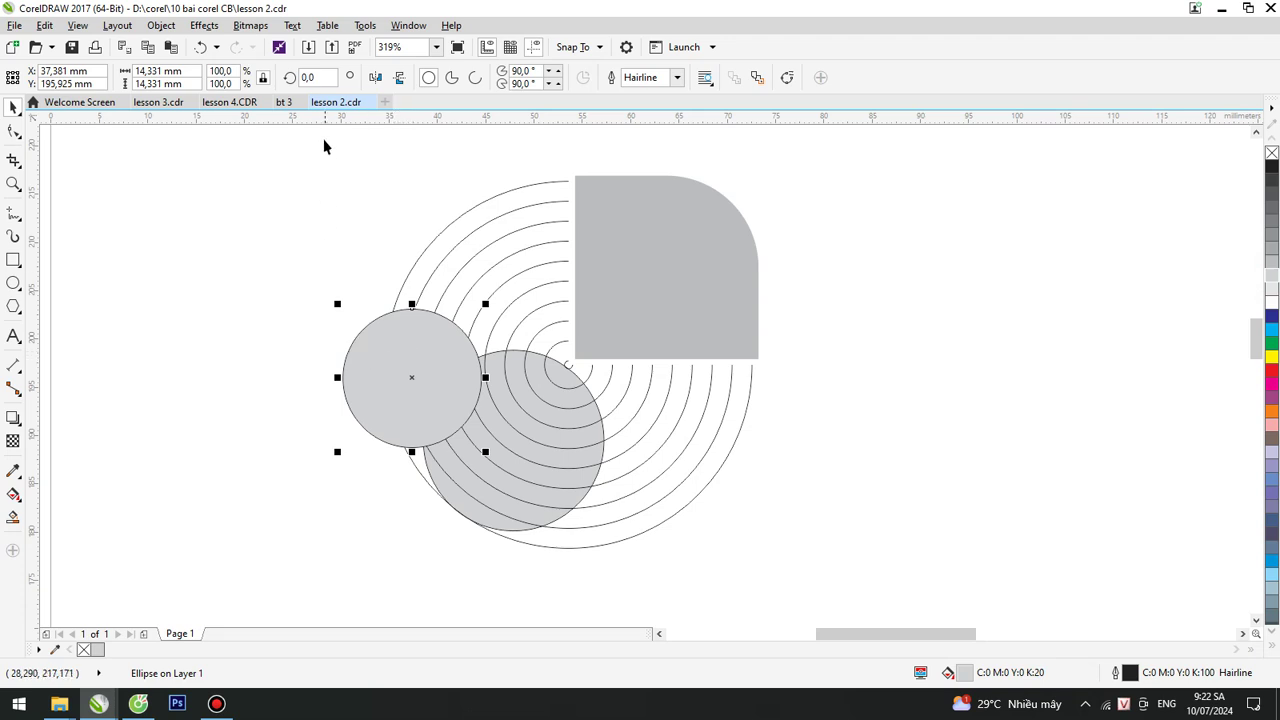
Look at the lesson 4 and lesson 3 documents and return to the bt 3 document.
{"action": "left_click", "coordinate": [242, 104]}
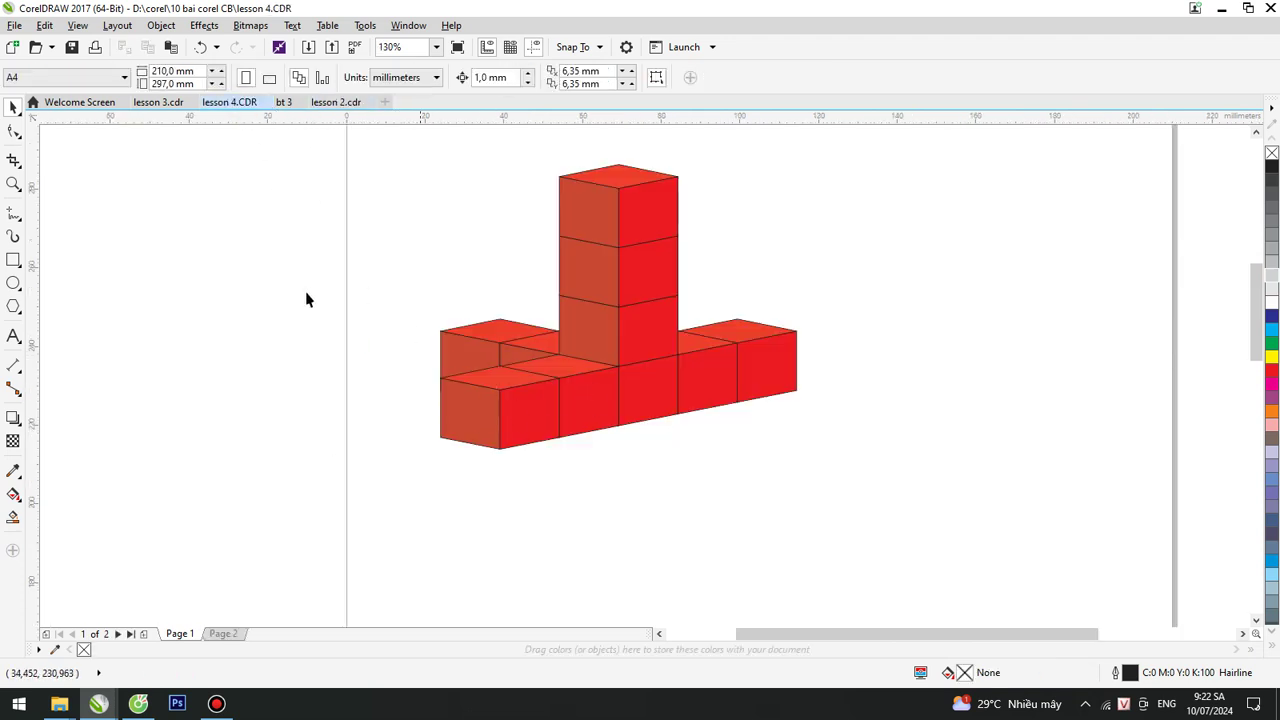
{"action": "left_click", "coordinate": [147, 104]}
{"action": "left_click", "coordinate": [284, 102]}
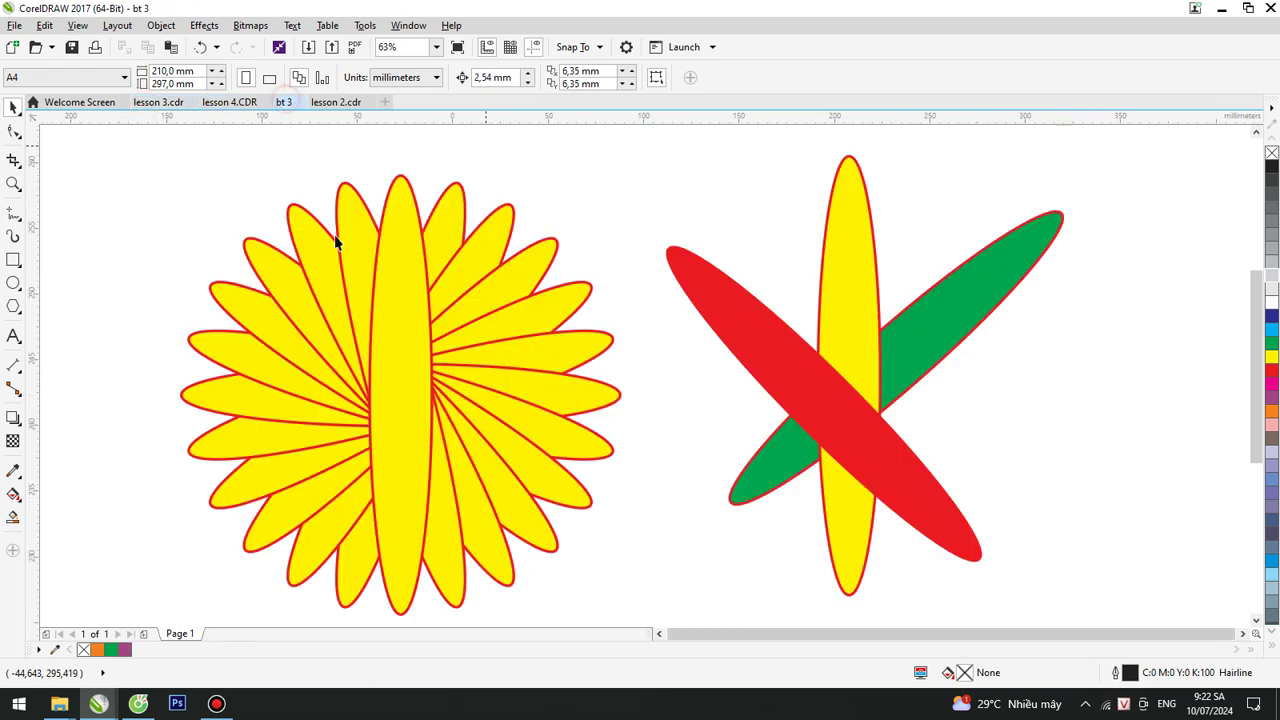
Bring the green ellipse forward one in the stacking order and undo the change.
{"action": "left_click", "coordinate": [949, 321]}
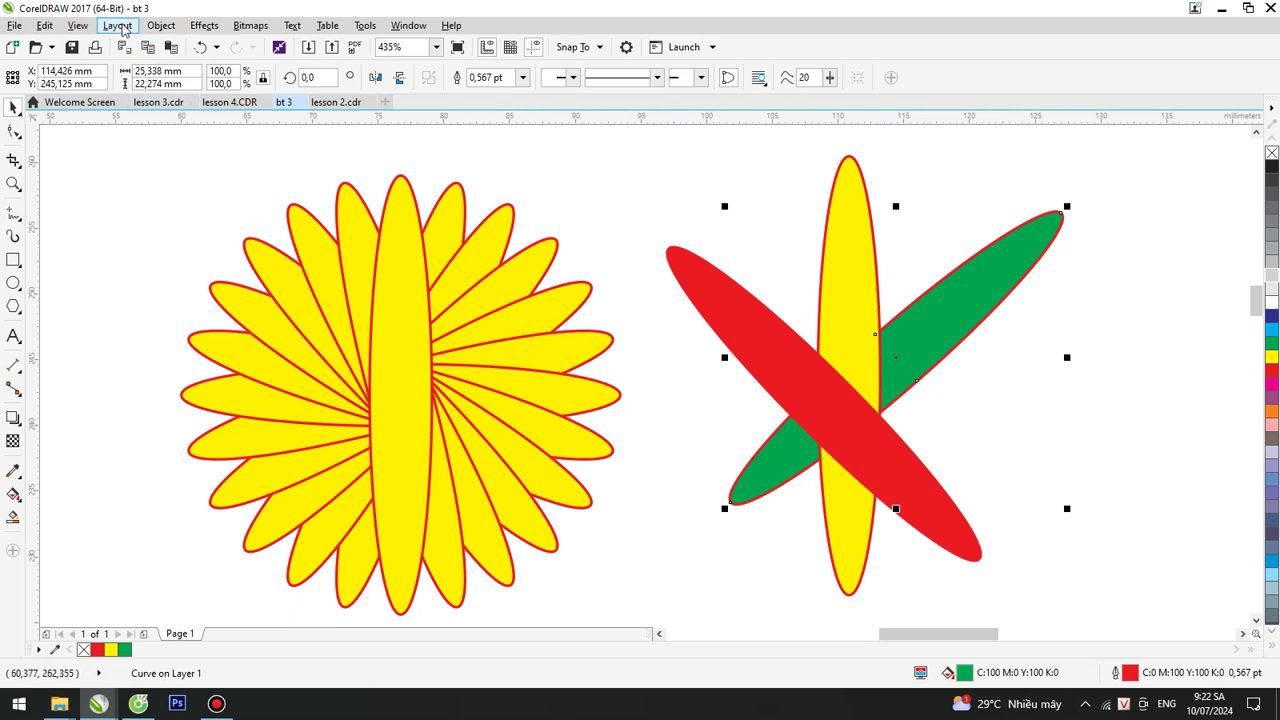
{"action": "left_click", "coordinate": [163, 26]}
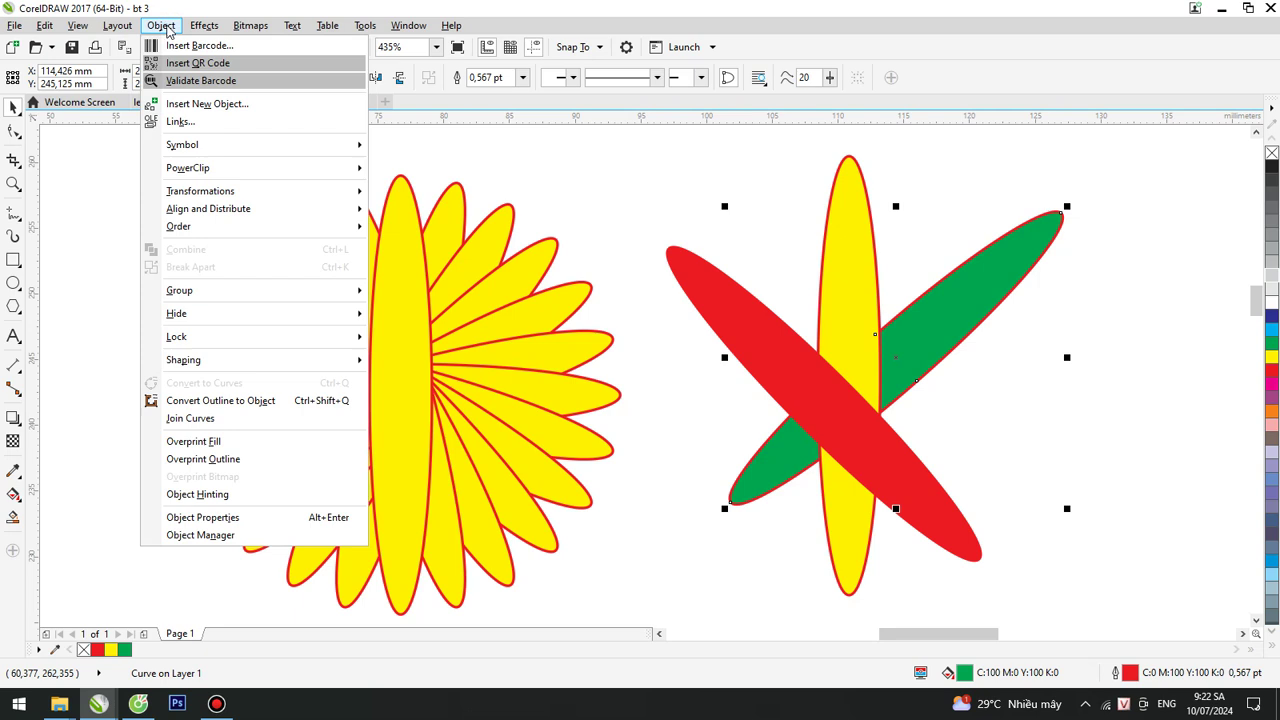
{"action": "mouse_move", "coordinate": [251, 228]}
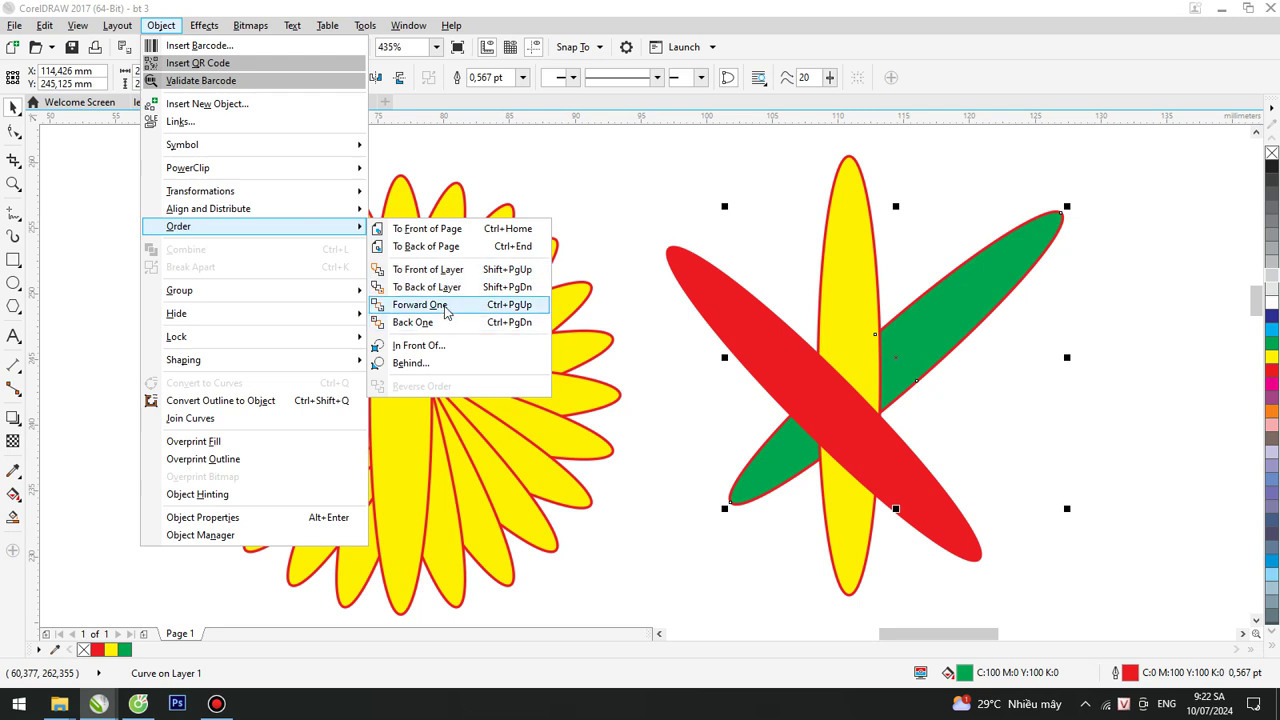
{"action": "left_click", "coordinate": [420, 304]}
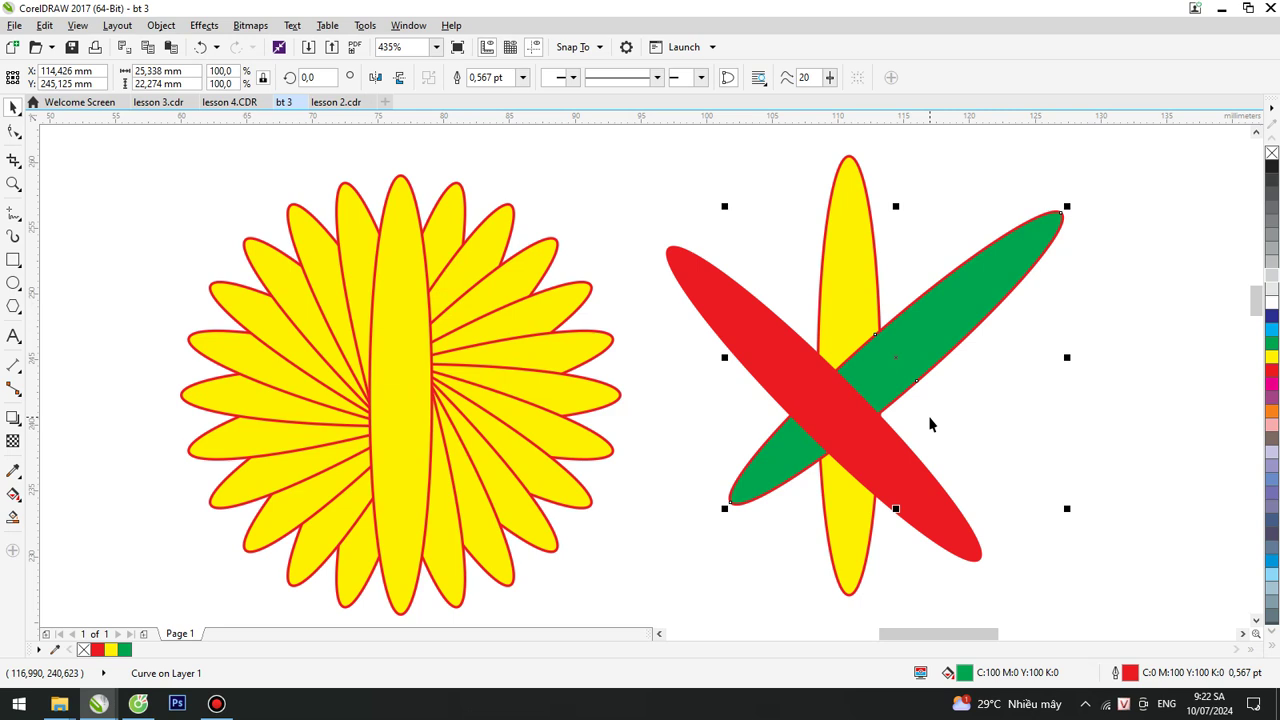
{"action": "key", "text": "ctrl+z"}
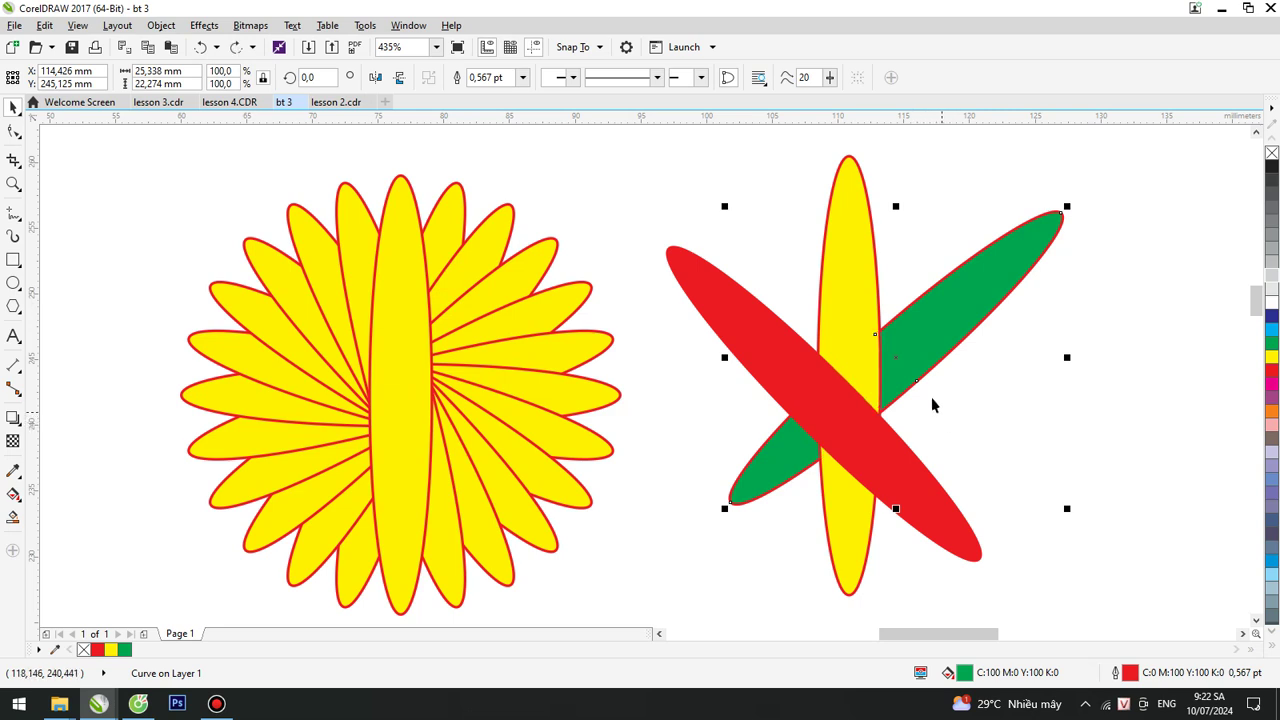
Bring the green ellipse to the front of the page and select the yellow upright ellipse.
{"action": "left_click", "coordinate": [160, 25]}
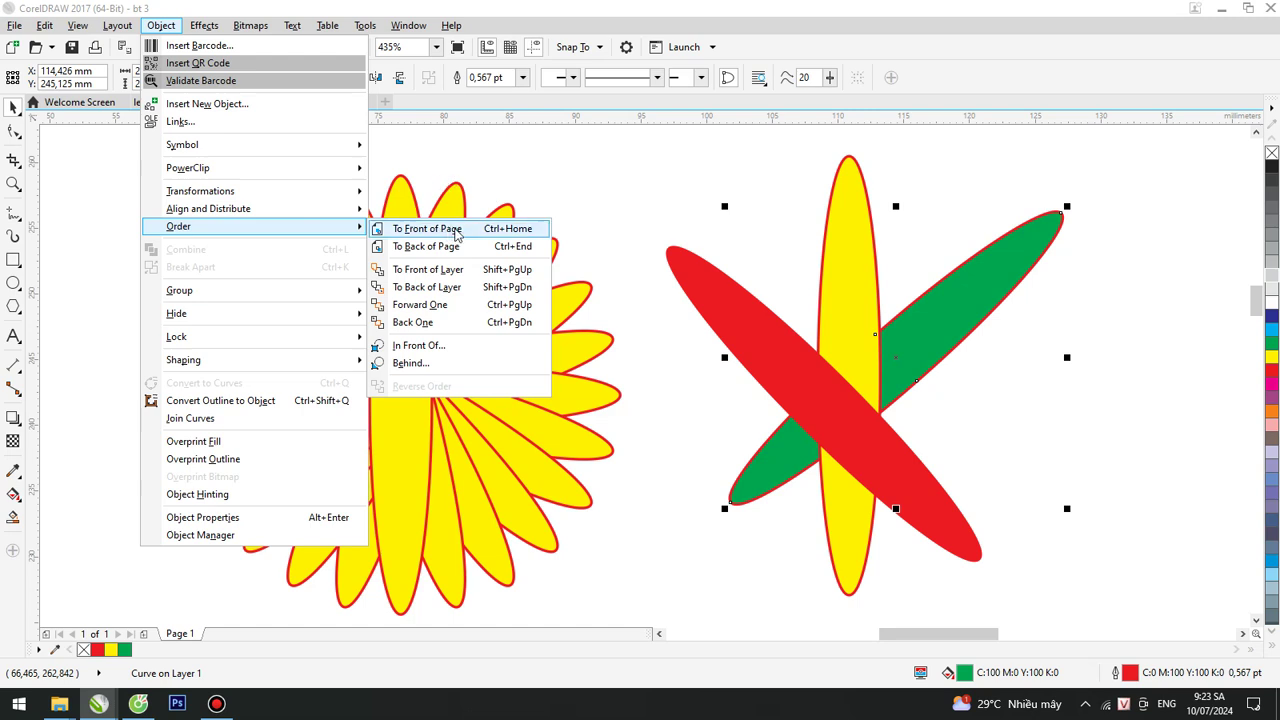
{"action": "left_click", "coordinate": [455, 234]}
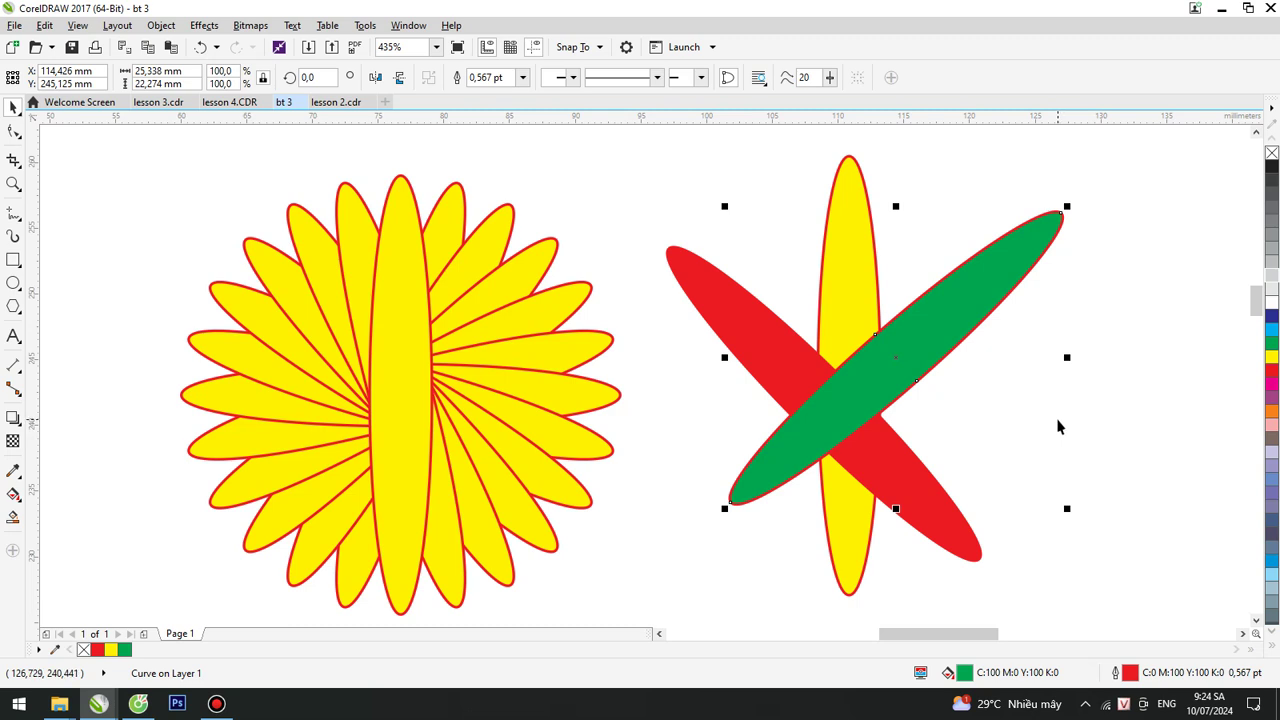
{"action": "left_click", "coordinate": [850, 287]}
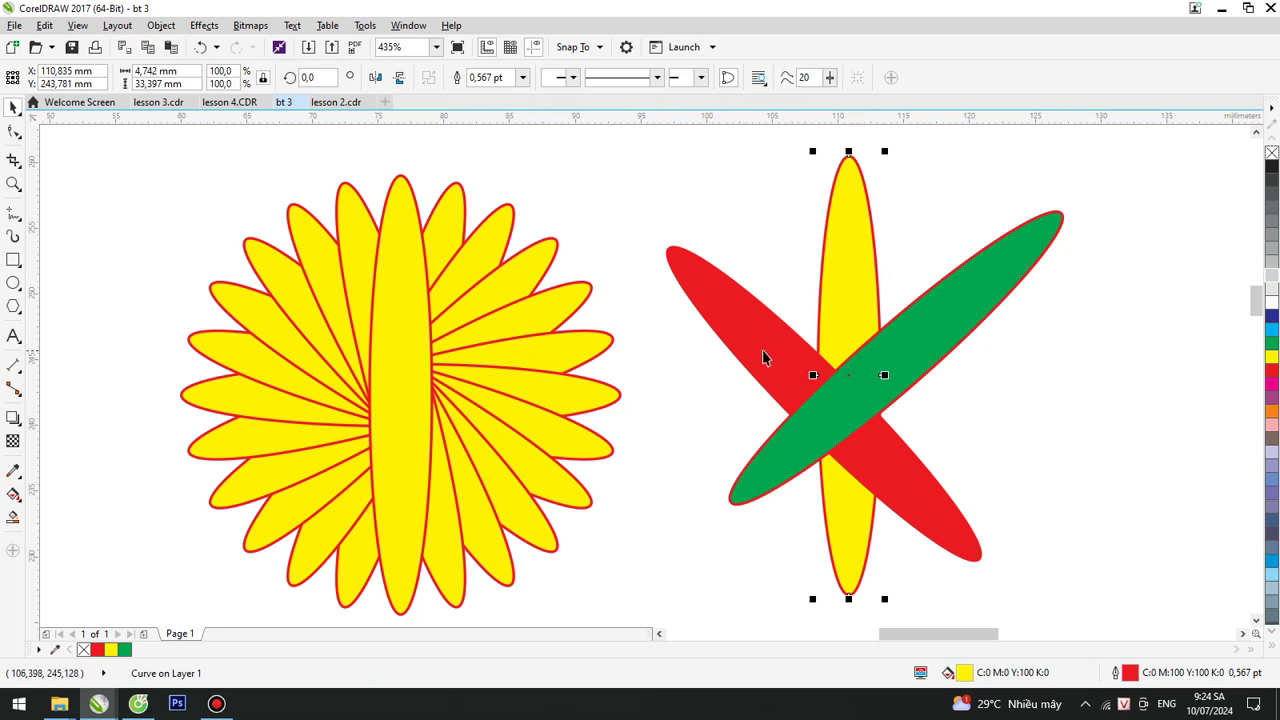
Try the red ellipse over the flower, undo that move, and place it at about X 125.7 mm, Y 249.4 mm.
{"action": "left_click_drag", "start_coordinate": [766, 357], "coordinate": [539, 297]}
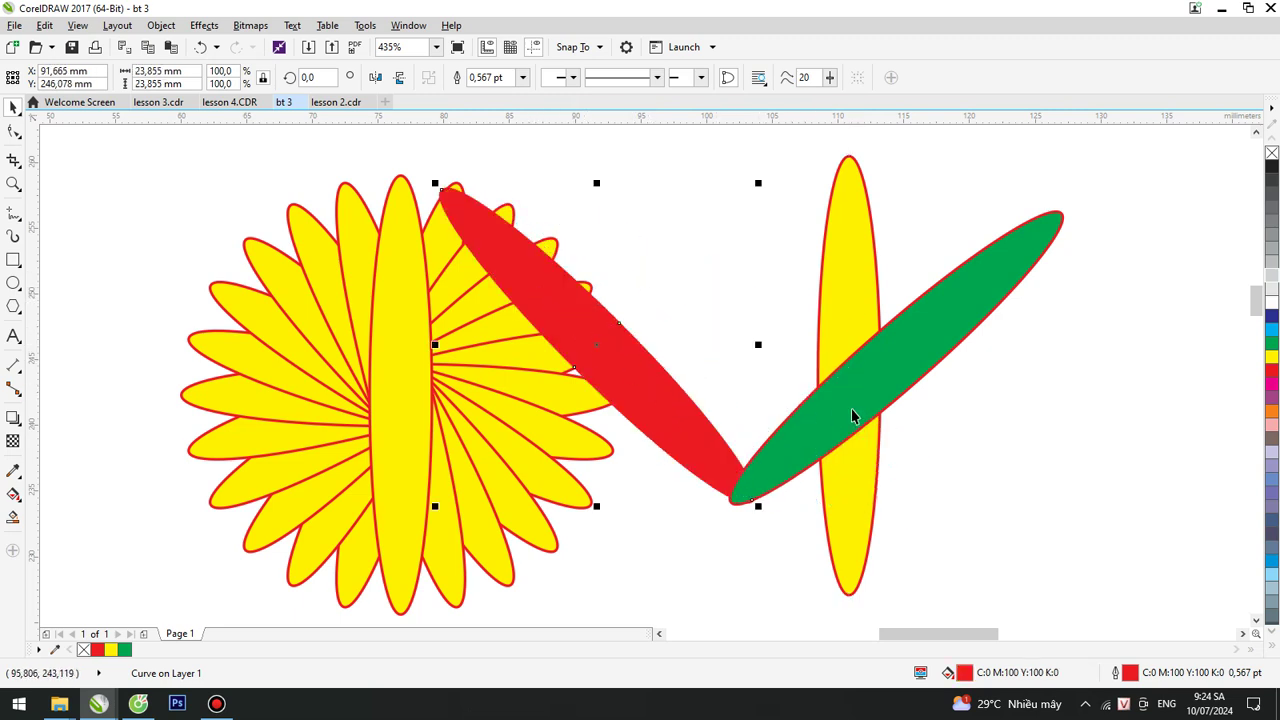
{"action": "key", "text": "ctrl+z"}
{"action": "left_click_drag", "start_coordinate": [814, 356], "coordinate": [1070, 343]}
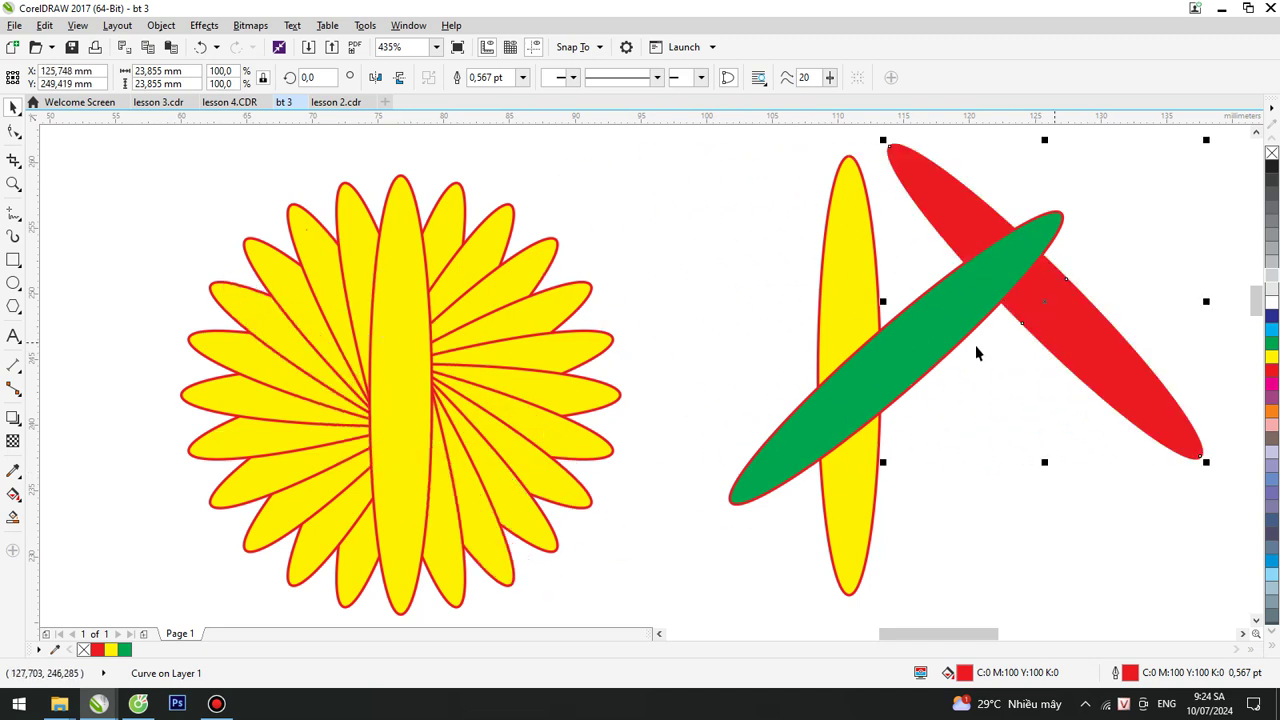
Move the green ellipse onto the flower and order it behind one of the flower's petals.
{"action": "left_click_drag", "start_coordinate": [932, 344], "coordinate": [493, 313]}
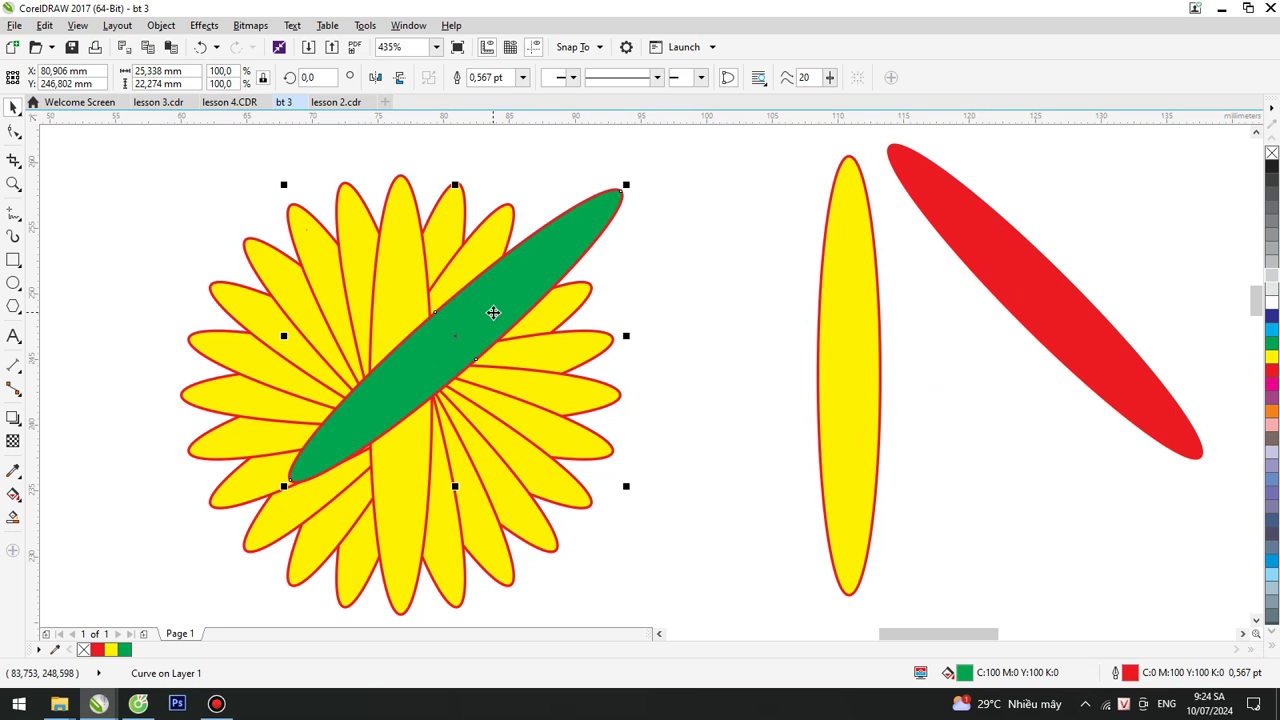
{"action": "right_click", "coordinate": [488, 302]}
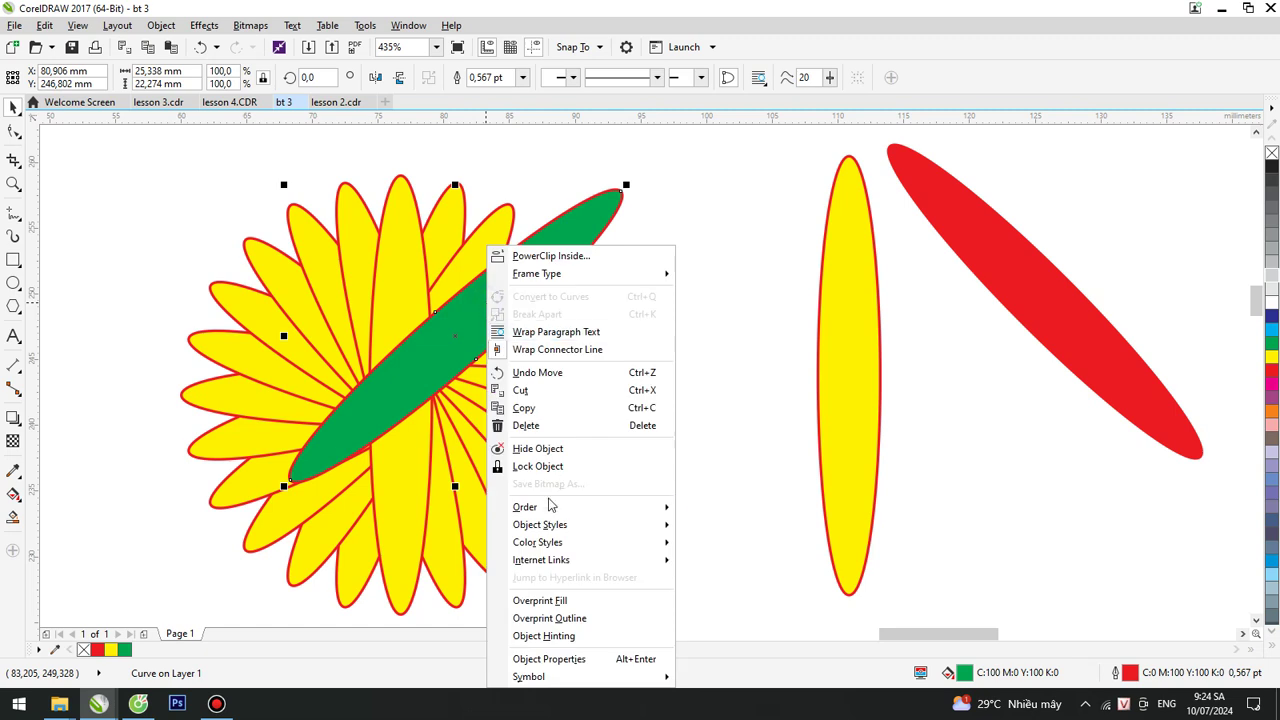
{"action": "mouse_move", "coordinate": [550, 511]}
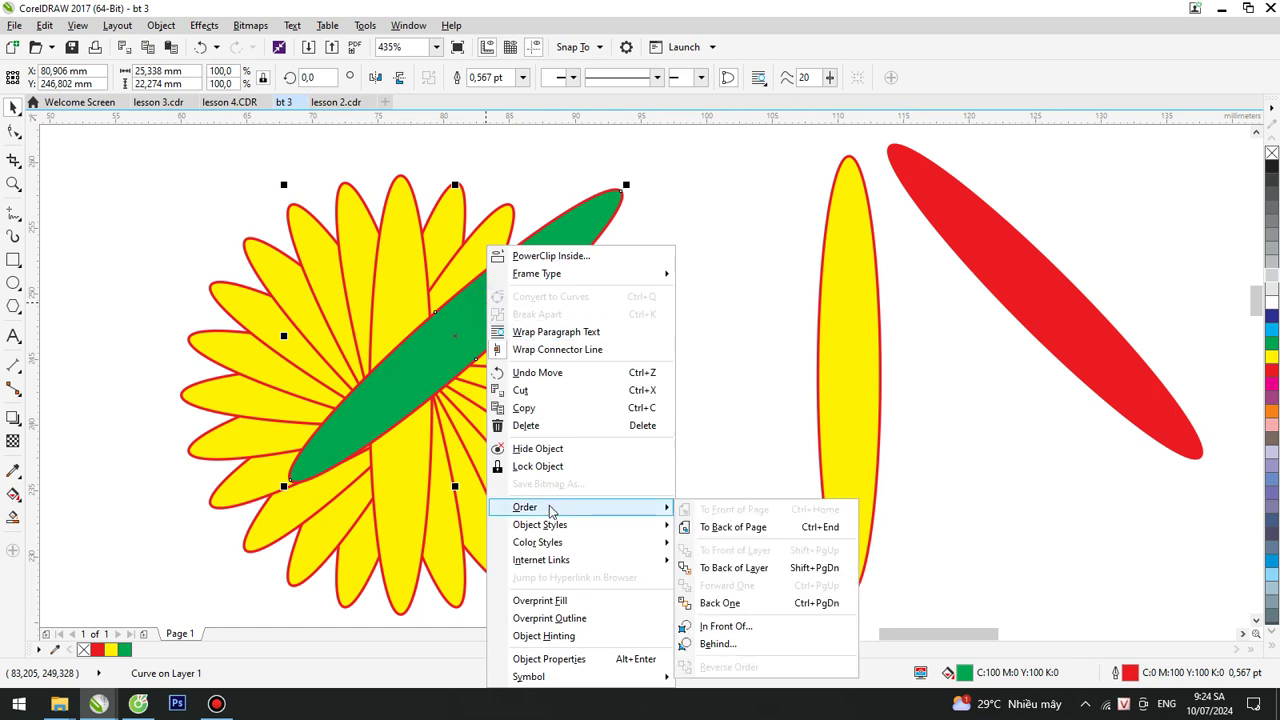
{"action": "left_click", "coordinate": [745, 643]}
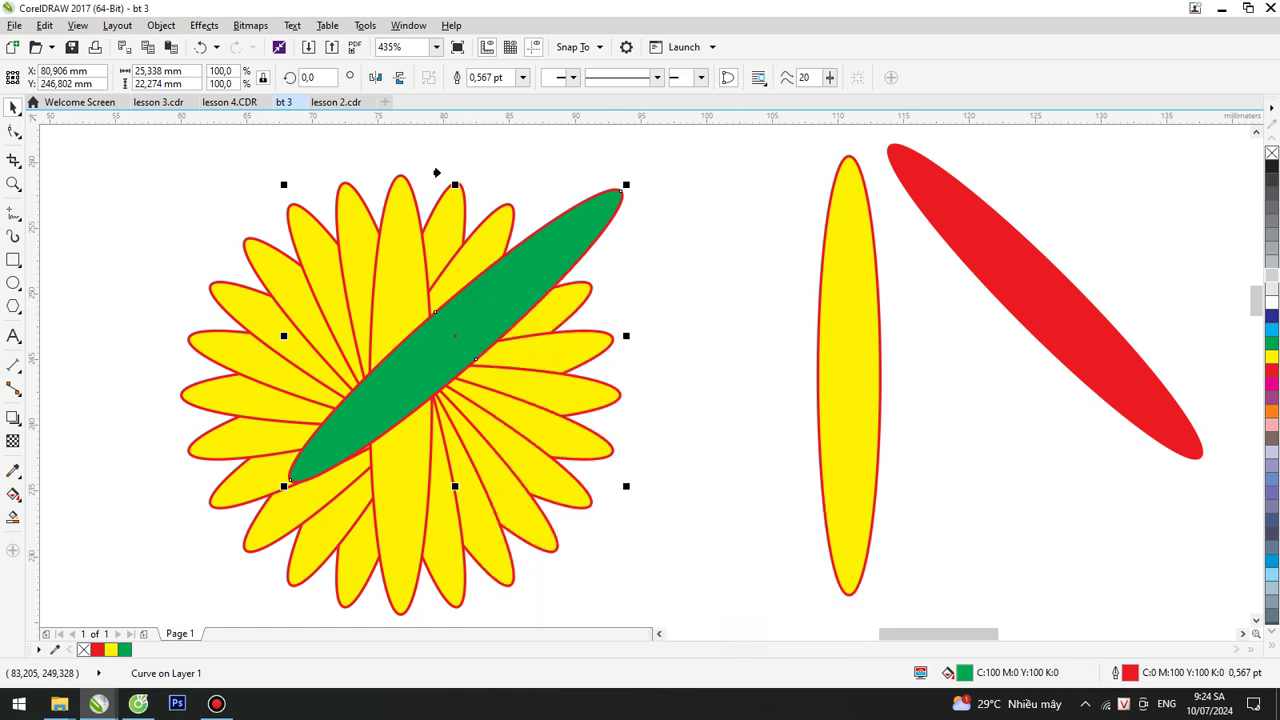
{"action": "left_click", "coordinate": [540, 270]}
Reposition the green ellipse in the flower at about X 78.3 mm, Y 247.1 mm.
{"action": "left_click", "coordinate": [691, 360]}
{"action": "left_click_drag", "start_coordinate": [587, 238], "coordinate": [587, 195]}
{"action": "left_click", "coordinate": [666, 409]}
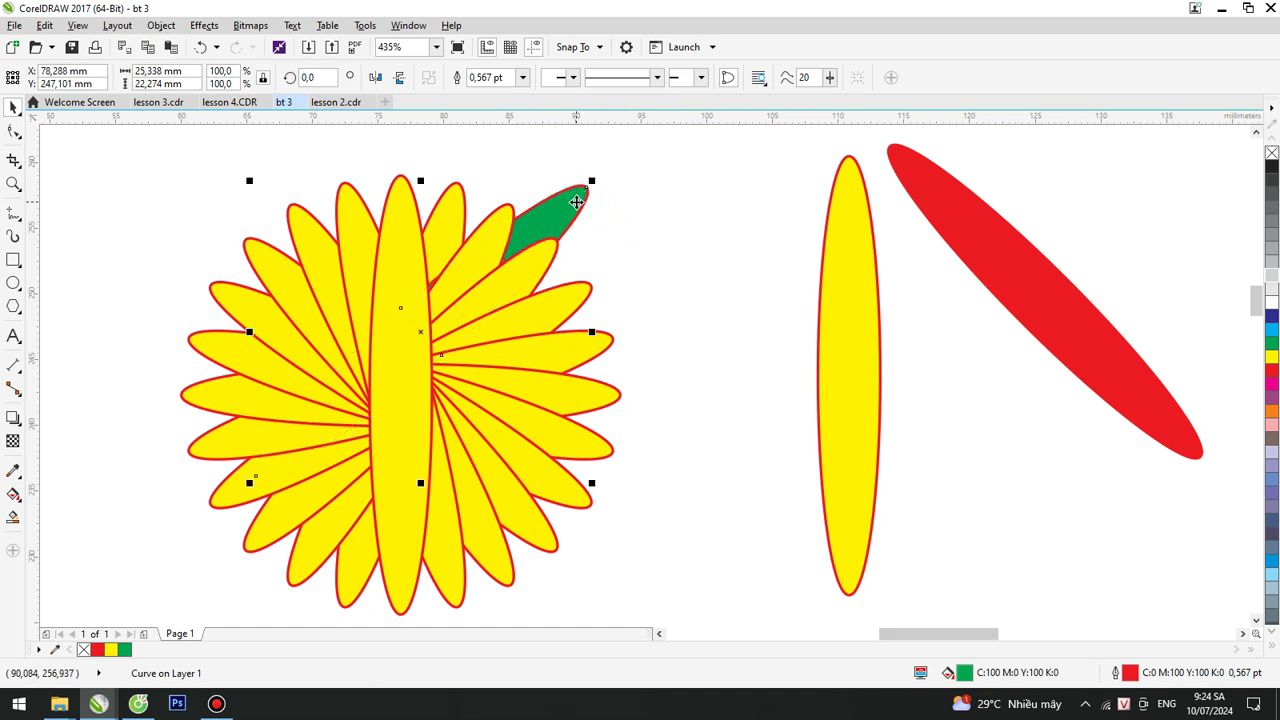
Fill the yellow petal directly overlapping the green ellipse's upper left edge with 60% black and remove its outline.
{"action": "left_click", "coordinate": [511, 212]}
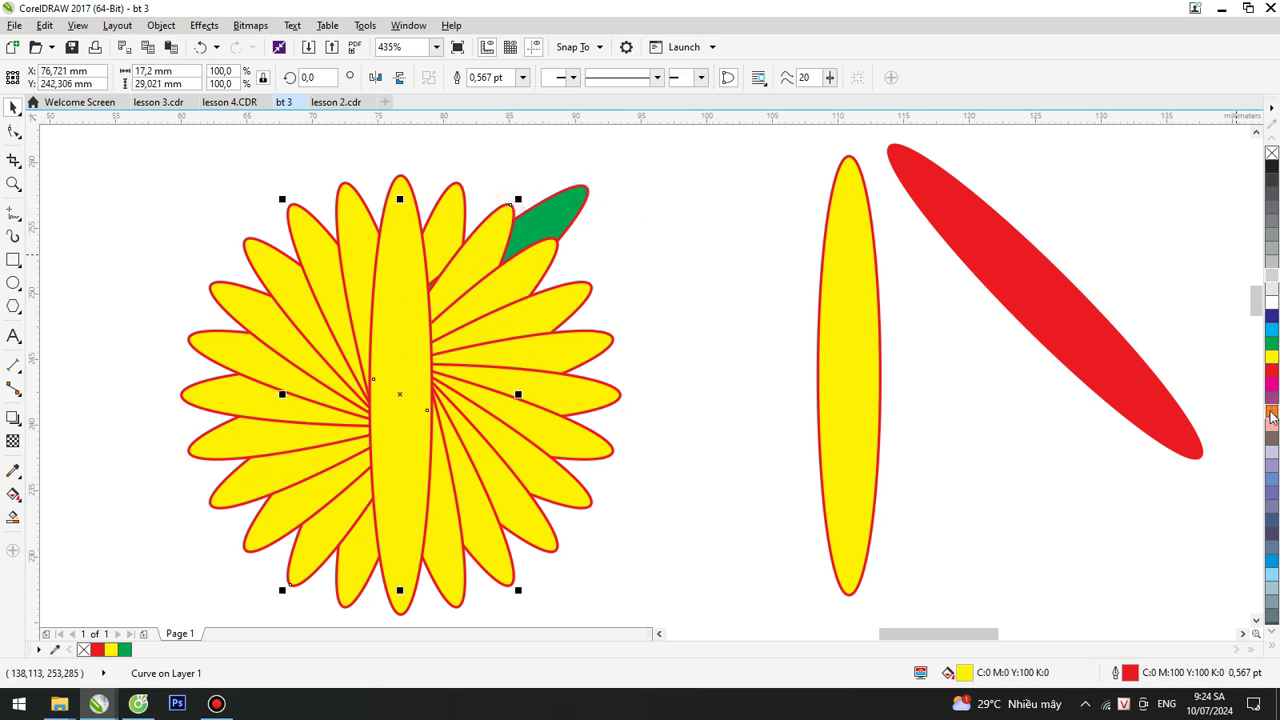
{"action": "left_click", "coordinate": [1272, 411]}
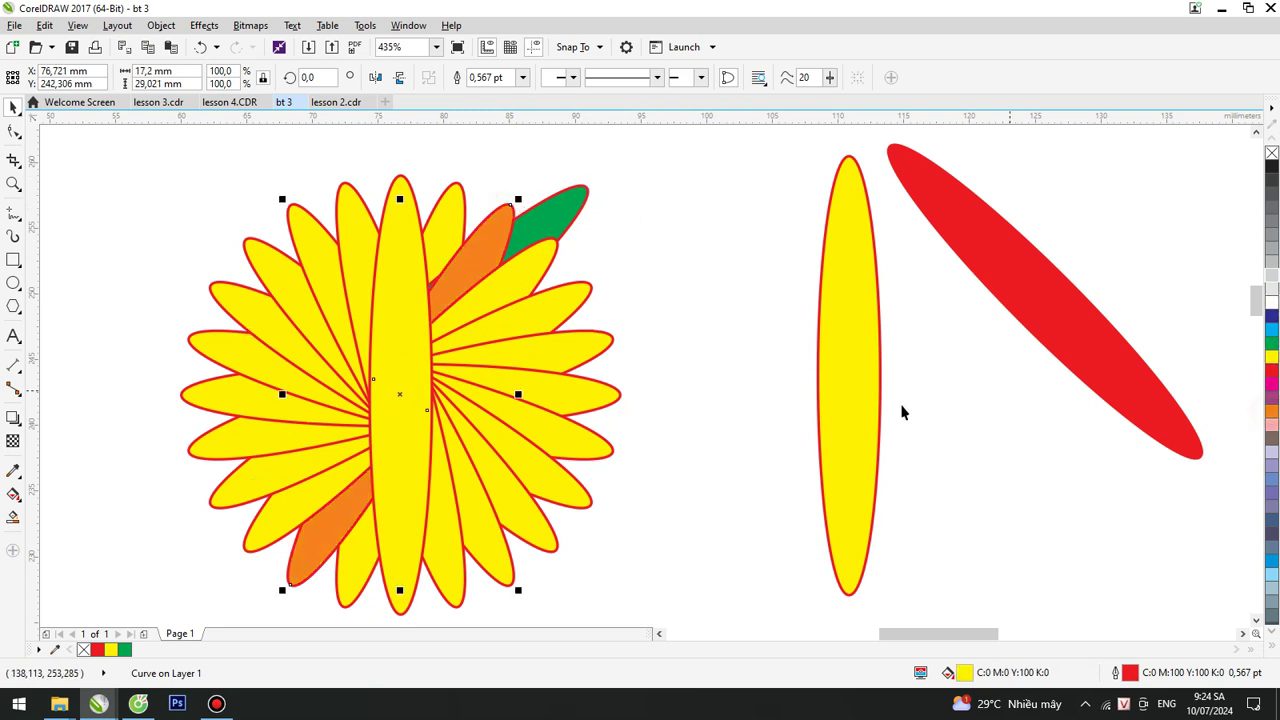
{"action": "left_click", "coordinate": [1272, 203]}
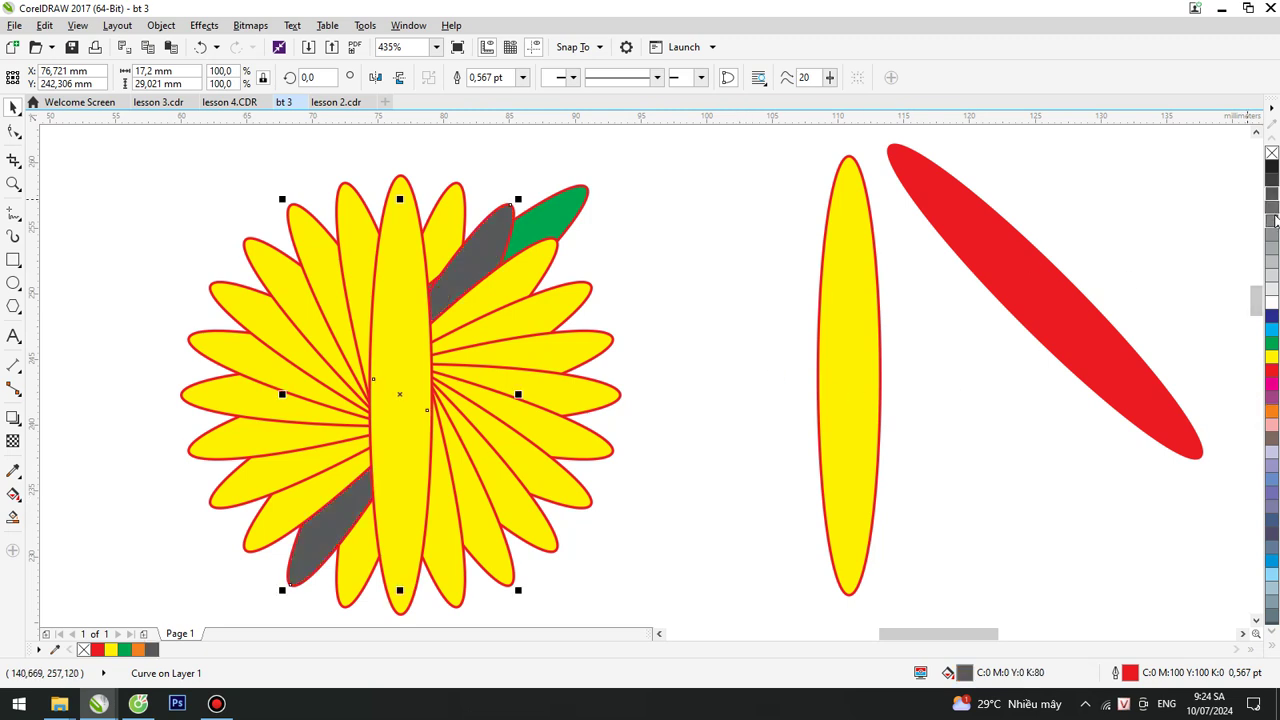
{"action": "left_click", "coordinate": [1273, 223]}
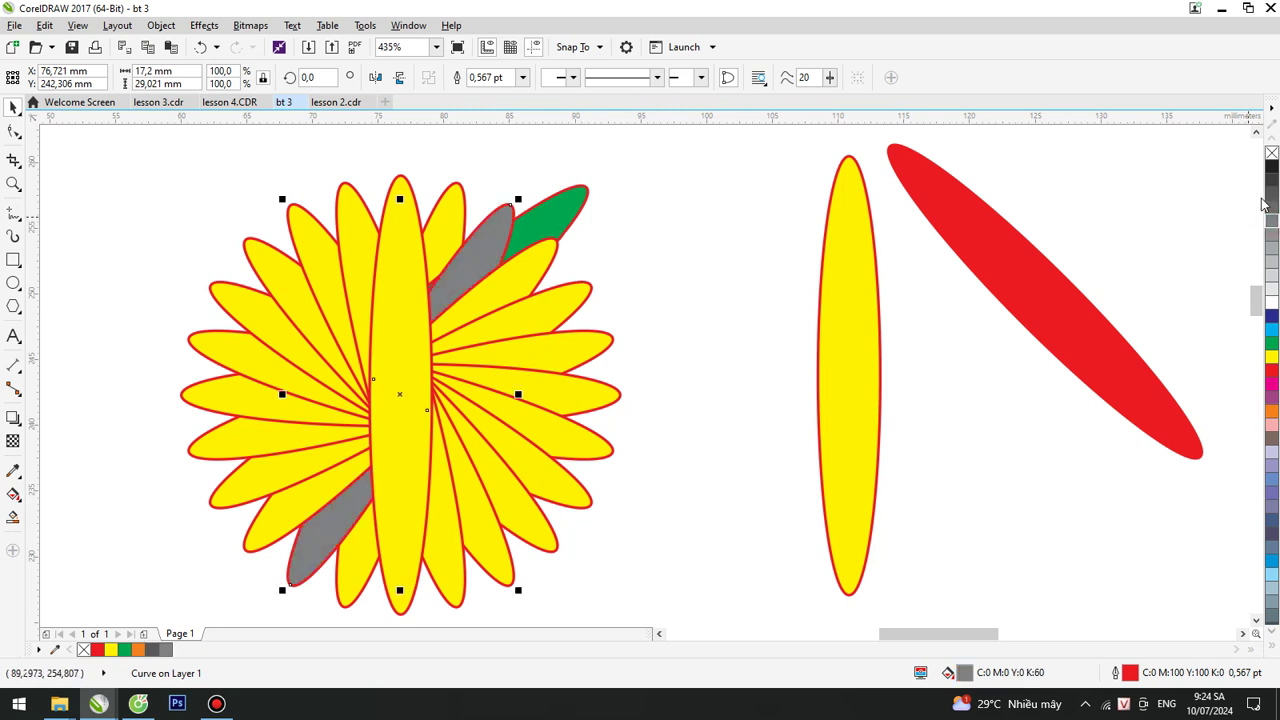
{"action": "right_click", "coordinate": [1272, 155]}
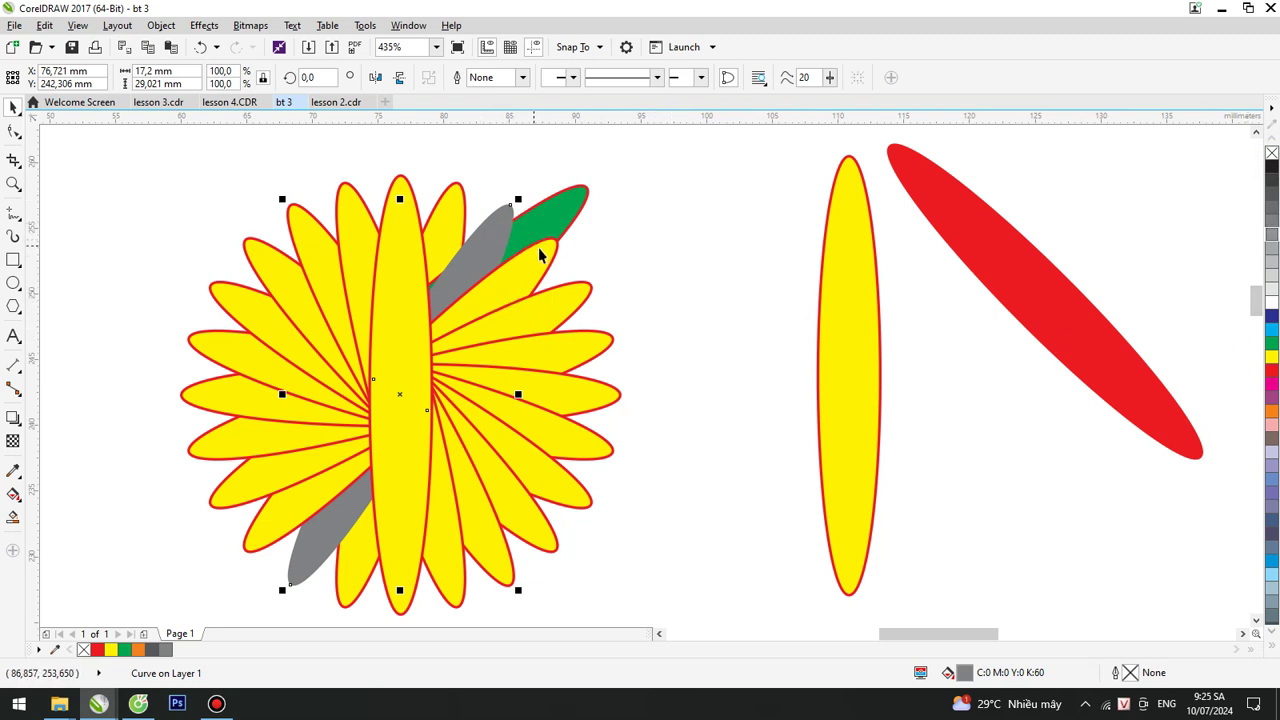
{"action": "left_click", "coordinate": [622, 228]}
Order the green ellipse directly in front of the grey petal.
{"action": "left_click", "coordinate": [548, 215]}
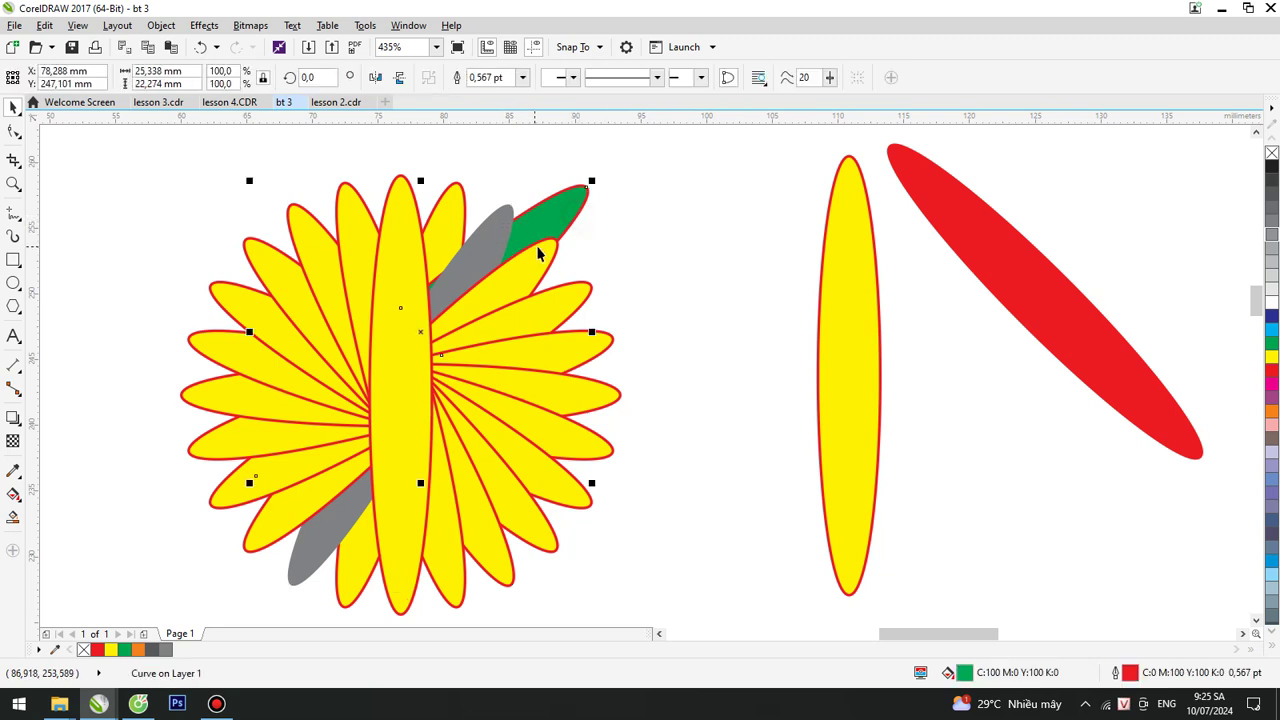
{"action": "left_click", "coordinate": [161, 25]}
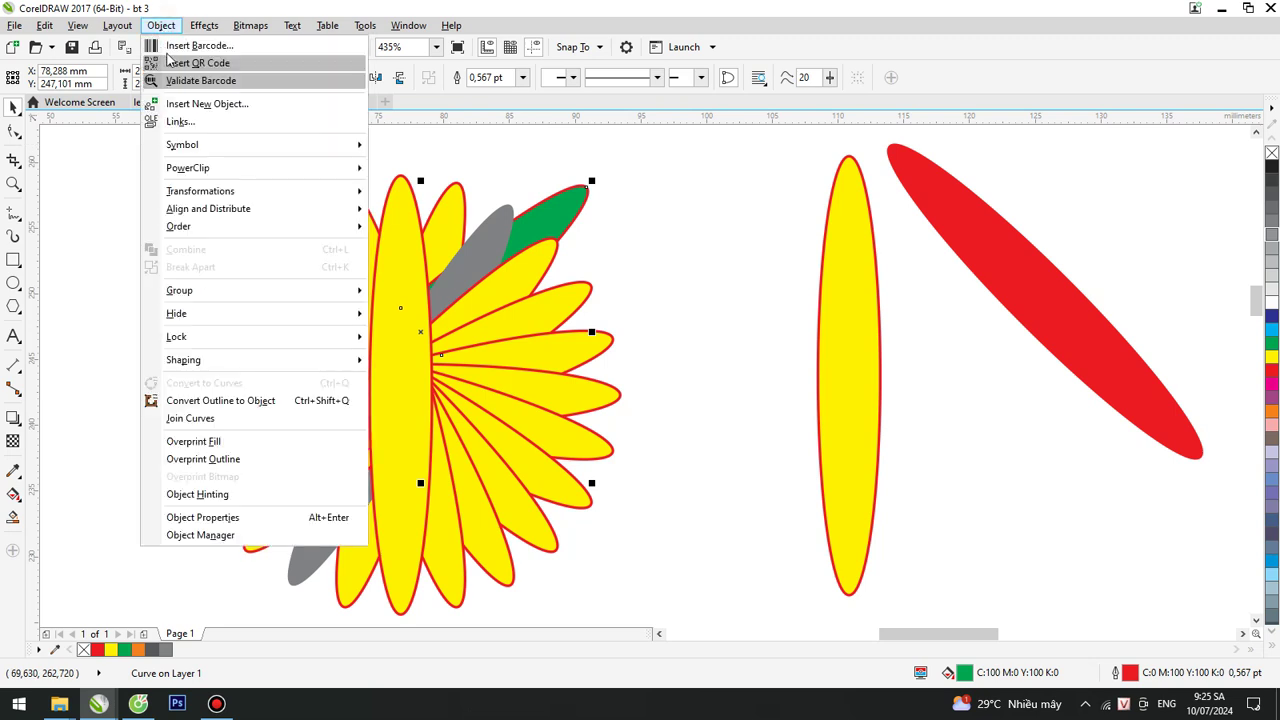
{"action": "mouse_move", "coordinate": [231, 236]}
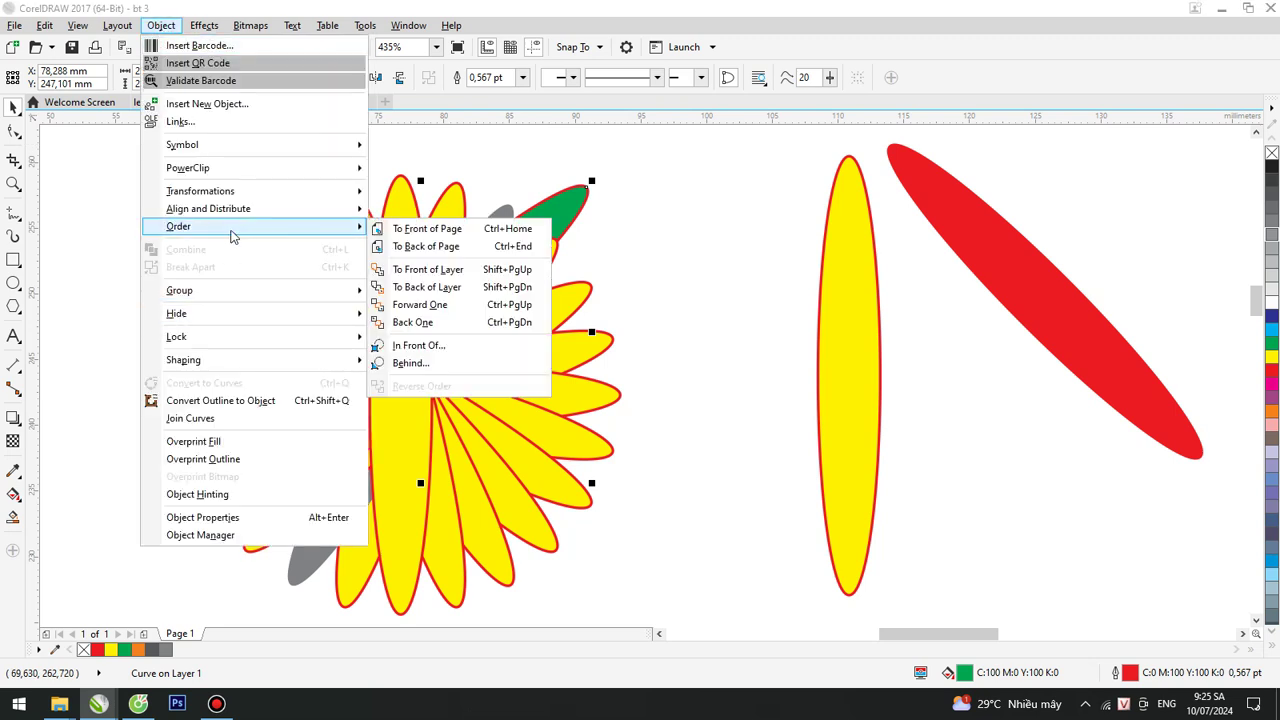
{"action": "left_click", "coordinate": [463, 349]}
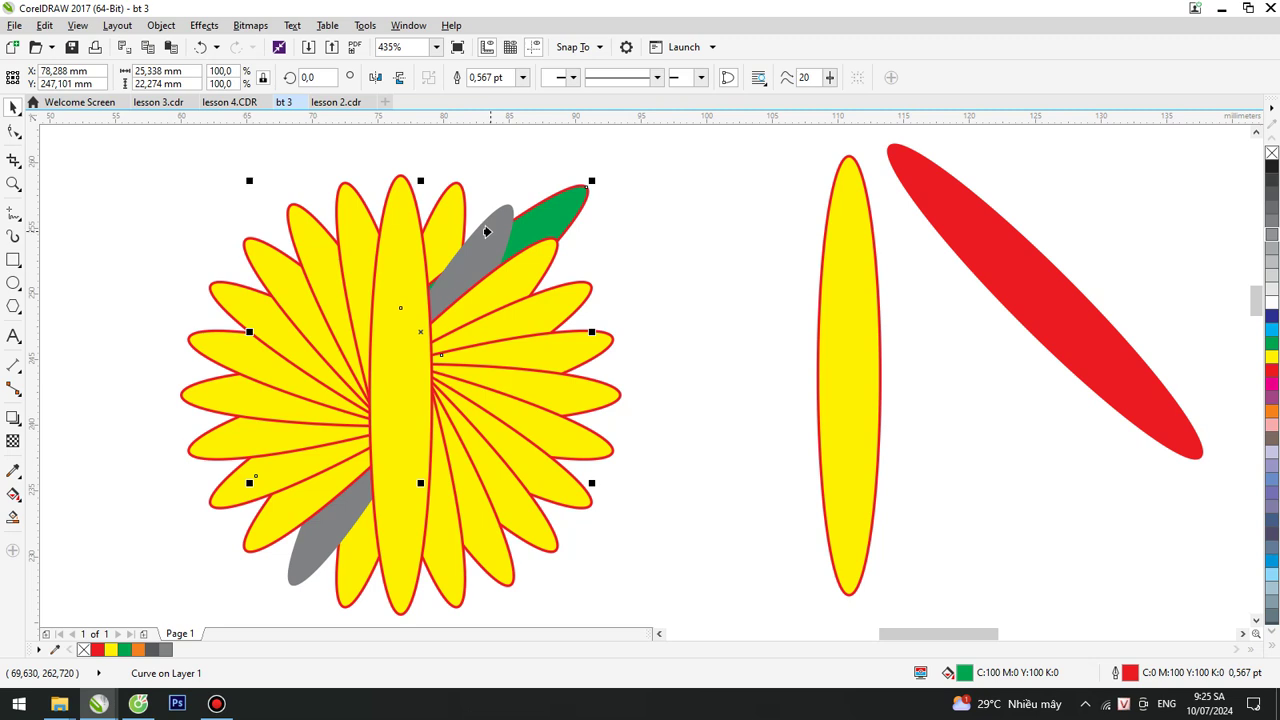
{"action": "left_click", "coordinate": [487, 232]}
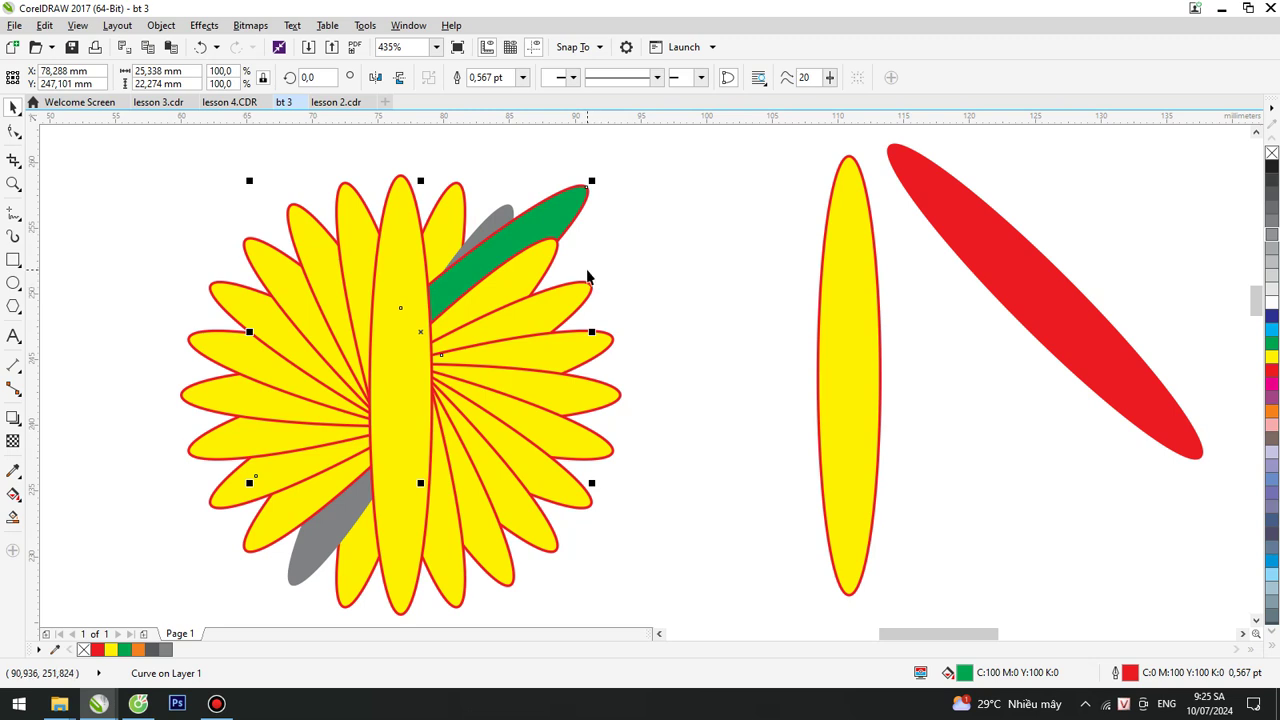
Fill the petal just left of the upright one with red and move it to about X 81.2 mm, Y 246.3 mm.
{"action": "left_click", "coordinate": [454, 562]}
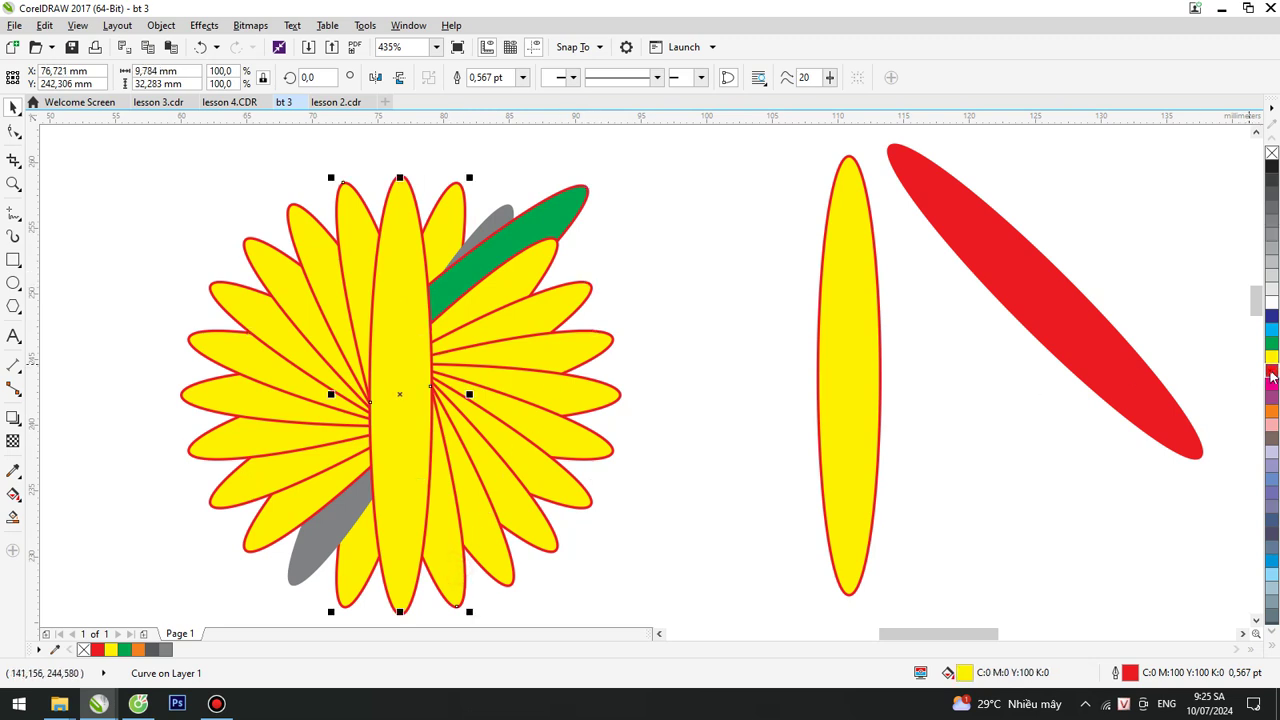
{"action": "left_click", "coordinate": [1271, 370]}
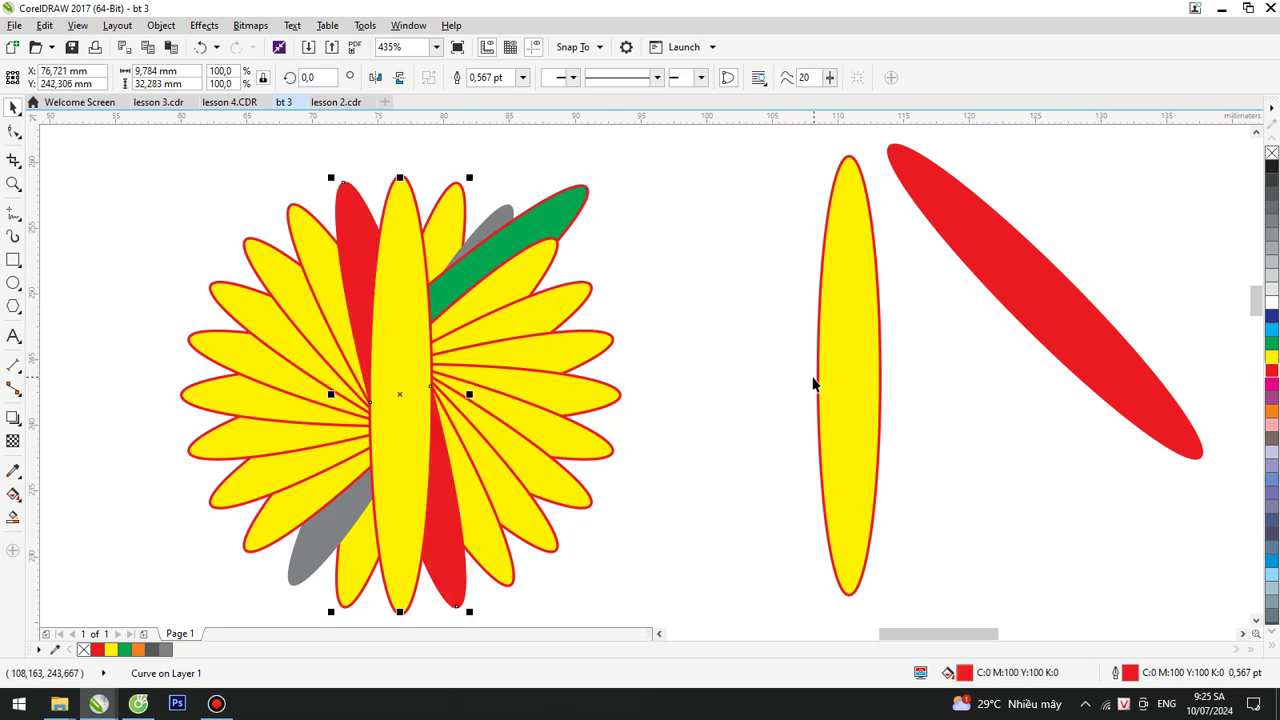
{"action": "left_click_drag", "start_coordinate": [442, 513], "coordinate": [500, 462]}
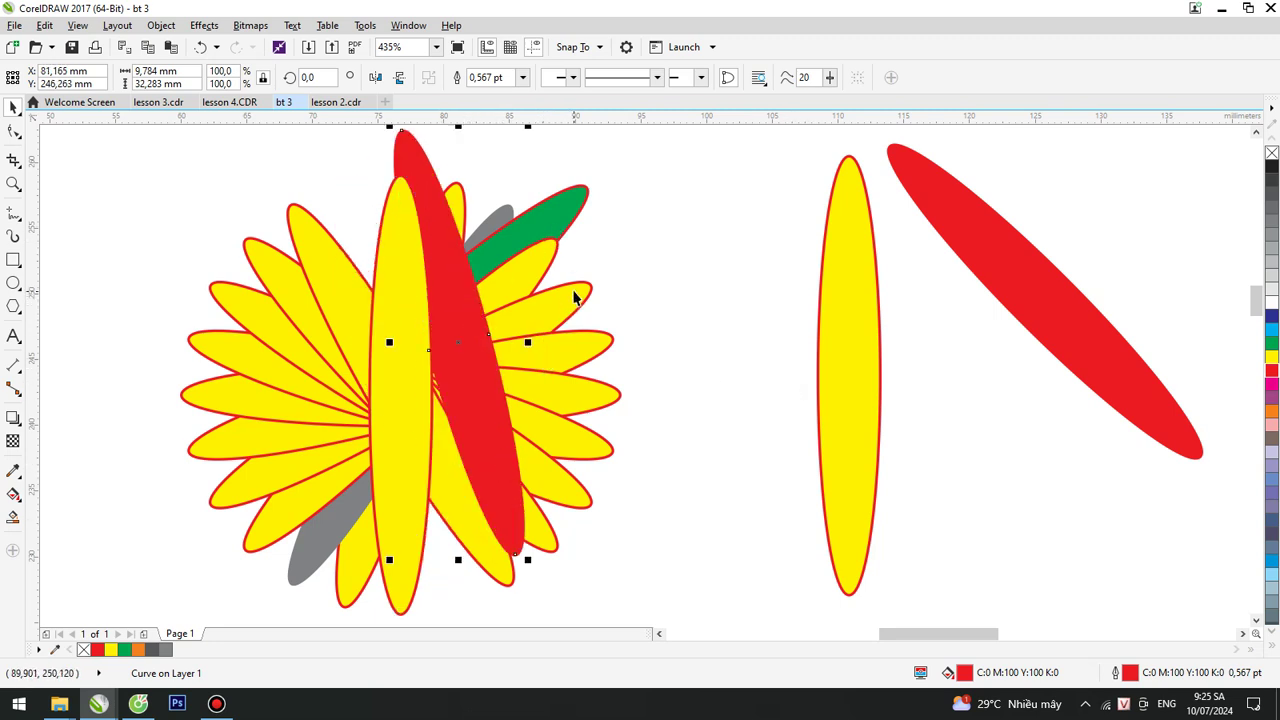
Order the moved red petal directly behind the green ellipse.
{"action": "left_click", "coordinate": [149, 28]}
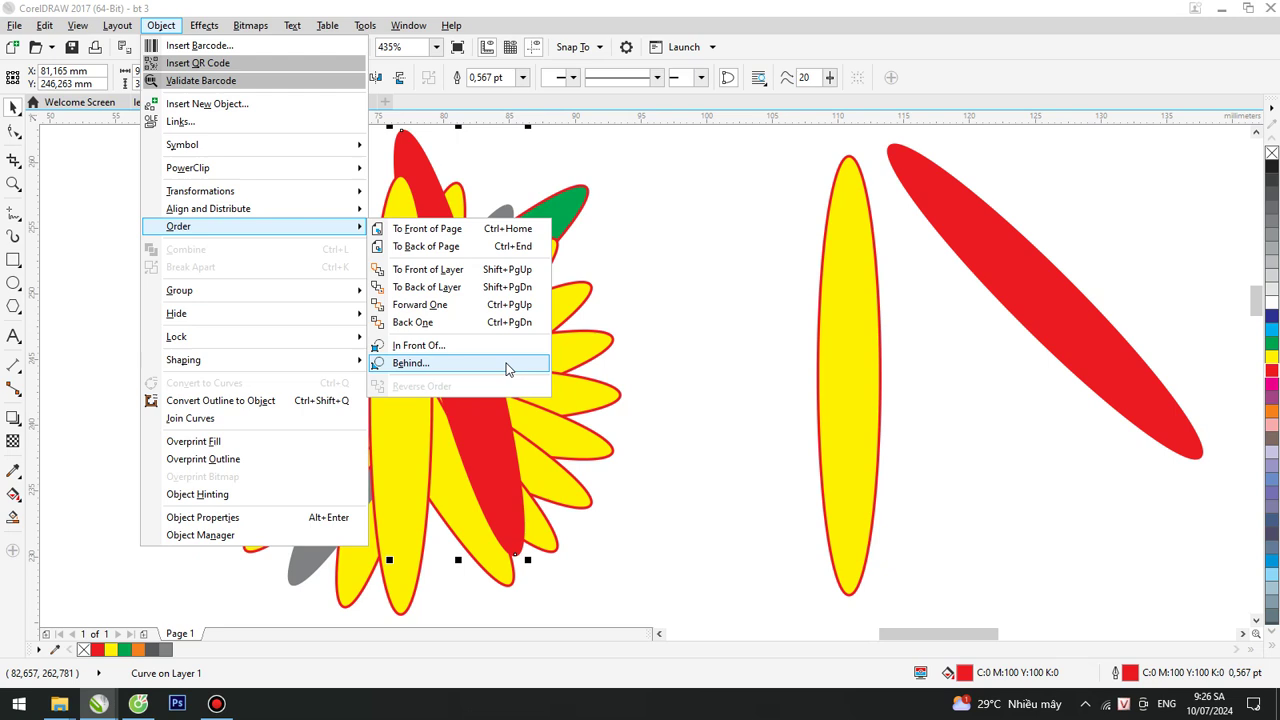
{"action": "left_click", "coordinate": [507, 369]}
{"action": "left_click", "coordinate": [556, 220]}
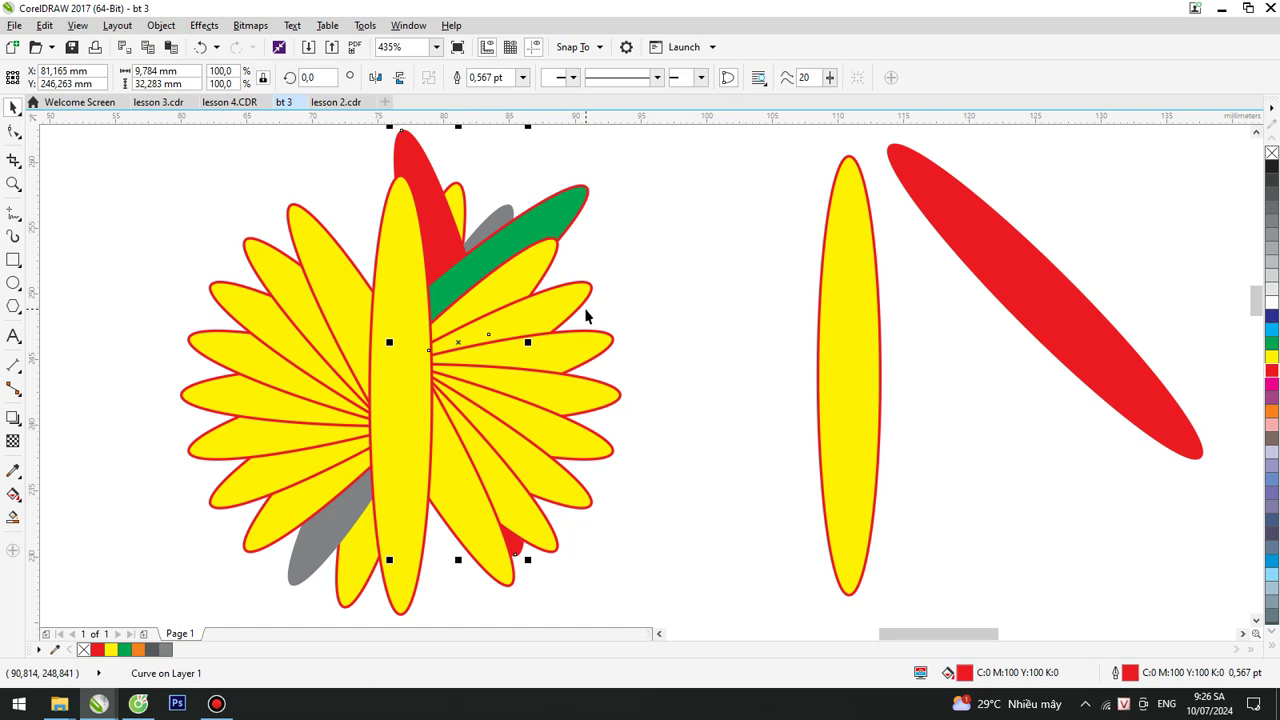
Delete all objects on the page and draw a square about 8.3 mm wide with a hairline outline.
{"action": "key", "text": "ctrl+a"}
{"action": "key", "text": "Delete"}
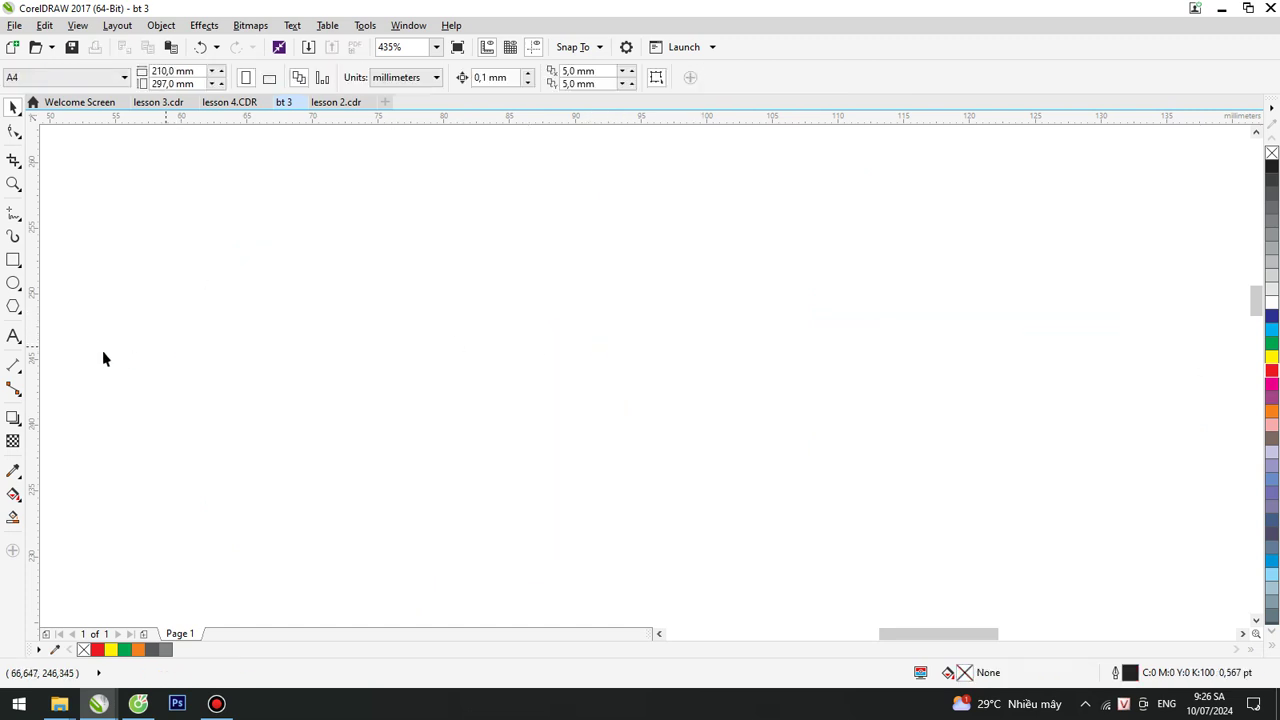
{"action": "left_click", "coordinate": [14, 262]}
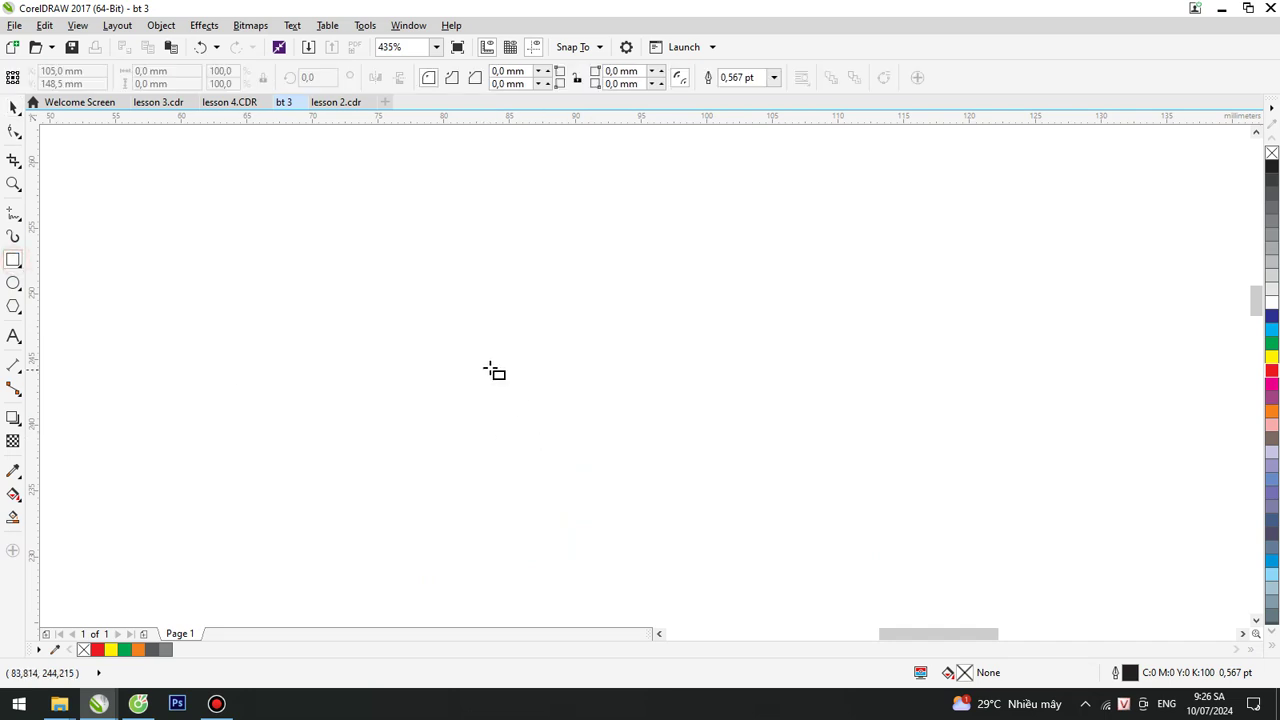
{"action": "left_click_drag", "start_coordinate": [430, 330], "coordinate": [537, 438]}
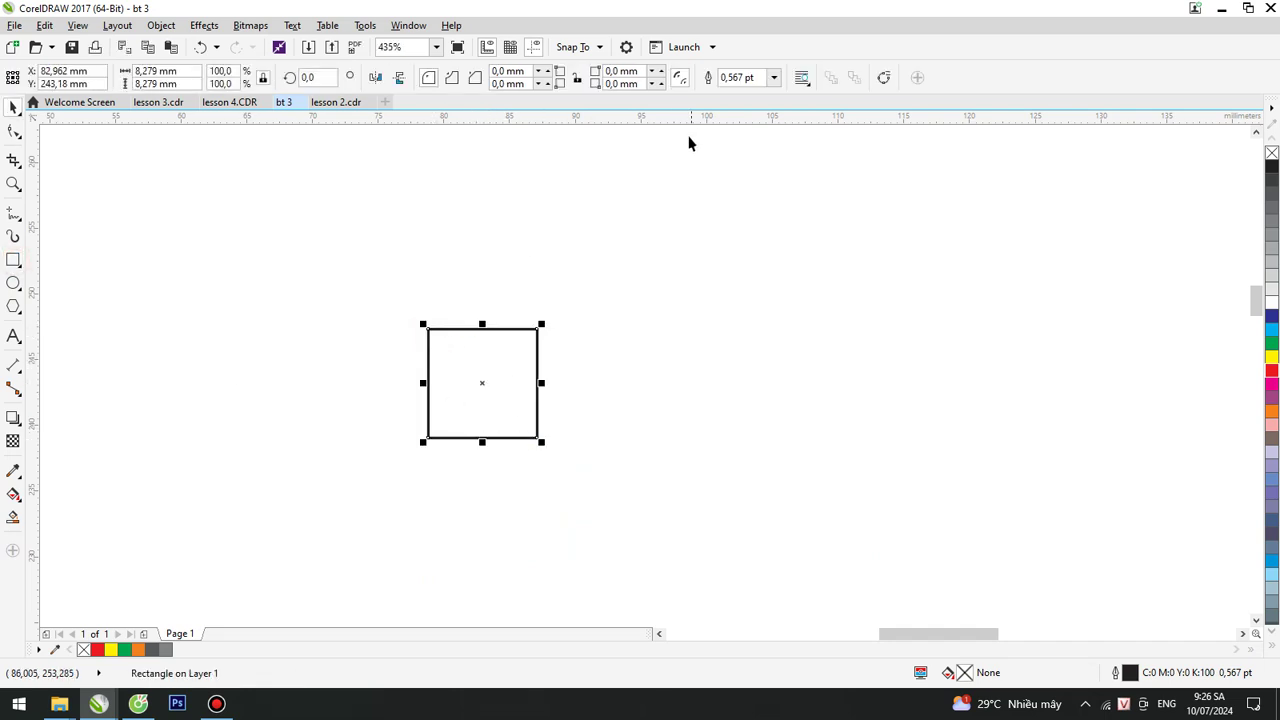
{"action": "left_click", "coordinate": [773, 77]}
{"action": "left_click", "coordinate": [760, 104]}
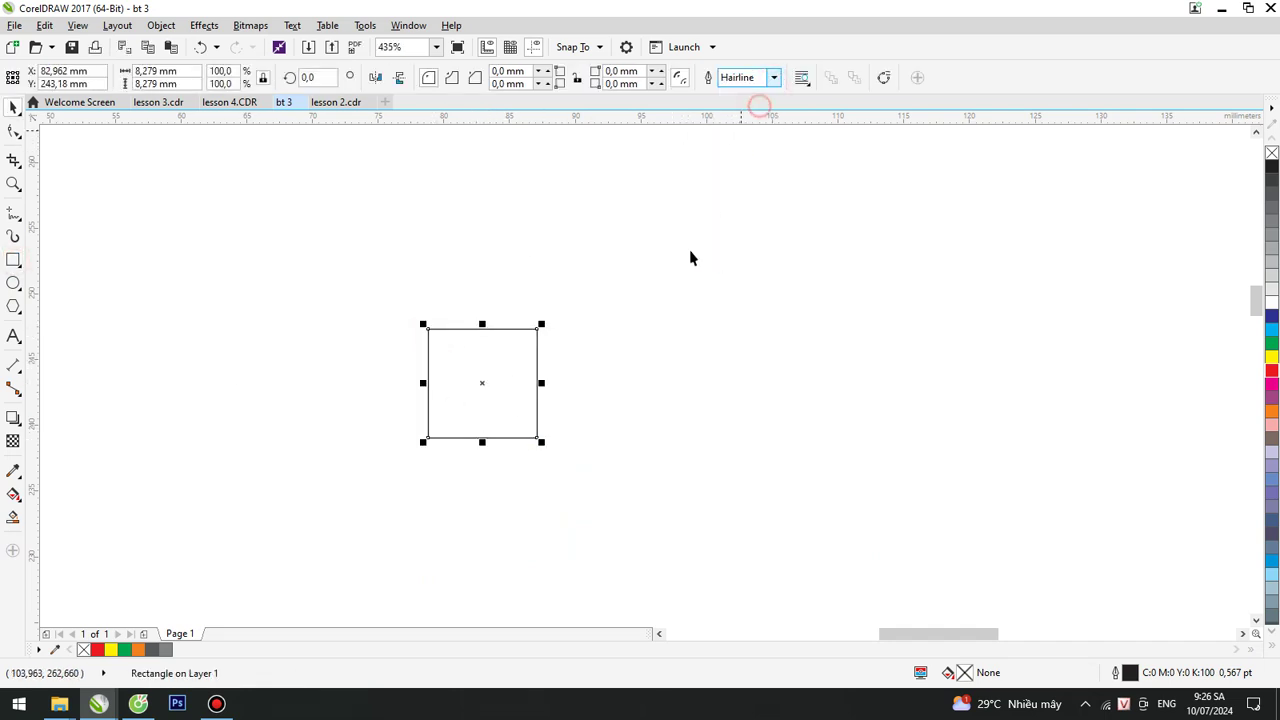
{"action": "left_click", "coordinate": [620, 362]}
Create a narrower copy on the square's right edge and skew it upward to form the cube's side face.
{"action": "left_click", "coordinate": [483, 389]}
{"action": "left_click_drag", "start_coordinate": [423, 383], "coordinate": [608, 337]}
{"action": "left_click", "coordinate": [570, 389]}
Mirror a copy of the front square upward at about 3.2 mm high and skew it to form the cube's top face.
{"action": "left_click", "coordinate": [500, 386]}
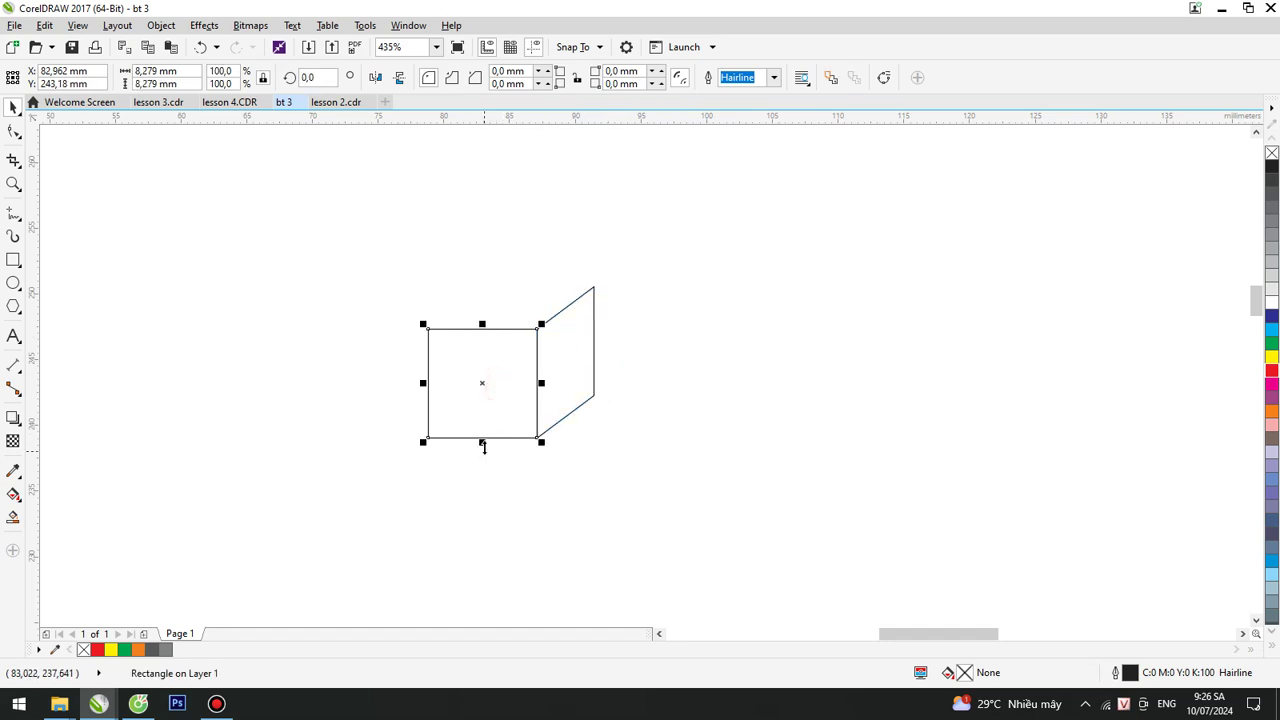
{"action": "left_click_drag", "start_coordinate": [483, 440], "coordinate": [594, 288]}
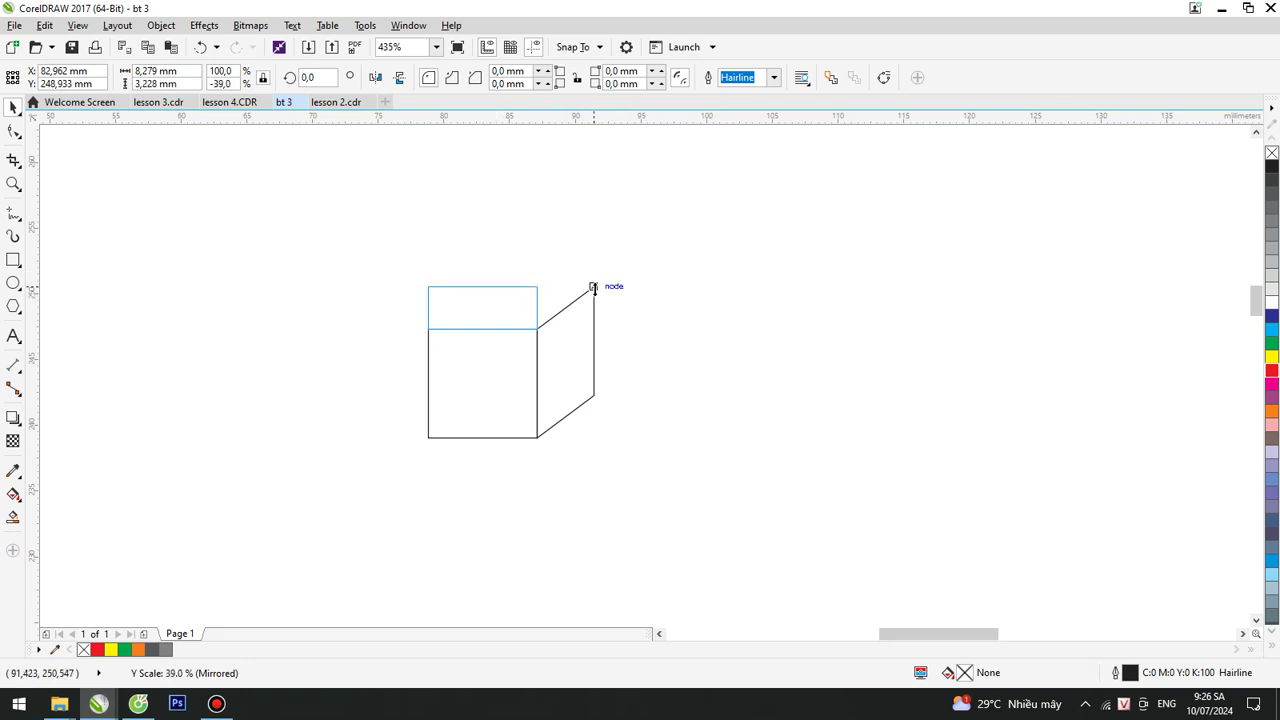
{"action": "left_click_drag", "start_coordinate": [594, 288], "coordinate": [594, 289]}
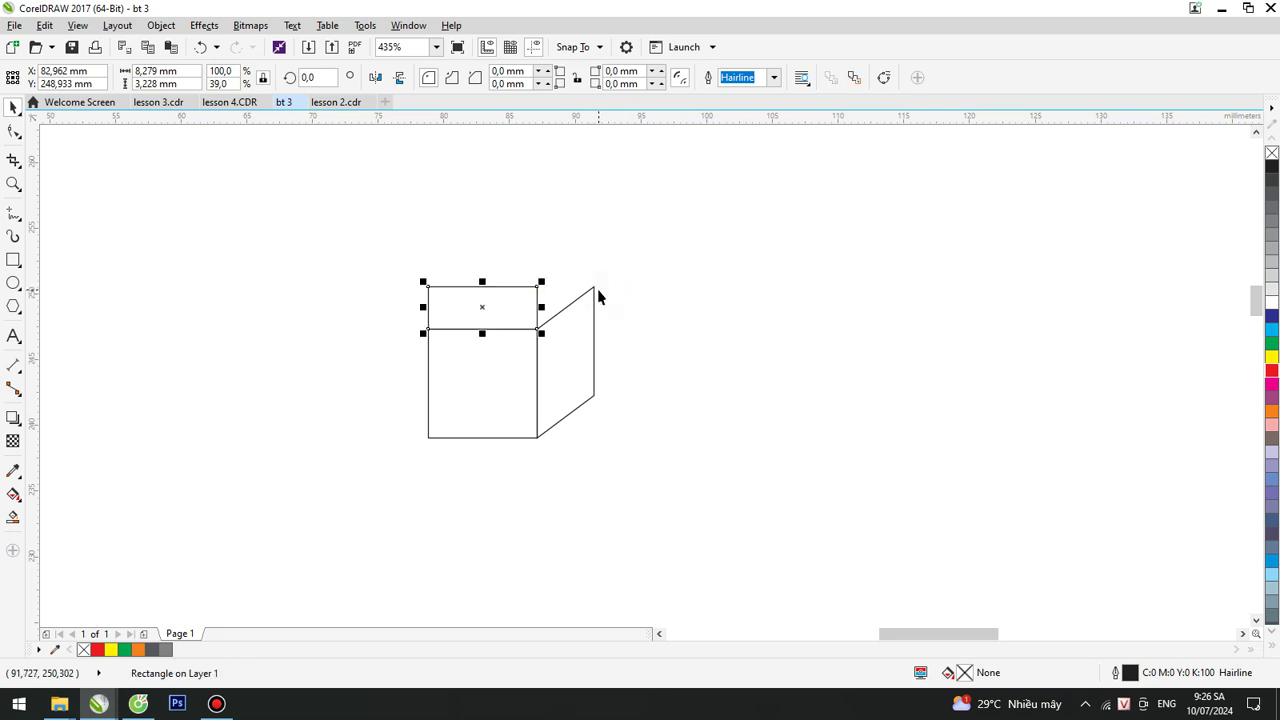
{"action": "left_click", "coordinate": [509, 307]}
{"action": "left_click_drag", "start_coordinate": [487, 285], "coordinate": [548, 268]}
{"action": "left_click", "coordinate": [722, 364]}
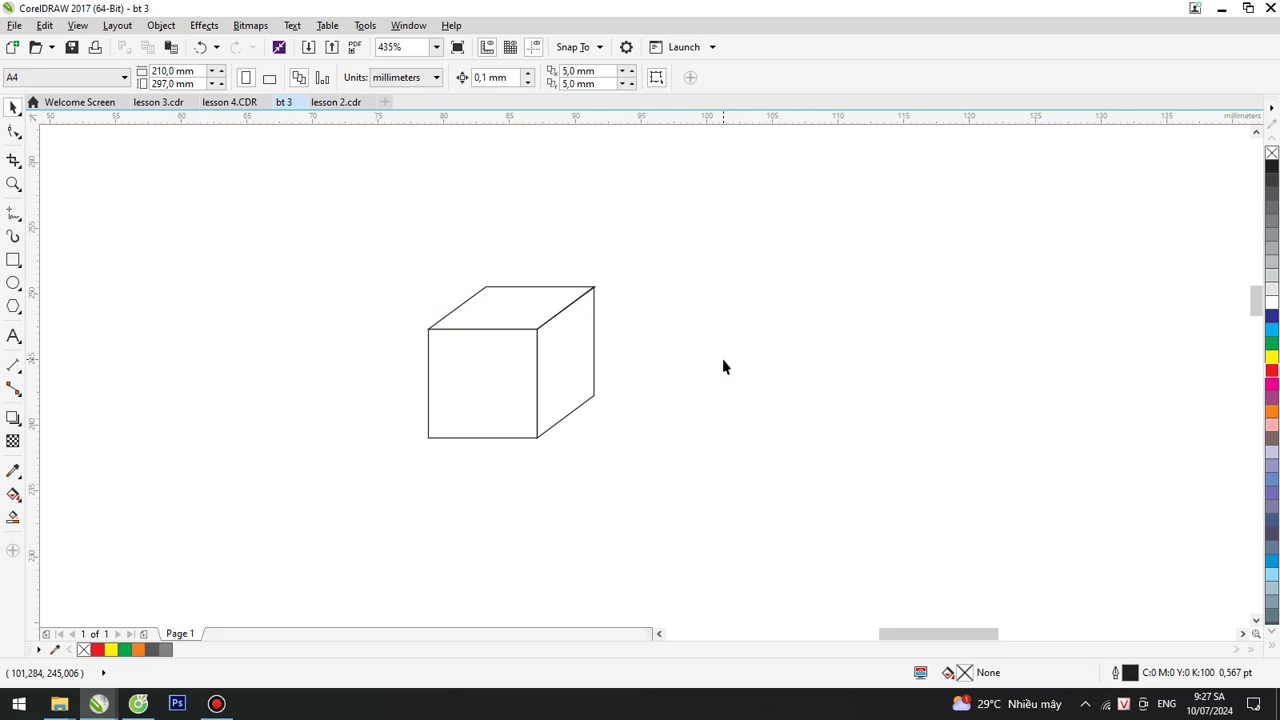
Examine the corner where the cube's top and side faces meet, and check the whole cube.
{"action": "key", "text": "z"}
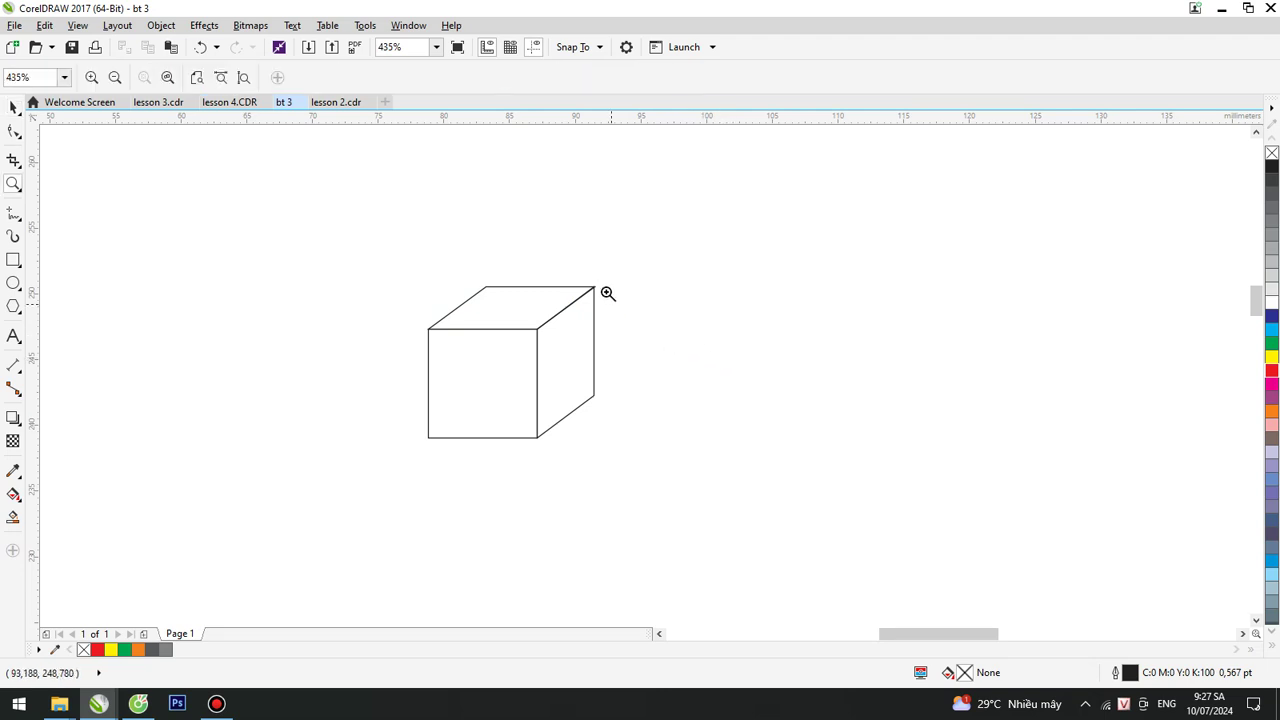
{"action": "left_click_drag", "start_coordinate": [580, 275], "coordinate": [608, 301]}
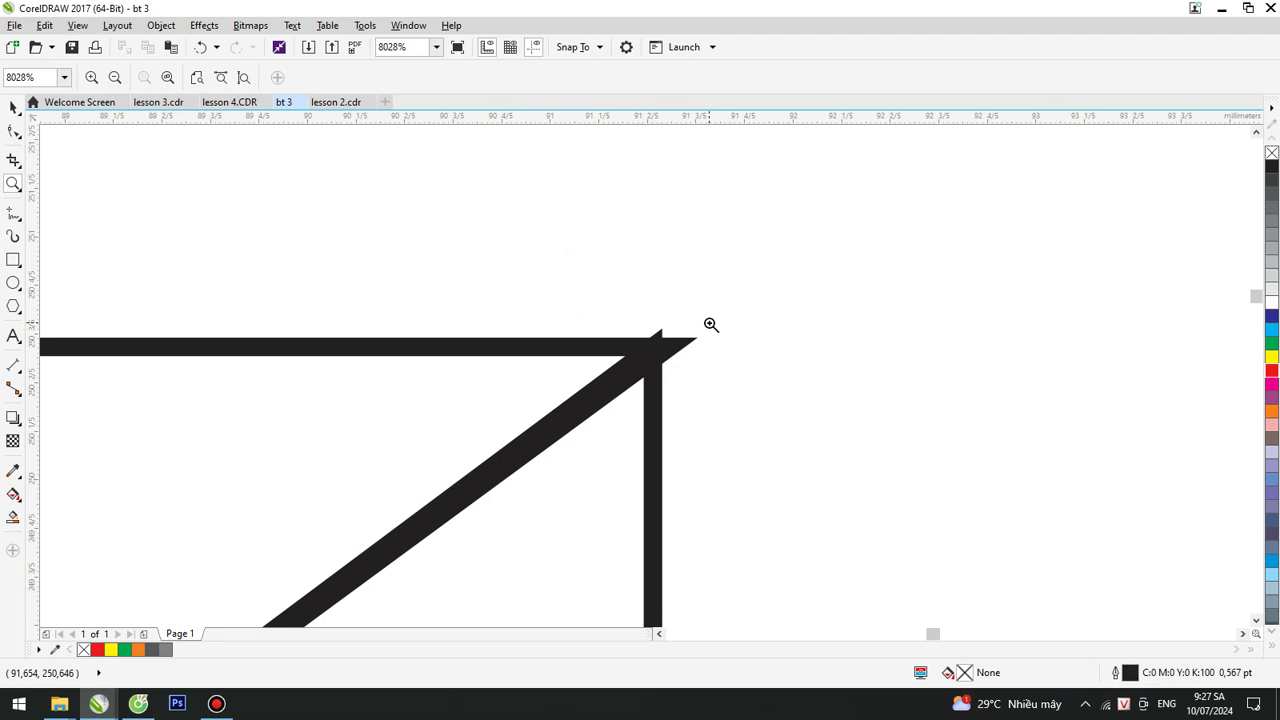
{"action": "key", "text": "F4"}
{"action": "key", "text": "space"}
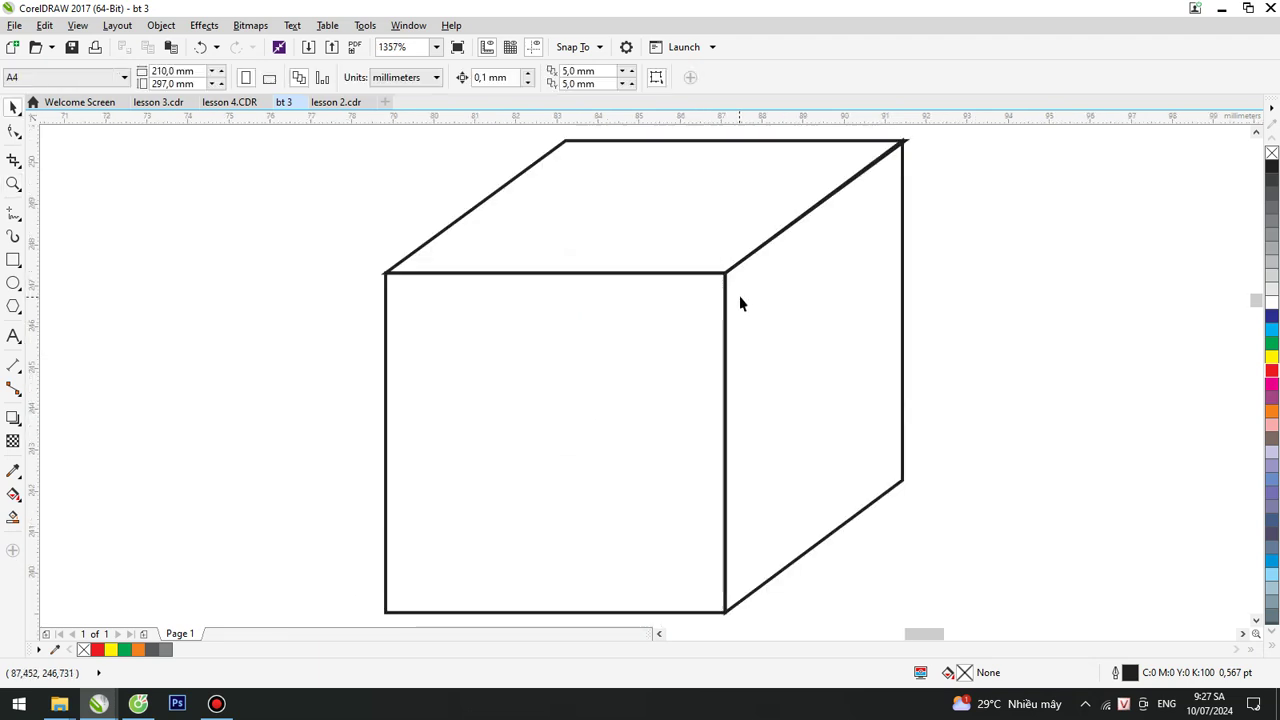
{"action": "scroll", "coordinate": [740, 298], "scroll_direction": "down", "scroll_amount": 3}
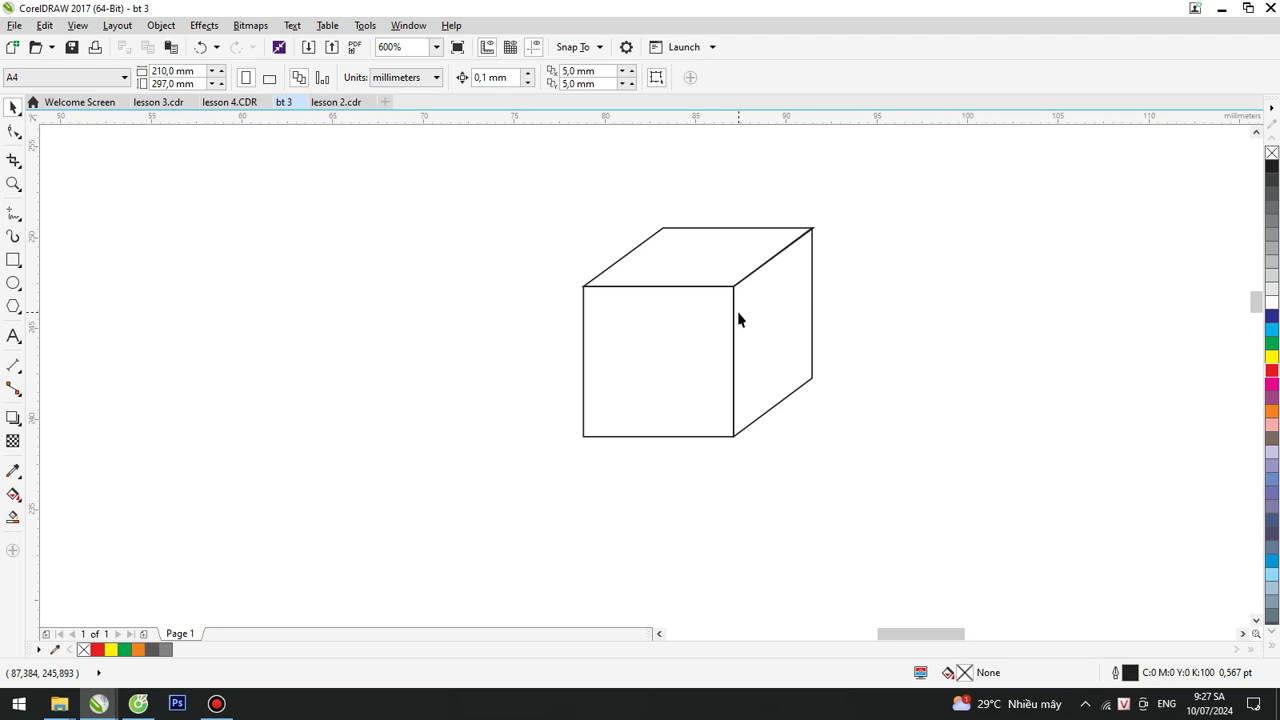
{"action": "scroll", "coordinate": [738, 319], "scroll_direction": "up", "scroll_amount": 3}
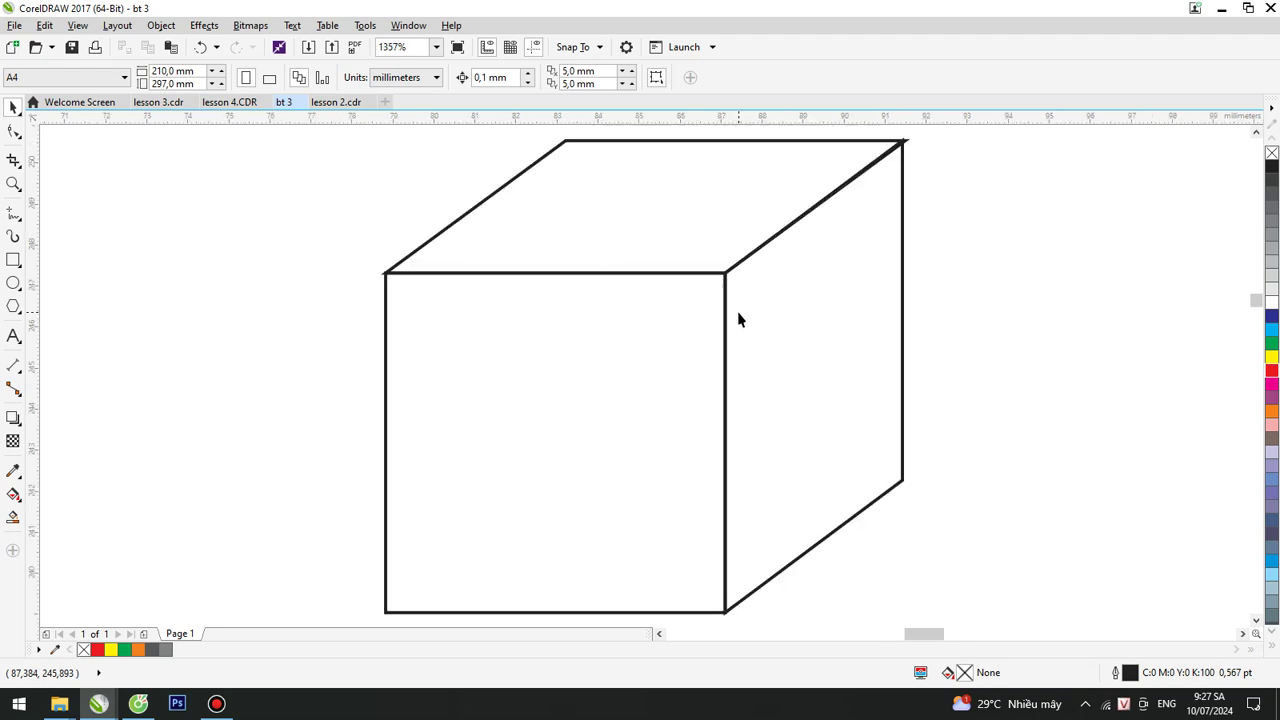
{"action": "scroll", "coordinate": [514, 243], "scroll_direction": "down", "scroll_amount": 3}
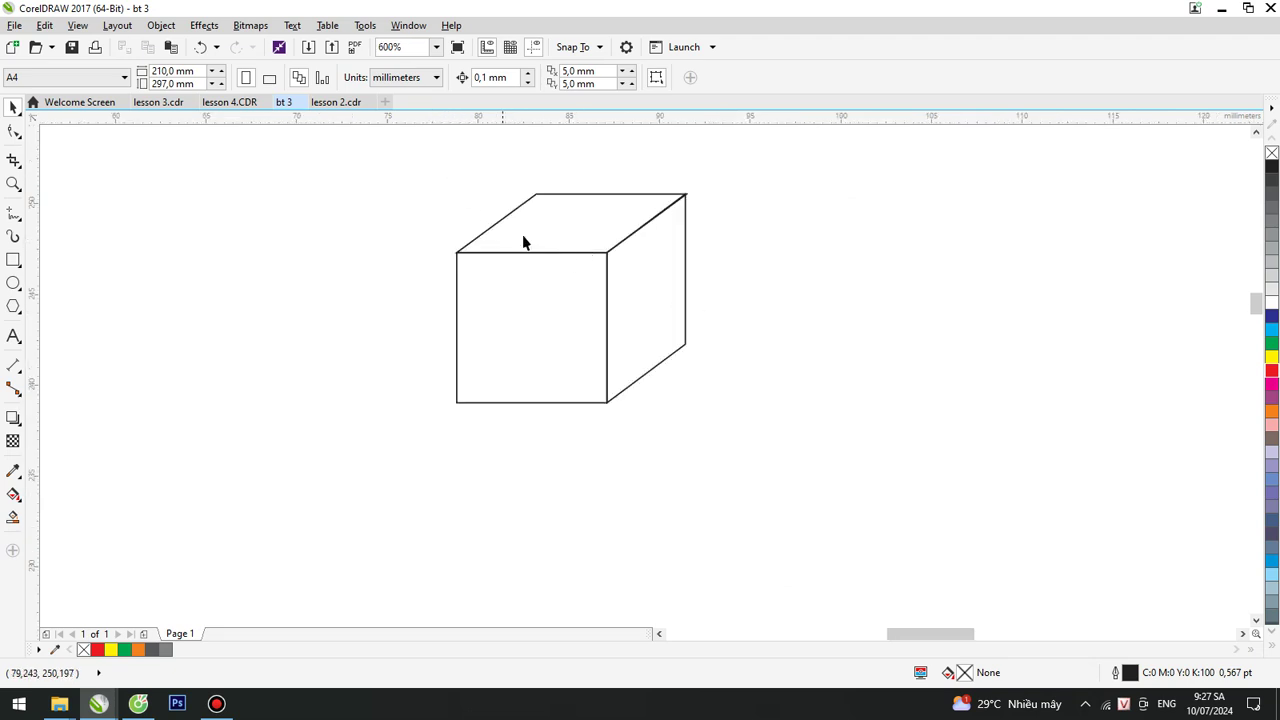
Fill the cube's top face with red, then change it to a lighter orange-red shade of that colour.
{"action": "left_click", "coordinate": [523, 242]}
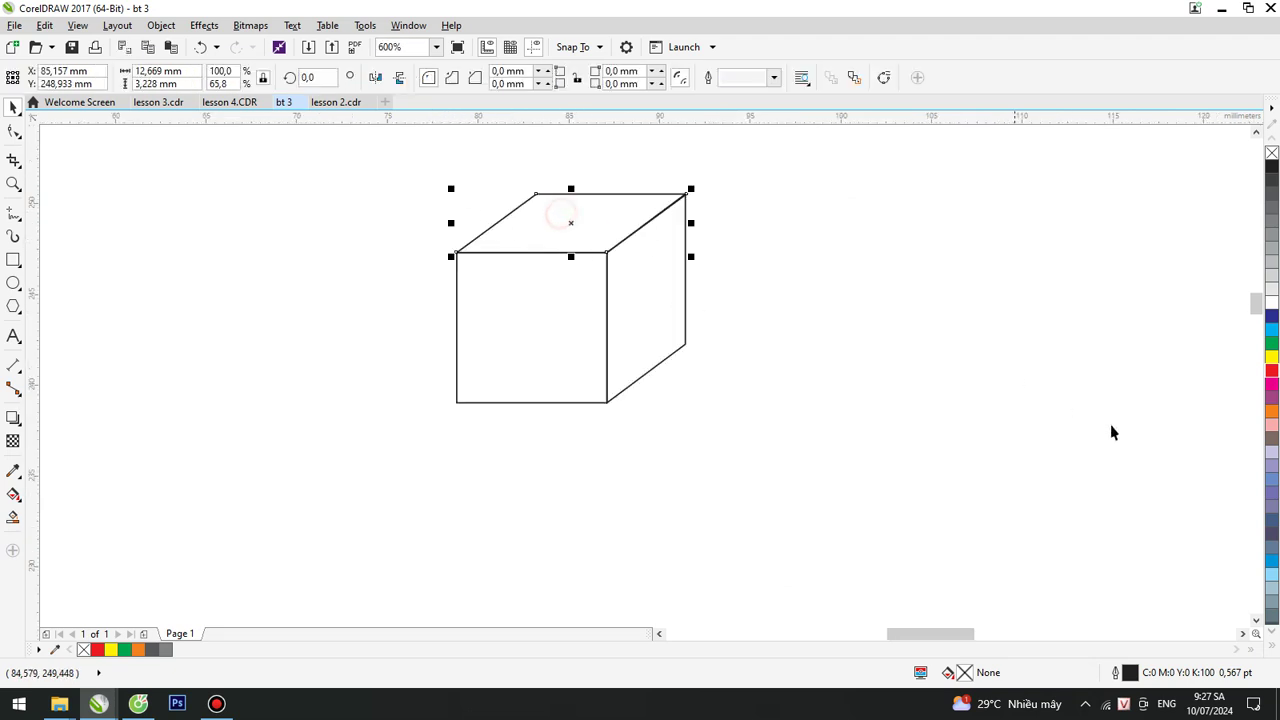
{"action": "left_click", "coordinate": [1271, 371]}
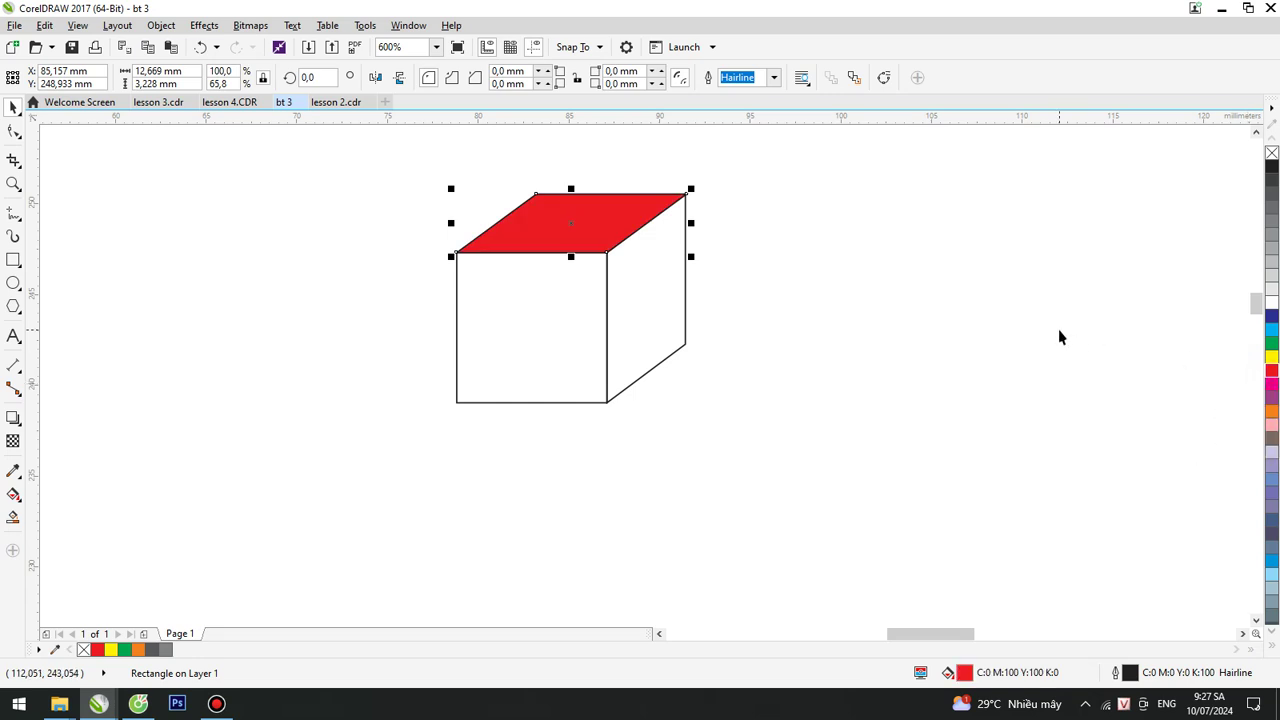
{"action": "left_click", "coordinate": [1272, 375]}
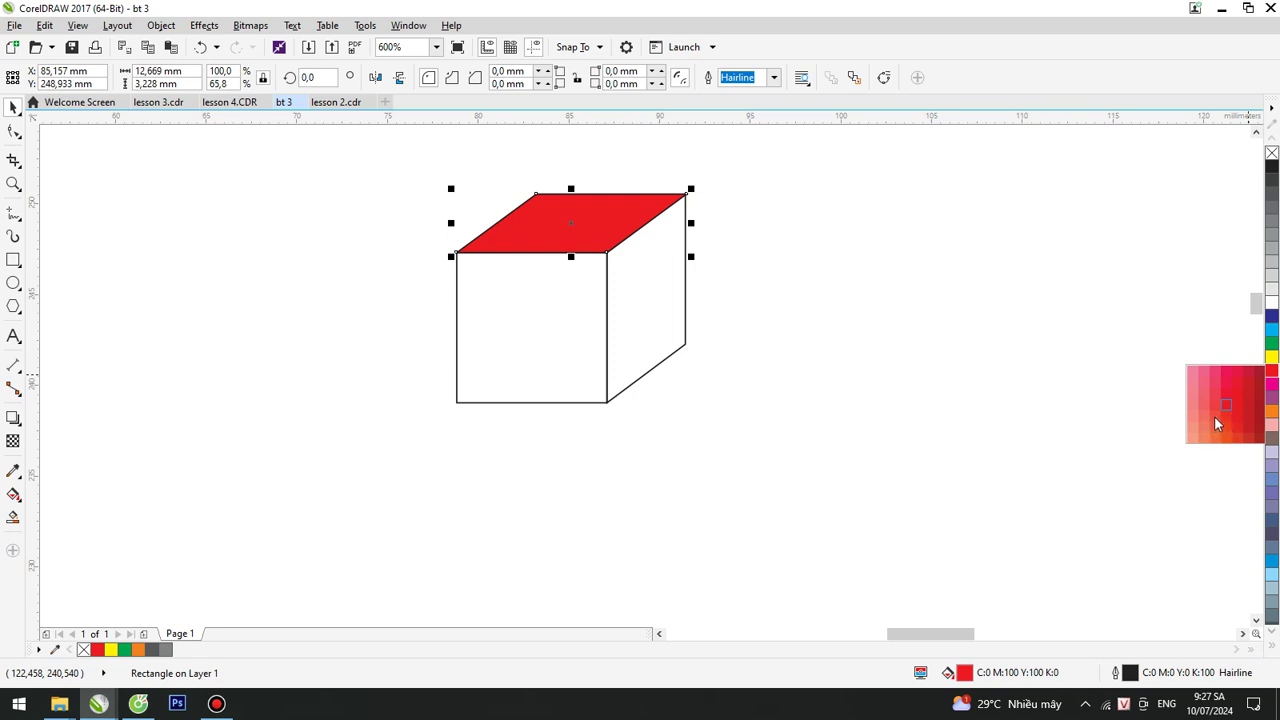
{"action": "left_click", "coordinate": [1214, 416]}
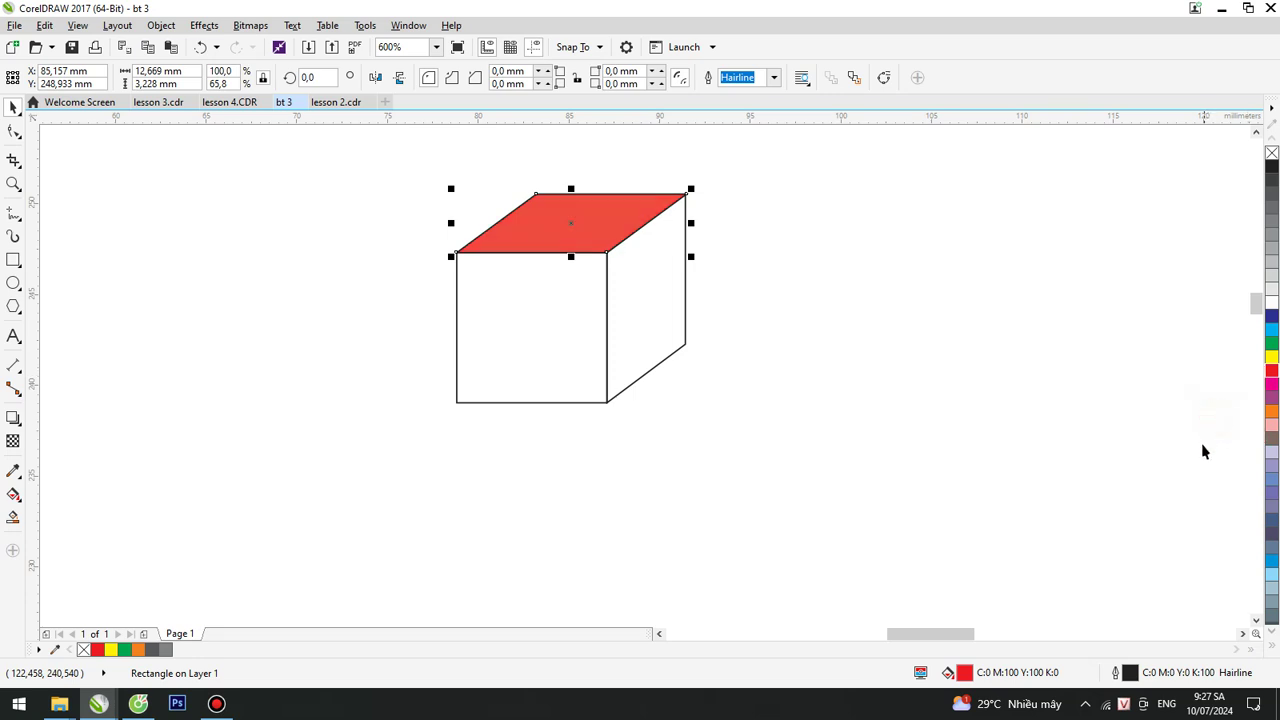
Fill the cube's side face with pure red and its front face with a darker shade of red.
{"action": "left_click", "coordinate": [650, 321]}
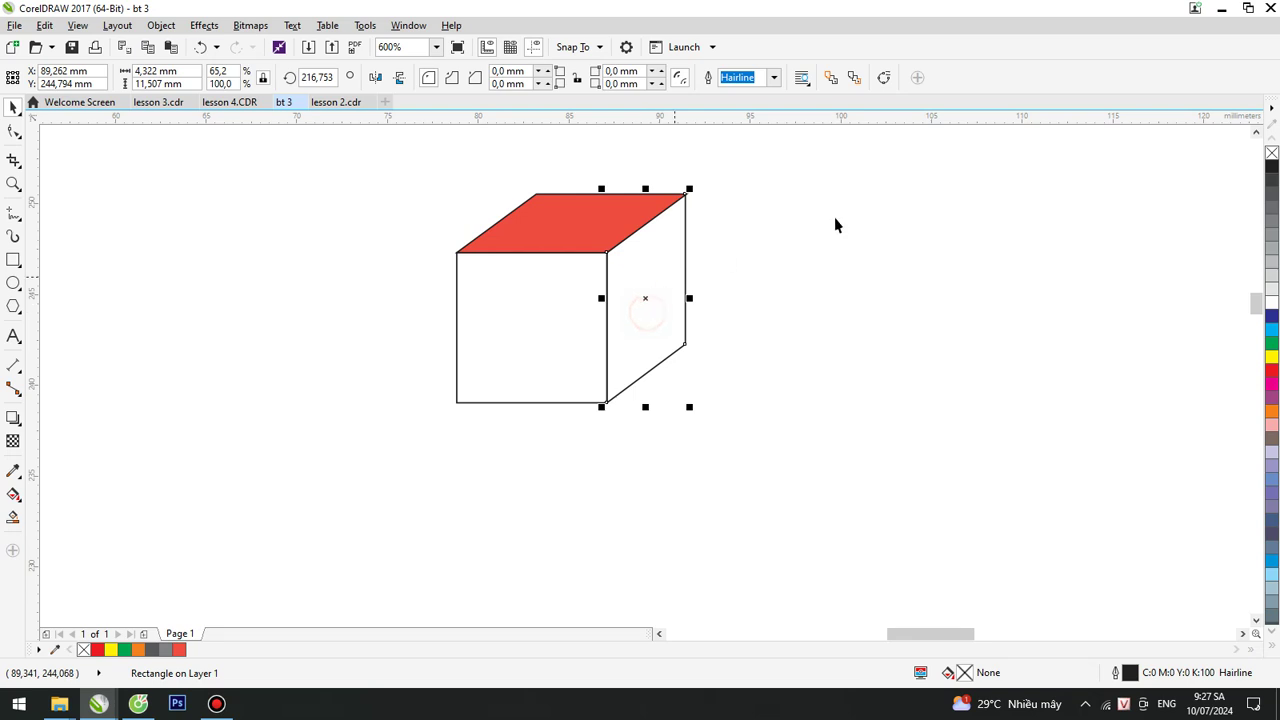
{"action": "left_click", "coordinate": [1272, 371]}
{"action": "left_click", "coordinate": [531, 320]}
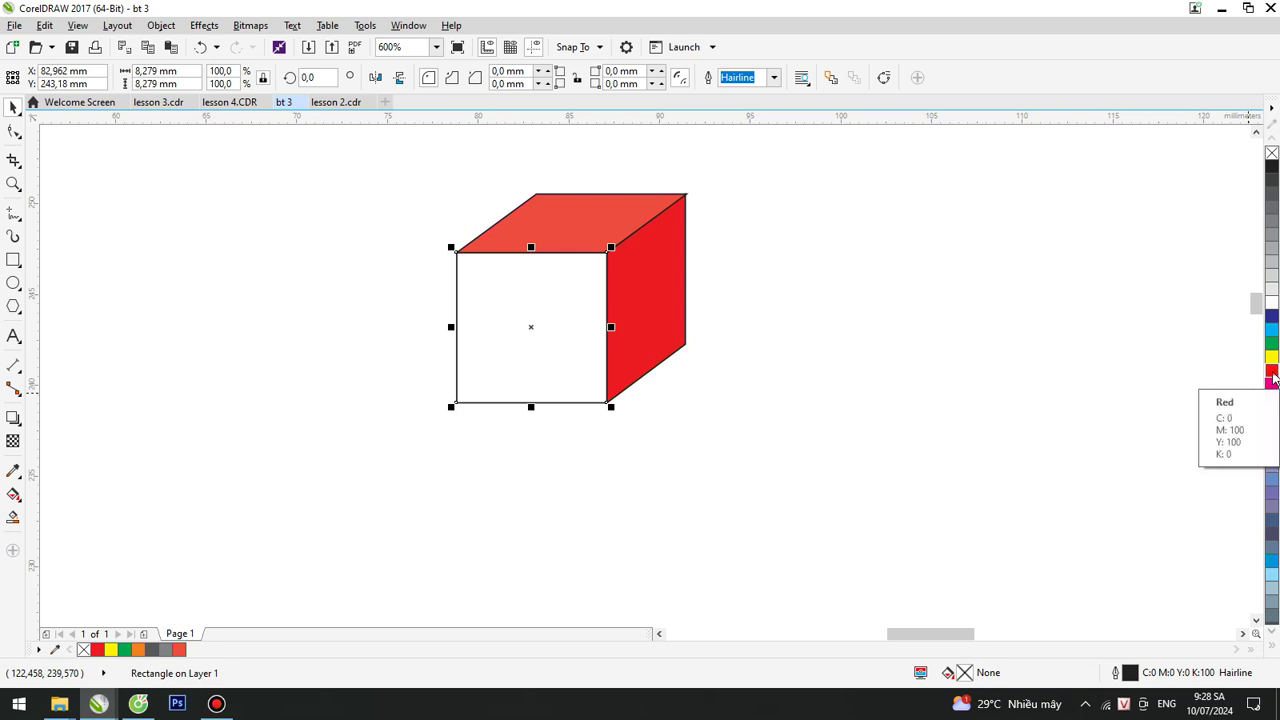
{"action": "mouse_move", "coordinate": [1273, 377]}
{"action": "left_mouse_down"}
{"action": "mouse_move", "coordinate": [1258, 410]}
{"action": "mouse_move", "coordinate": [1249, 385]}
{"action": "left_mouse_up"}
{"action": "left_click", "coordinate": [880, 400]}
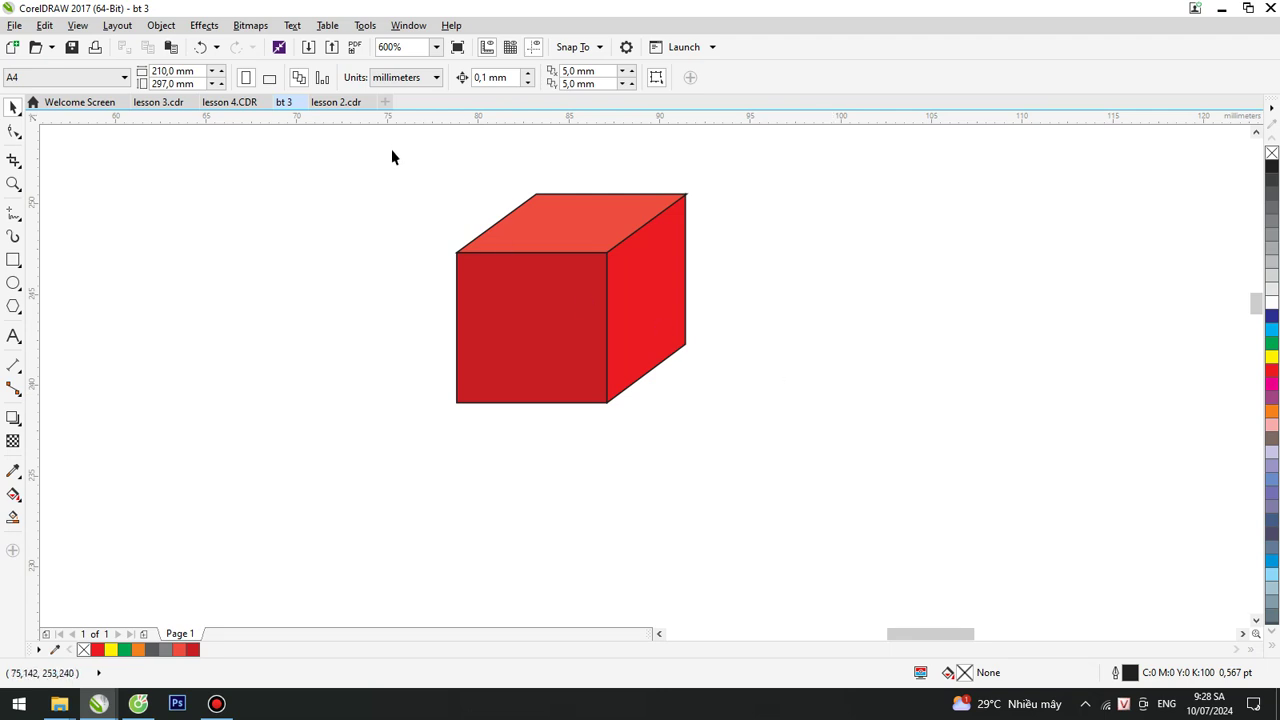
Group the cube's three faces and move the grouped cube down and to the left.
{"action": "left_click_drag", "start_coordinate": [391, 149], "coordinate": [697, 393]}
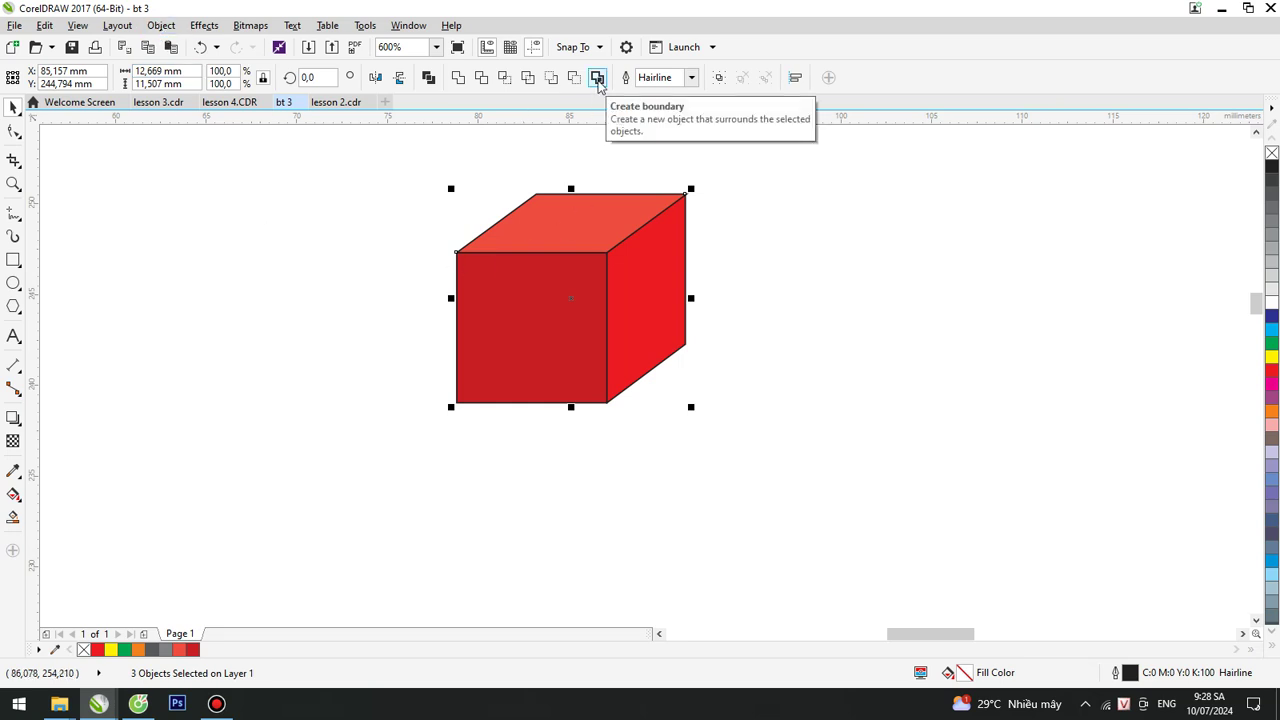
{"action": "left_click", "coordinate": [395, 148]}
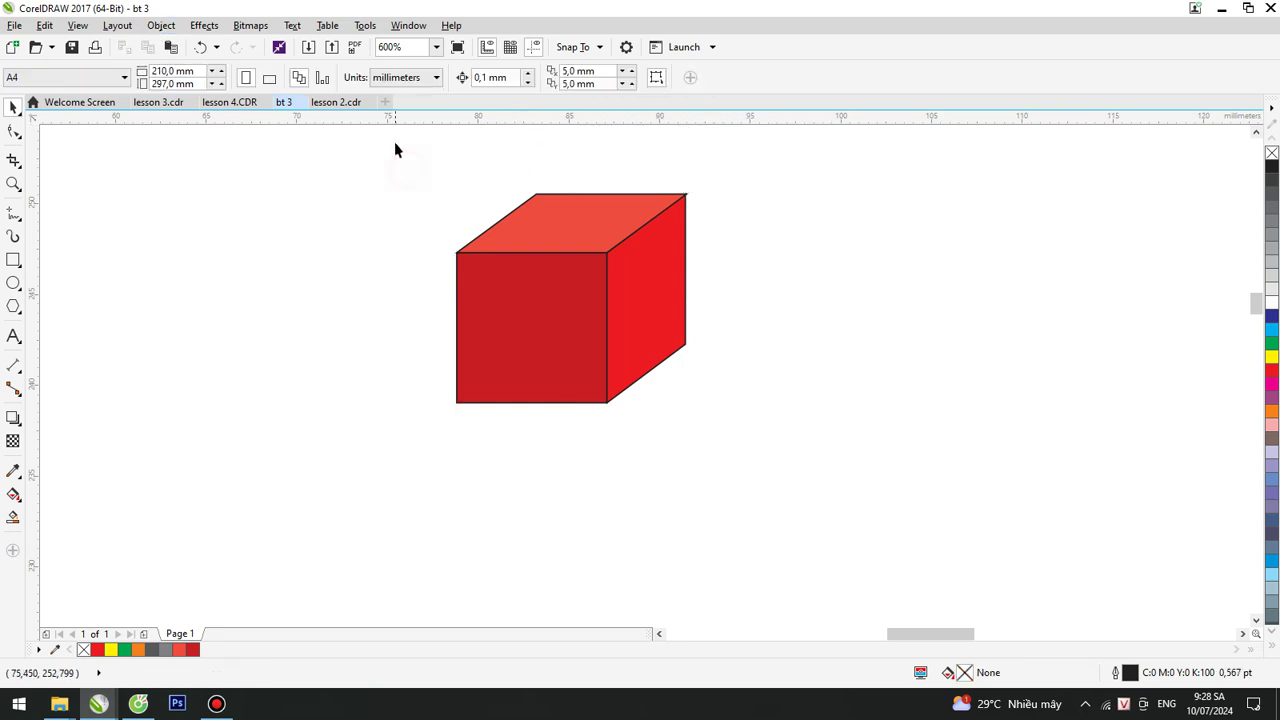
{"action": "left_click_drag", "start_coordinate": [395, 148], "coordinate": [742, 425]}
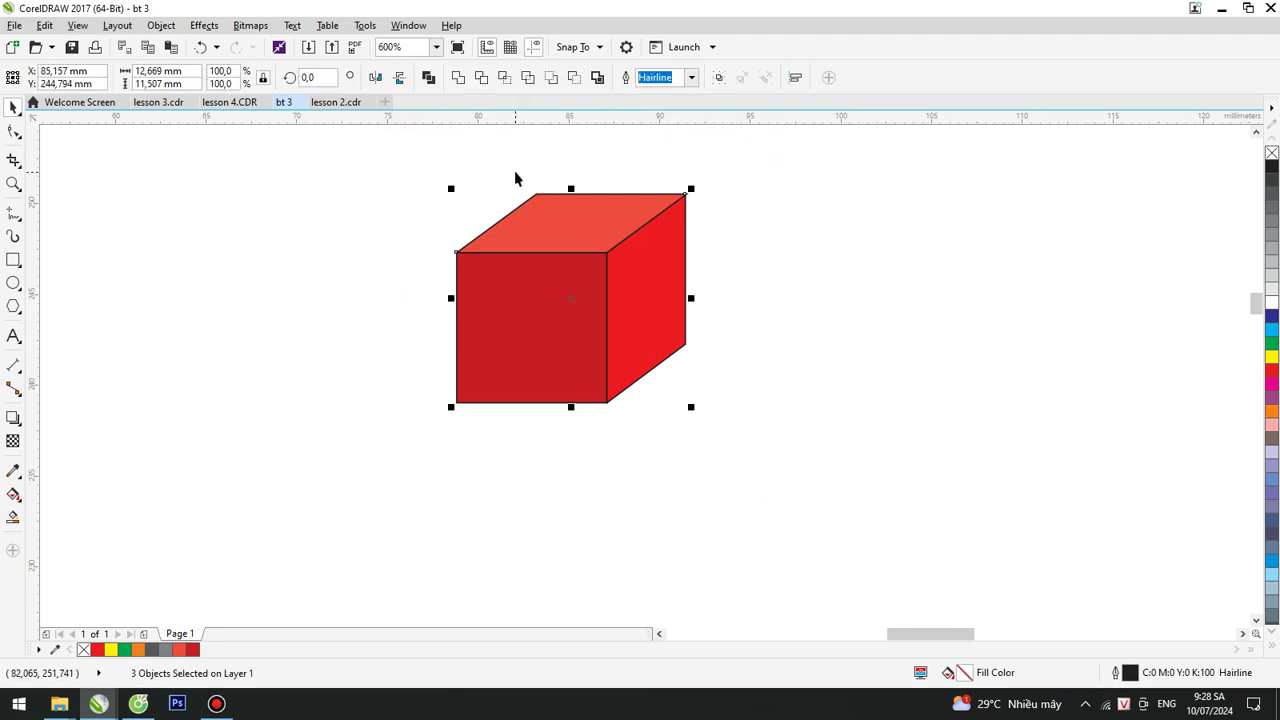
{"action": "key", "text": "ctrl+g"}
{"action": "left_click", "coordinate": [408, 220]}
{"action": "left_click_drag", "start_coordinate": [596, 301], "coordinate": [448, 410]}
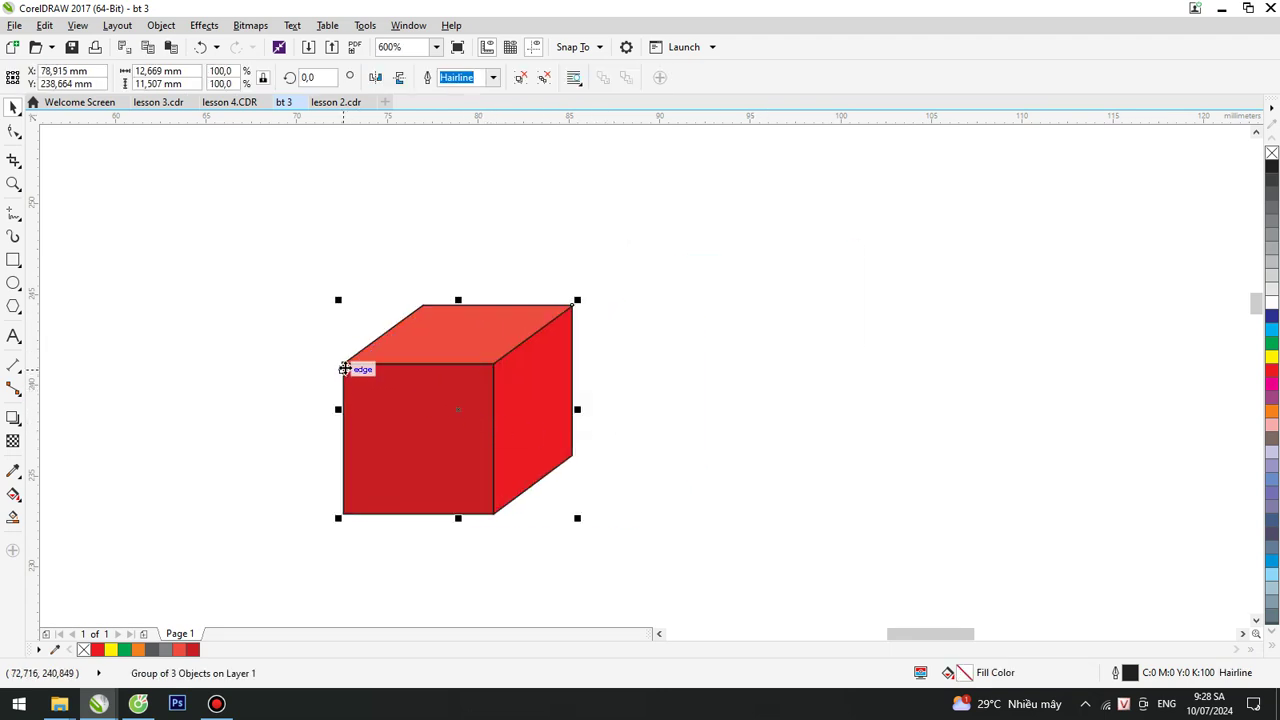
Copy the cube edge to edge to the right into a row of five, and place one extra copy above the row.
{"action": "left_click_drag", "start_coordinate": [343, 365], "coordinate": [495, 366]}
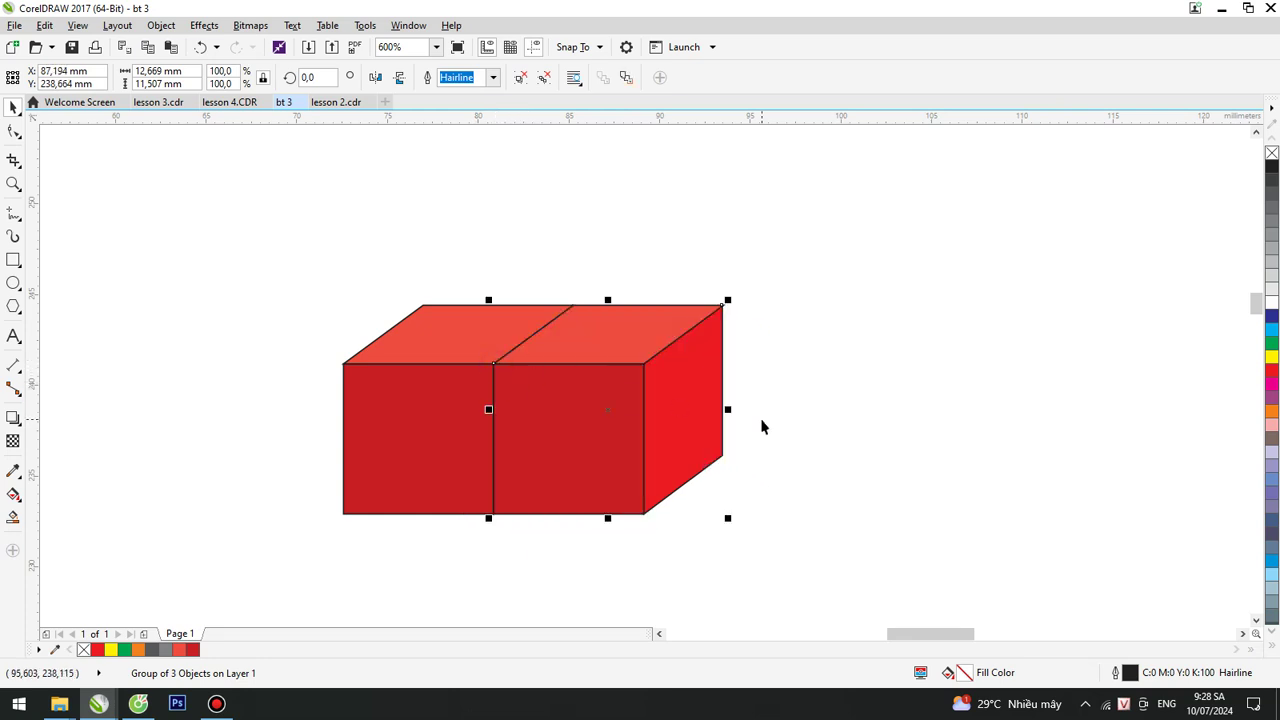
{"action": "key", "text": "ctrl+r"}
{"action": "key", "text": "ctrl+r"}
{"action": "key", "text": "ctrl+r"}
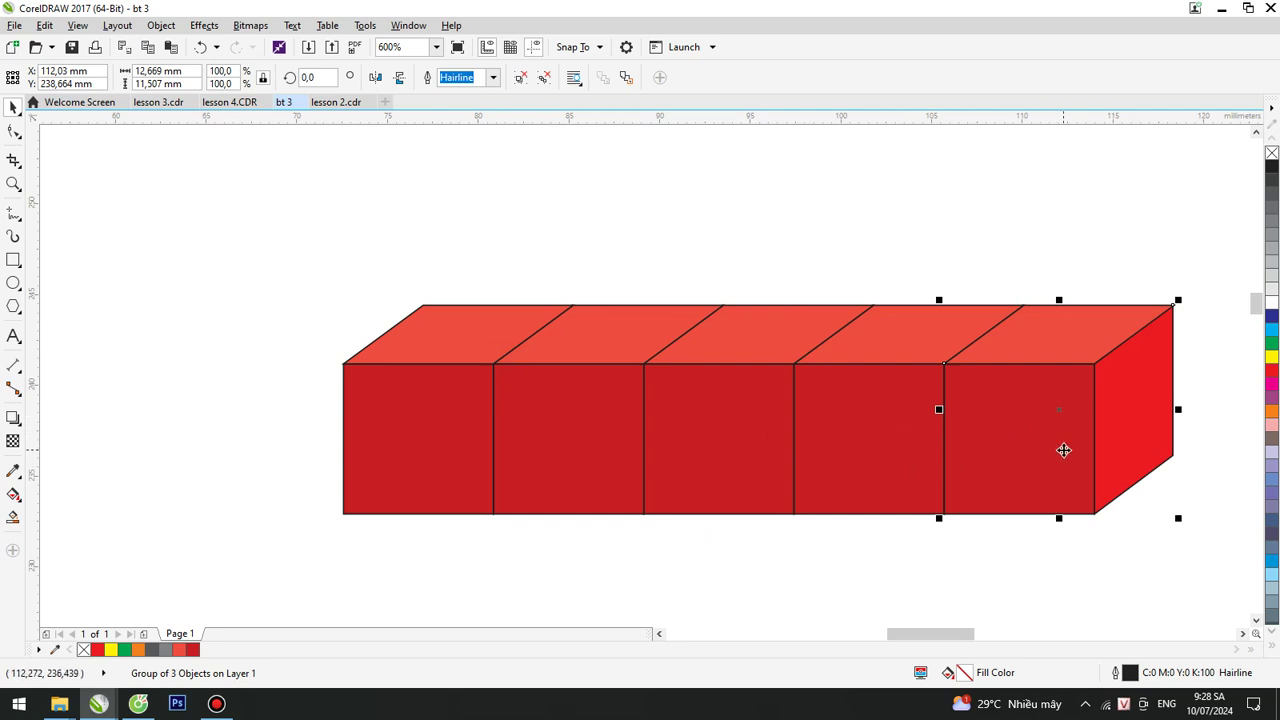
{"action": "left_click_drag", "start_coordinate": [1063, 450], "coordinate": [1075, 222]}
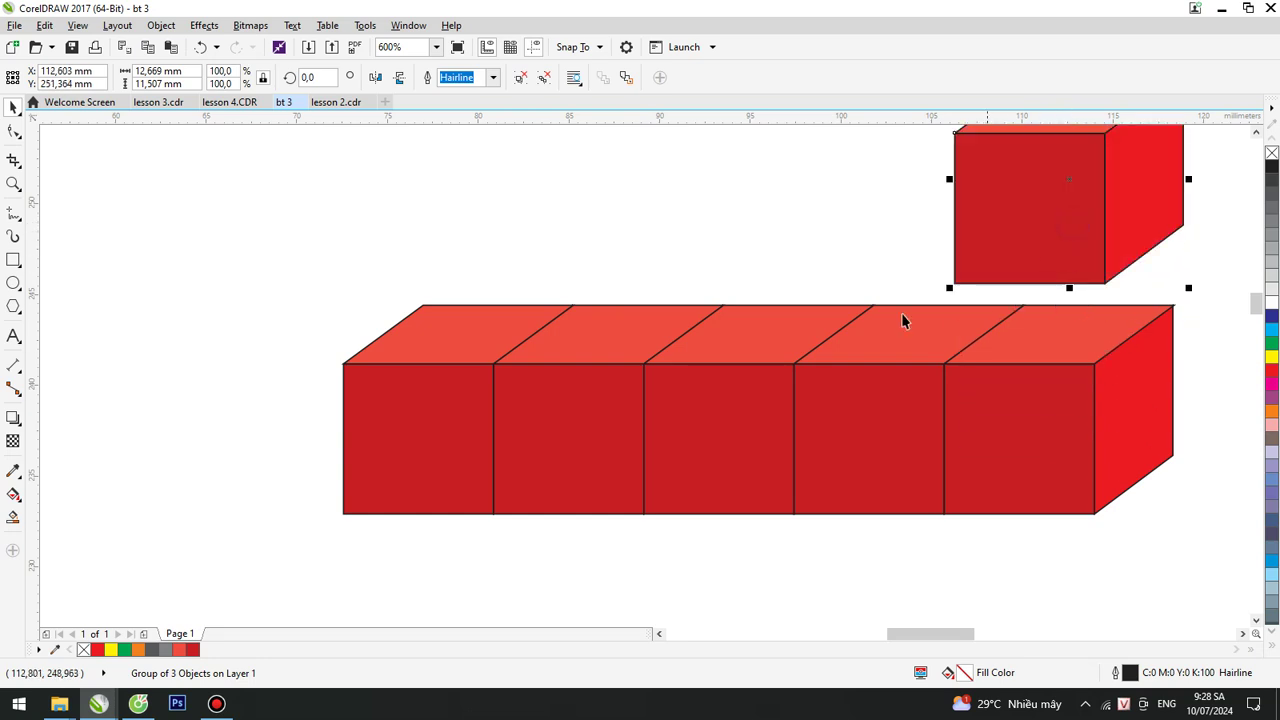
Group the five cubes of the row, leaving the extra cube above them ungrouped.
{"action": "left_click_drag", "start_coordinate": [311, 274], "coordinate": [1191, 573]}
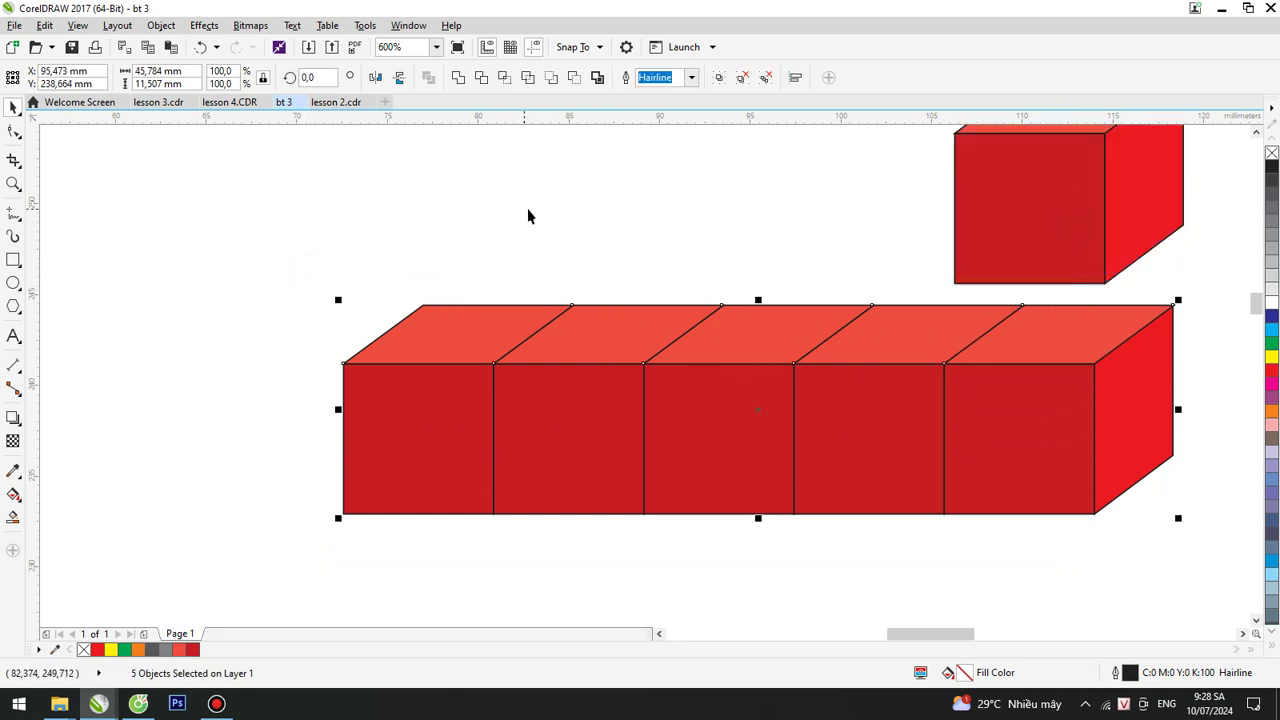
{"action": "left_click", "coordinate": [640, 242]}
{"action": "left_click_drag", "start_coordinate": [314, 280], "coordinate": [1210, 575]}
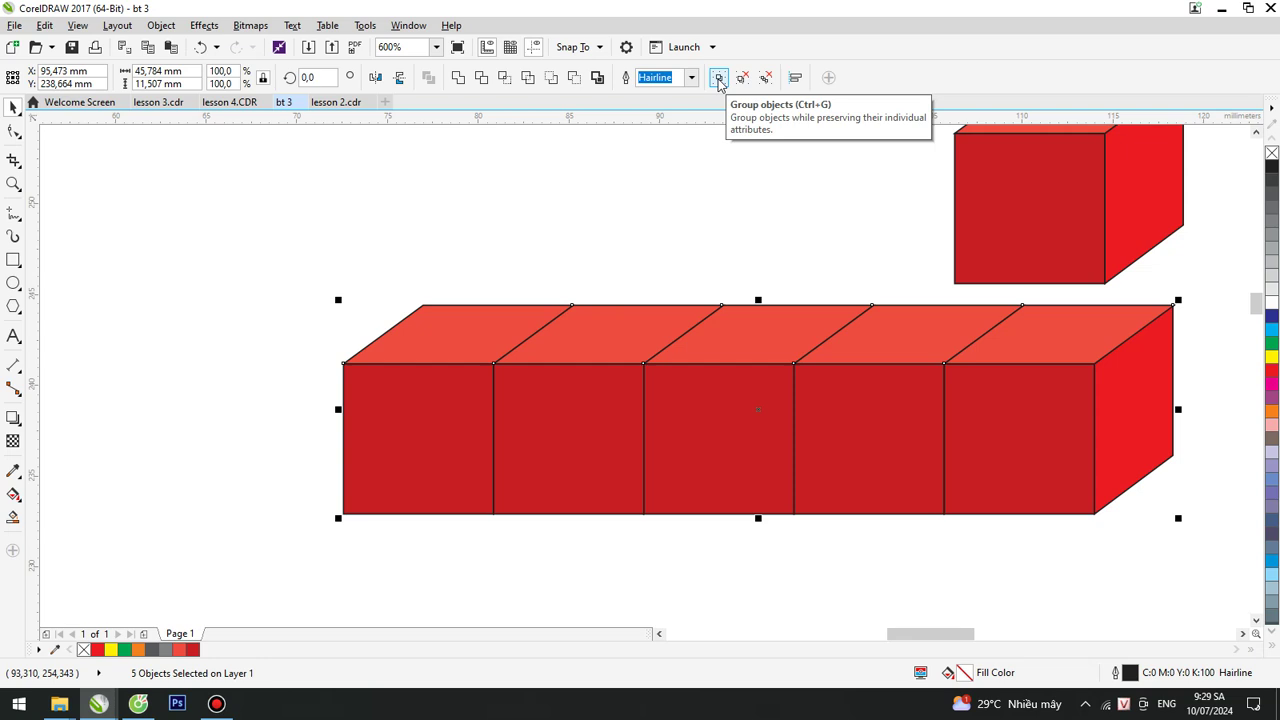
{"action": "left_click", "coordinate": [718, 80]}
{"action": "left_click", "coordinate": [680, 205]}
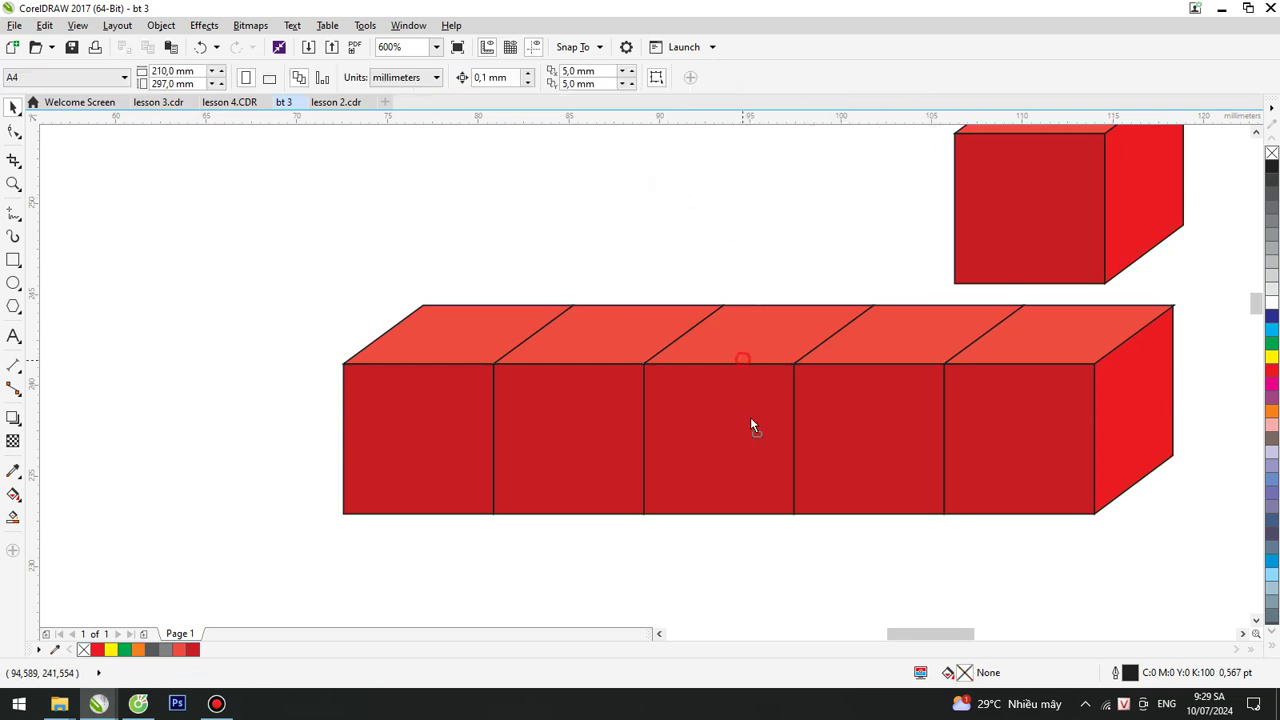
Move the grouped row slightly down and snap the extra cube on top of the row's middle cube.
{"action": "left_click_drag", "start_coordinate": [751, 420], "coordinate": [759, 479]}
{"action": "left_click_drag", "start_coordinate": [1031, 233], "coordinate": [843, 284]}
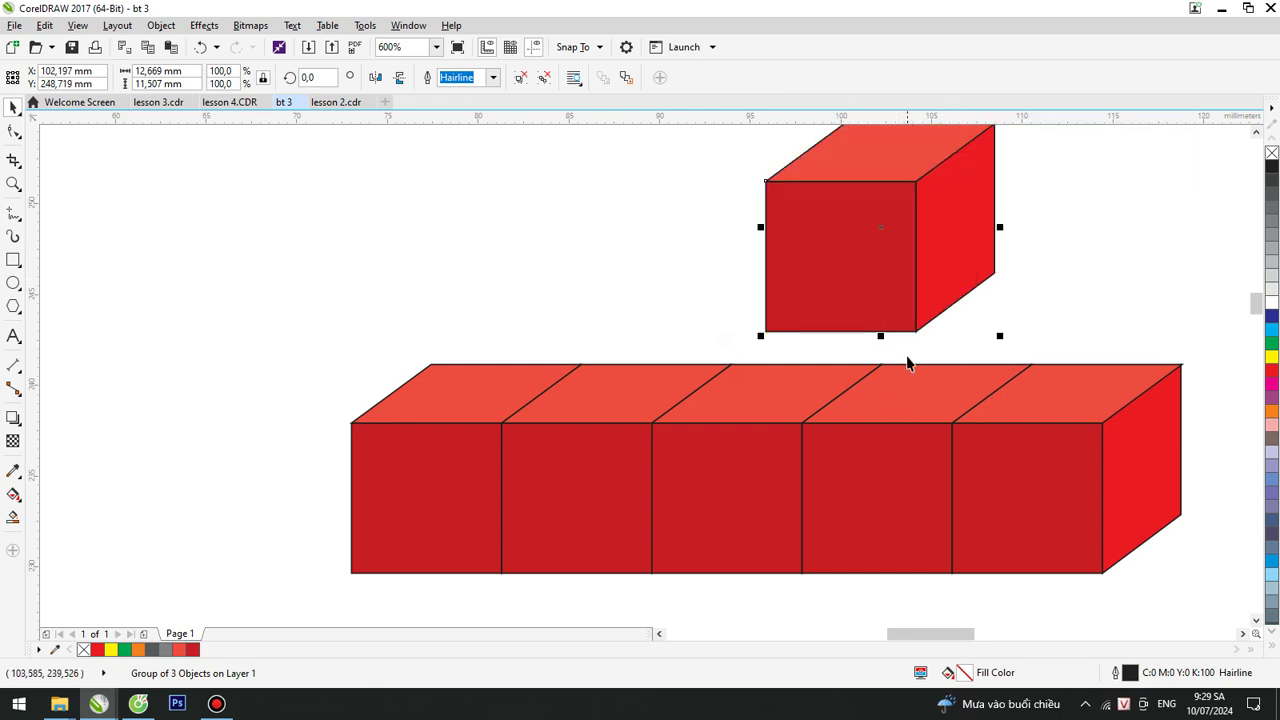
{"action": "mouse_move", "coordinate": [916, 332]}
{"action": "left_mouse_down"}
{"action": "mouse_move", "coordinate": [855, 368]}
{"action": "mouse_move", "coordinate": [804, 423]}
{"action": "left_mouse_up"}
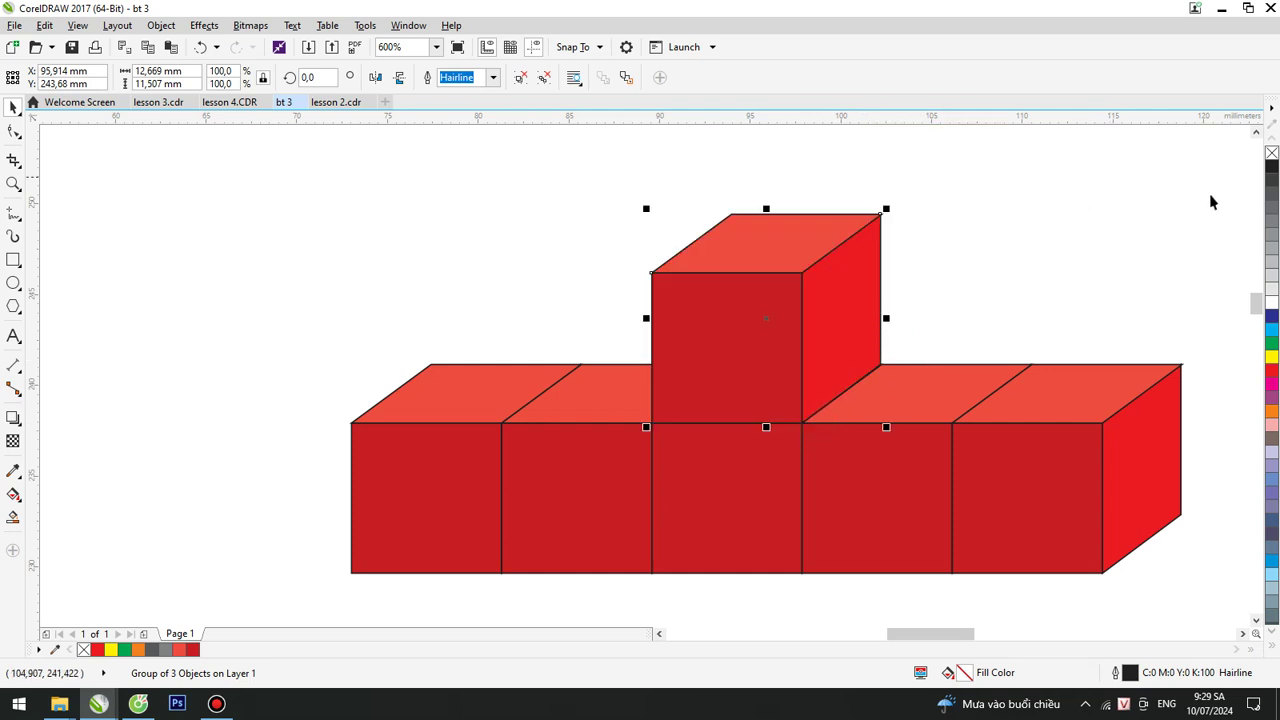
Copy the cube on top of the row straight upward, edge to edge, to form a column of four cubes.
{"action": "scroll", "coordinate": [1229, 280], "scroll_direction": "down", "scroll_amount": 1}
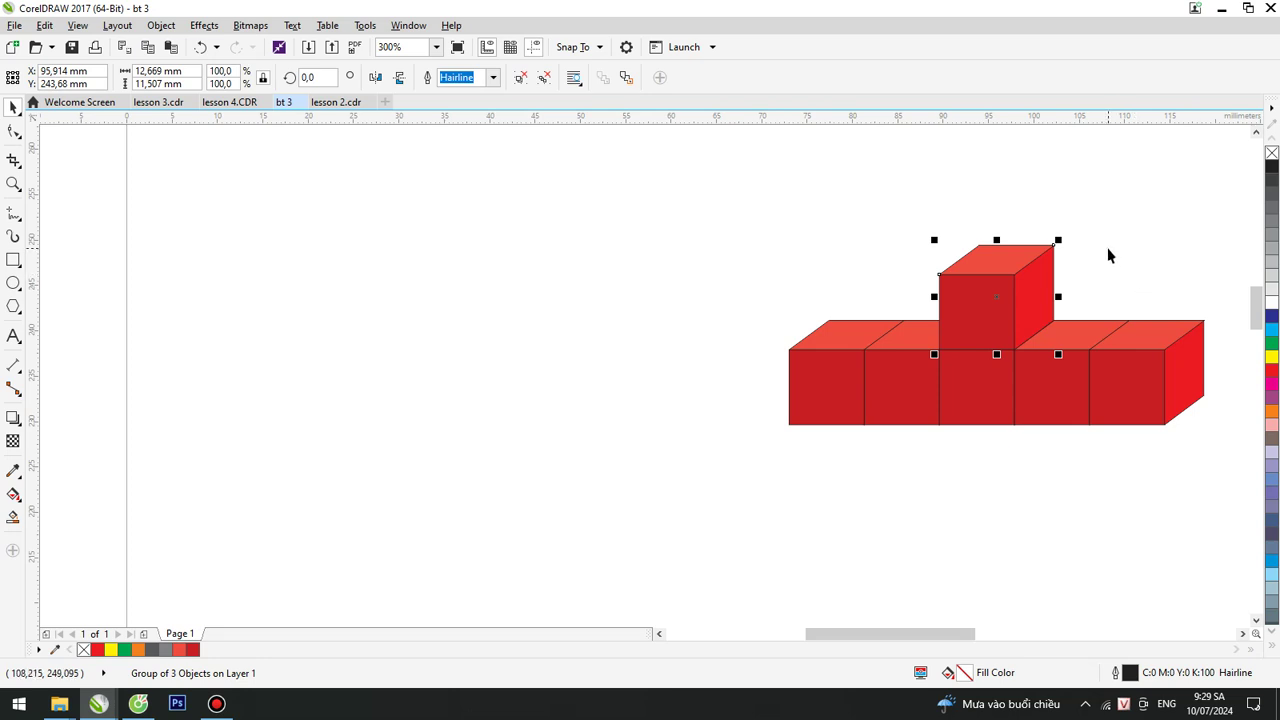
{"action": "key", "text": "h"}
{"action": "left_click_drag", "start_coordinate": [1106, 232], "coordinate": [663, 369]}
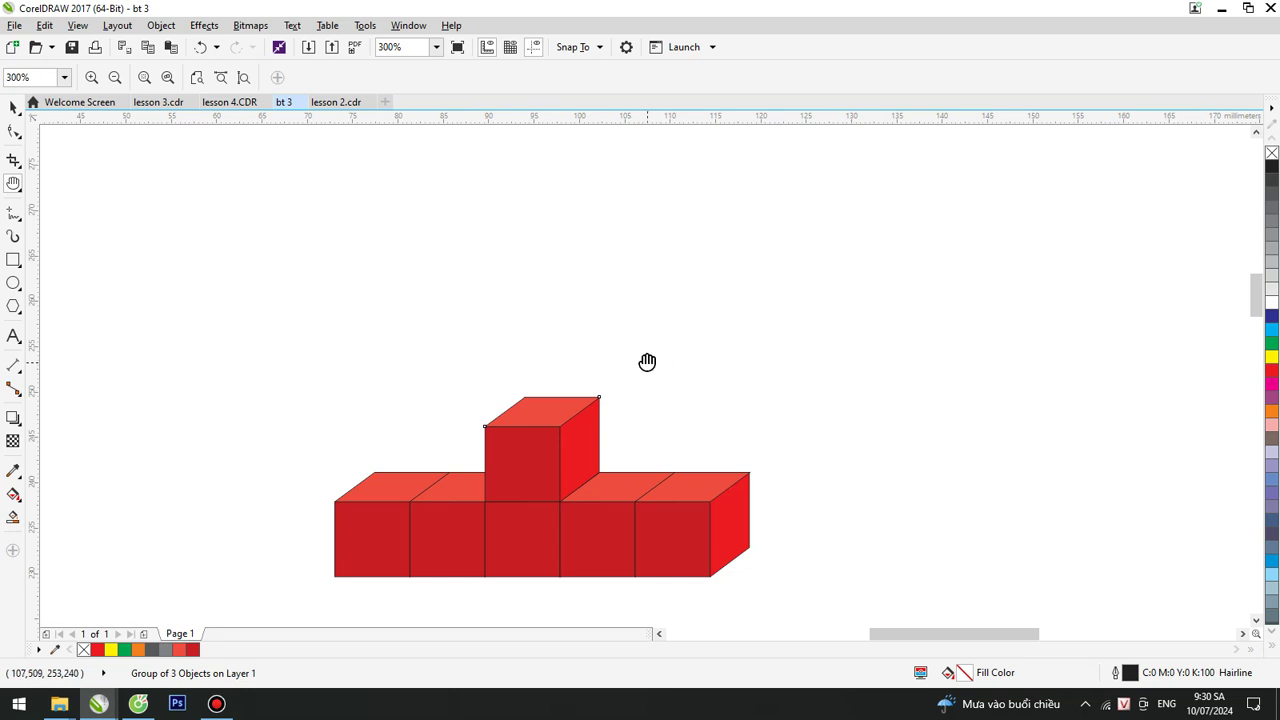
{"action": "key", "text": "space"}
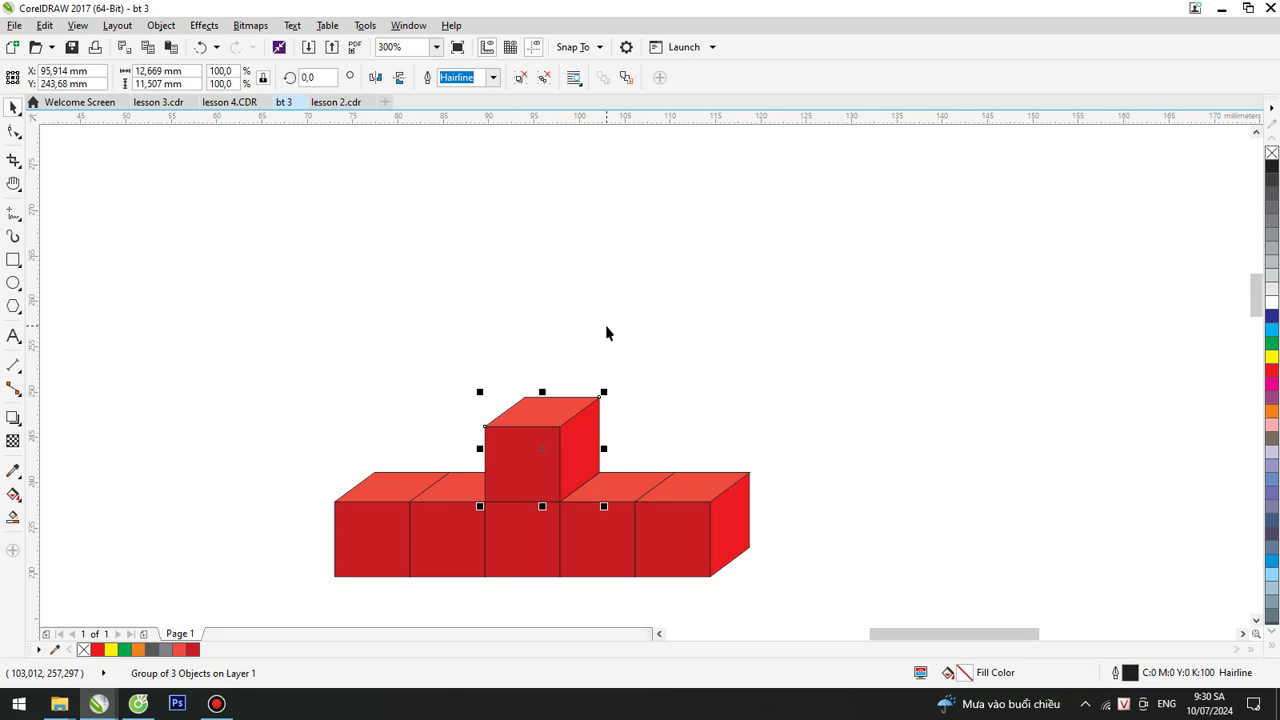
{"action": "left_click", "coordinate": [635, 520]}
{"action": "left_click", "coordinate": [585, 425]}
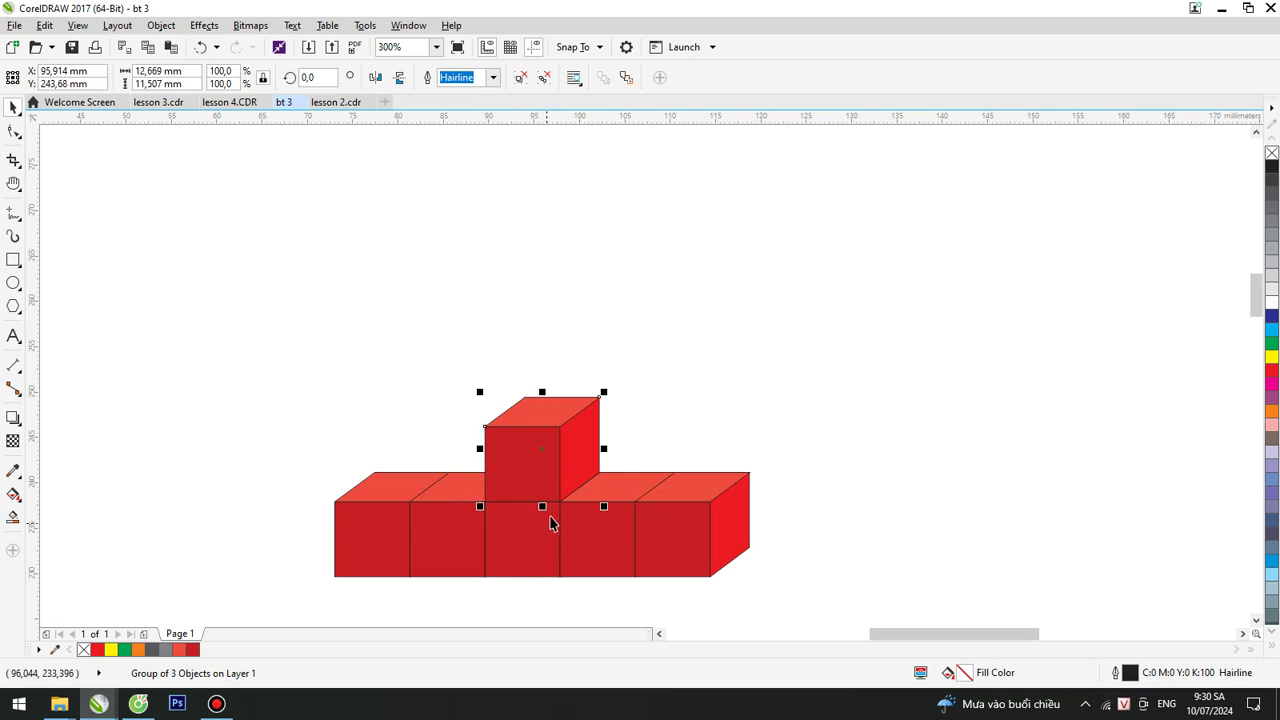
{"action": "left_click_drag", "start_coordinate": [558, 508], "coordinate": [561, 428]}
{"action": "key", "text": "ctrl+r"}
{"action": "key", "text": "ctrl+r"}
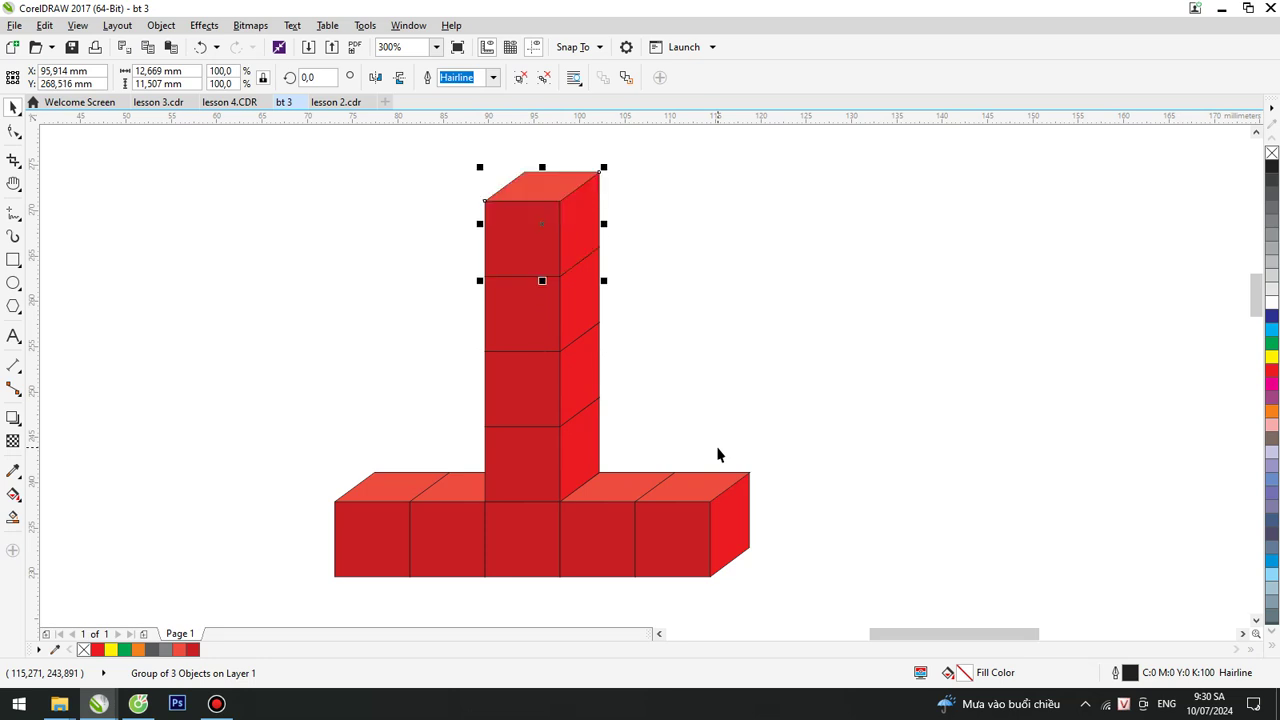
Copy the top cube to the empty area right of the figure, group the column's four cubes, and undo a trial move of the column.
{"action": "left_click_drag", "start_coordinate": [549, 240], "coordinate": [1045, 368]}
{"action": "left_click_drag", "start_coordinate": [446, 141], "coordinate": [618, 530]}
{"action": "left_click", "coordinate": [719, 80]}
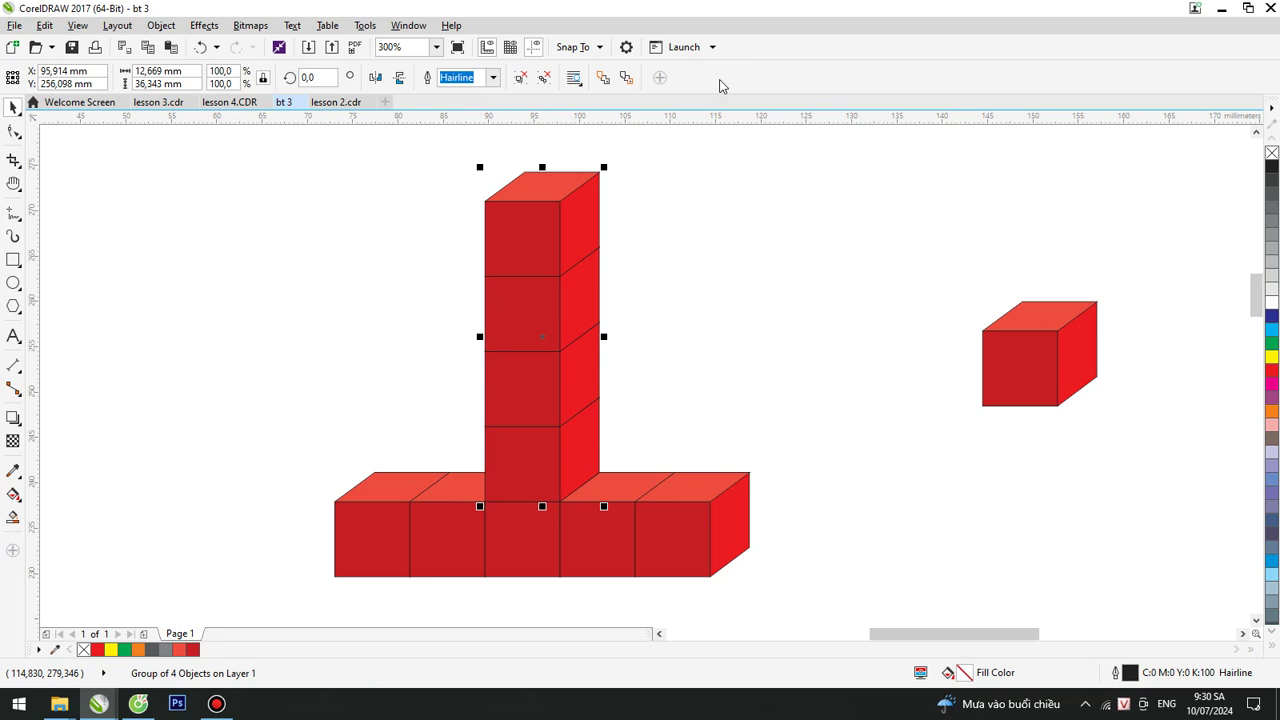
{"action": "left_click", "coordinate": [725, 150]}
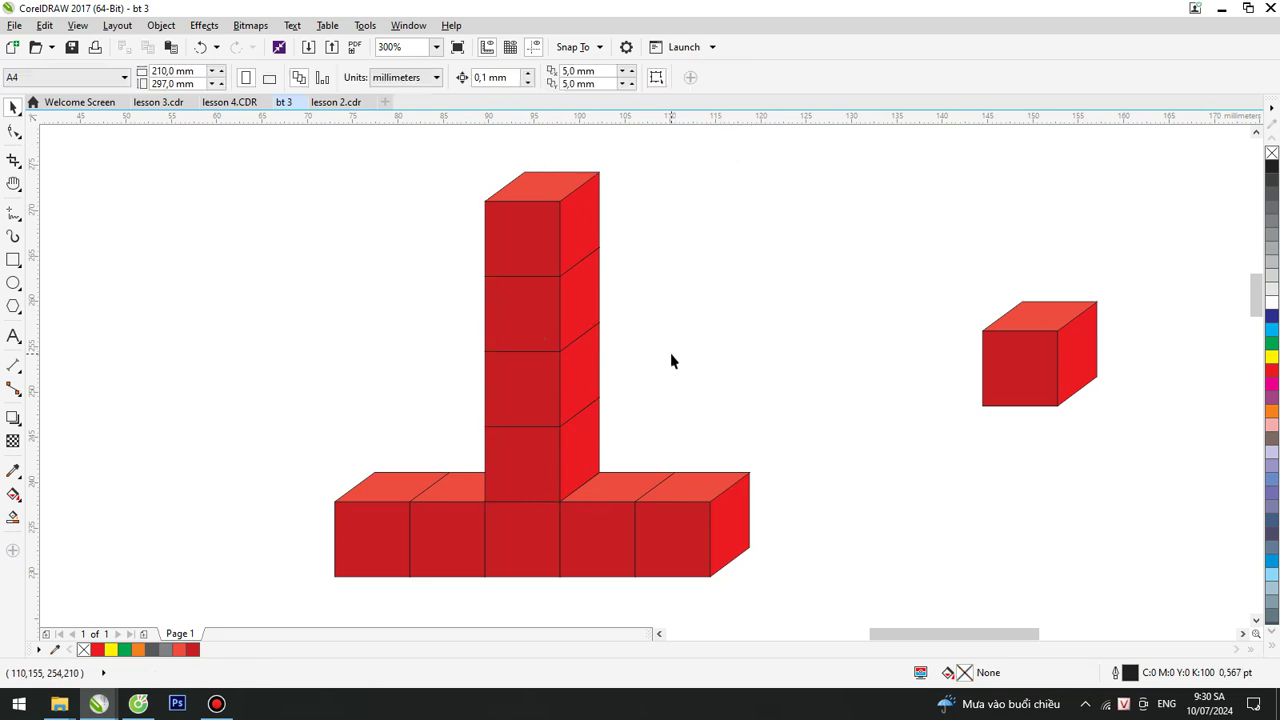
{"action": "left_click_drag", "start_coordinate": [552, 406], "coordinate": [703, 381]}
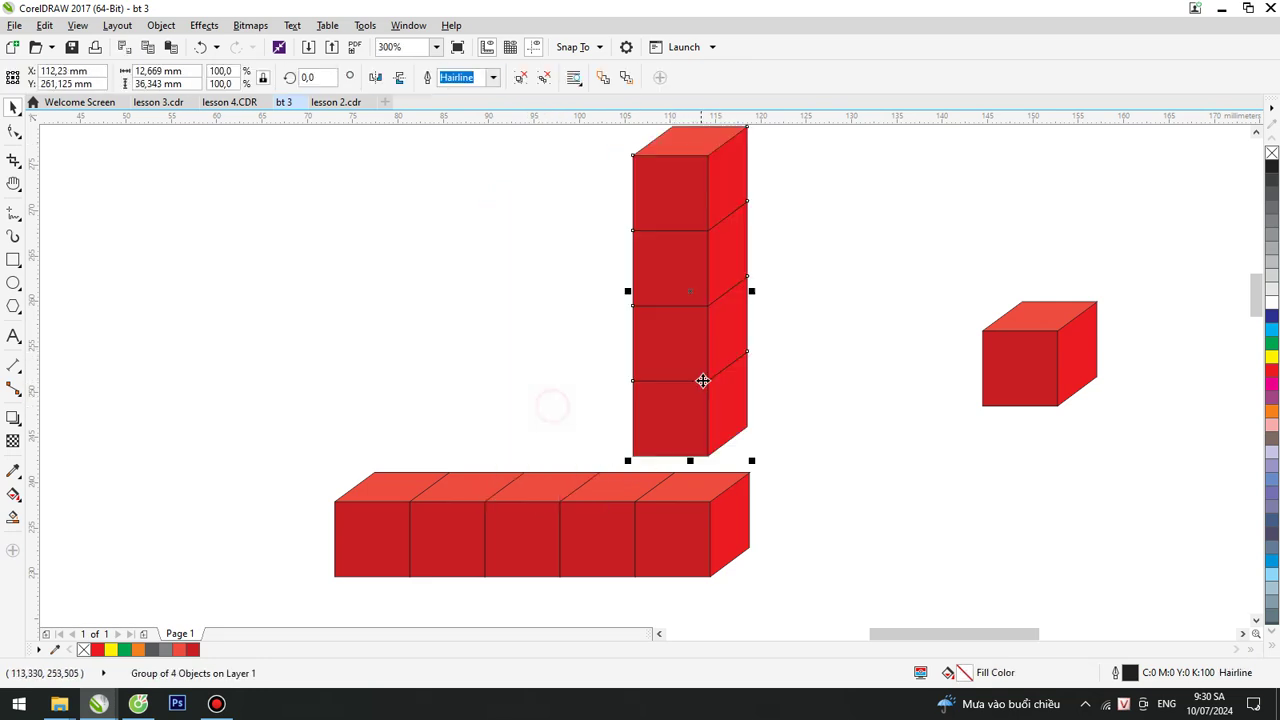
{"action": "key", "text": "ctrl+z"}
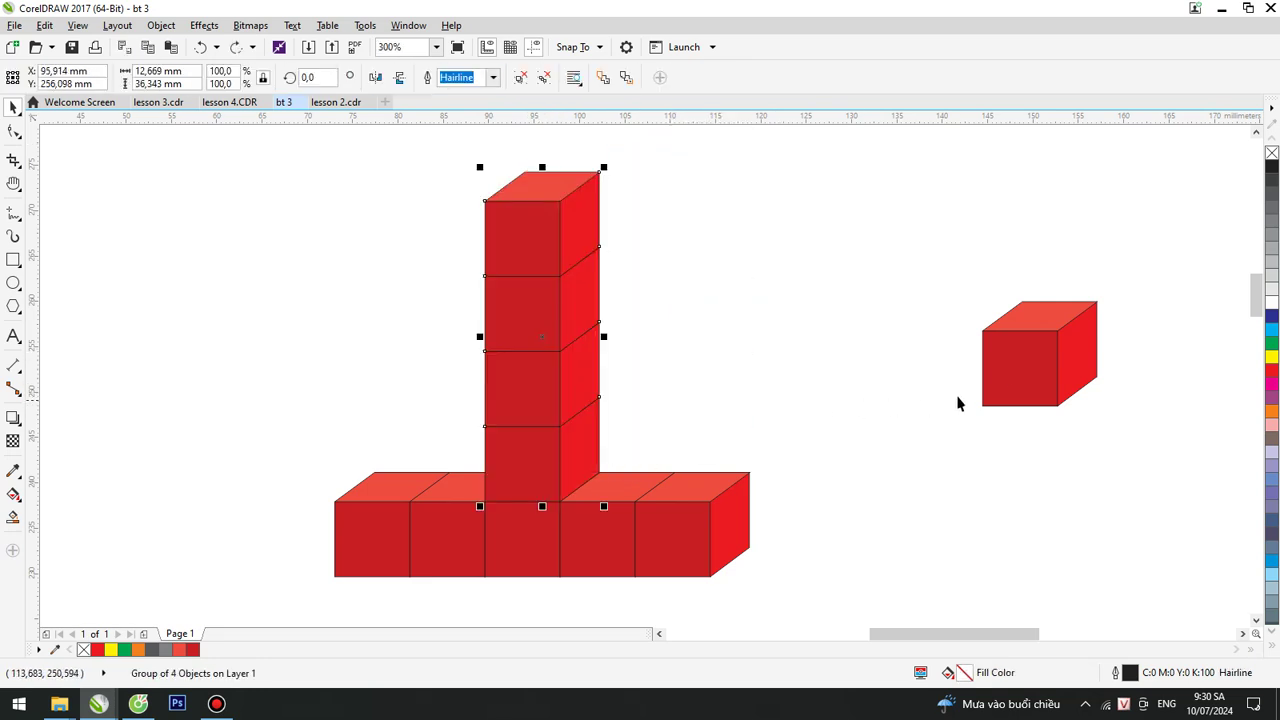
Try the spare cube in front of the row and beside the column, and put it back in the empty area right of the column.
{"action": "left_click", "coordinate": [1042, 406]}
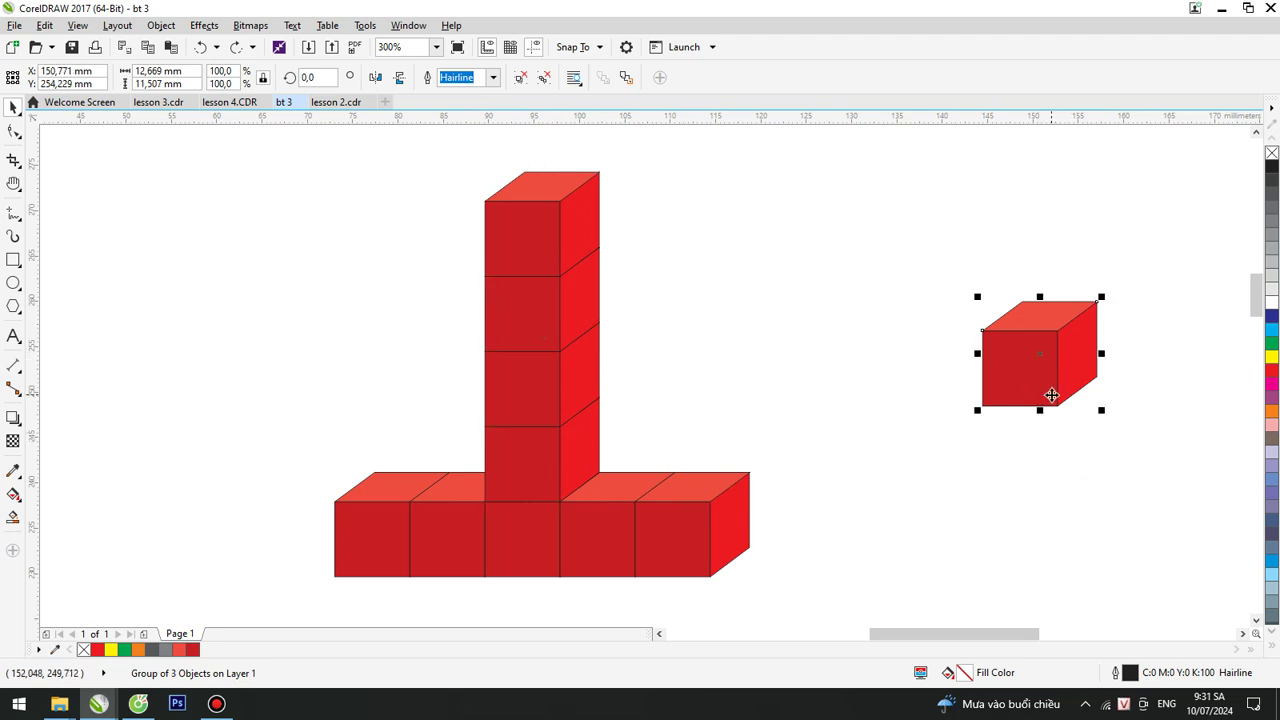
{"action": "left_click_drag", "start_coordinate": [1052, 395], "coordinate": [500, 538]}
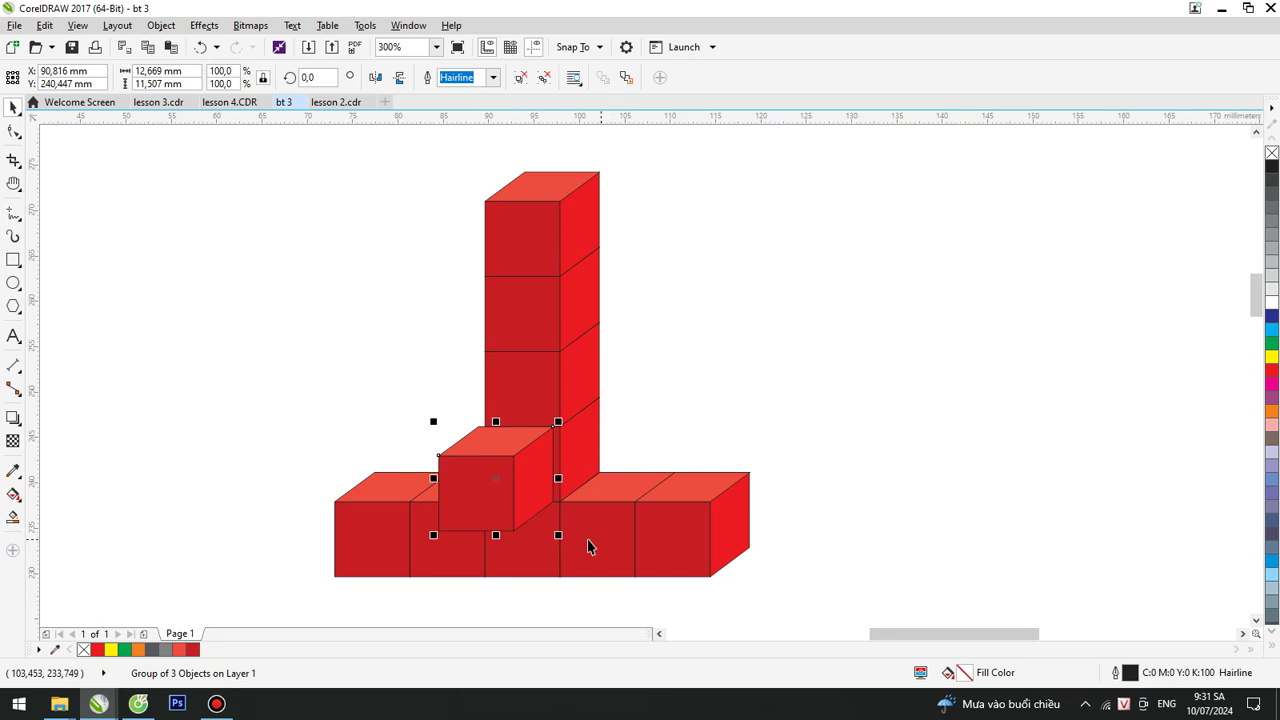
{"action": "left_click_drag", "start_coordinate": [505, 485], "coordinate": [444, 400]}
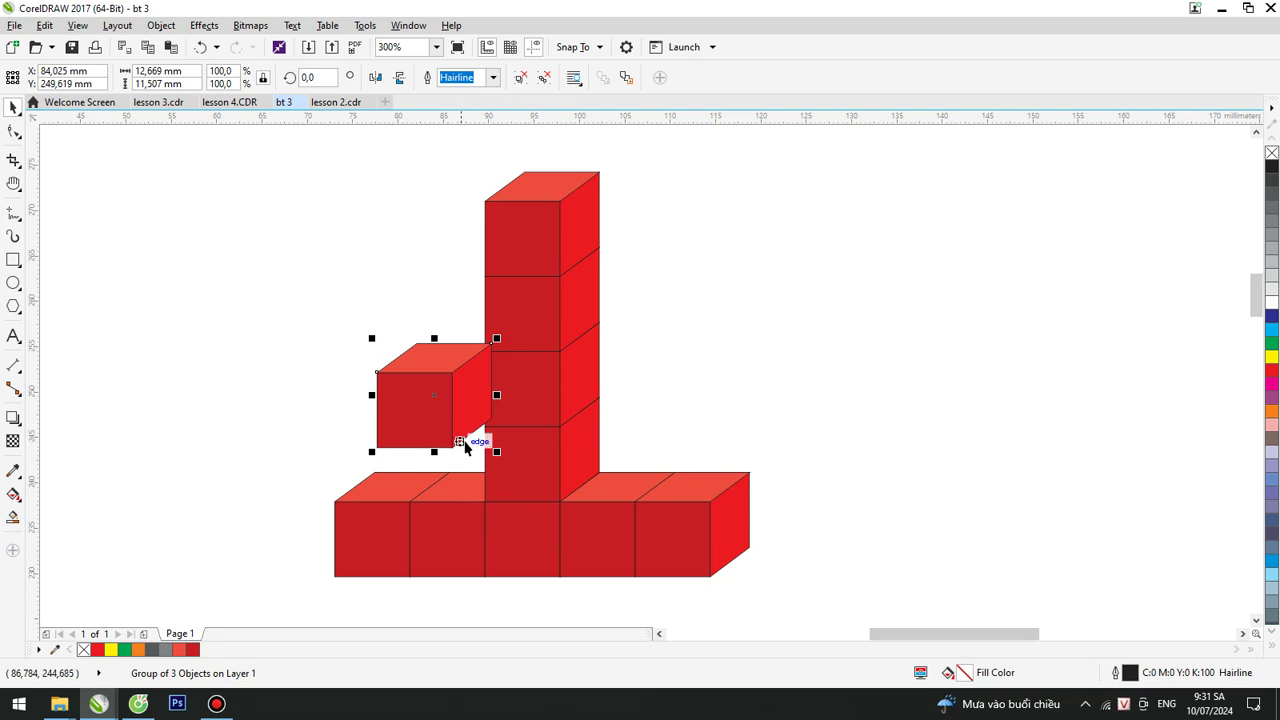
{"action": "left_click_drag", "start_coordinate": [423, 410], "coordinate": [942, 445]}
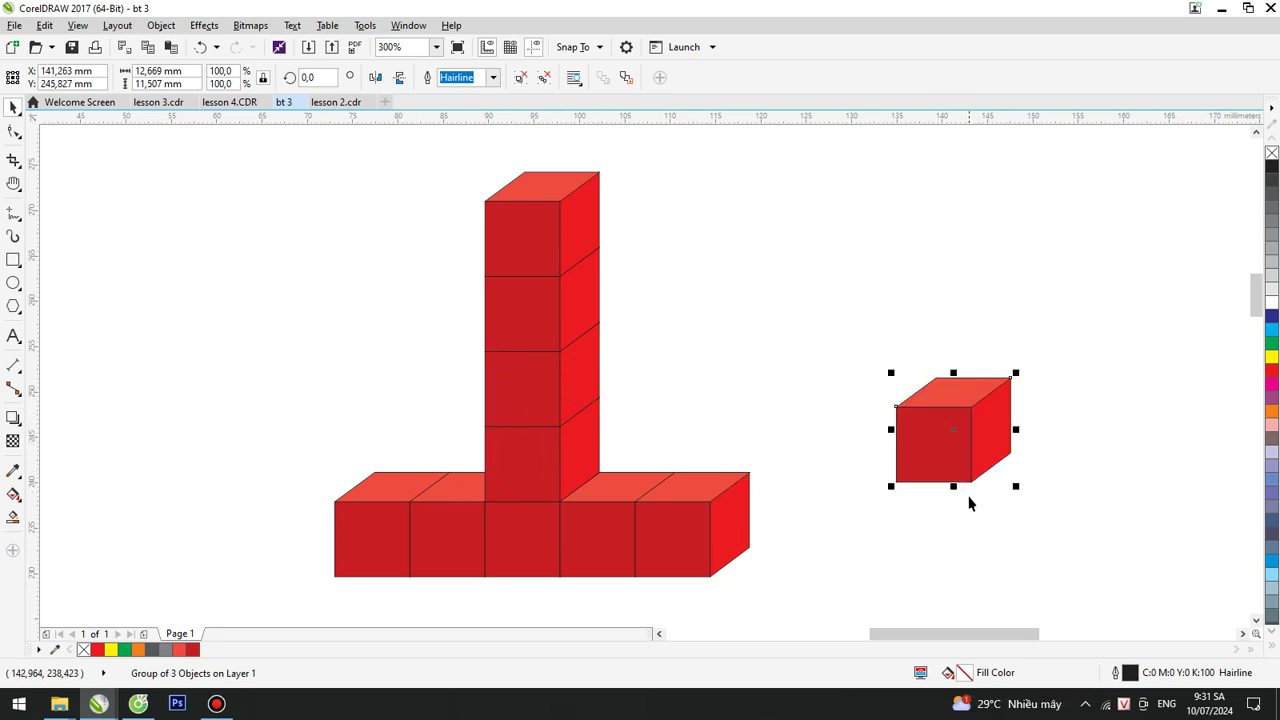
{"action": "left_click_drag", "start_coordinate": [946, 446], "coordinate": [908, 288]}
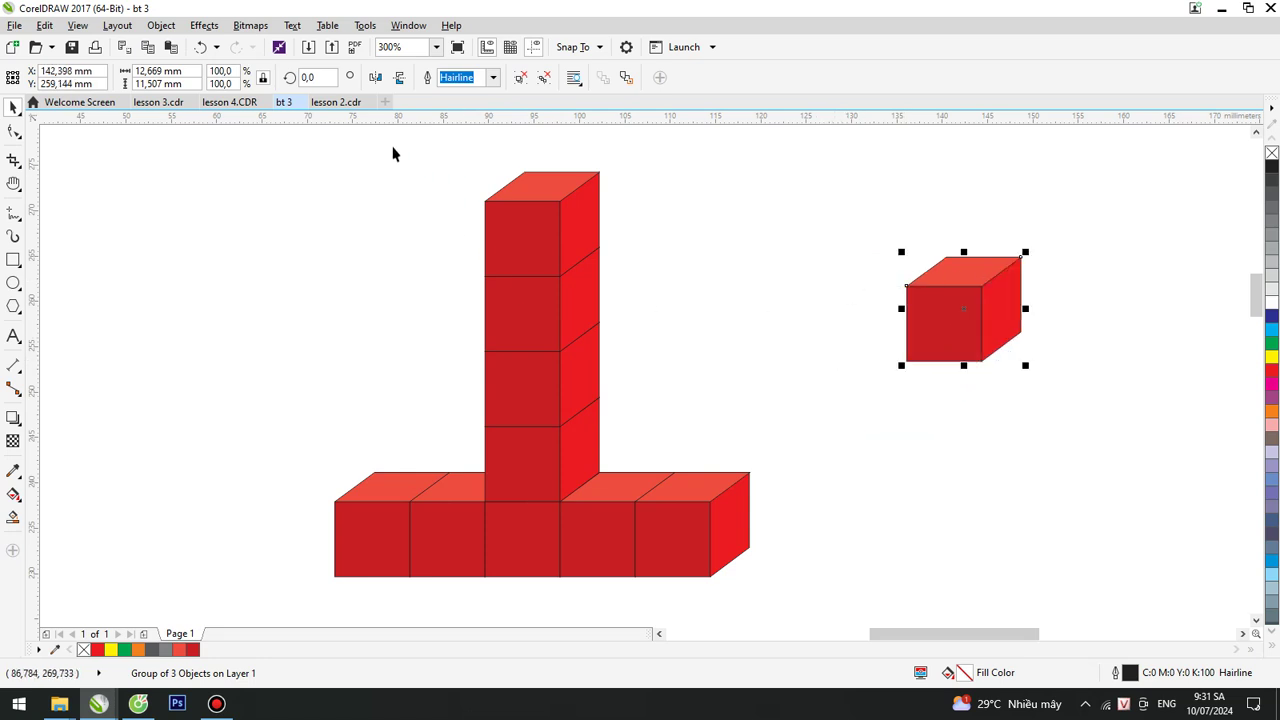
Look at the finished cube figure in lesson 4.CDR and return to the bt 3 document.
{"action": "left_click", "coordinate": [226, 106]}
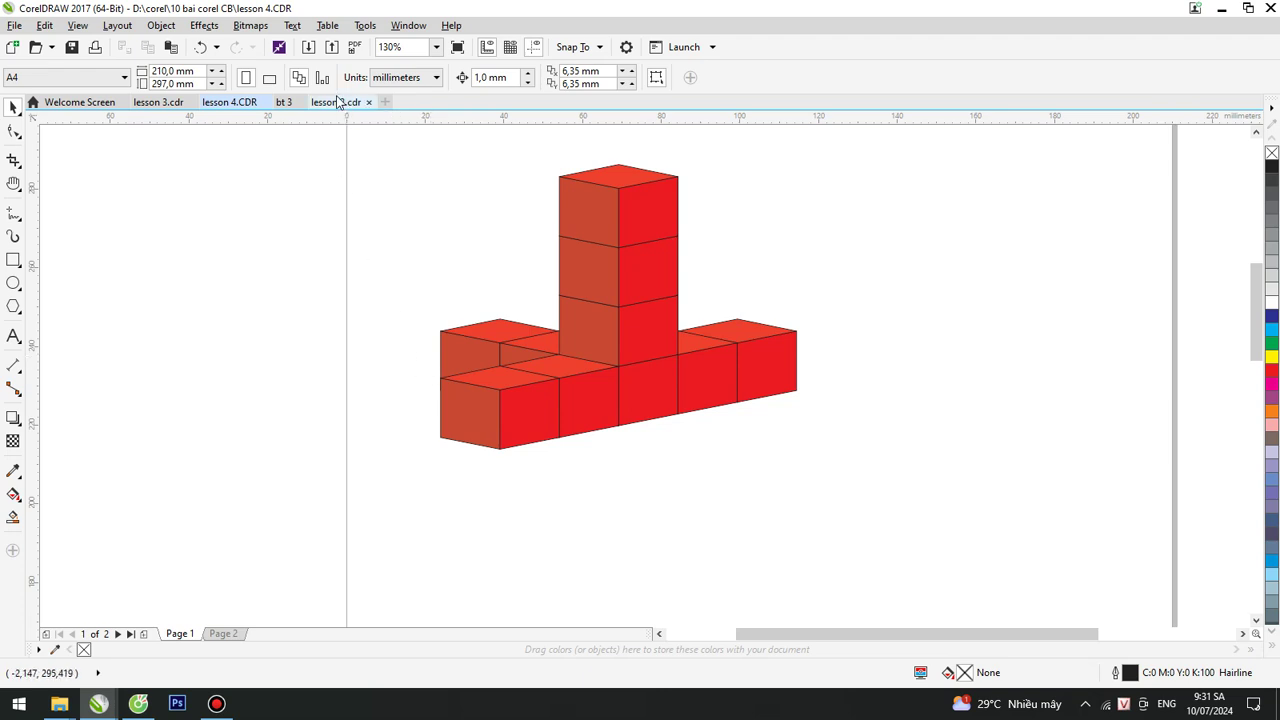
{"action": "left_click", "coordinate": [286, 102]}
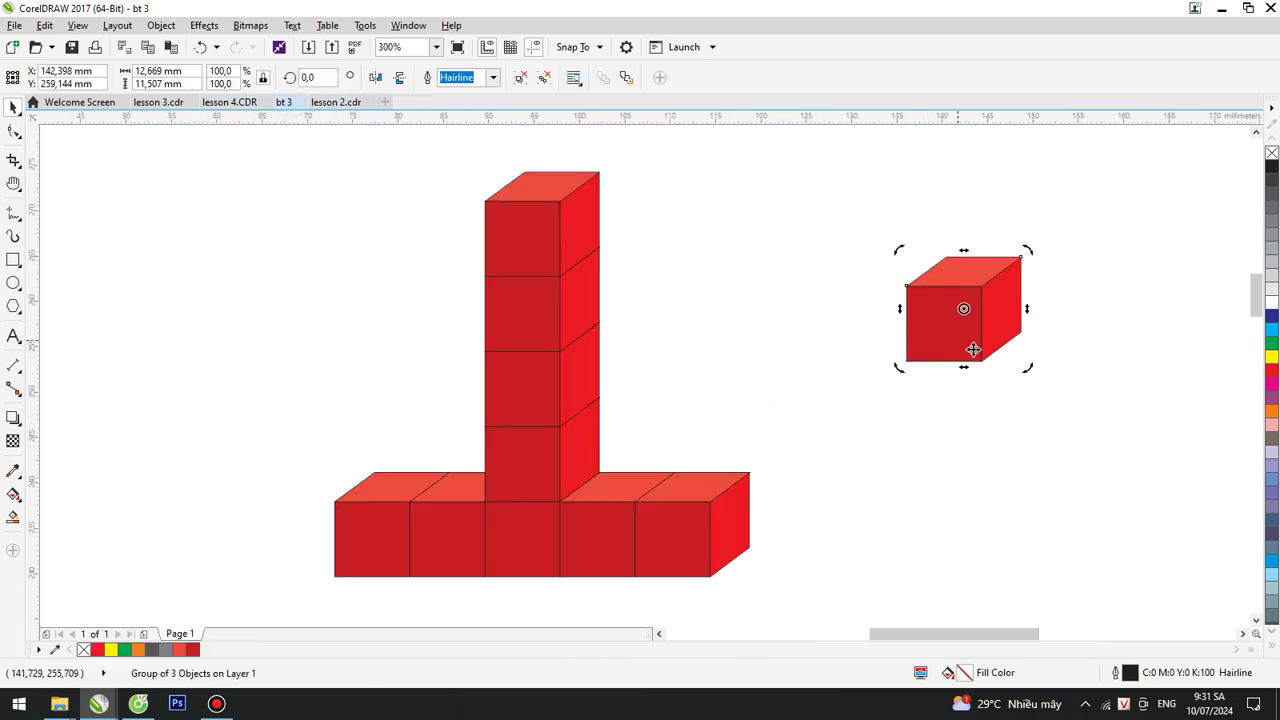
Copy the spare cube to the empty area between it and the column, and undo a trial edge-to-edge alignment of the two cubes.
{"action": "left_click_drag", "start_coordinate": [1020, 332], "coordinate": [942, 323]}
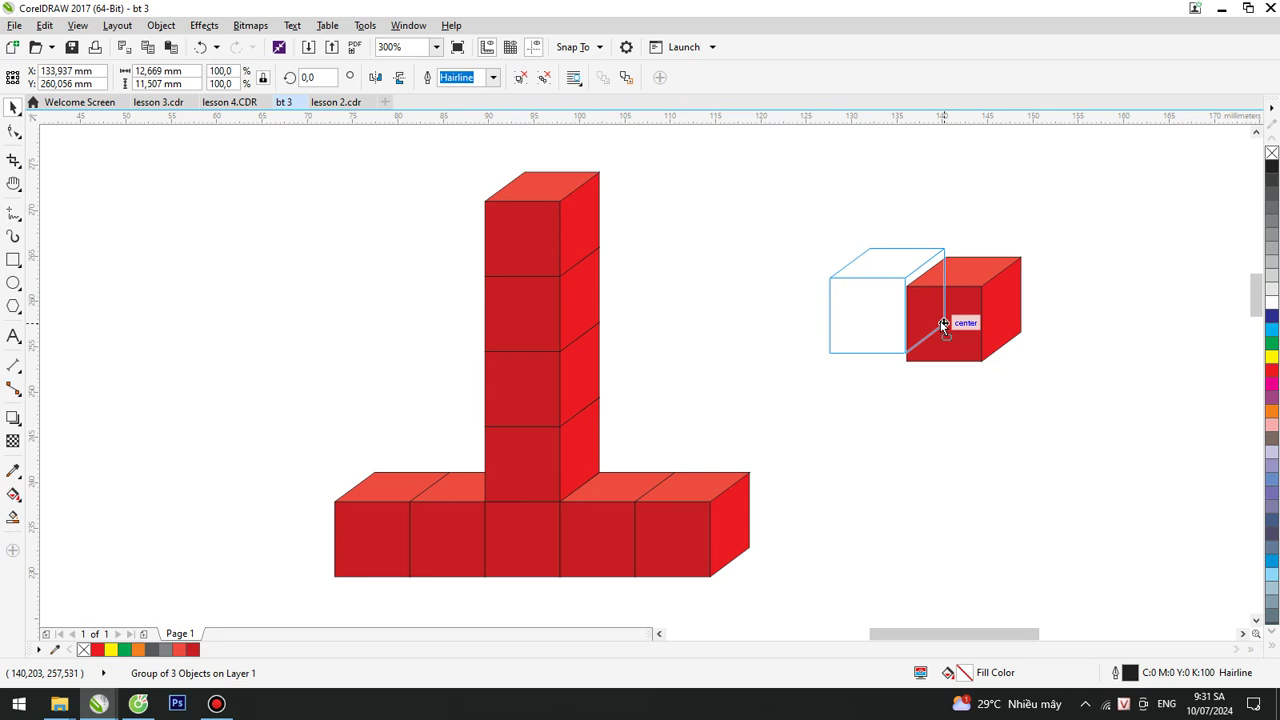
{"action": "left_click_drag", "start_coordinate": [942, 322], "coordinate": [942, 322]}
{"action": "left_click", "coordinate": [936, 457]}
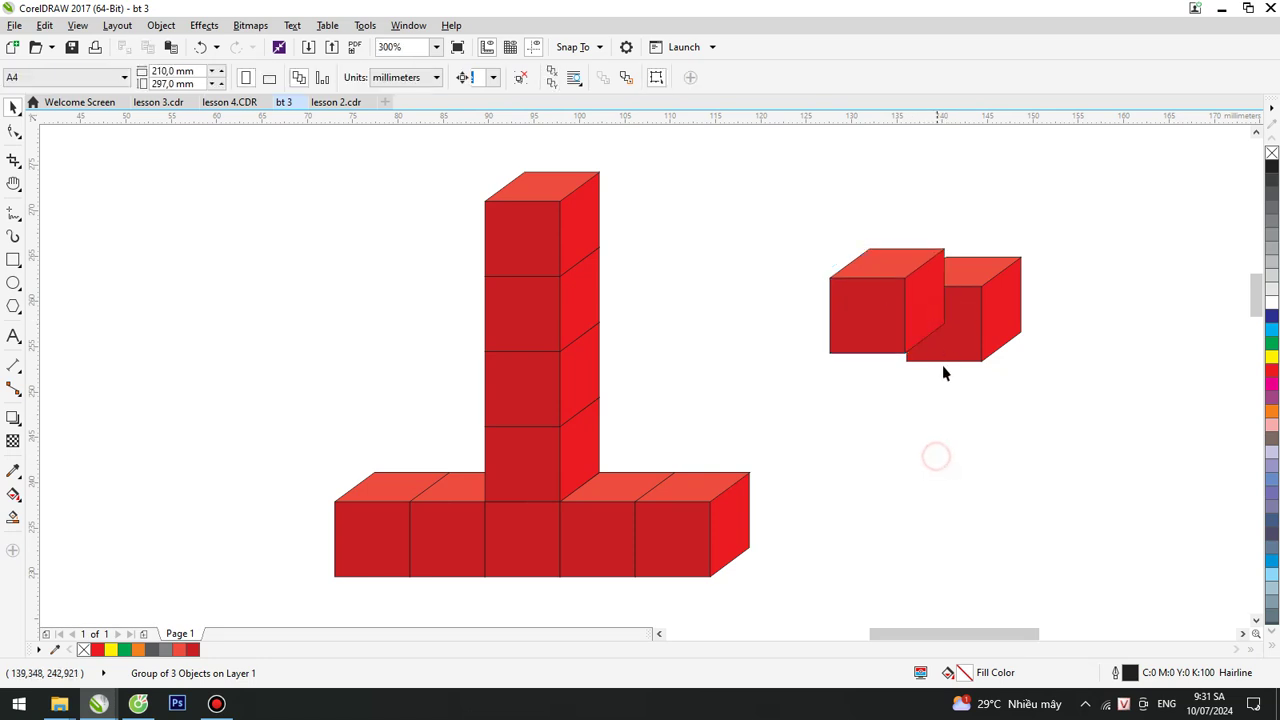
{"action": "left_click", "coordinate": [900, 306]}
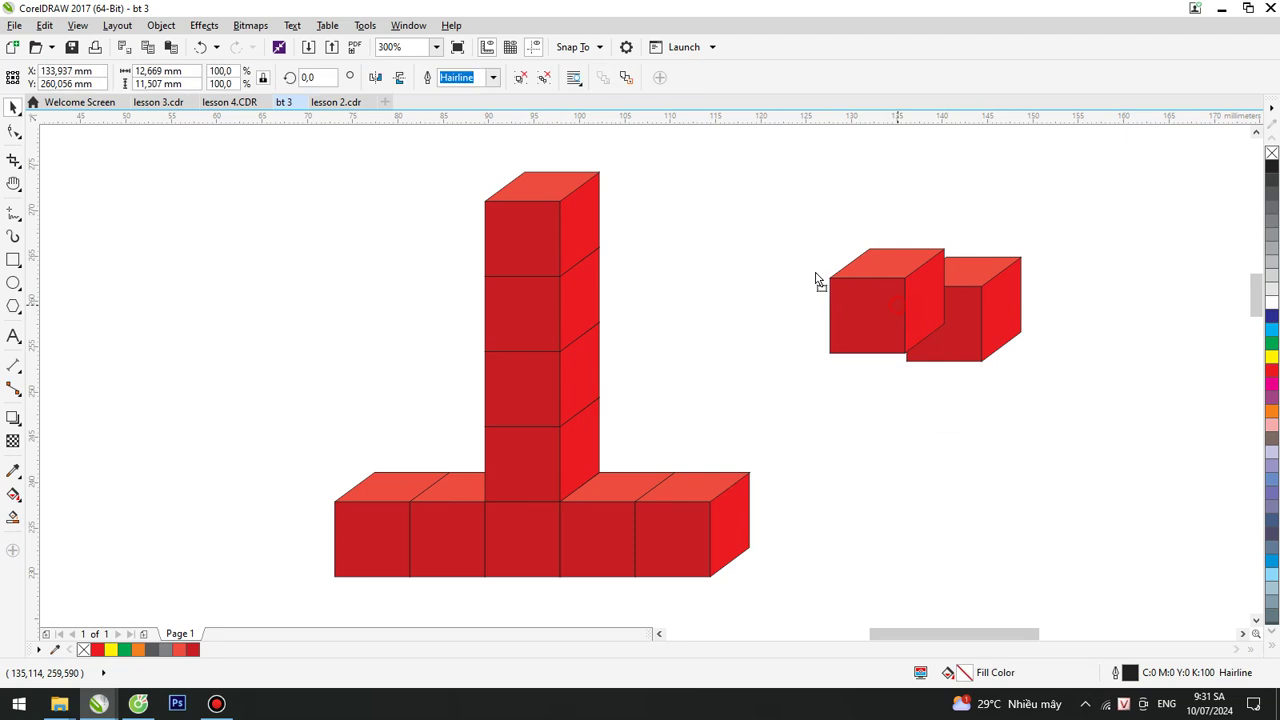
{"action": "key", "text": "ctrl+z"}
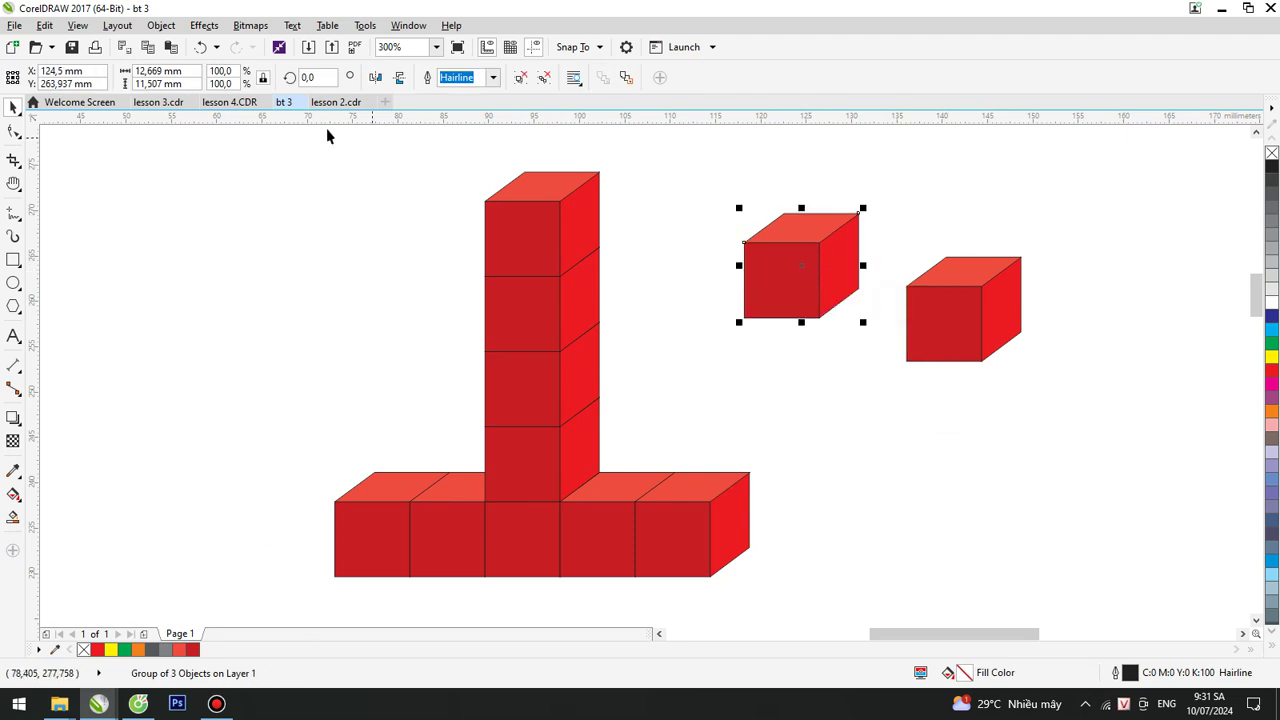
Check the figure in lesson 4.CDR, try rotating the outer spare cube in bt 3 to 348,881°, and undo the rotation.
{"action": "left_click", "coordinate": [229, 101]}
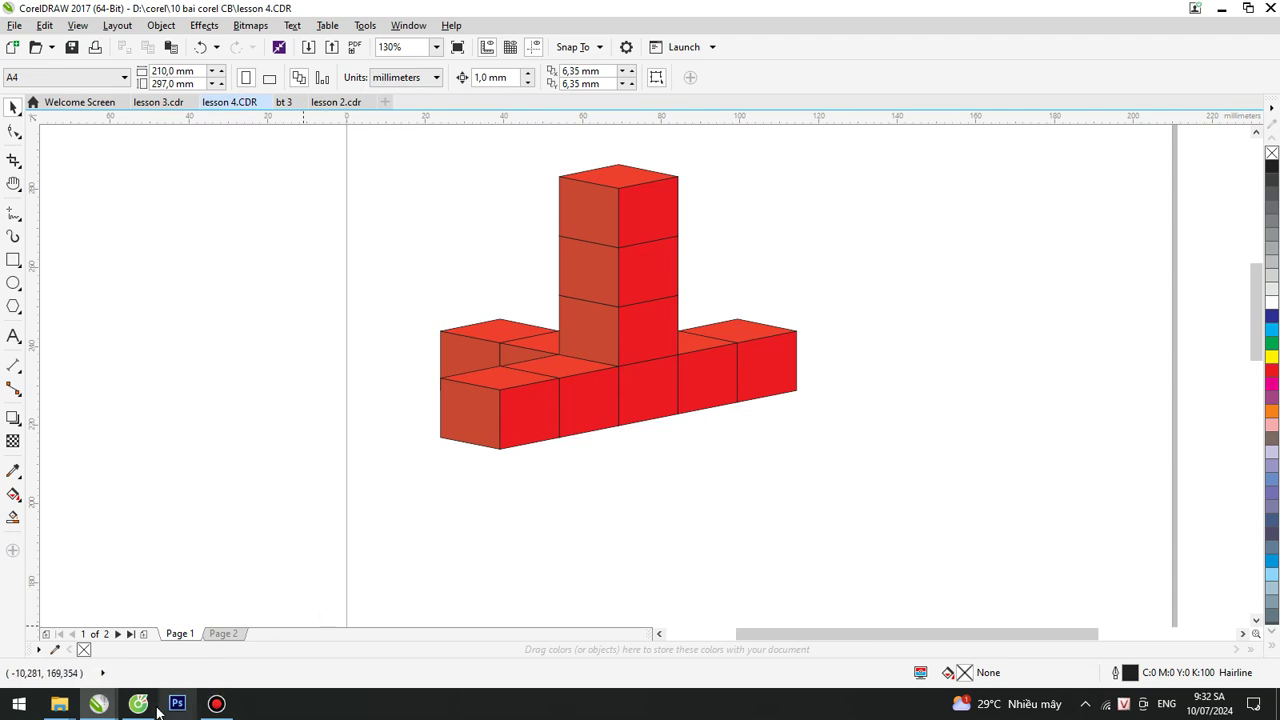
{"action": "left_click", "coordinate": [284, 102]}
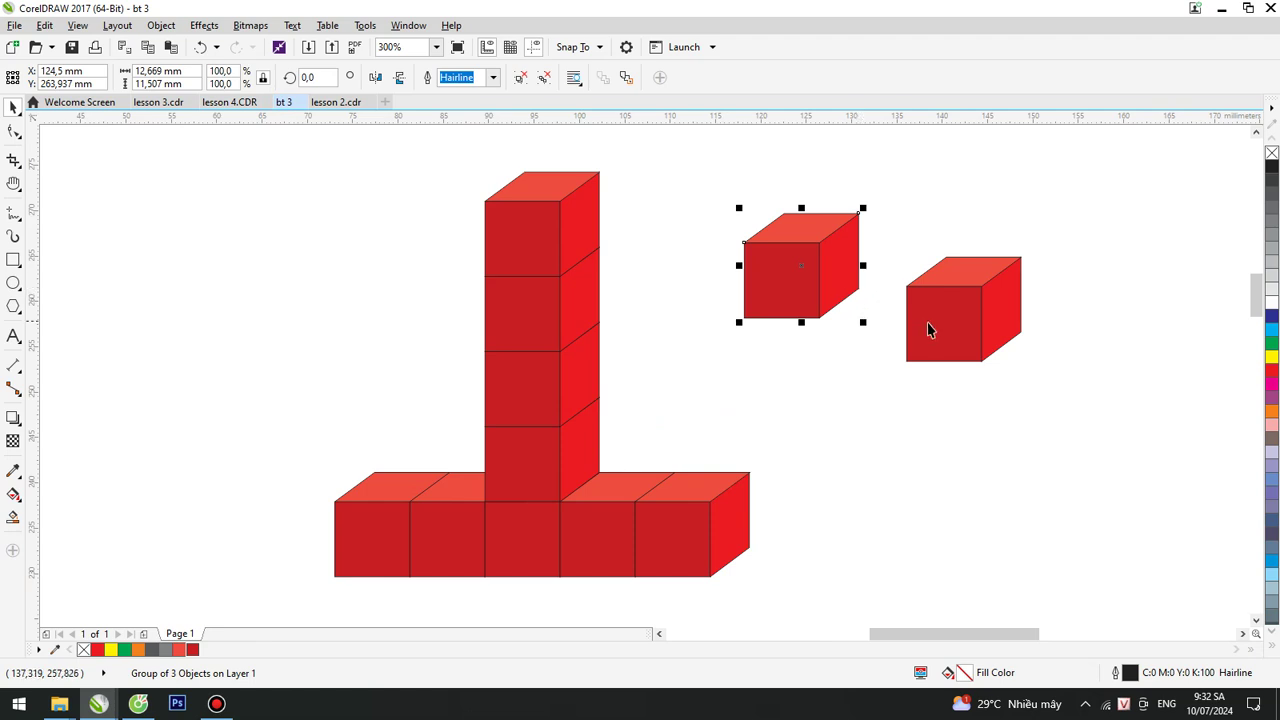
{"action": "left_click", "coordinate": [982, 344]}
{"action": "left_click", "coordinate": [965, 312]}
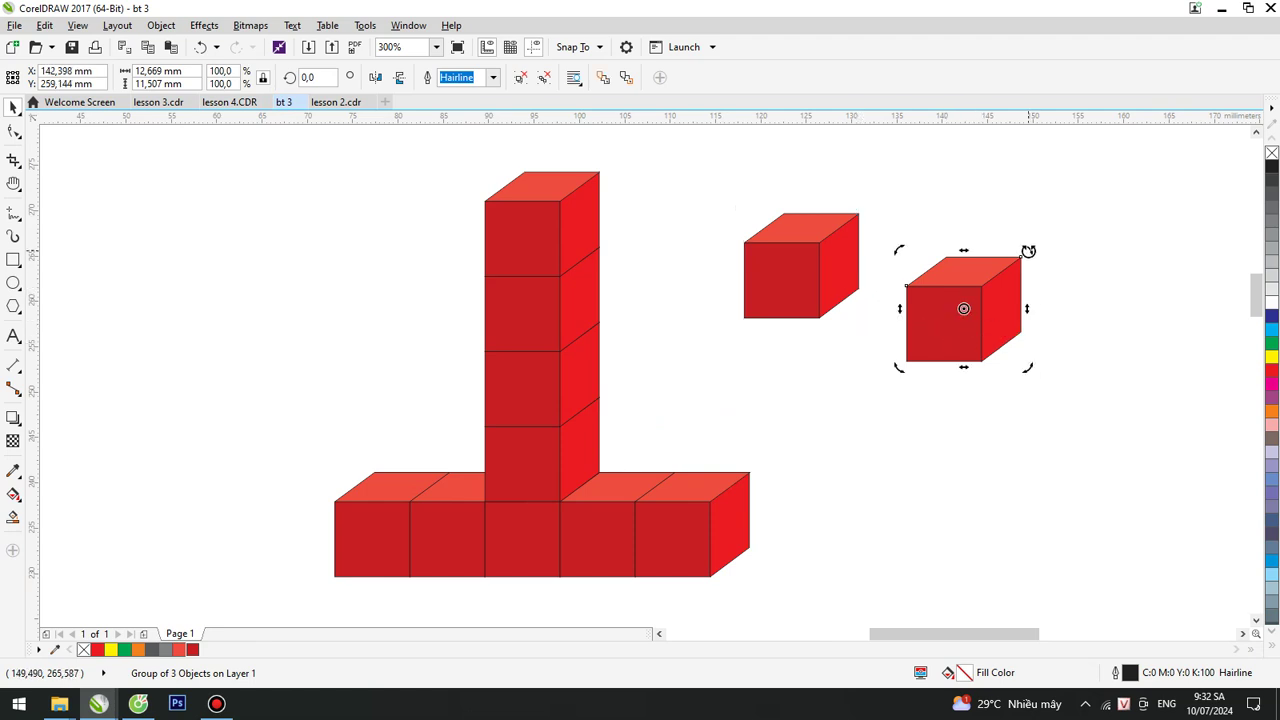
{"action": "left_click_drag", "start_coordinate": [1028, 250], "coordinate": [1039, 264]}
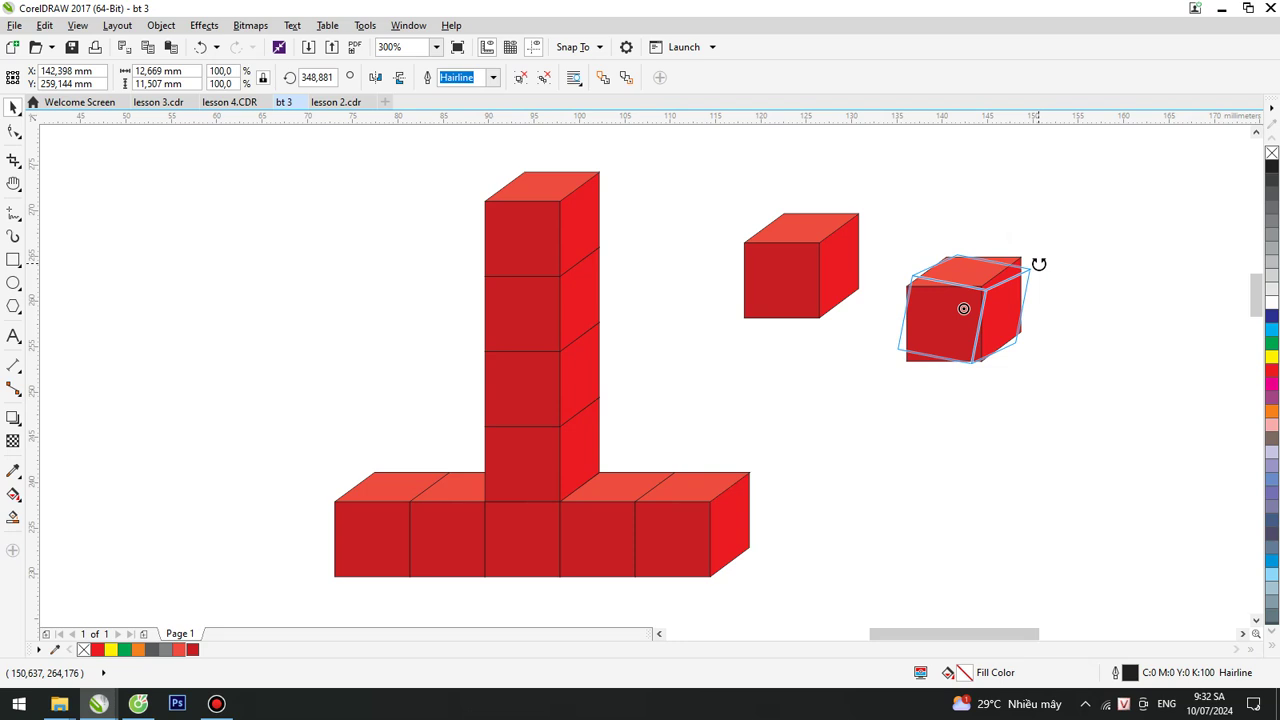
{"action": "left_click_drag", "start_coordinate": [1038, 264], "coordinate": [1039, 266]}
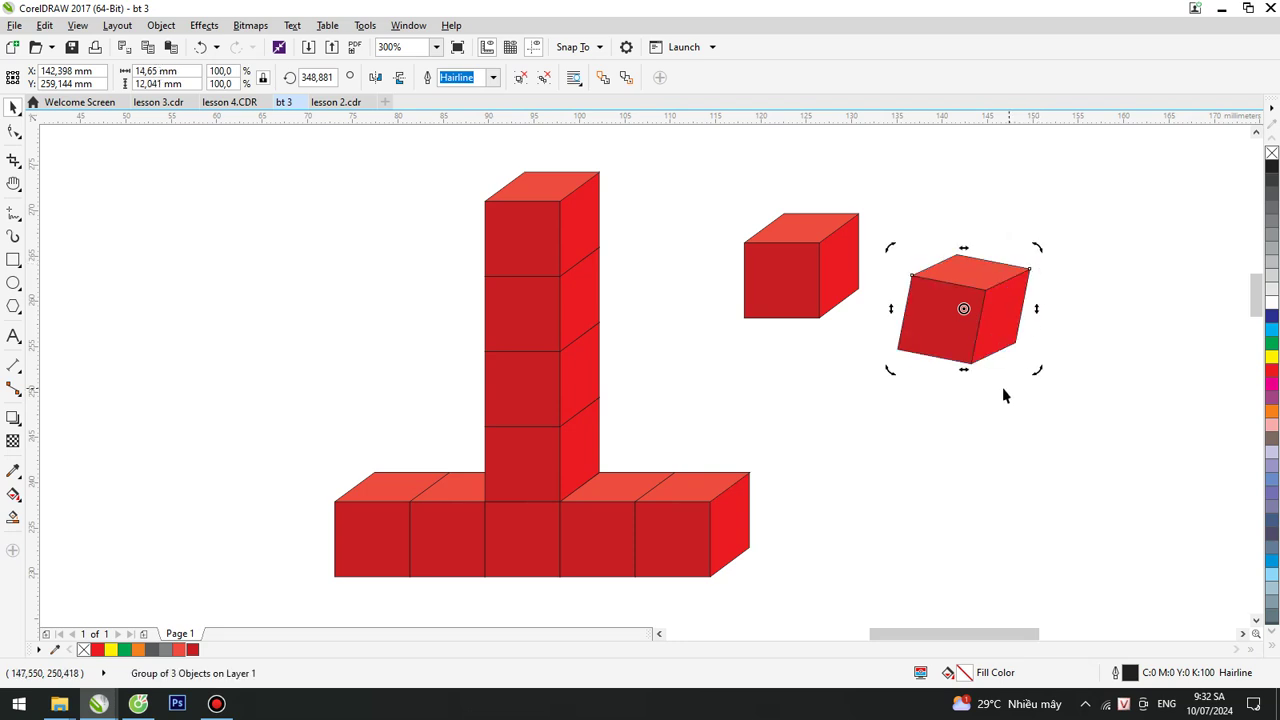
{"action": "key", "text": "ctrl+z"}
{"action": "left_click", "coordinate": [760, 398]}
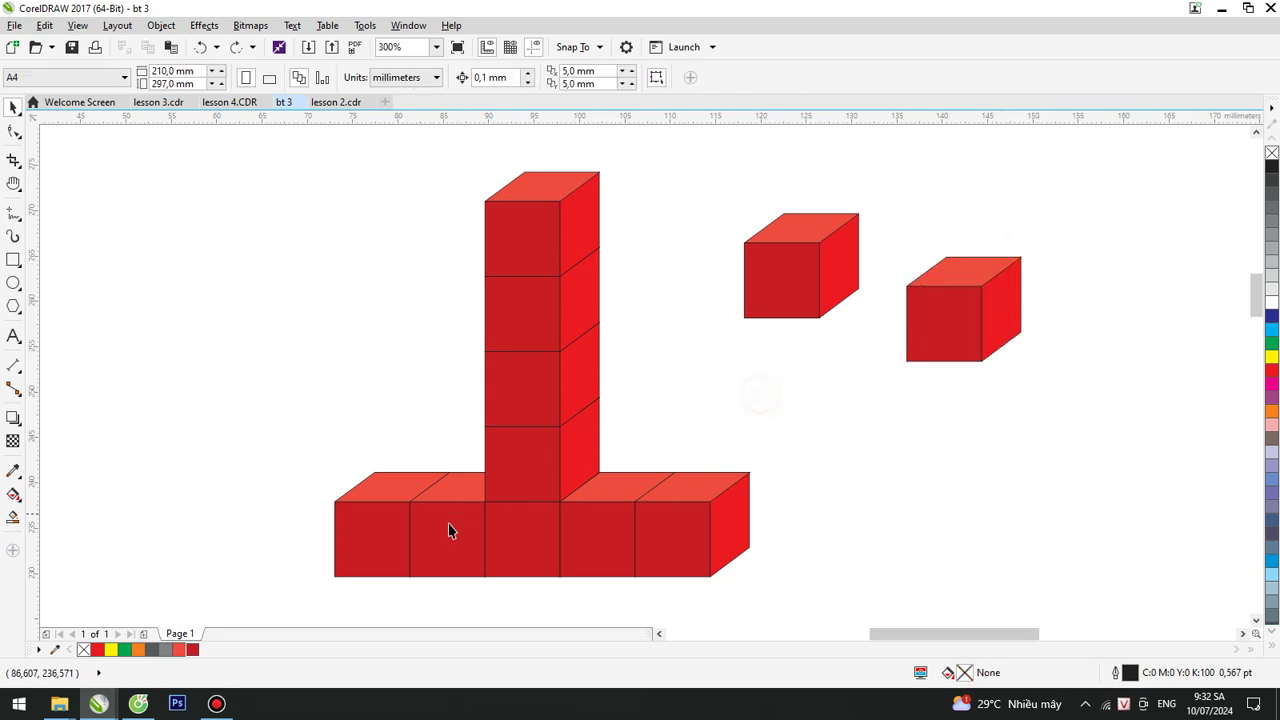
Move the spare cube nearest the column to the column's left side, order it behind the row, and align it with the column's edges.
{"action": "left_click", "coordinate": [777, 298]}
{"action": "left_click_drag", "start_coordinate": [864, 296], "coordinate": [487, 471]}
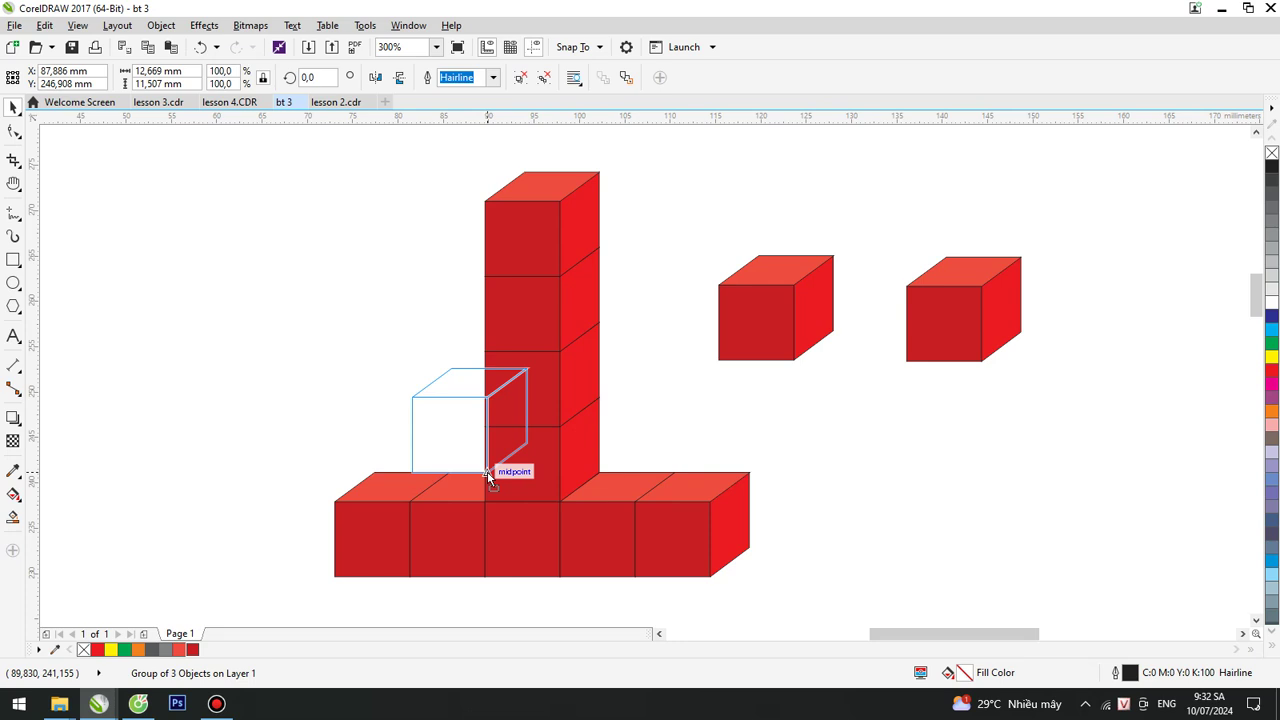
{"action": "left_click_drag", "start_coordinate": [487, 471], "coordinate": [487, 471]}
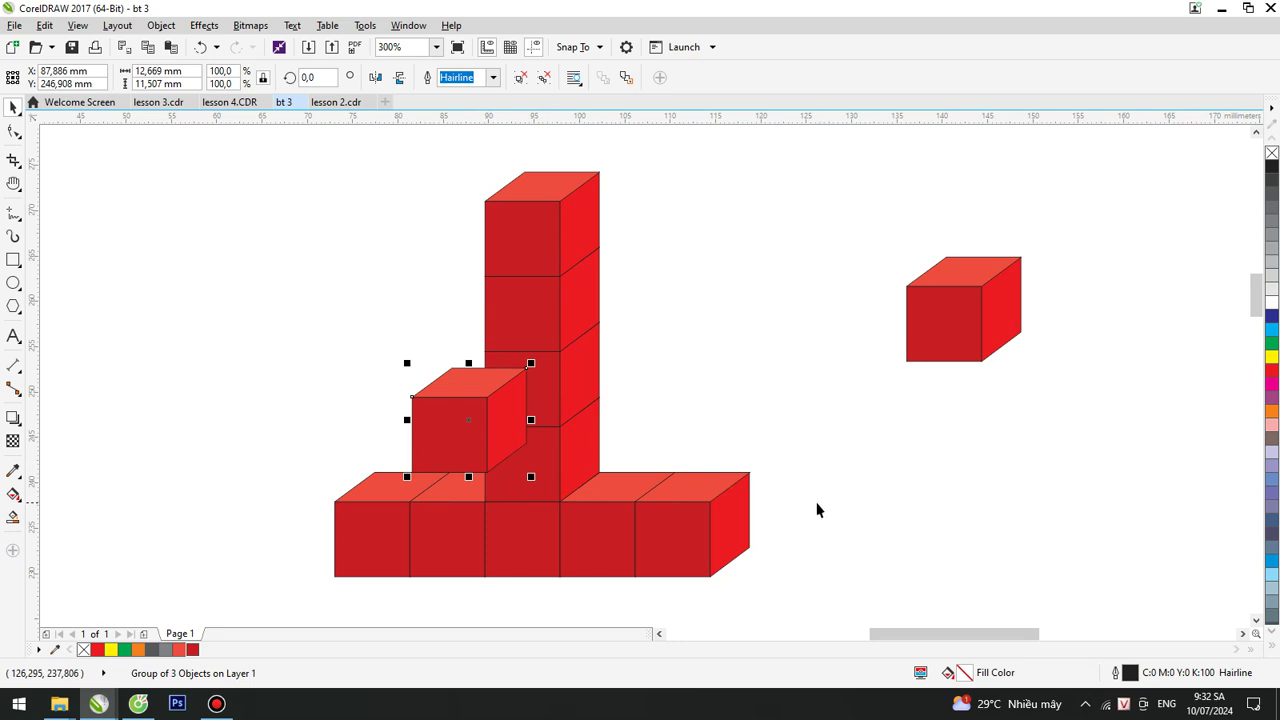
{"action": "right_click", "coordinate": [450, 438]}
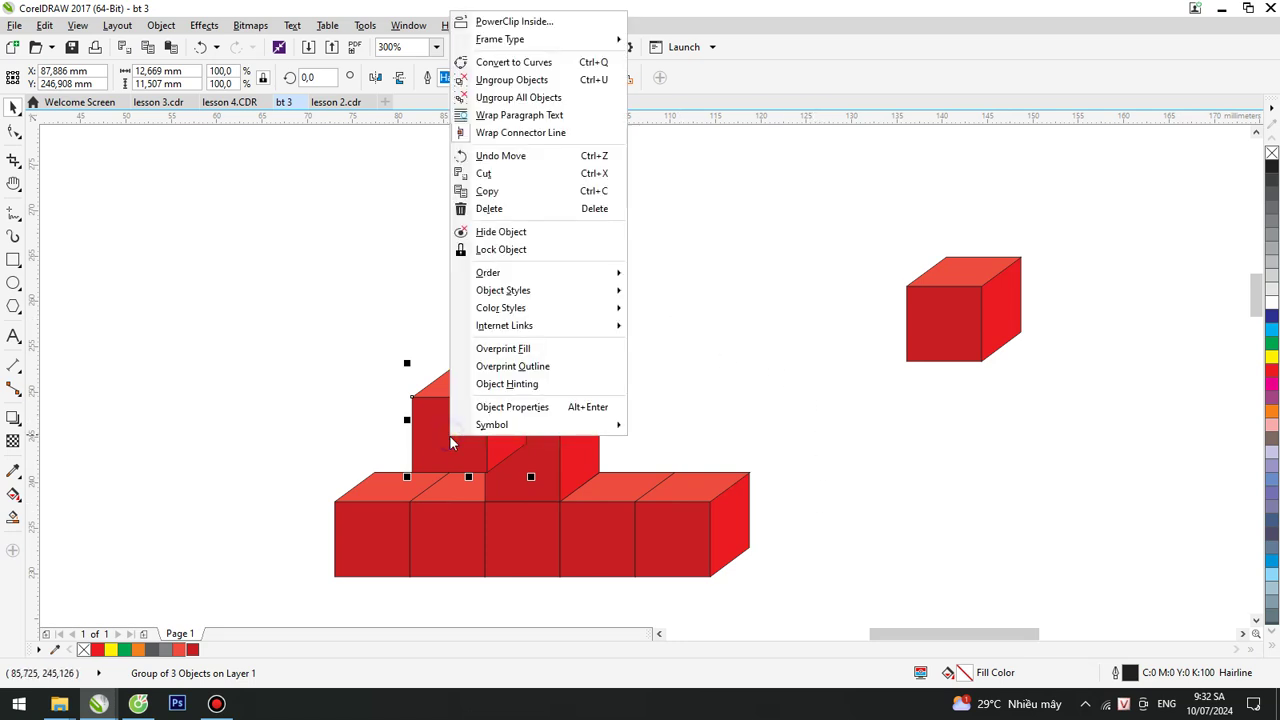
{"action": "mouse_move", "coordinate": [517, 278]}
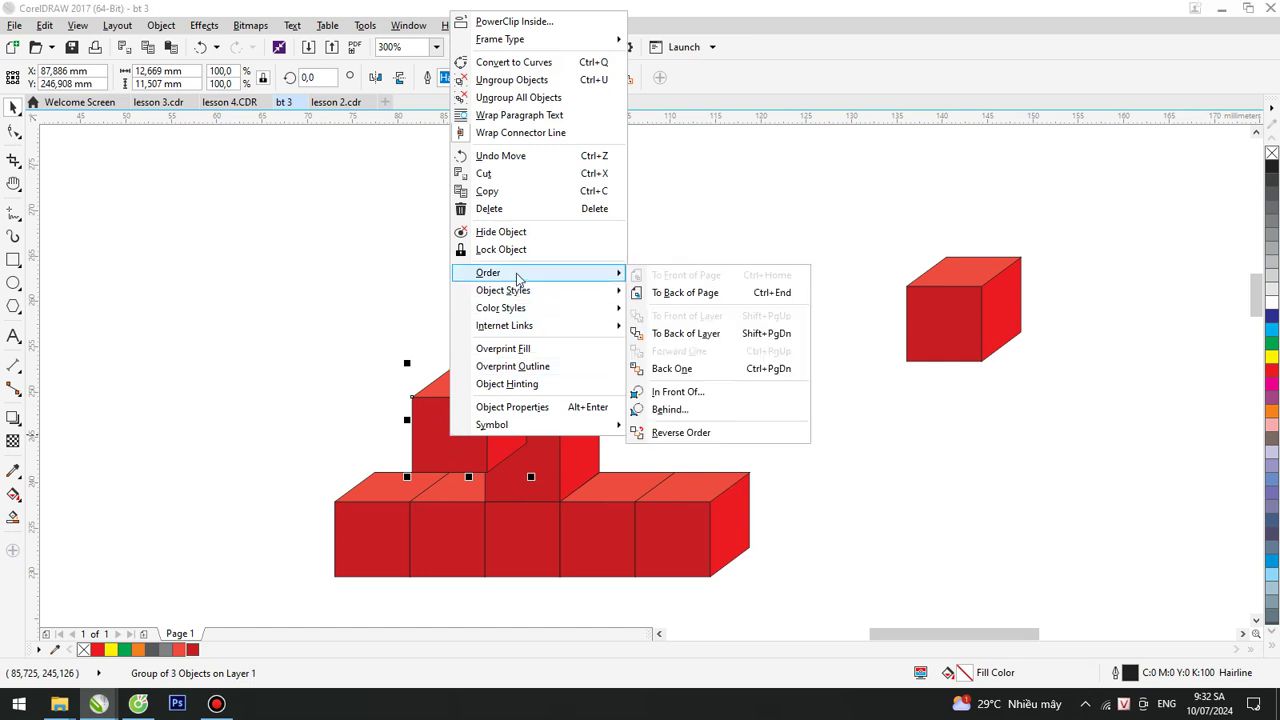
{"action": "left_click", "coordinate": [675, 409]}
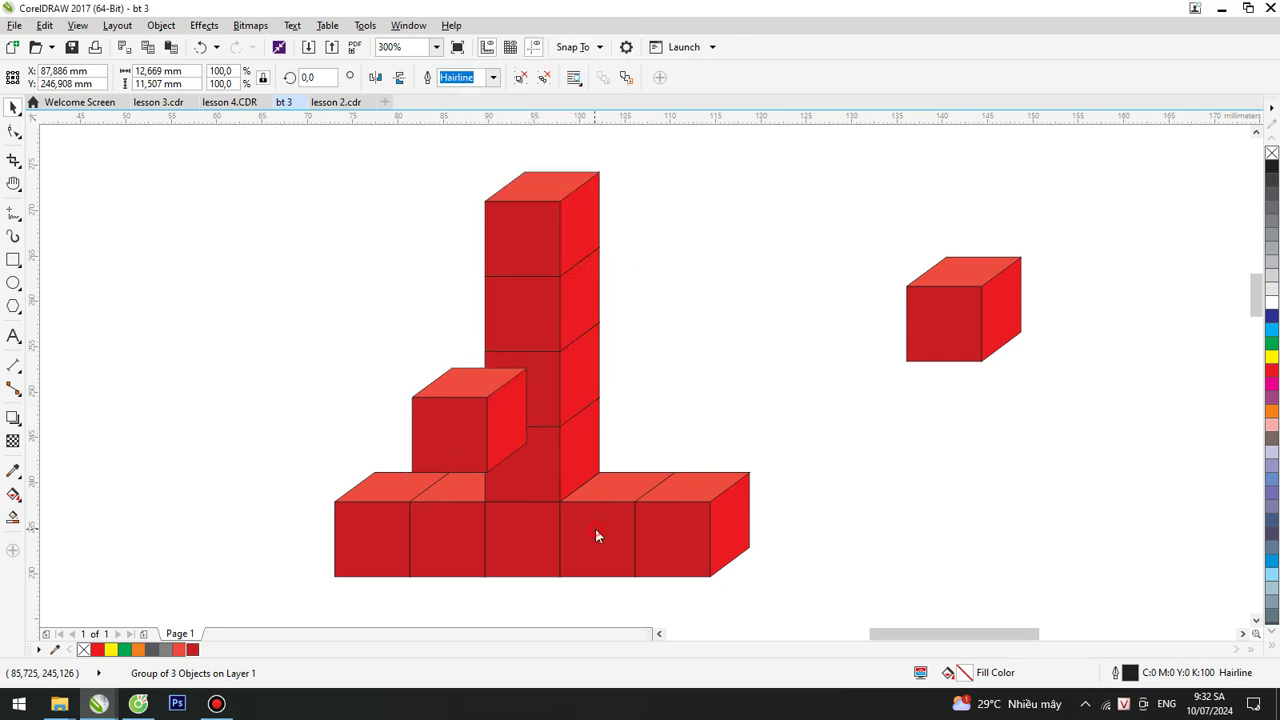
{"action": "left_click", "coordinate": [595, 528]}
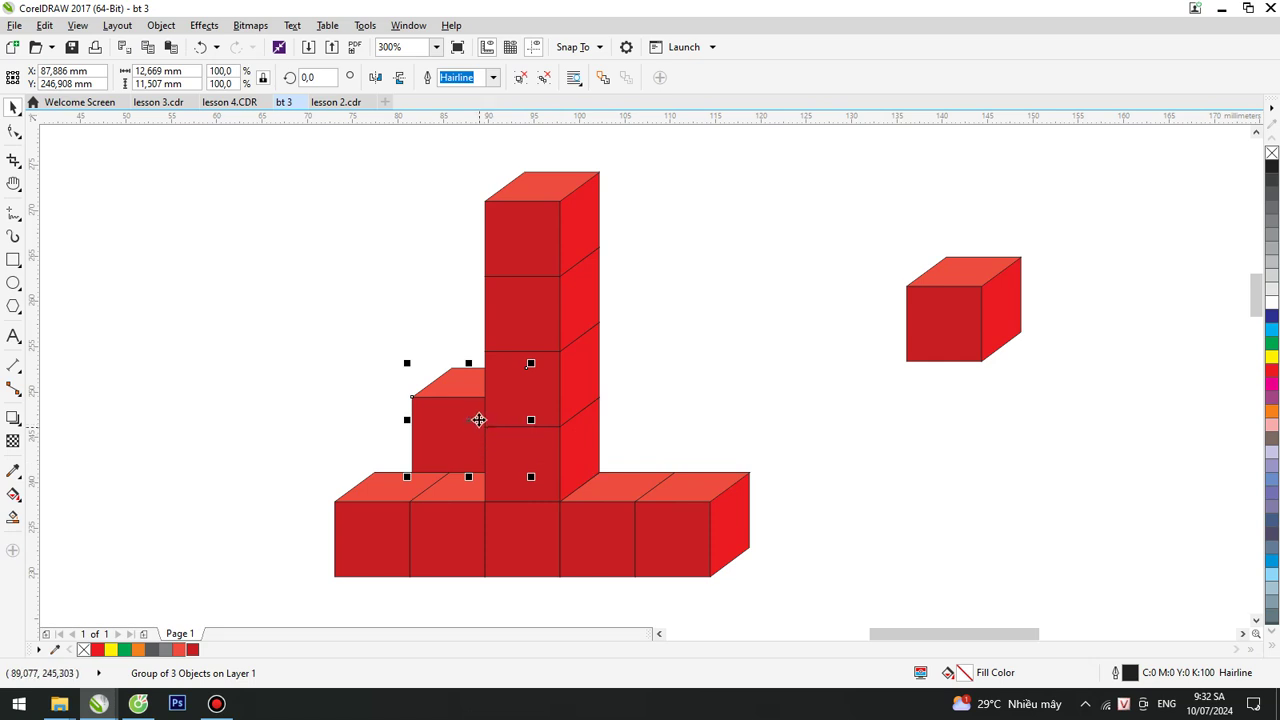
{"action": "left_click_drag", "start_coordinate": [486, 478], "coordinate": [484, 507]}
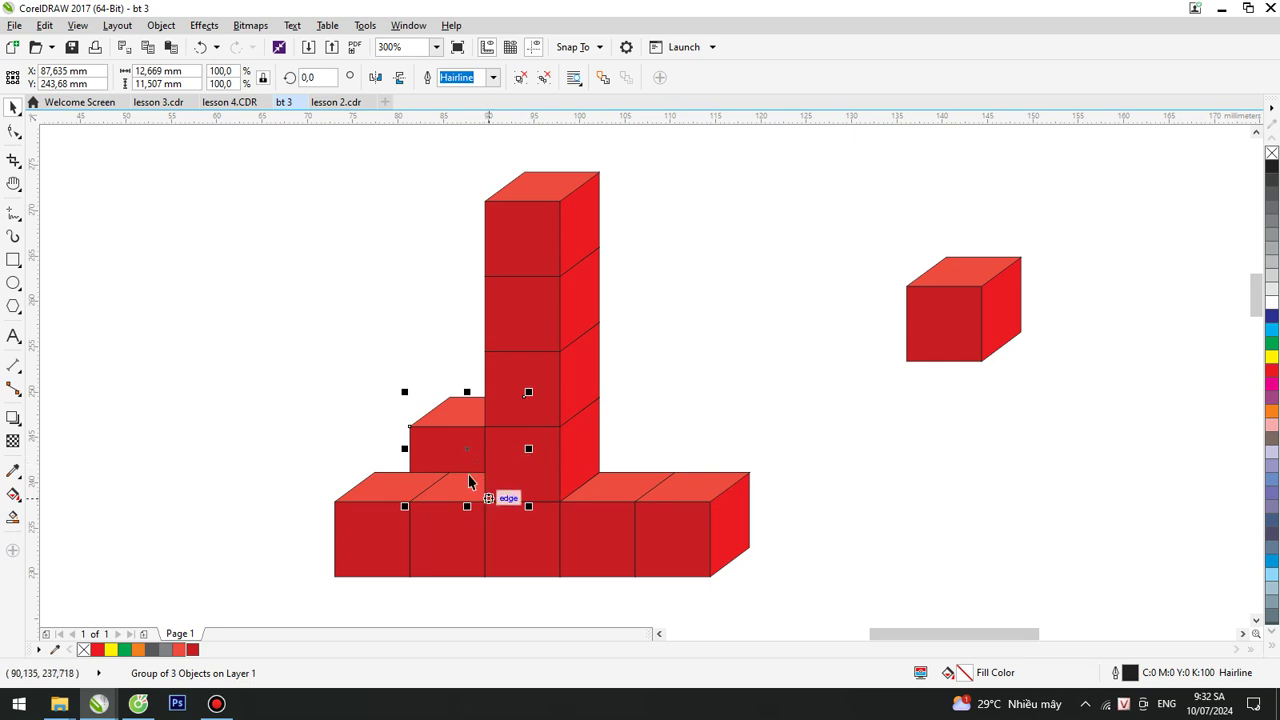
Copy the cube behind the row, try the copy left of the column, and place it against the column's right side.
{"action": "left_click_drag", "start_coordinate": [422, 433], "coordinate": [319, 324]}
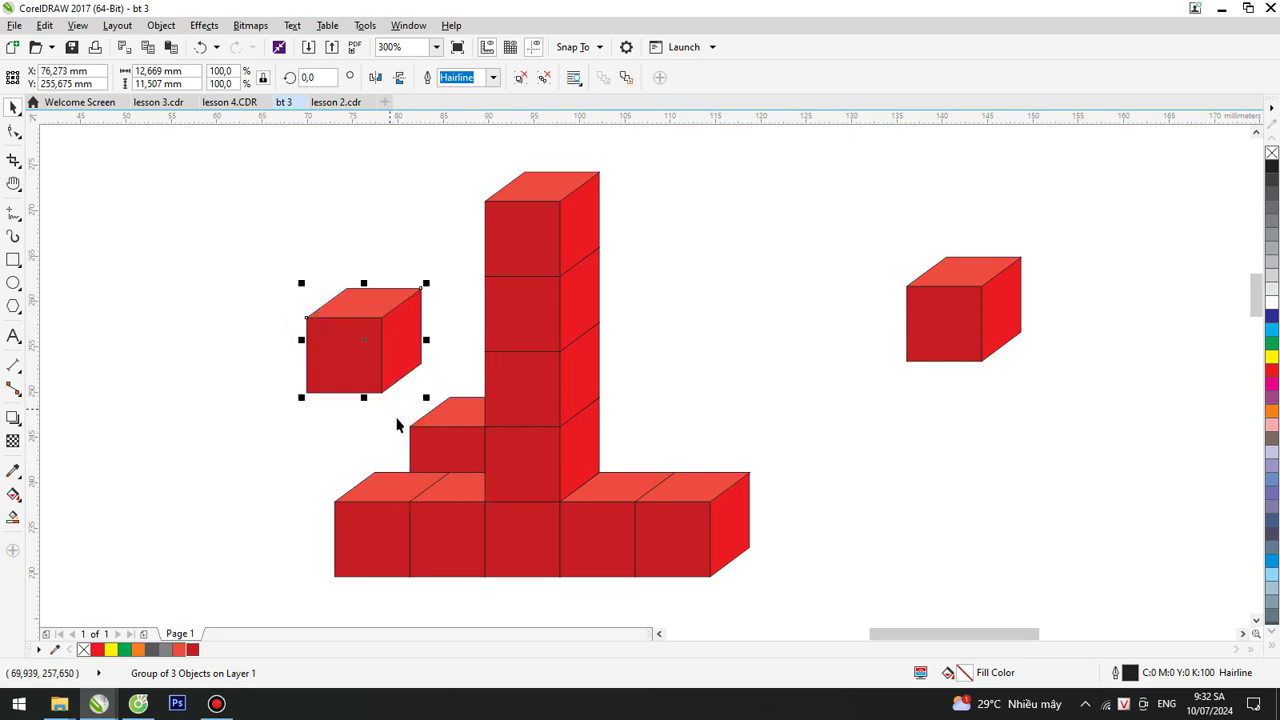
{"action": "left_click_drag", "start_coordinate": [380, 394], "coordinate": [408, 474]}
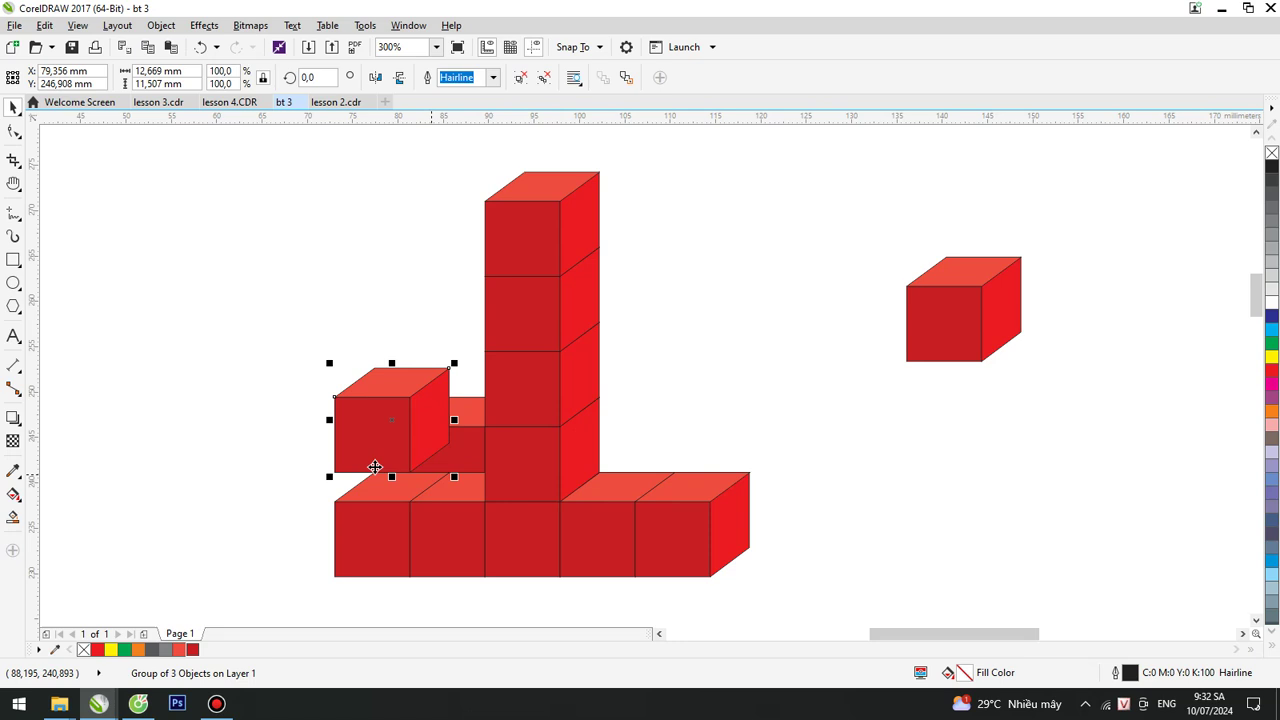
{"action": "left_click_drag", "start_coordinate": [332, 478], "coordinate": [409, 431]}
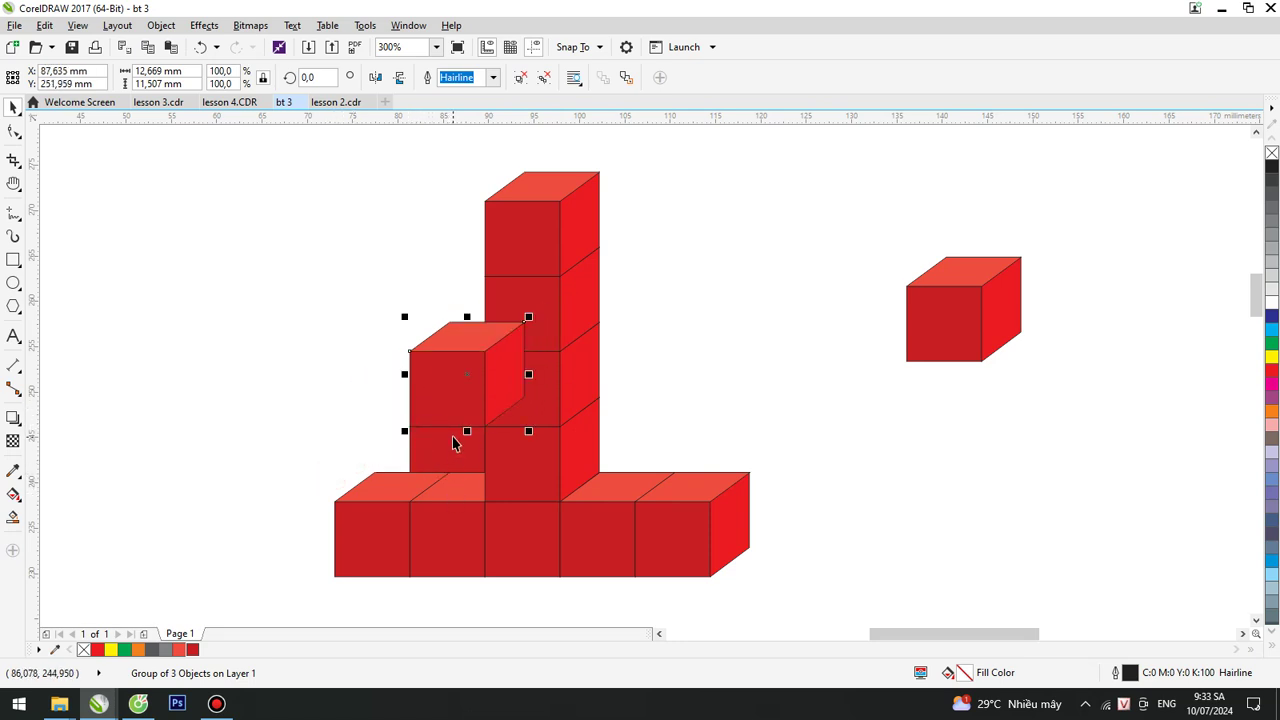
{"action": "left_click_drag", "start_coordinate": [485, 391], "coordinate": [743, 416]}
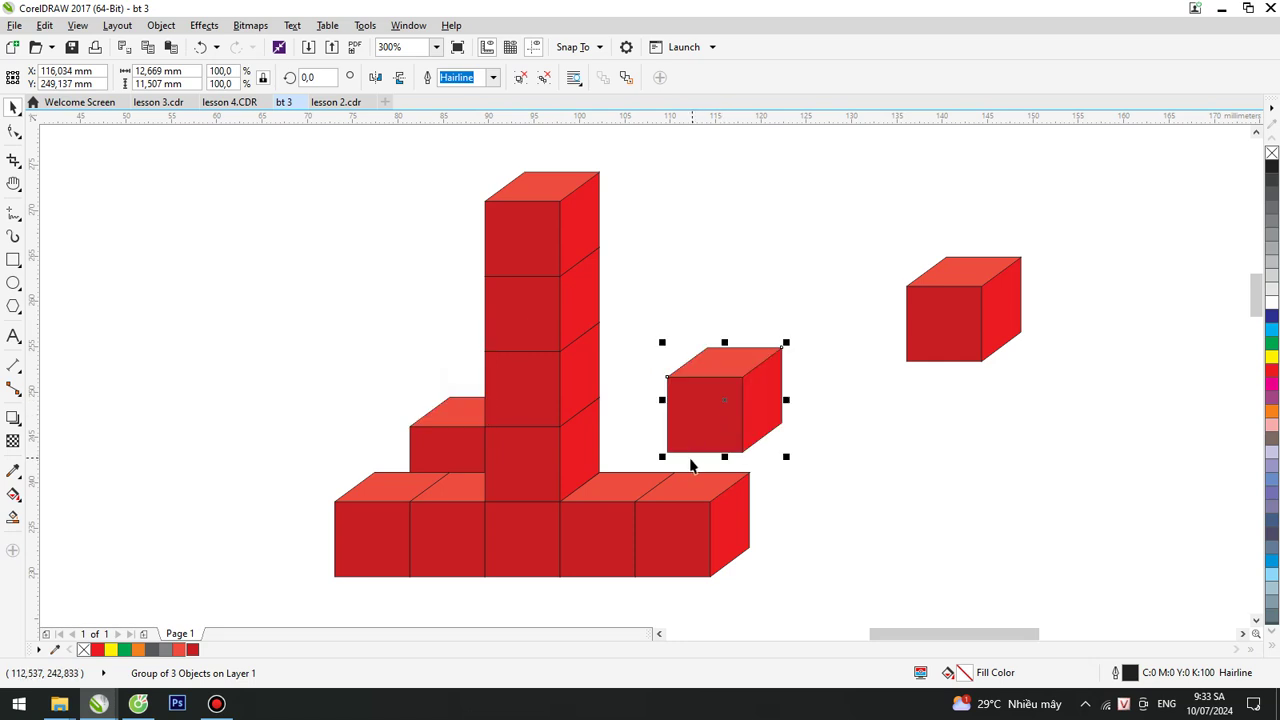
{"action": "left_click_drag", "start_coordinate": [665, 455], "coordinate": [669, 378]}
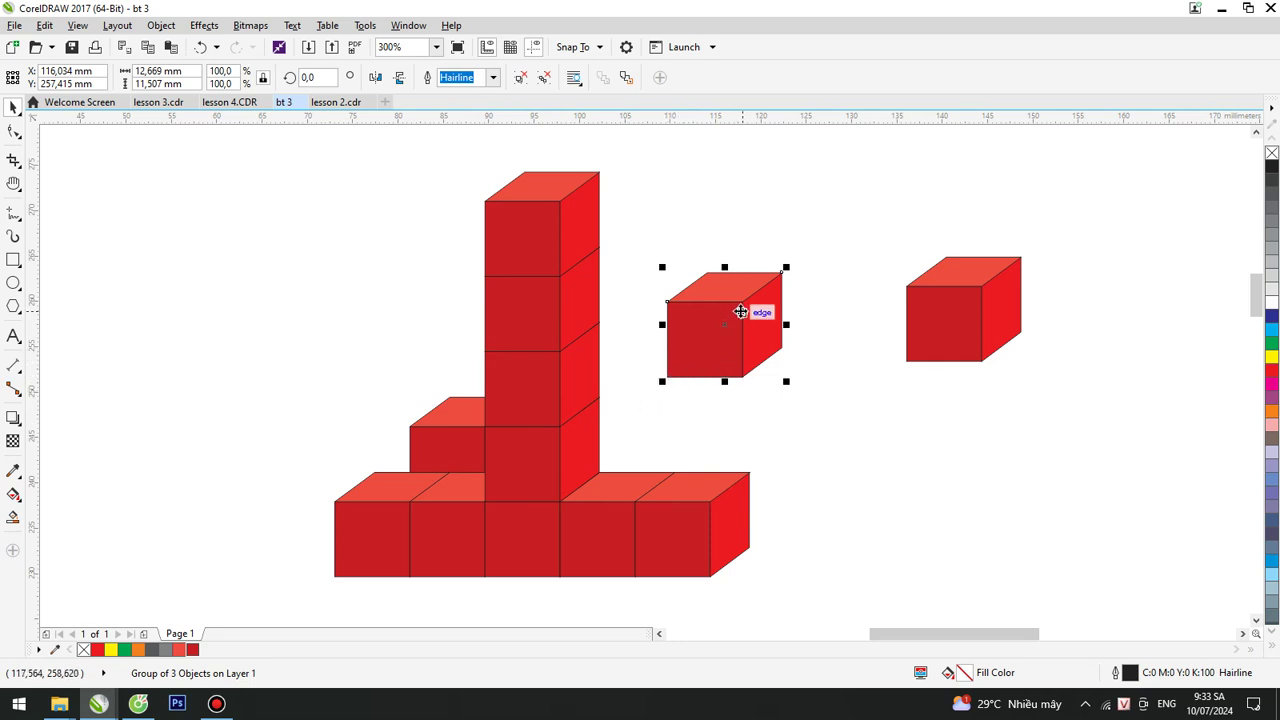
{"action": "left_click_drag", "start_coordinate": [740, 311], "coordinate": [601, 401]}
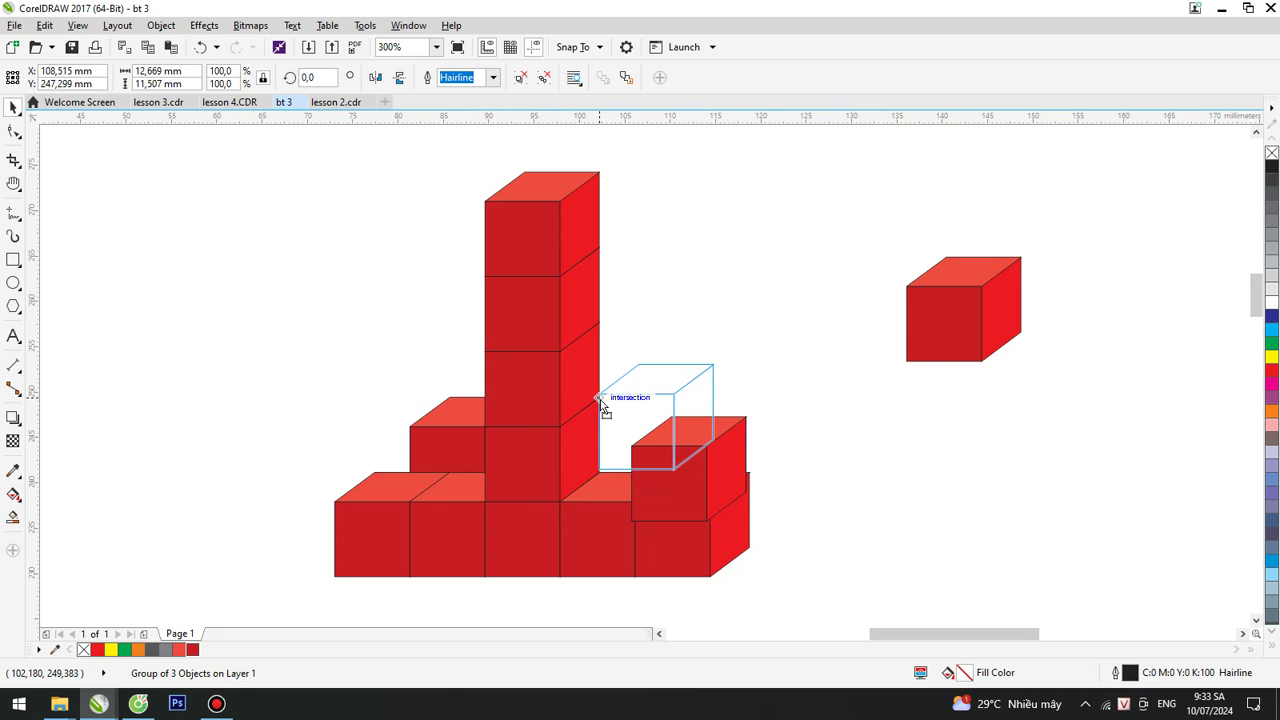
{"action": "left_click_drag", "start_coordinate": [601, 401], "coordinate": [601, 401]}
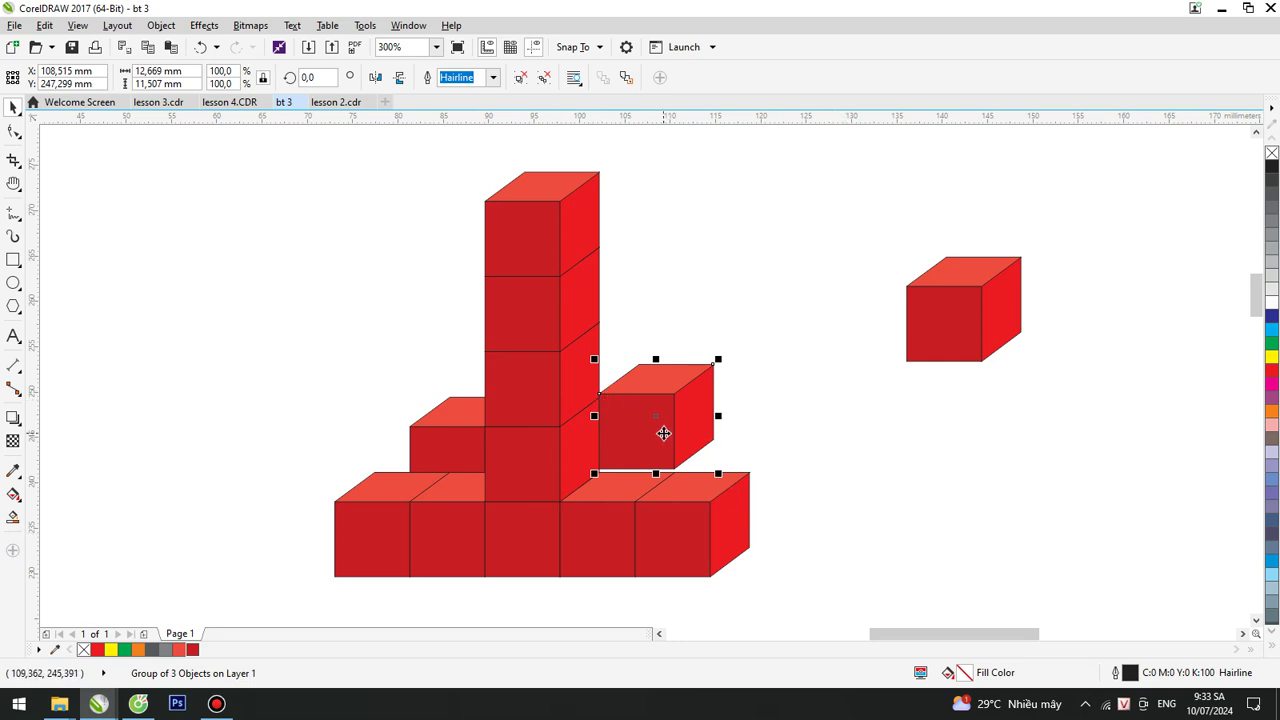
Examine the top cube's faces and the whole figure in lesson 4.CDR up close, and return to the bt 3 document.
{"action": "left_click", "coordinate": [229, 103]}
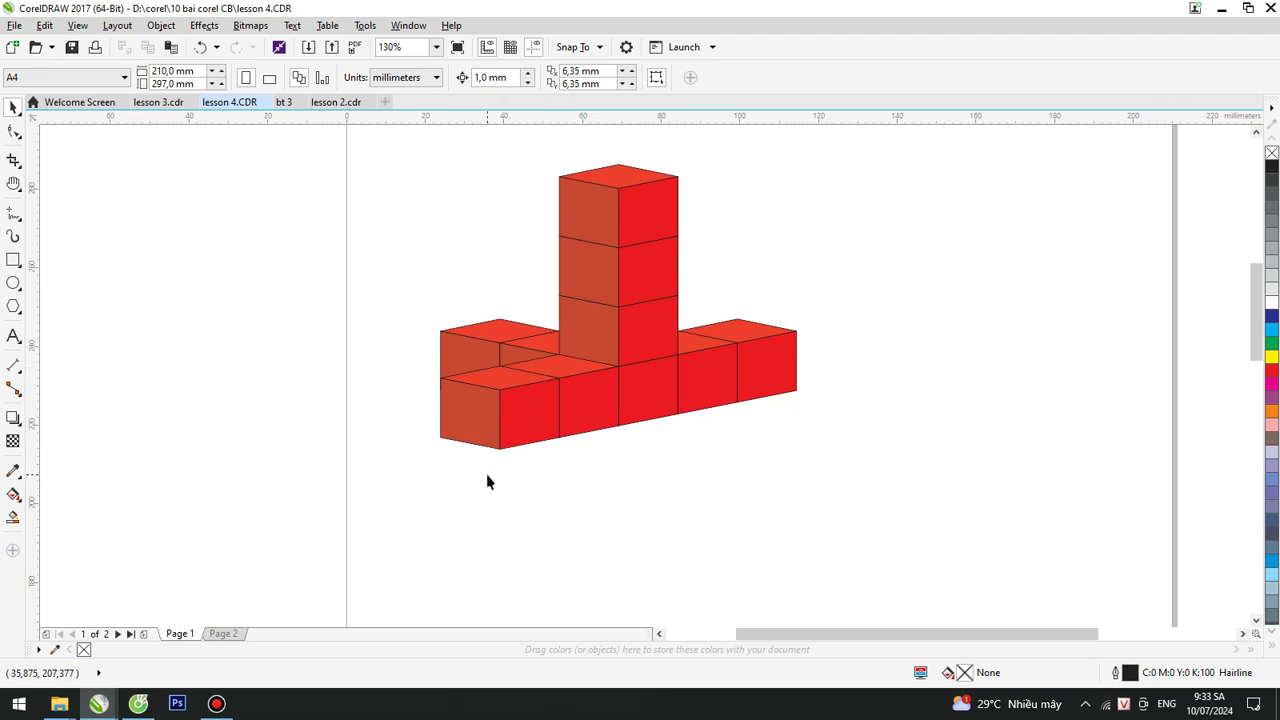
{"action": "key", "text": "z"}
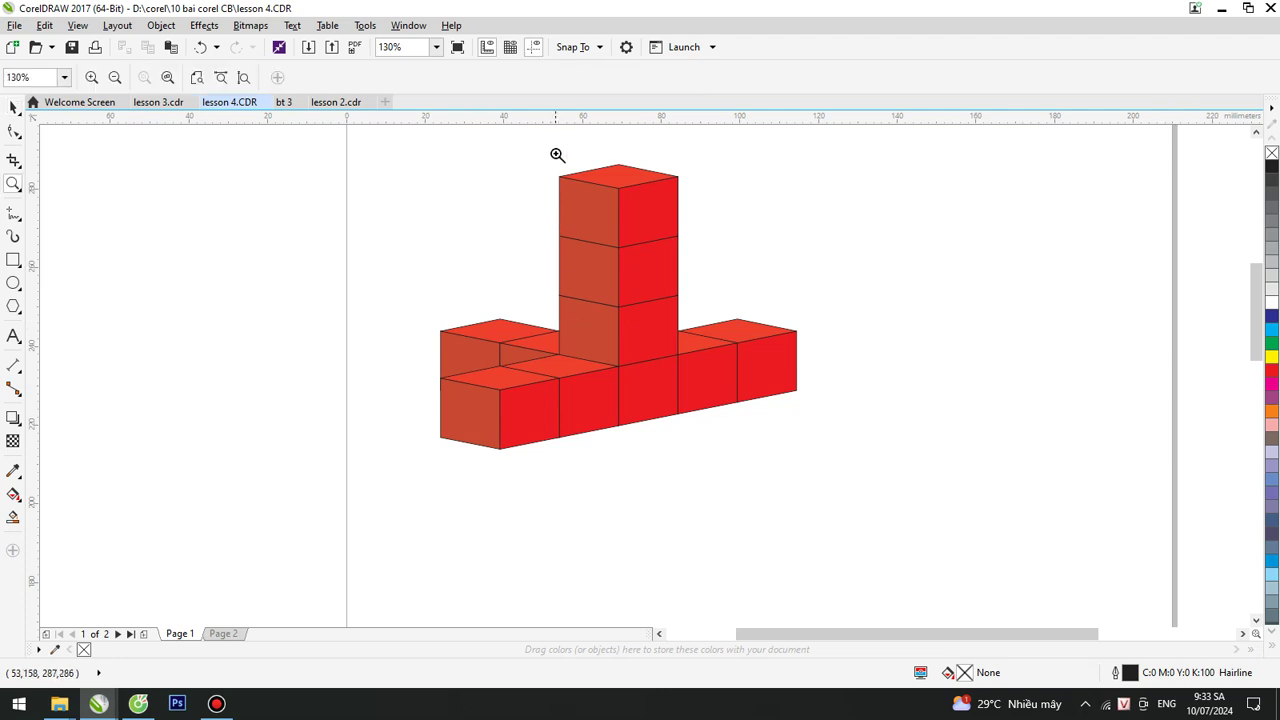
{"action": "left_click_drag", "start_coordinate": [557, 159], "coordinate": [708, 233]}
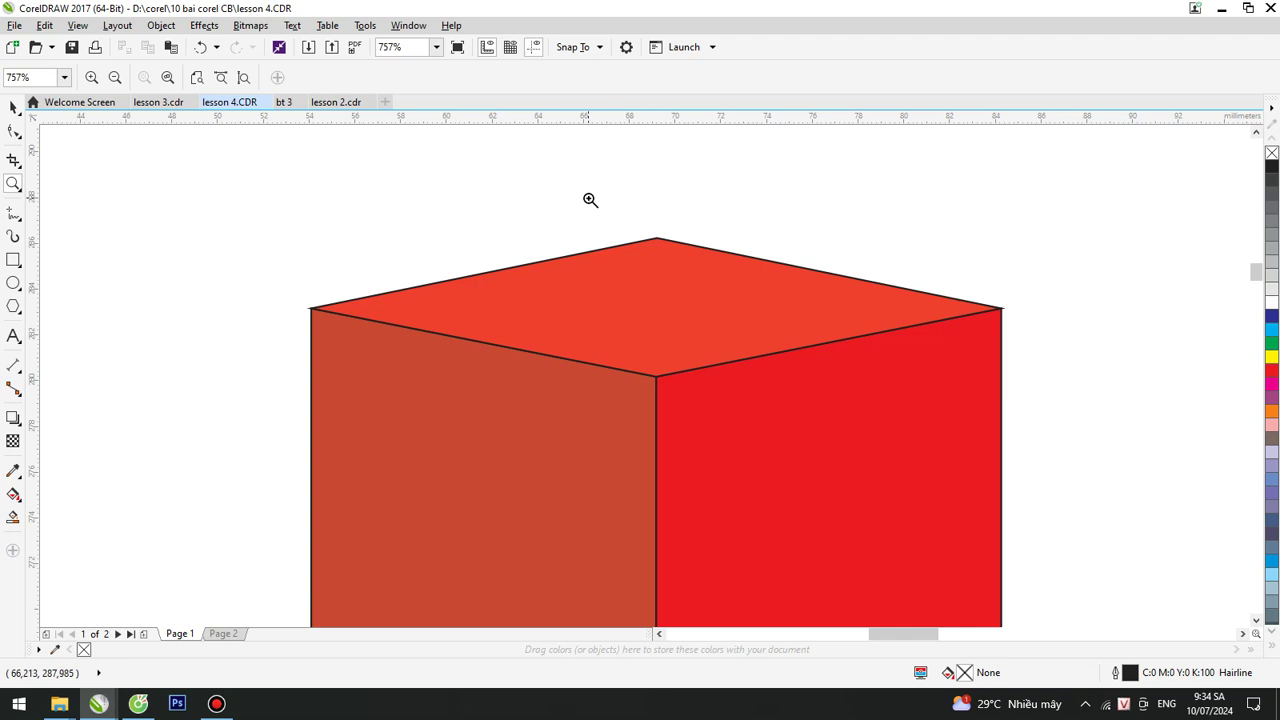
{"action": "left_click_drag", "start_coordinate": [590, 200], "coordinate": [752, 448]}
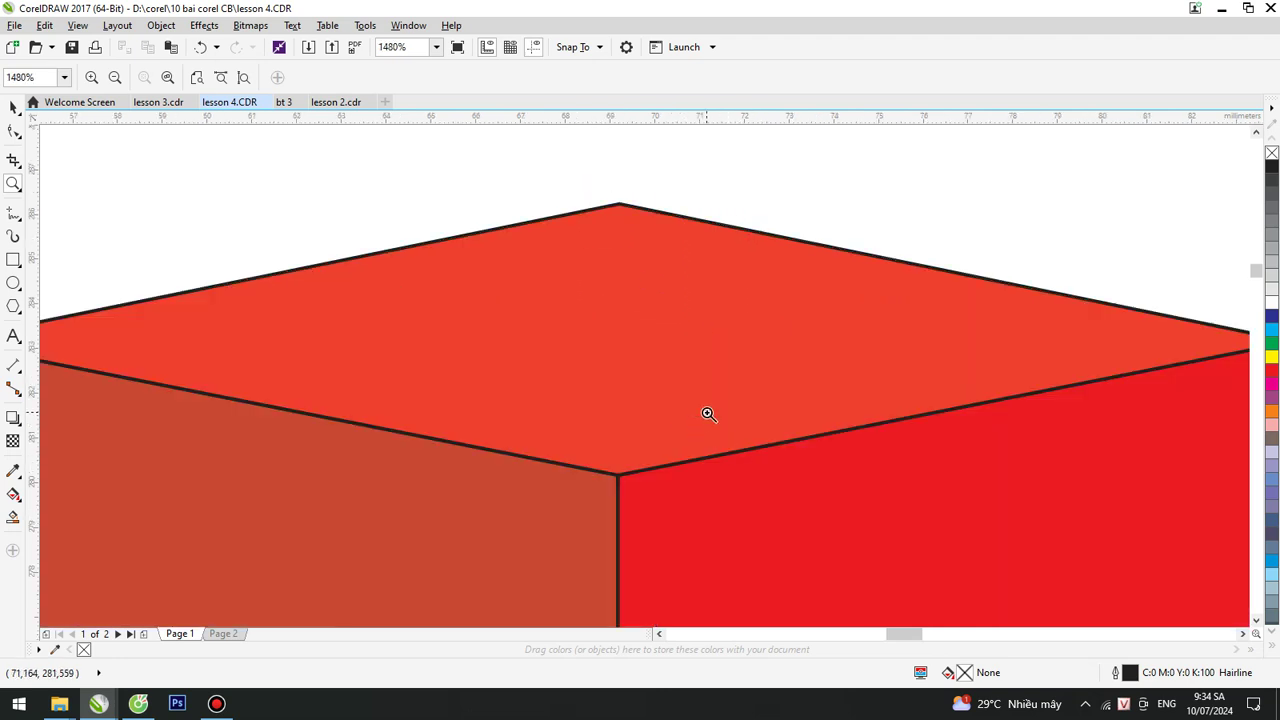
{"action": "key", "text": "F4"}
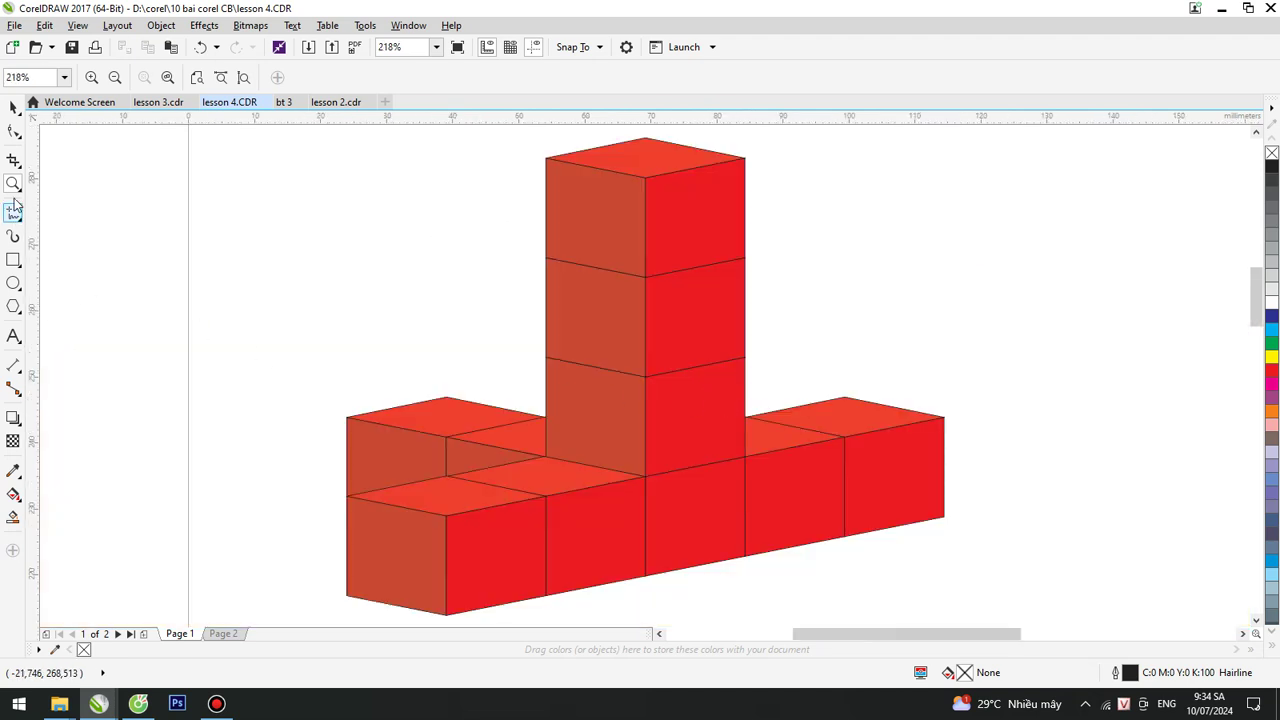
{"action": "left_click", "coordinate": [282, 101]}
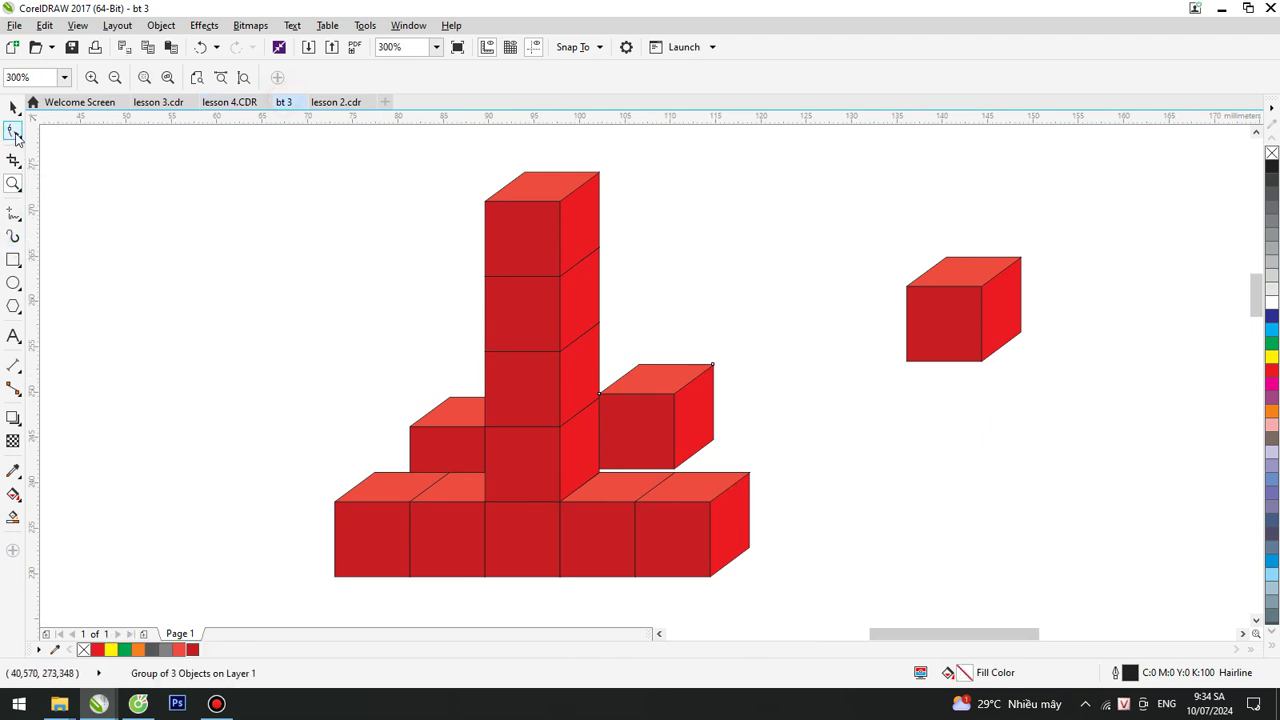
Draw a square of about 11,3 mm in the empty area left of the figure and skew its right side downward.
{"action": "left_click", "coordinate": [13, 107]}
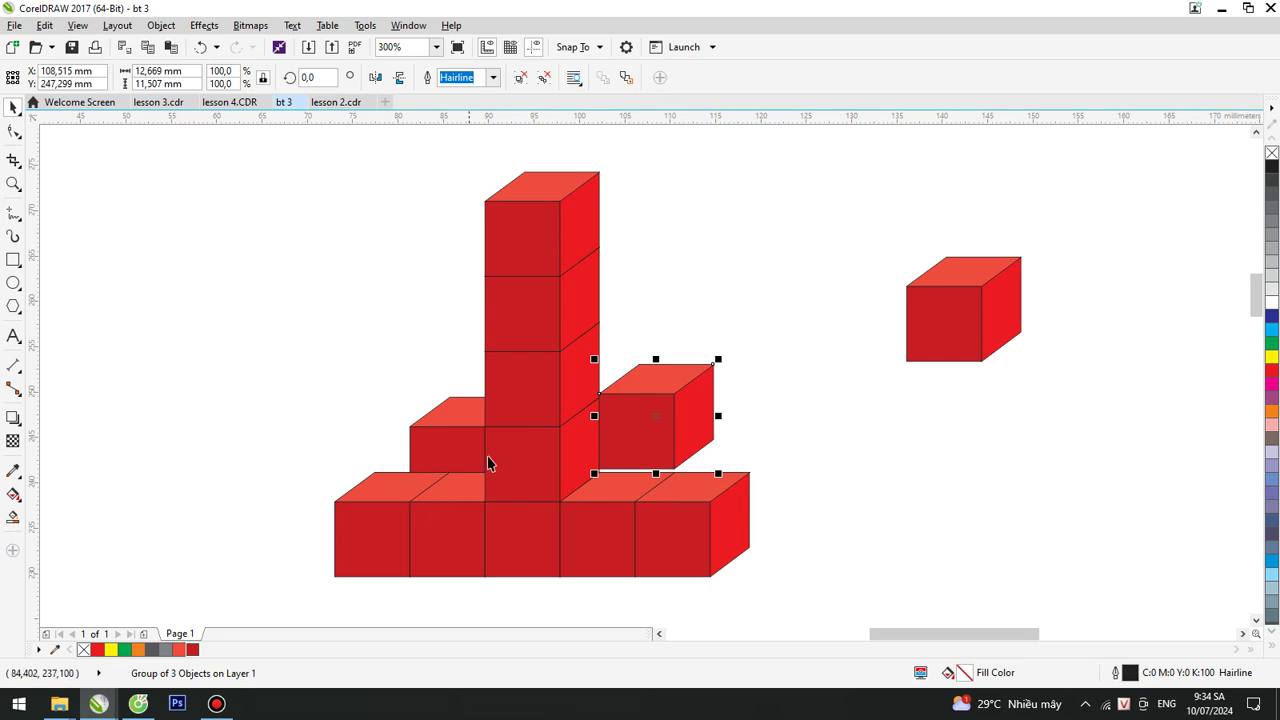
{"action": "left_click", "coordinate": [13, 259]}
{"action": "left_click_drag", "start_coordinate": [187, 236], "coordinate": [290, 339]}
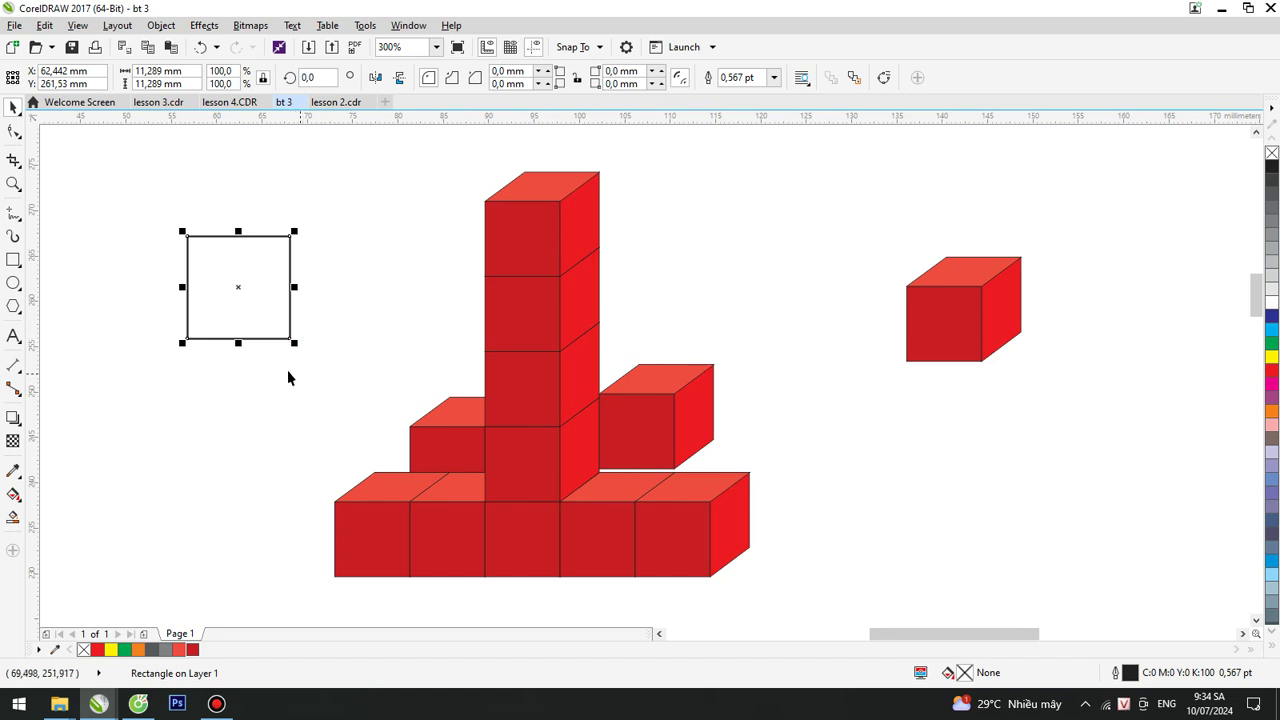
{"action": "left_click", "coordinate": [248, 306]}
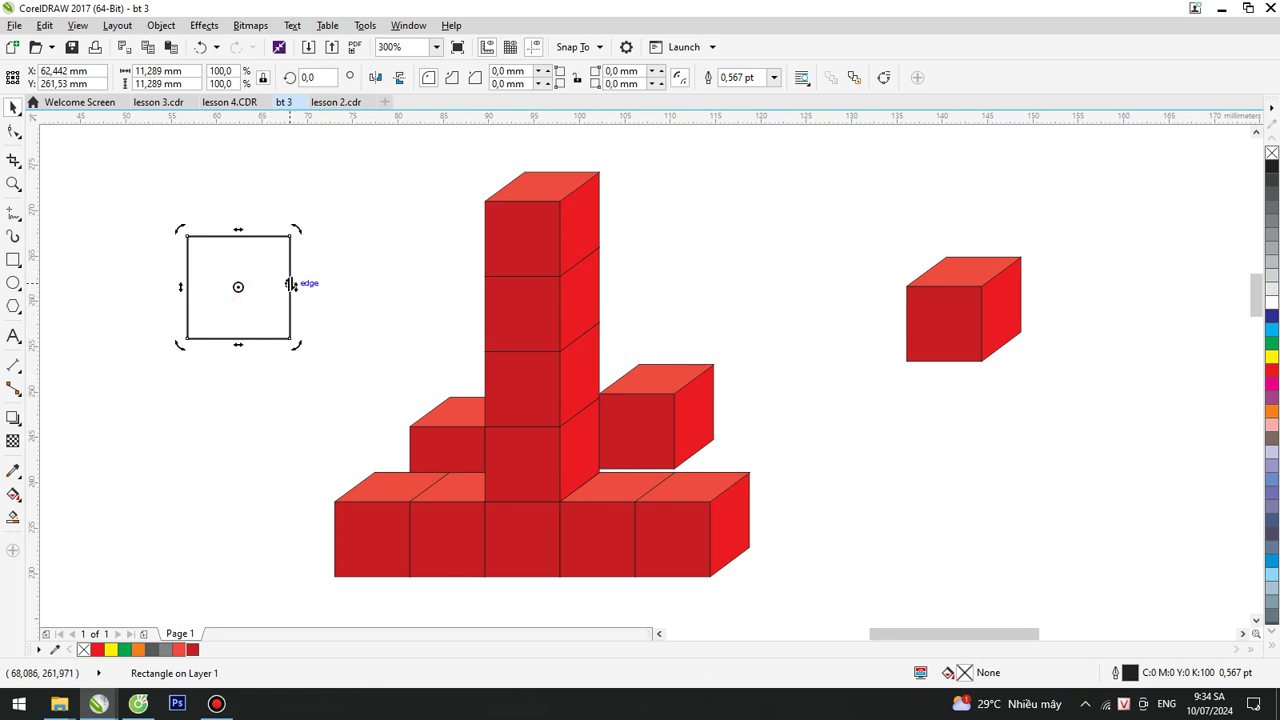
{"action": "left_click_drag", "start_coordinate": [297, 286], "coordinate": [295, 307]}
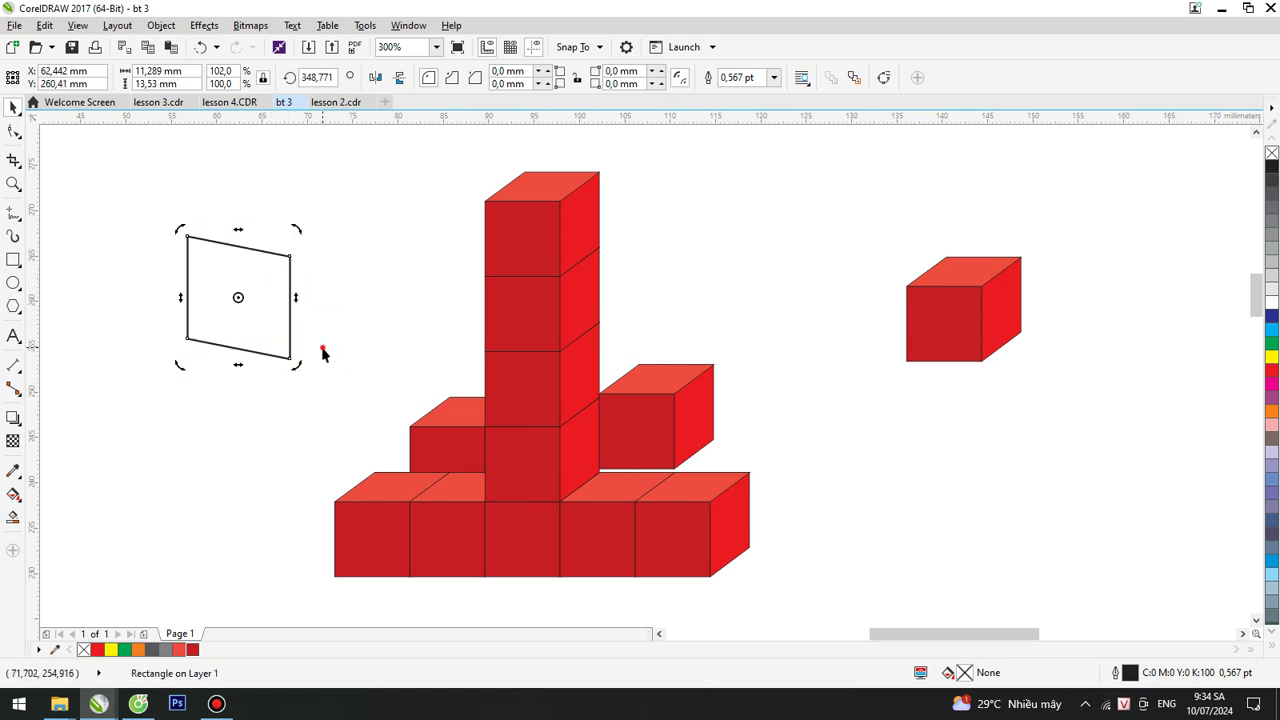
{"action": "left_click", "coordinate": [229, 323]}
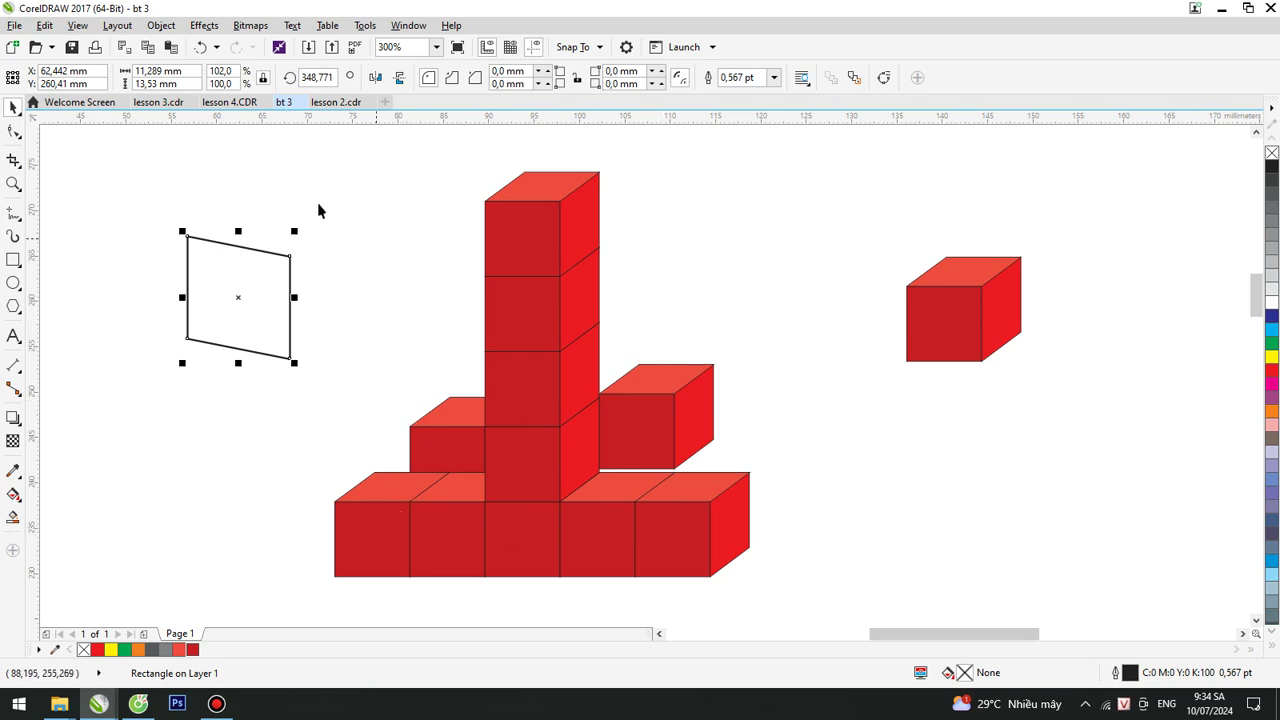
Check the cube in lesson 4.CDR and mirror a copy of the skewed square across its right edge, narrowed to about 6,3 mm.
{"action": "left_click", "coordinate": [229, 104]}
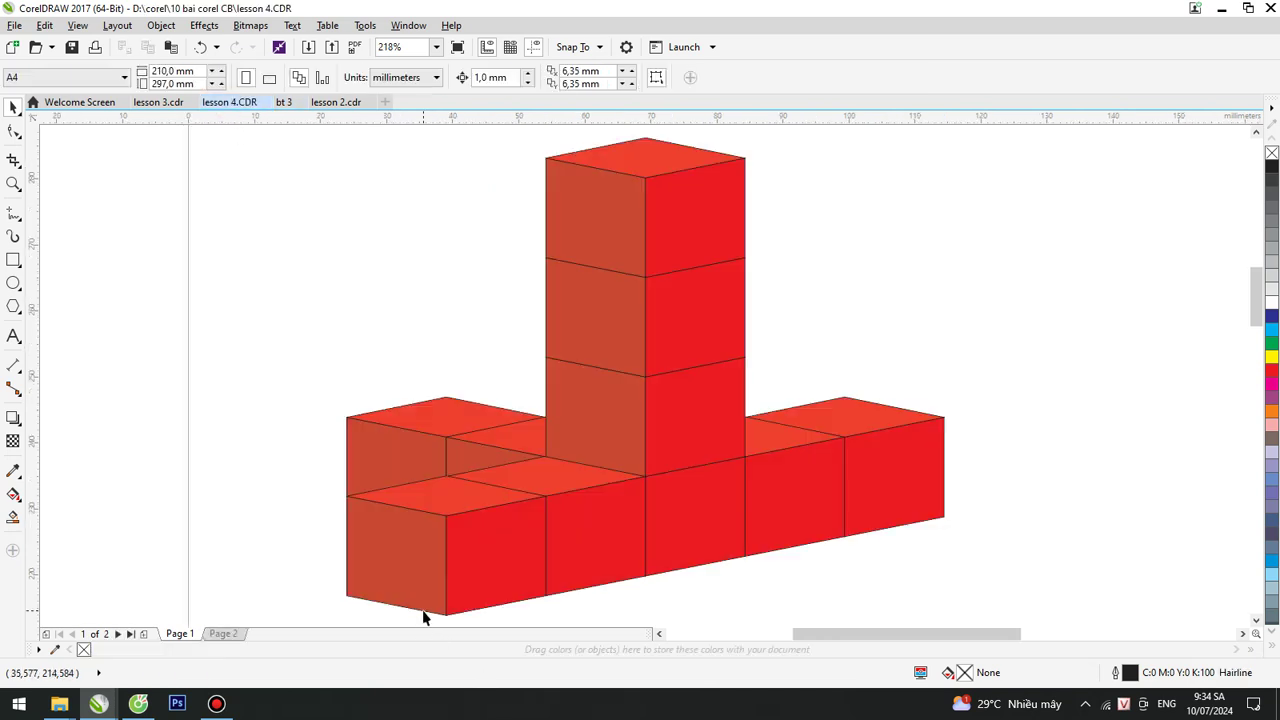
{"action": "left_click", "coordinate": [284, 102]}
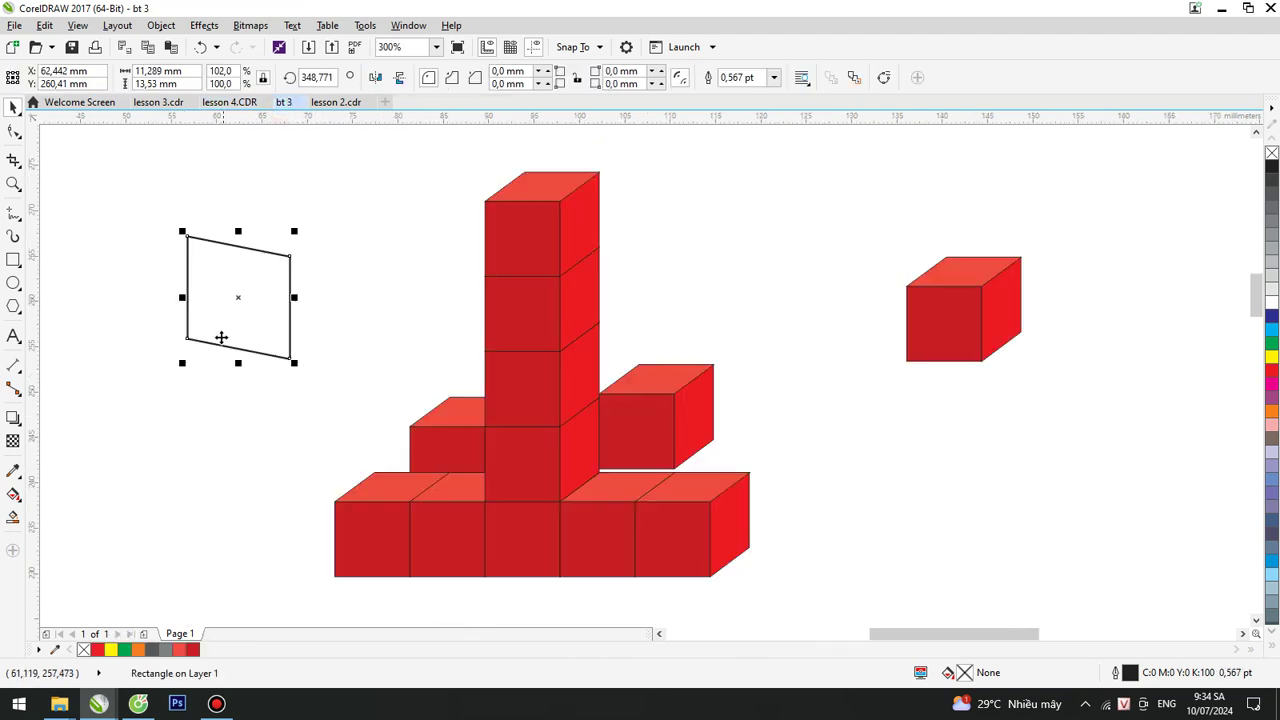
{"action": "left_click_drag", "start_coordinate": [182, 297], "coordinate": [341, 319]}
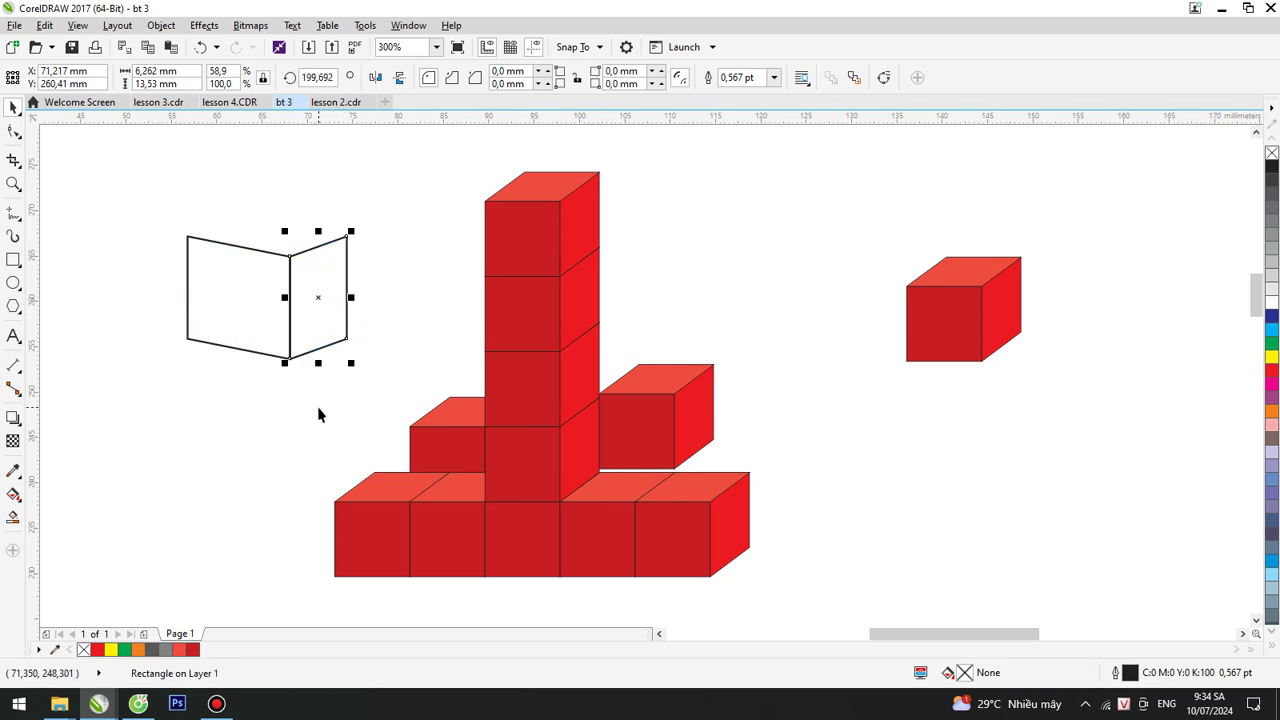
Copy the wider skewed face straight up so its lower edge snaps onto the original face's upper edge.
{"action": "left_click", "coordinate": [227, 346]}
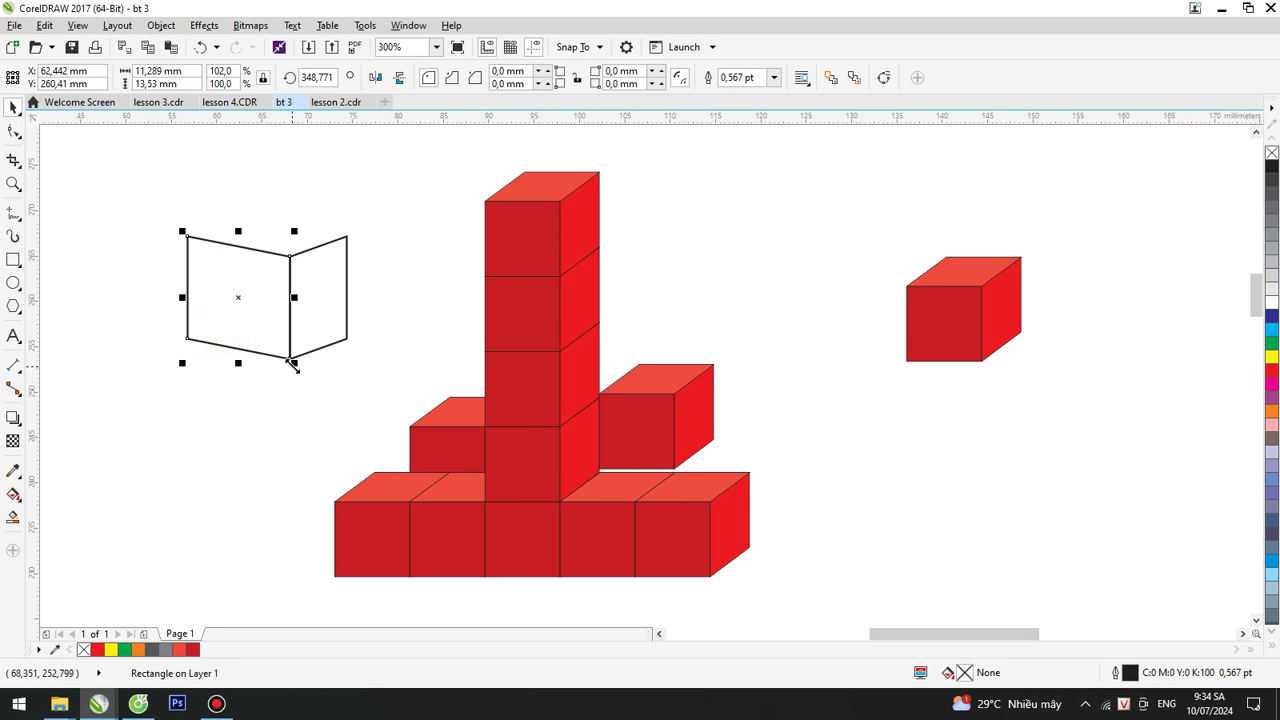
{"action": "left_click_drag", "start_coordinate": [238, 363], "coordinate": [293, 252]}
{"action": "key", "text": "ctrl+z"}
{"action": "left_click_drag", "start_coordinate": [290, 358], "coordinate": [291, 257]}
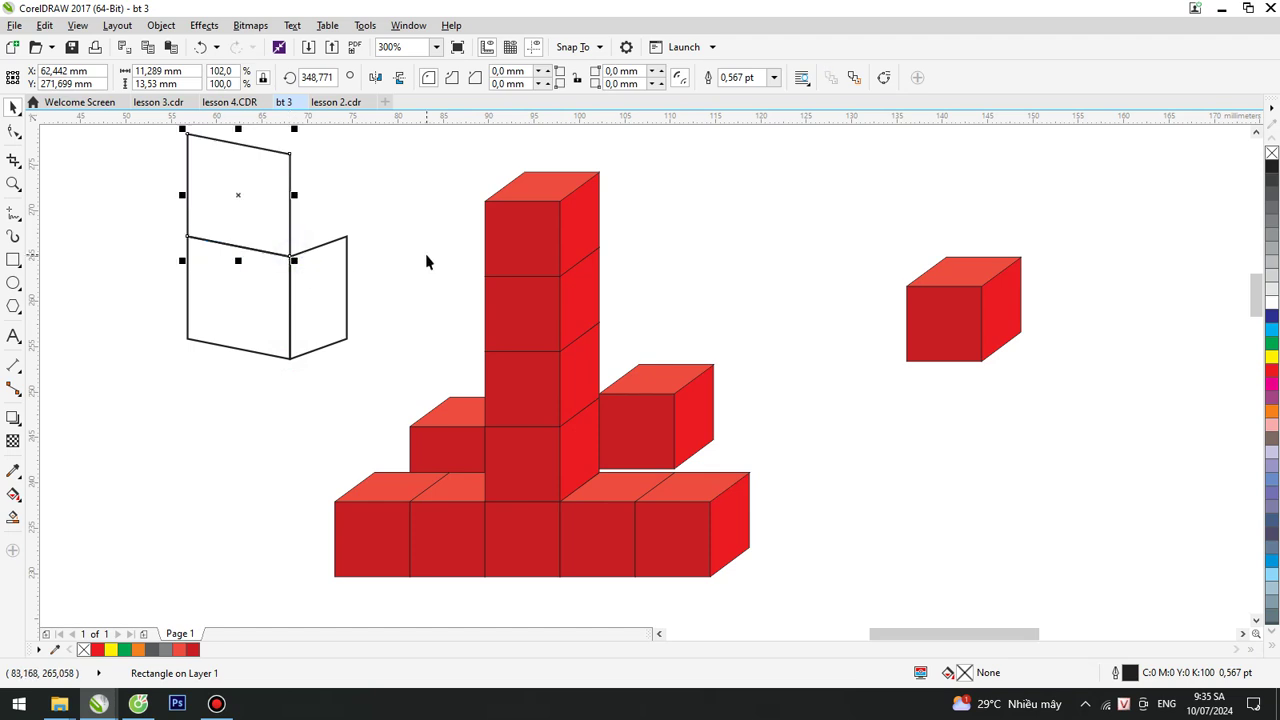
Convert the upper copy to curves and move its two top nodes onto the side face's outer corner to form the cube's top.
{"action": "left_click", "coordinate": [162, 25]}
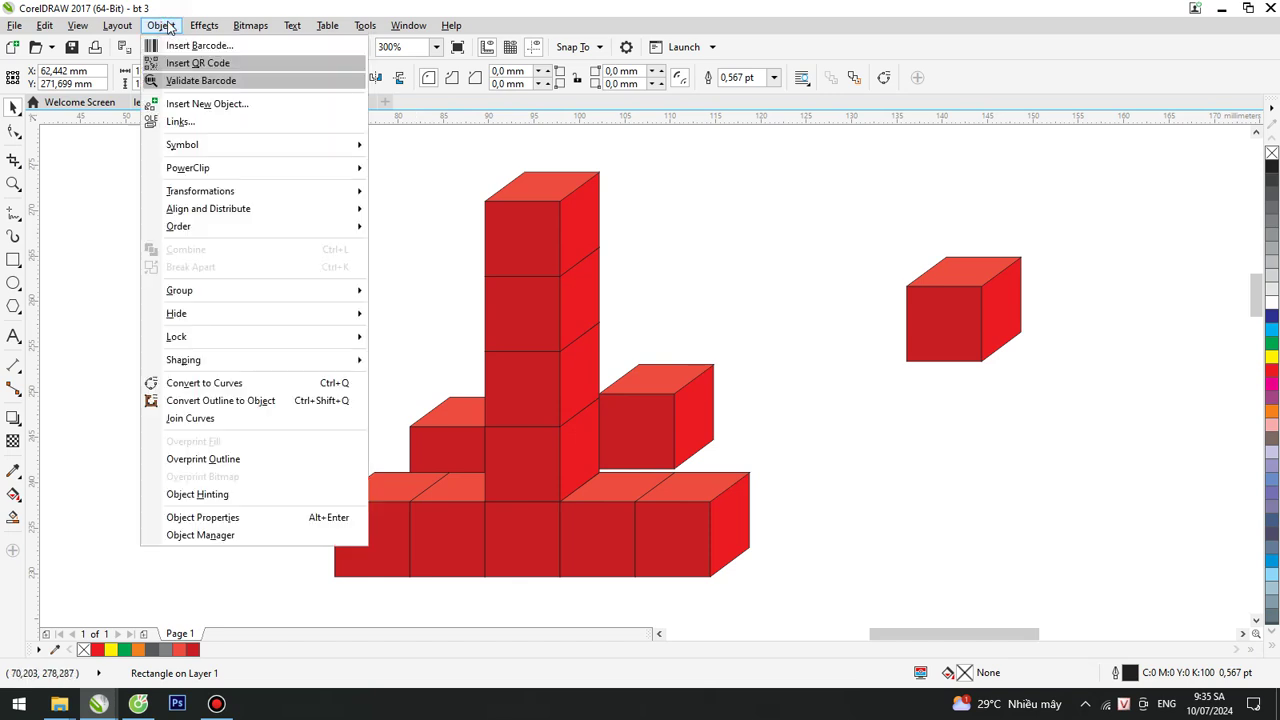
{"action": "left_click", "coordinate": [265, 387]}
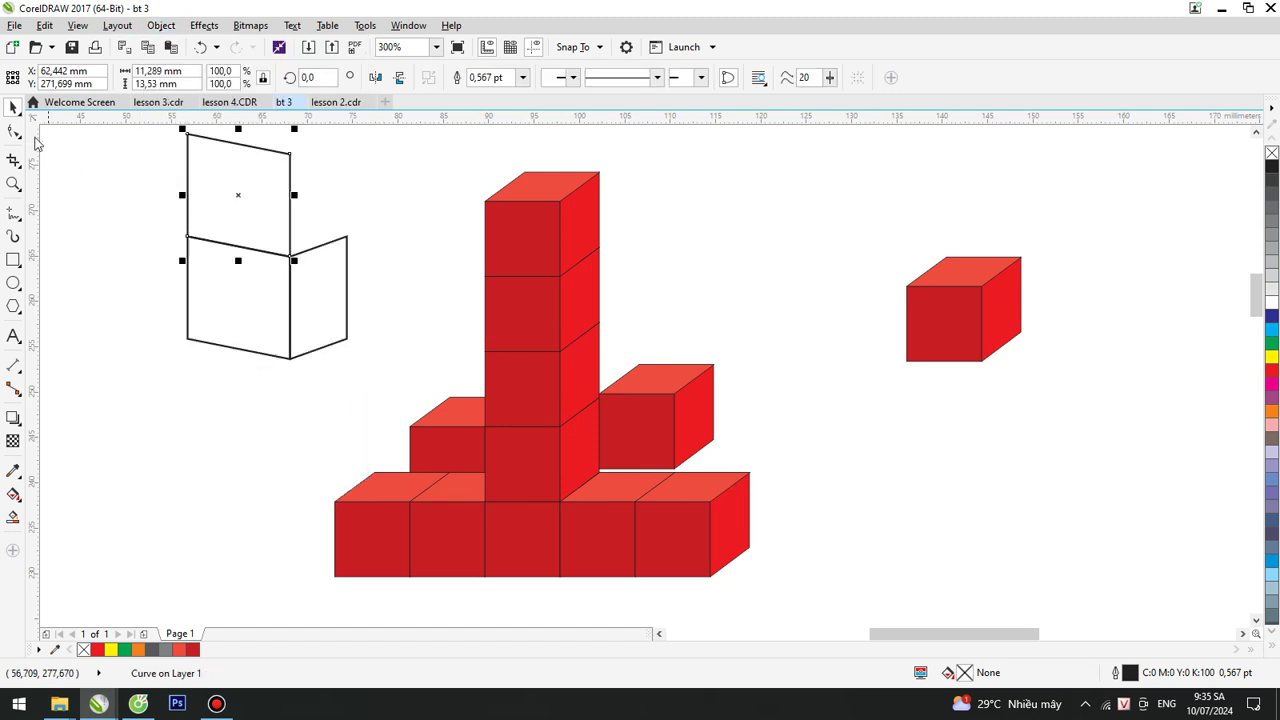
{"action": "left_click", "coordinate": [15, 129]}
{"action": "scroll", "coordinate": [294, 160], "scroll_direction": "up", "scroll_amount": 1}
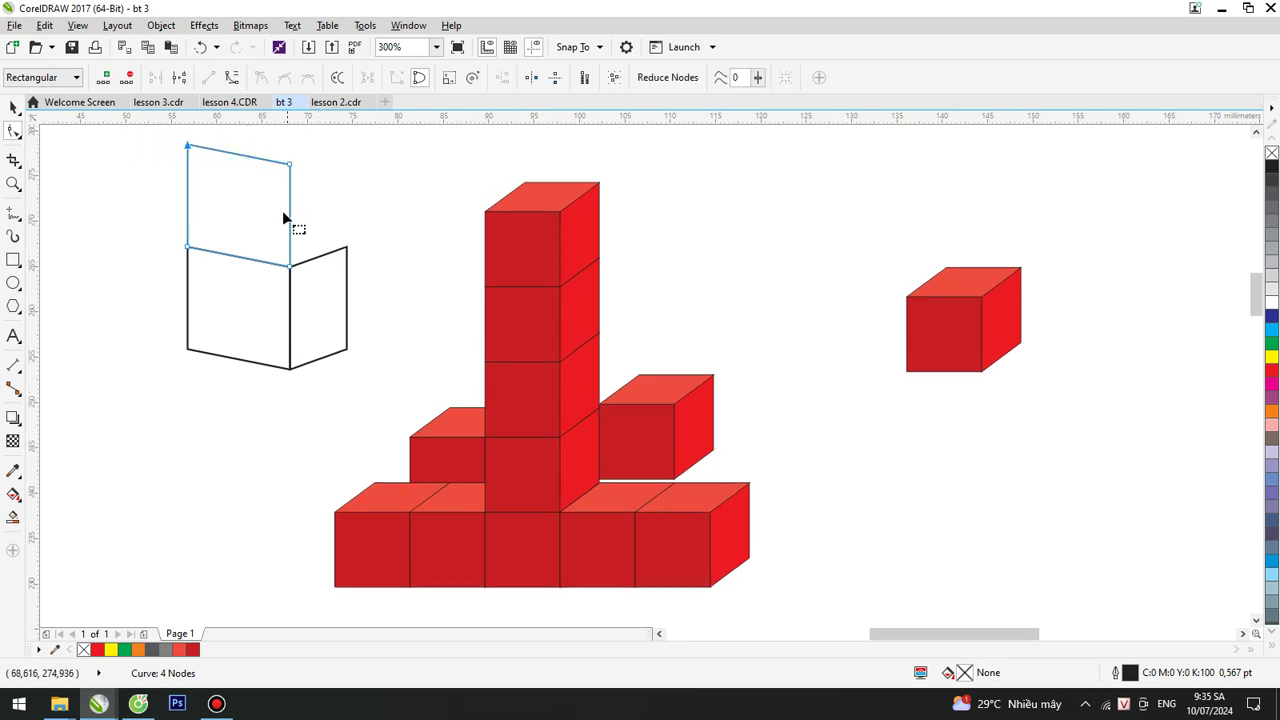
{"action": "left_click_drag", "start_coordinate": [176, 127], "coordinate": [346, 246]}
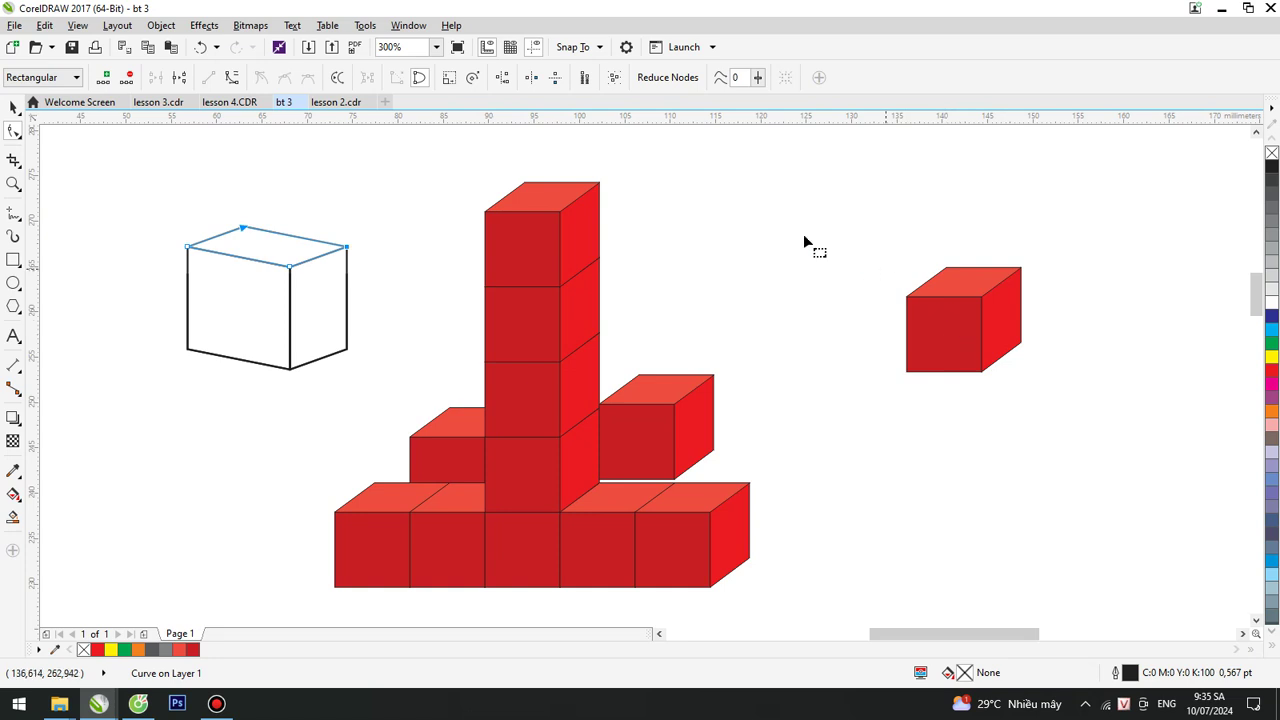
Look at the figure in lesson 4.CDR again and delete the spare red cube right of the figure in bt 3.
{"action": "left_click", "coordinate": [224, 102]}
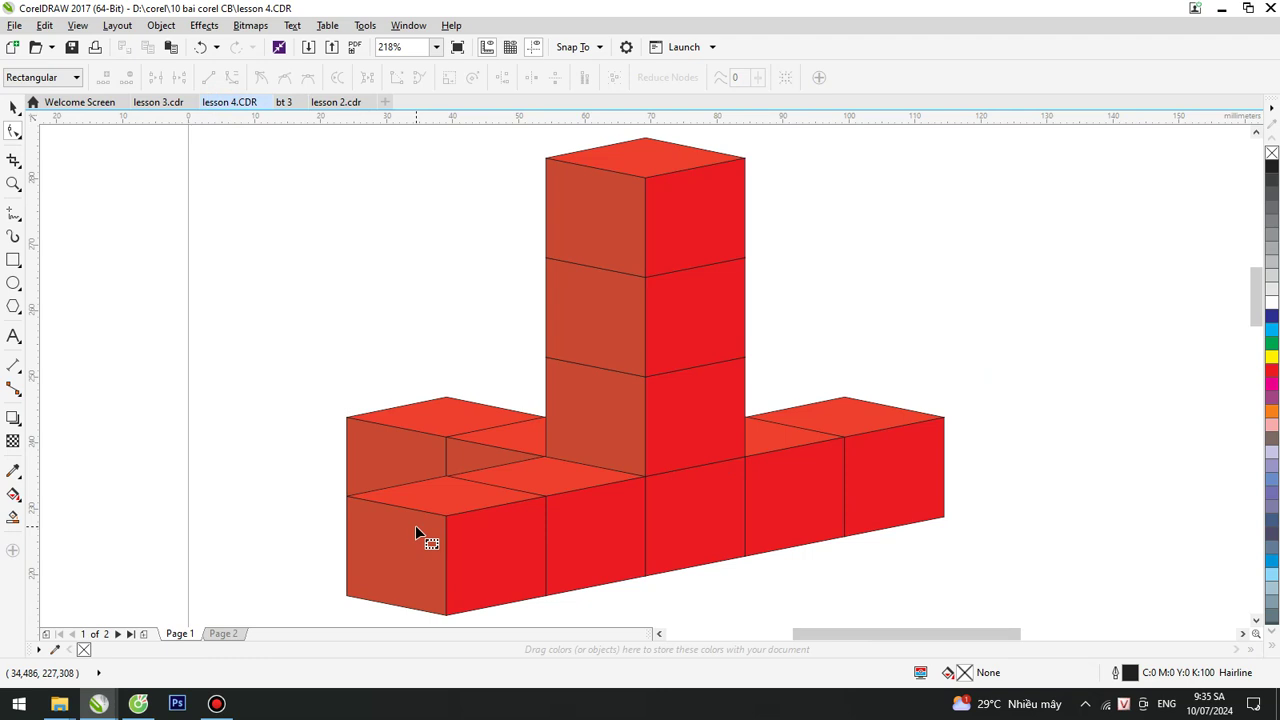
{"action": "left_click", "coordinate": [283, 102]}
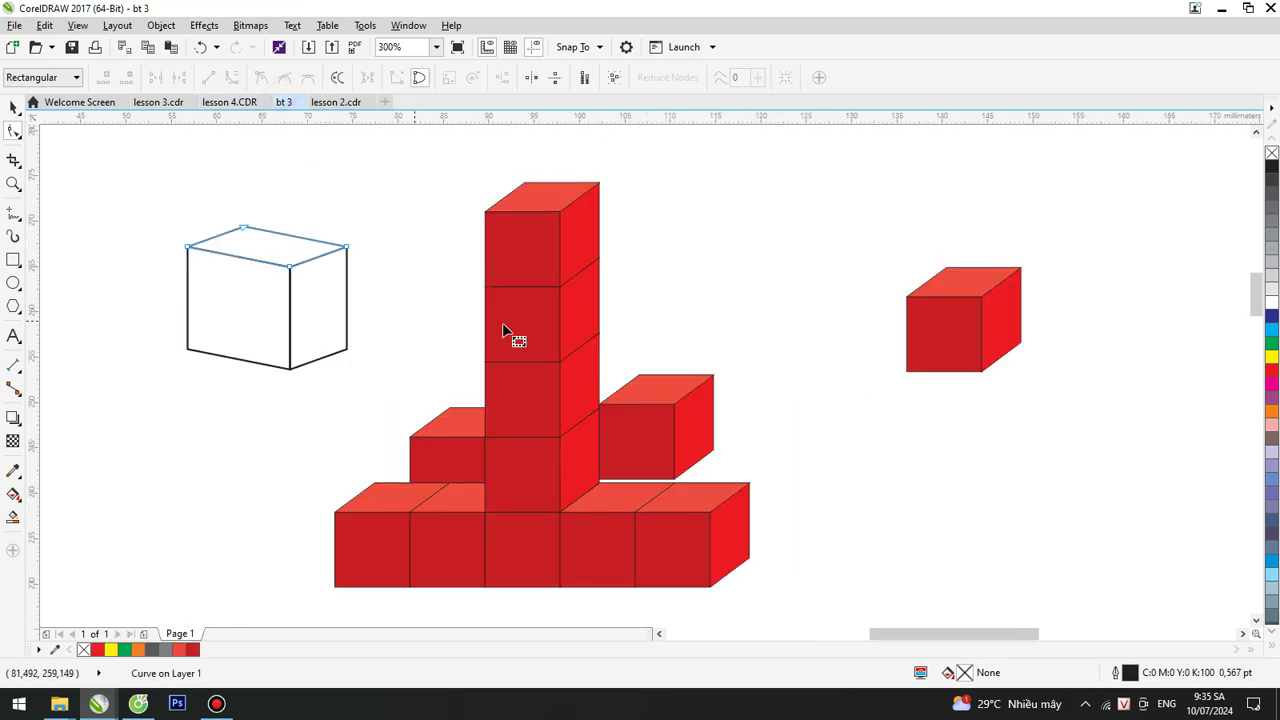
{"action": "left_click", "coordinate": [13, 260]}
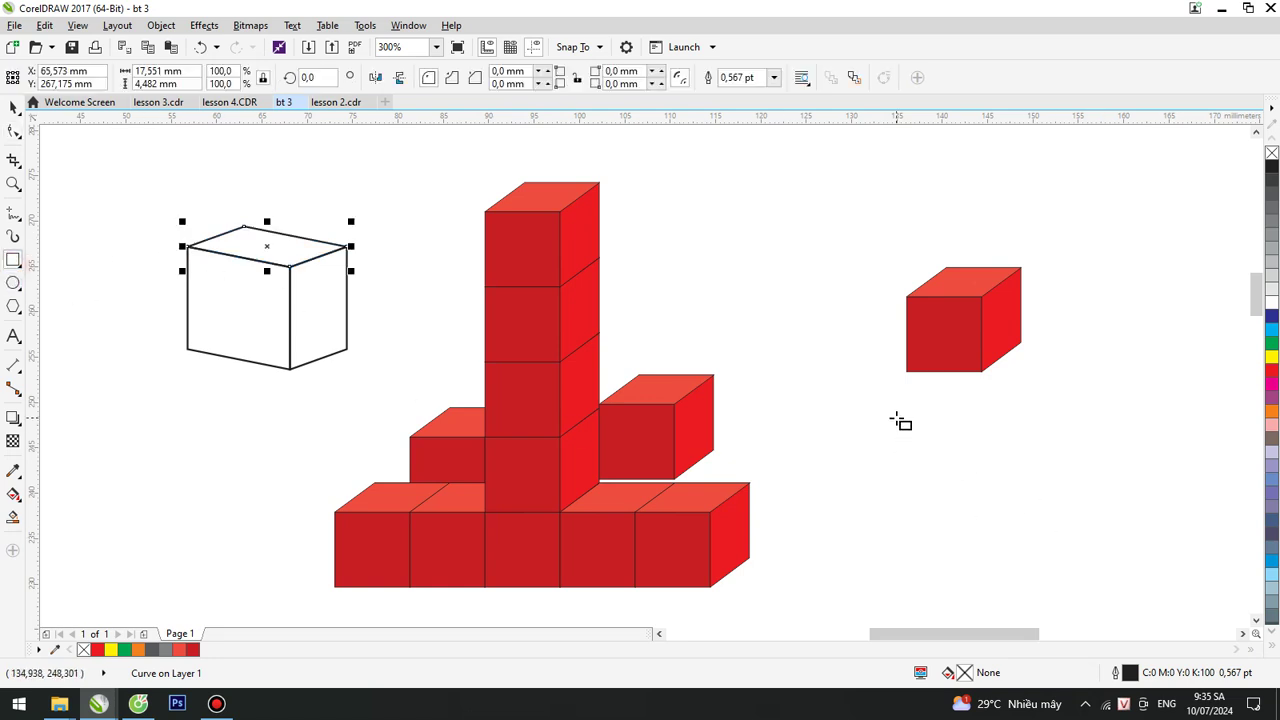
{"action": "key", "text": "space"}
{"action": "left_click", "coordinate": [971, 357]}
{"action": "key", "text": "Delete"}
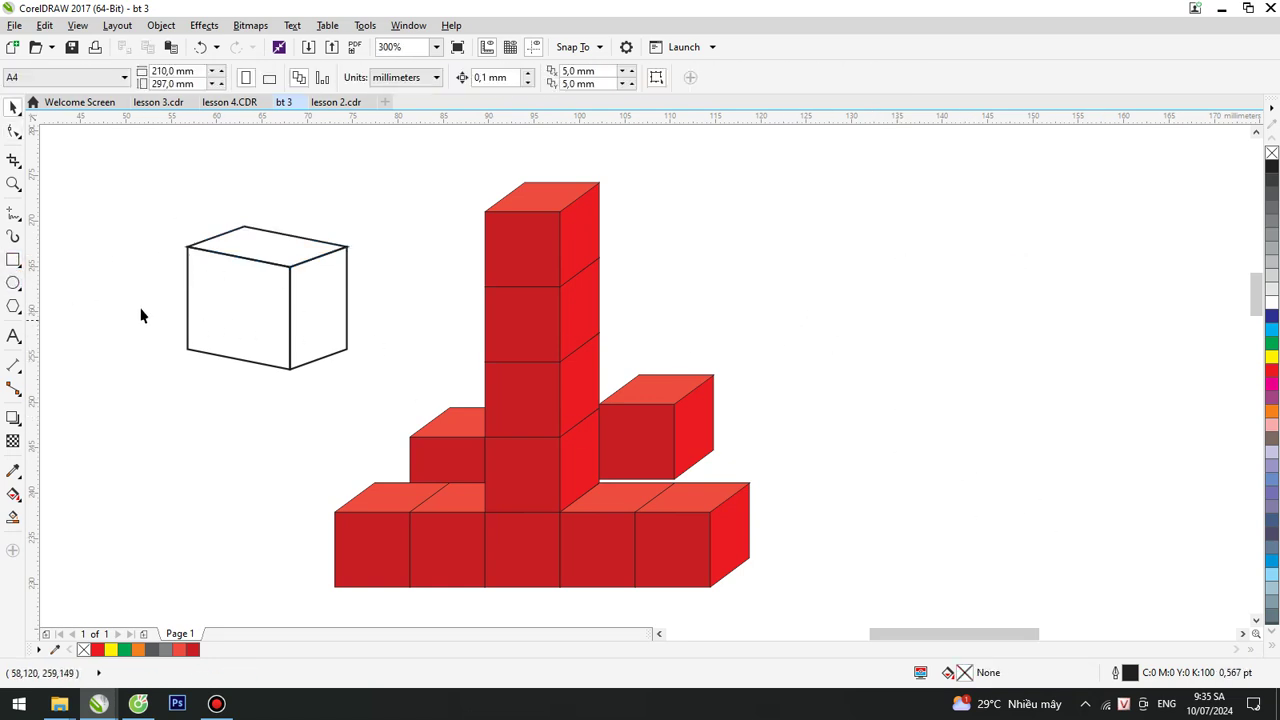
Draw a square of about 13,2 mm in the cleared area right of the figure and skew its right side downward.
{"action": "left_click", "coordinate": [13, 260]}
{"action": "mouse_move", "coordinate": [878, 285]}
{"action": "left_mouse_down"}
{"action": "mouse_move", "coordinate": [994, 386]}
{"action": "mouse_move", "coordinate": [998, 405]}
{"action": "left_mouse_up"}
{"action": "key", "text": "space"}
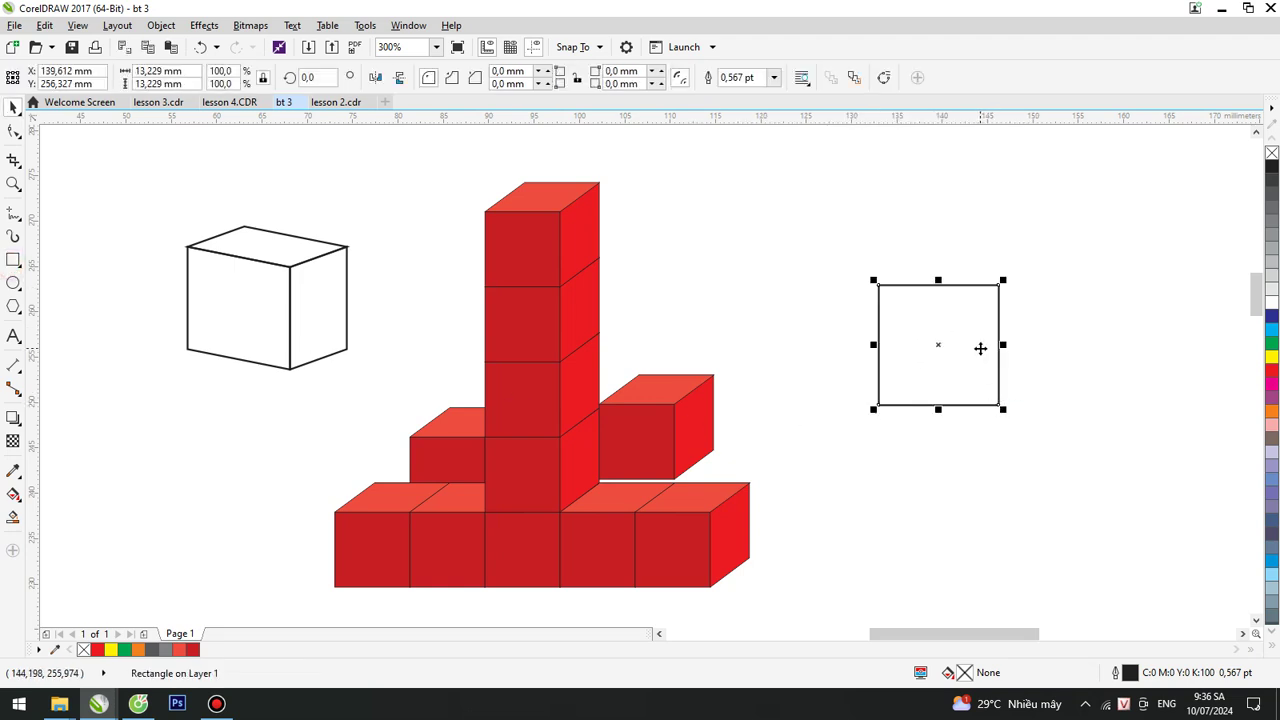
{"action": "left_click", "coordinate": [980, 348]}
{"action": "left_click_drag", "start_coordinate": [1004, 345], "coordinate": [1004, 385]}
Mirror a narrower copy of the new skewed square across its right edge and place another copy of the square directly above it.
{"action": "left_click", "coordinate": [928, 379]}
{"action": "left_click_drag", "start_coordinate": [877, 366], "coordinate": [1069, 386]}
{"action": "left_click", "coordinate": [977, 394]}
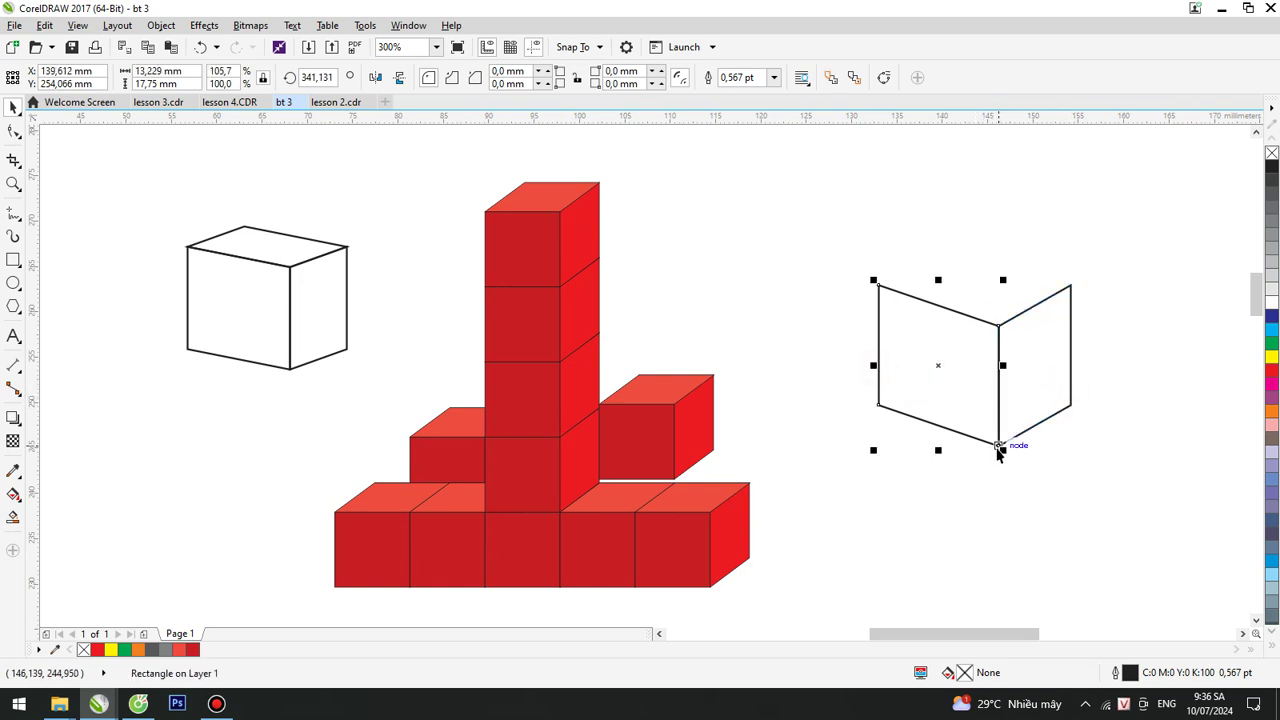
{"action": "left_click_drag", "start_coordinate": [998, 448], "coordinate": [1000, 326]}
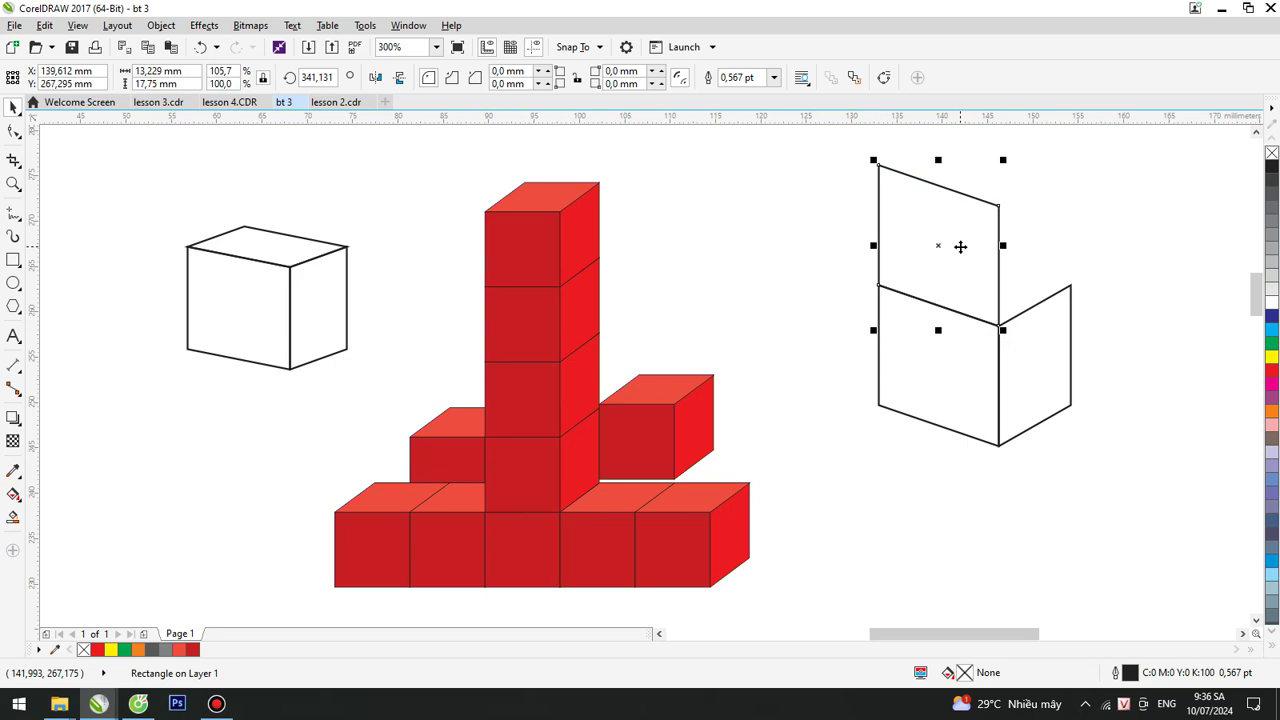
Convert the upper copy to curves and move its top nodes onto the narrow face's outer corner to close the second cube's top.
{"action": "left_click", "coordinate": [161, 25]}
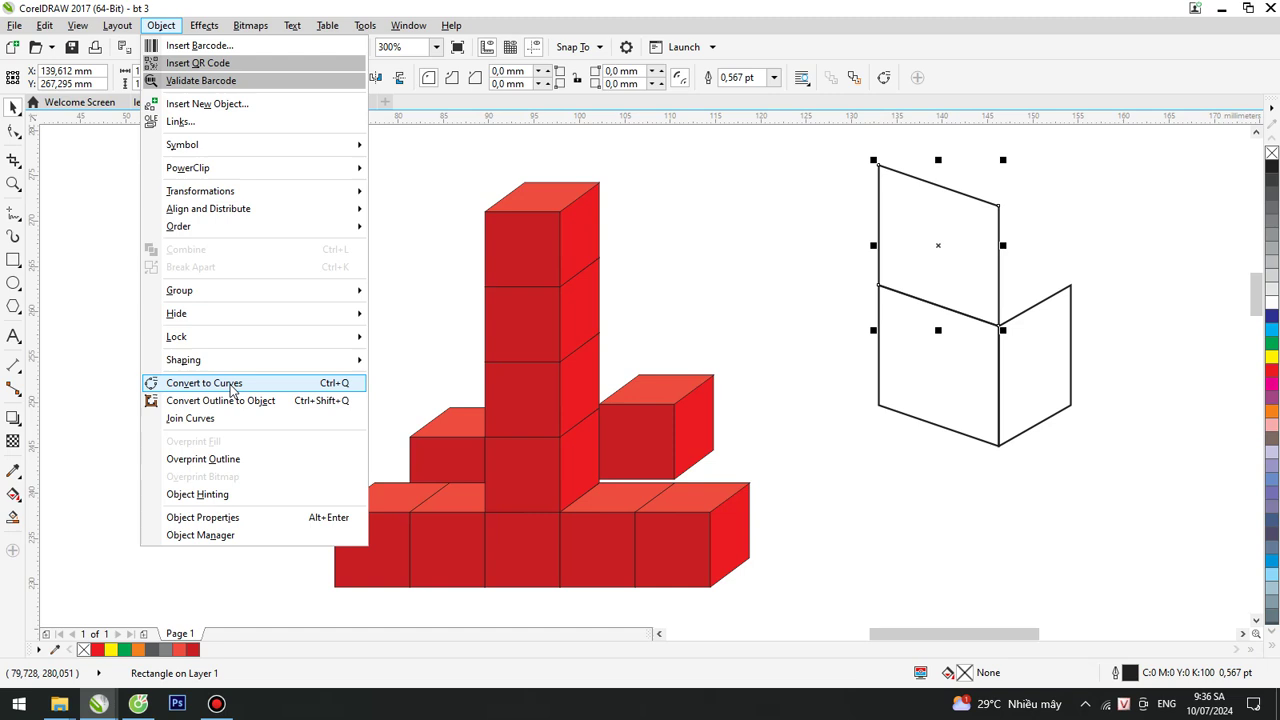
{"action": "left_click", "coordinate": [231, 386]}
{"action": "left_click", "coordinate": [13, 131]}
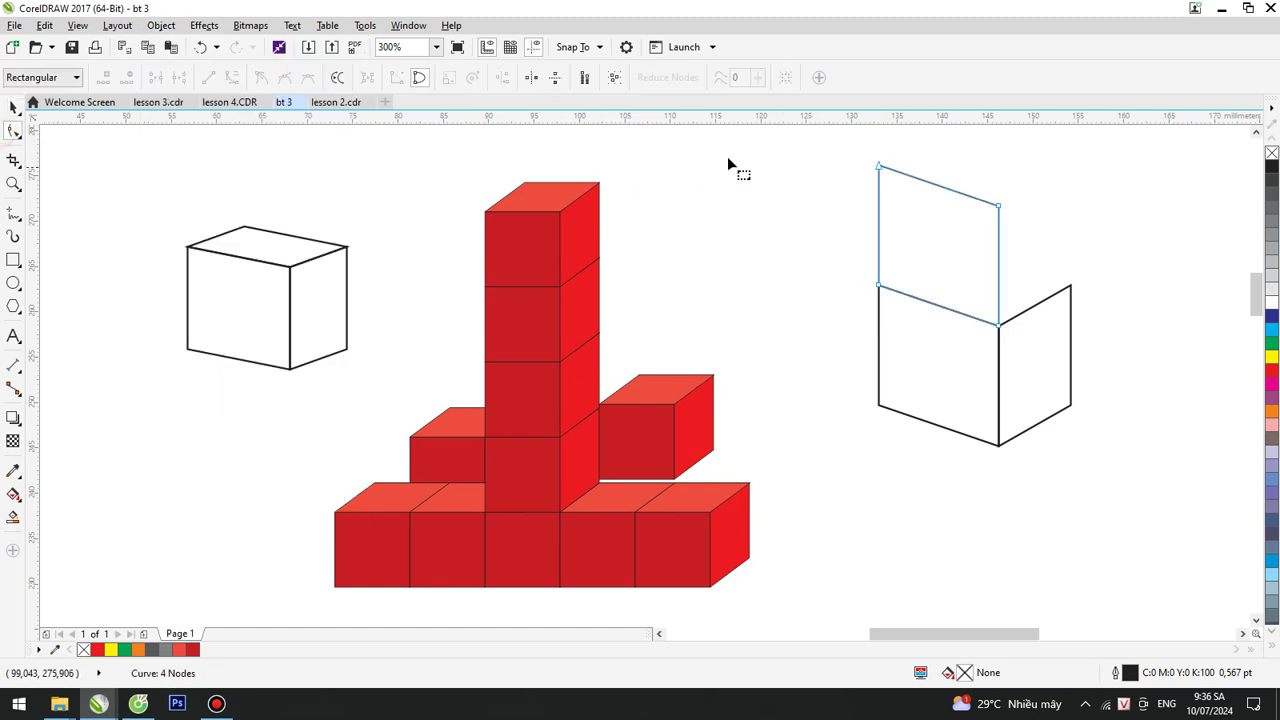
{"action": "left_click_drag", "start_coordinate": [829, 149], "coordinate": [1070, 285]}
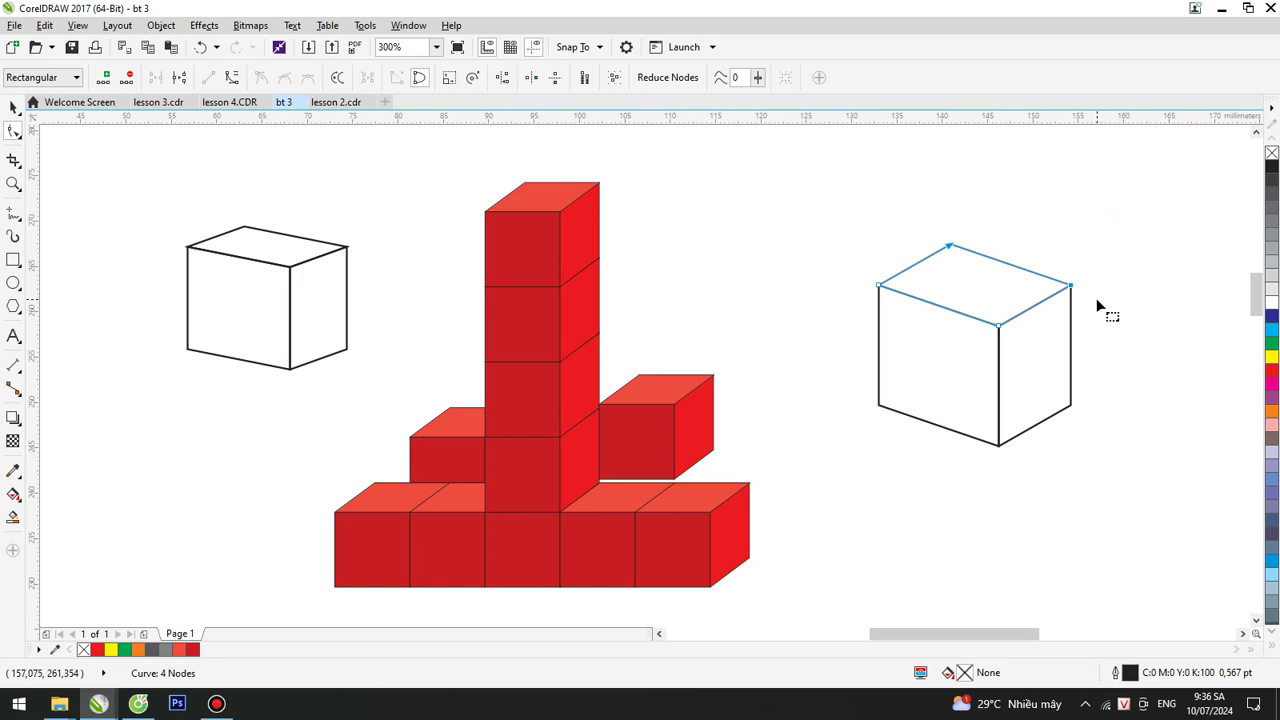
{"action": "key", "text": "space"}
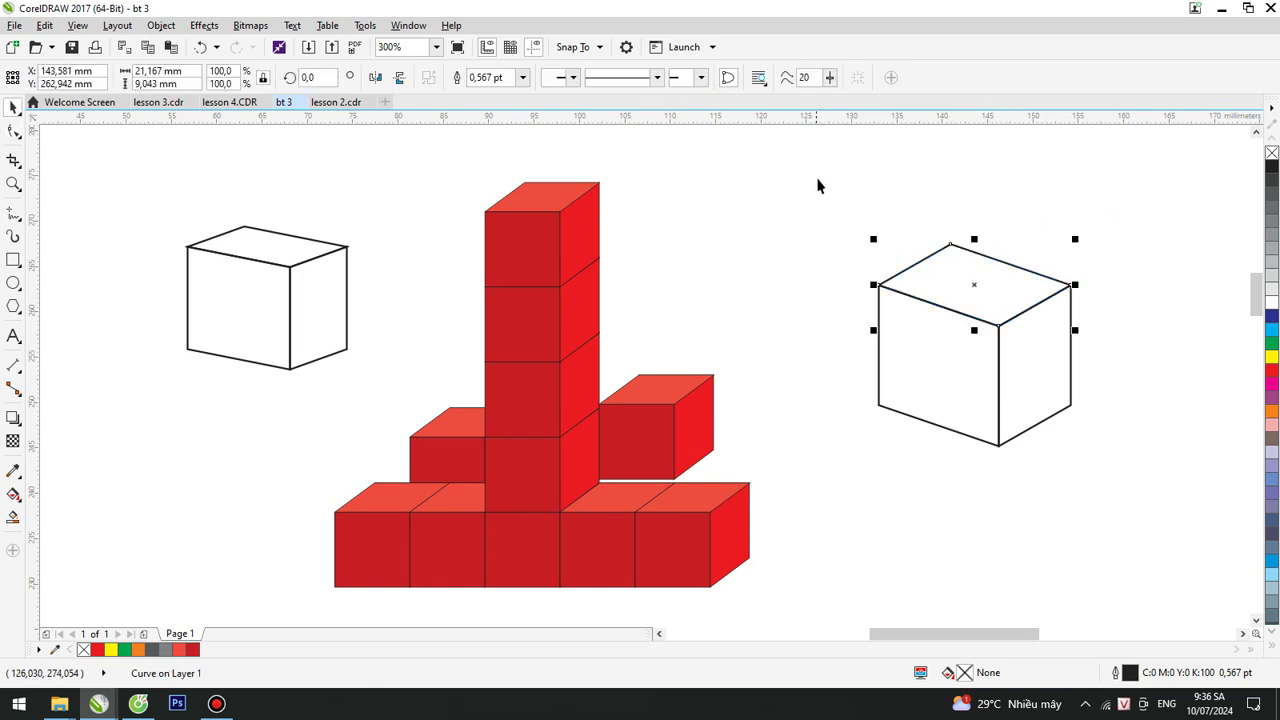
Group the second cube's three faces, move the cube up beside the red column, and fill it with 20% black.
{"action": "left_click_drag", "start_coordinate": [823, 169], "coordinate": [1129, 456]}
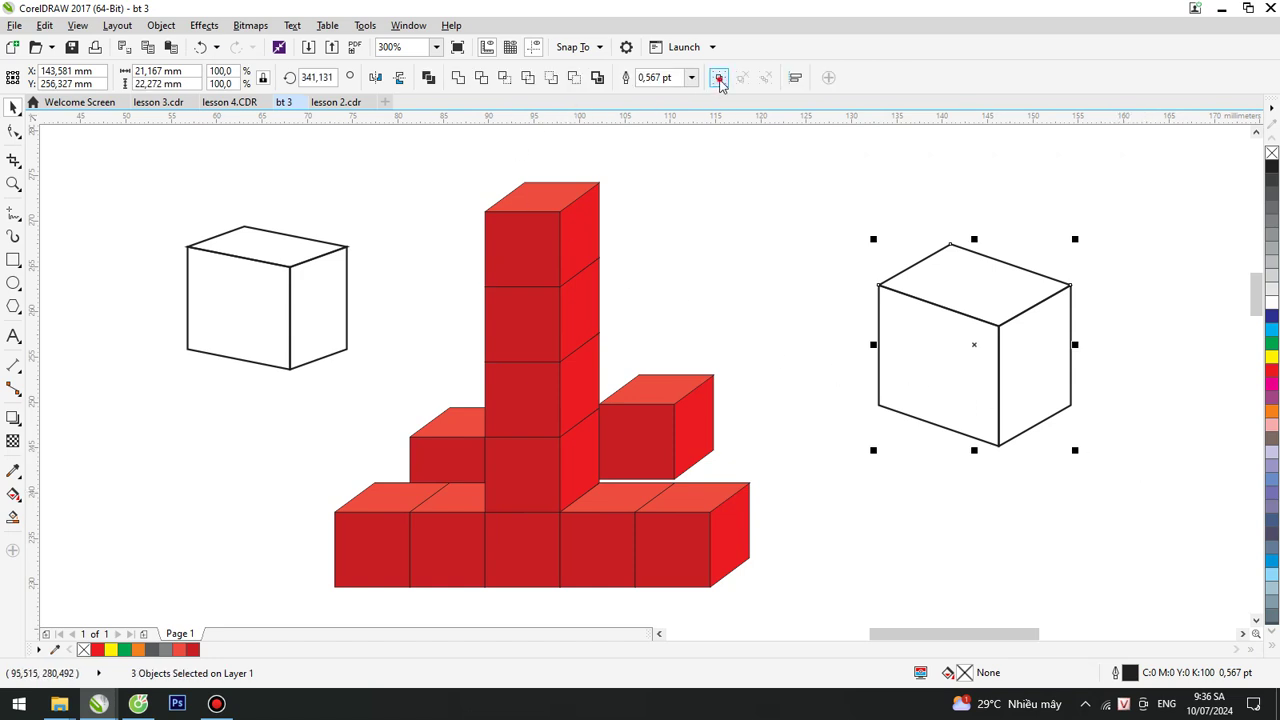
{"action": "left_click", "coordinate": [719, 77]}
{"action": "key", "text": "ctrl+g"}
{"action": "left_click_drag", "start_coordinate": [987, 397], "coordinate": [852, 314]}
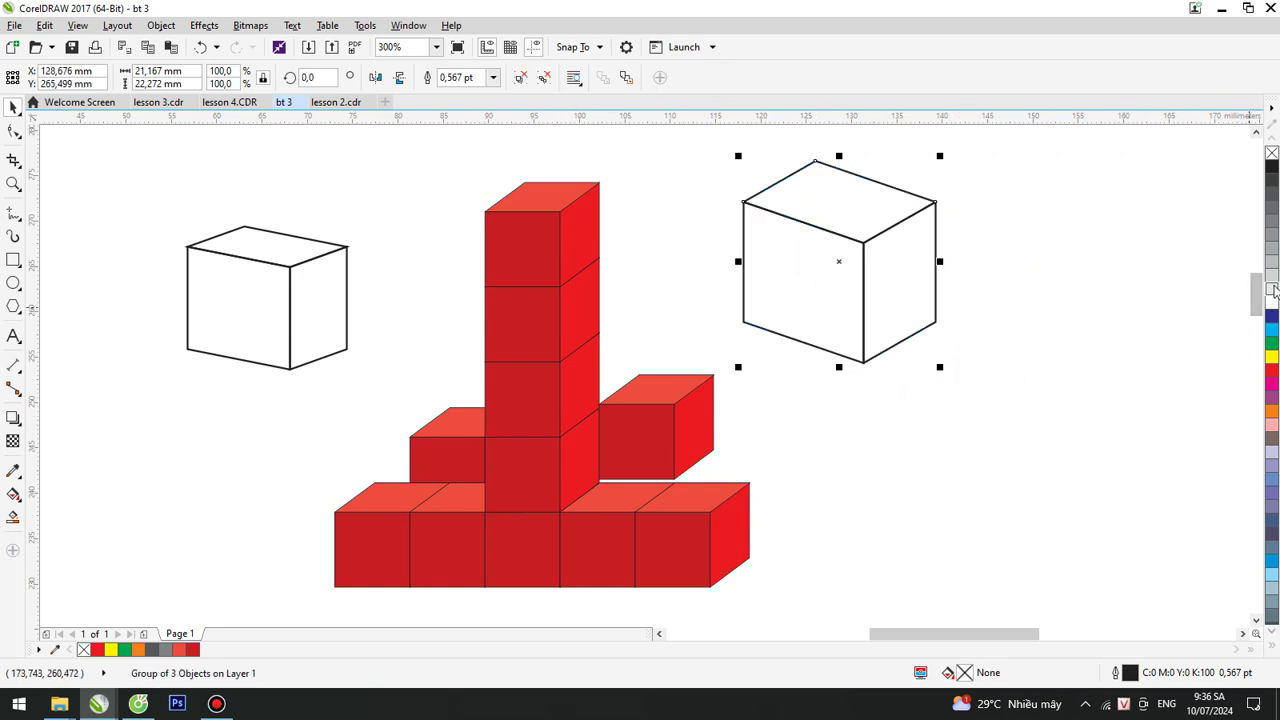
{"action": "left_click", "coordinate": [1271, 276]}
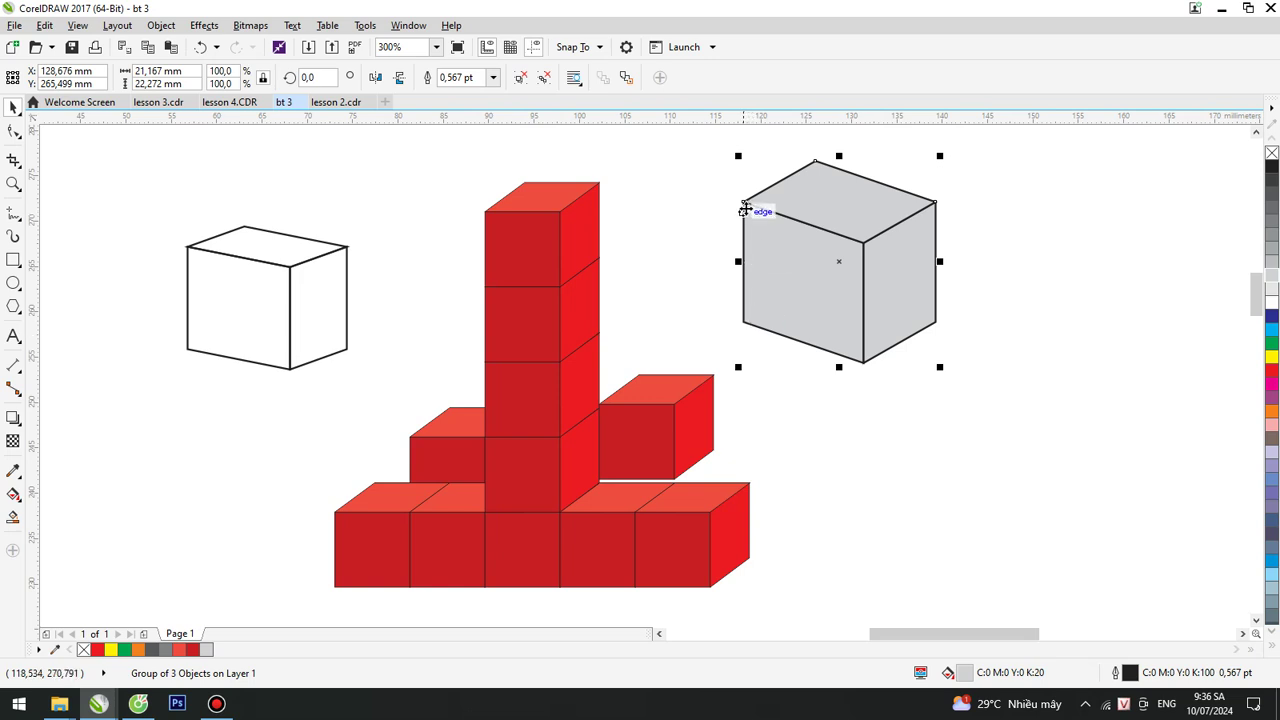
Extend the grey cube into a row of three toward the lower right, and add three more copies toward the lower left from its end.
{"action": "left_click_drag", "start_coordinate": [810, 231], "coordinate": [868, 250]}
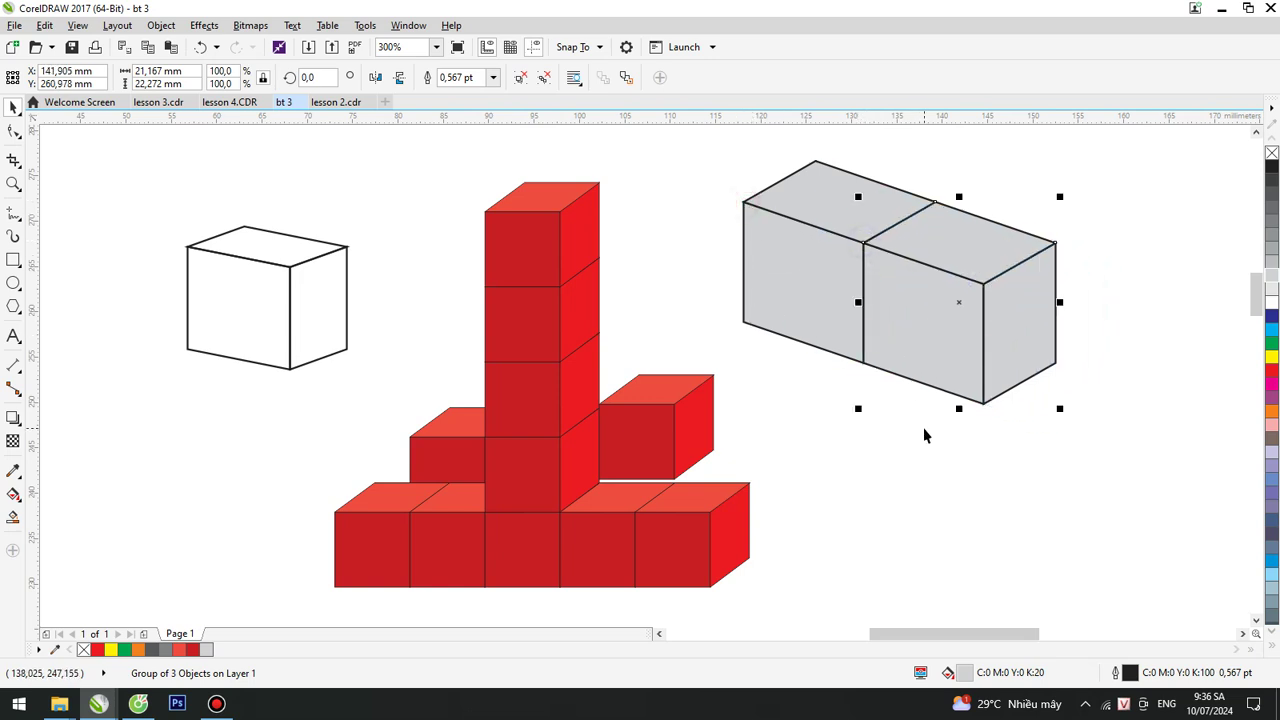
{"action": "key", "text": "ctrl+r"}
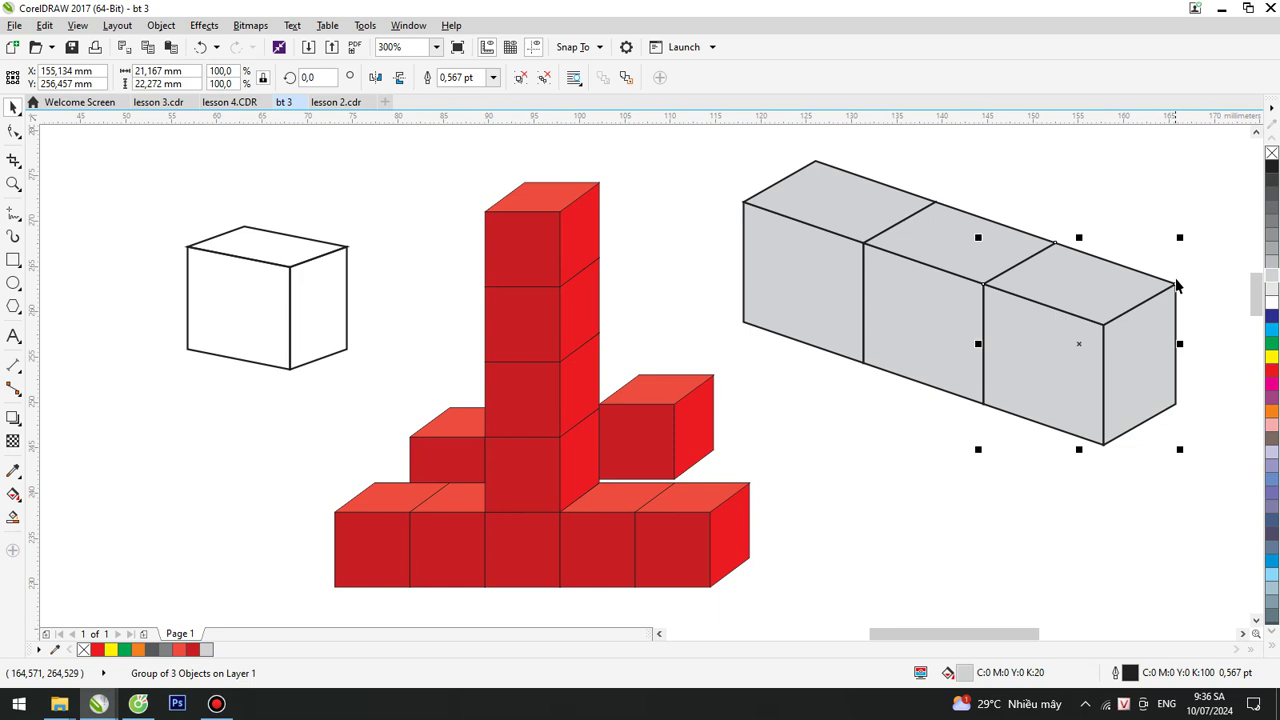
{"action": "left_click_drag", "start_coordinate": [1176, 286], "coordinate": [1103, 328]}
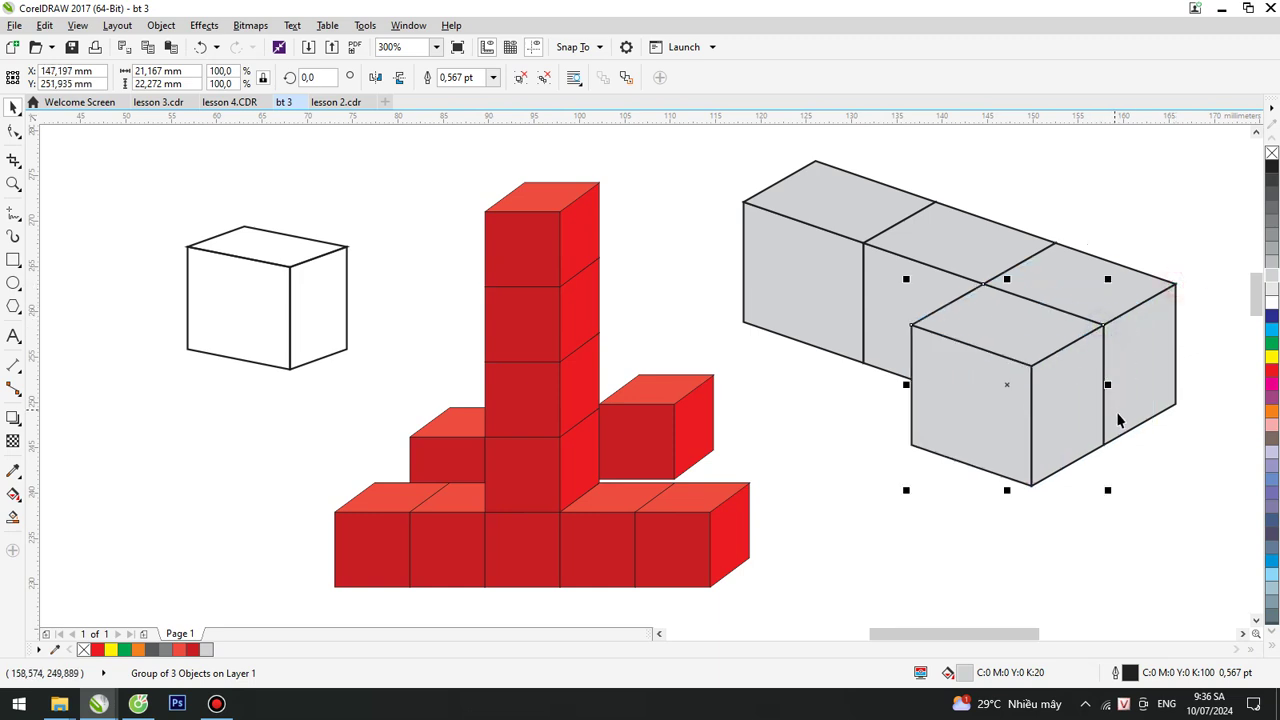
{"action": "key", "text": "ctrl+r"}
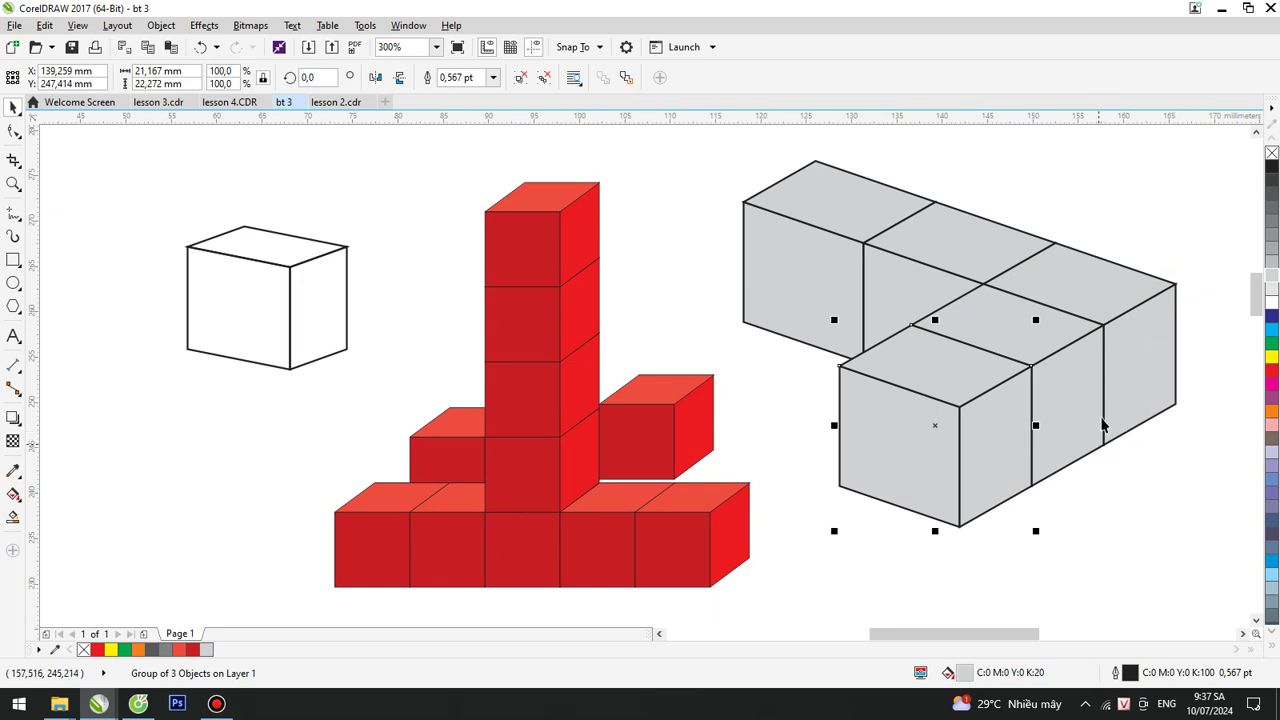
{"action": "key", "text": "ctrl+r"}
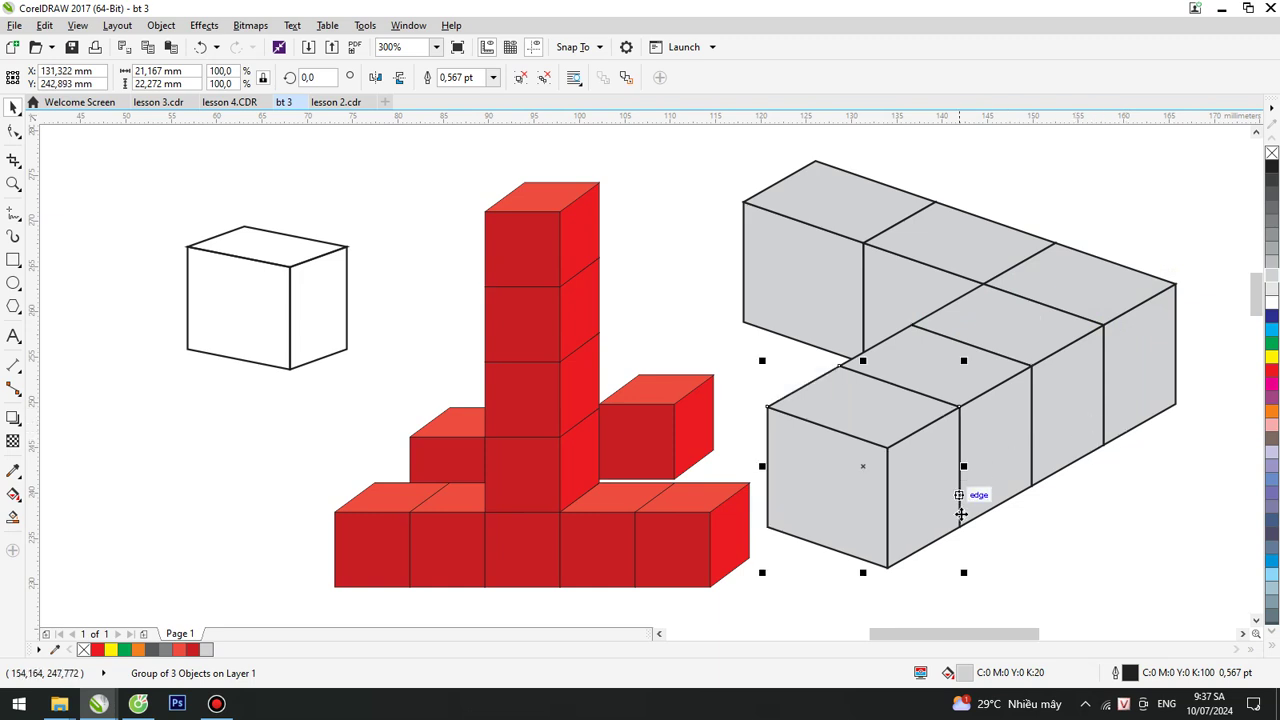
Stack two copies of the grey cube on the corner cube where the two rows meet.
{"action": "mouse_move", "coordinate": [890, 570]}
{"action": "left_mouse_down"}
{"action": "mouse_move", "coordinate": [1125, 300]}
{"action": "mouse_move", "coordinate": [1115, 333]}
{"action": "mouse_move", "coordinate": [1106, 204]}
{"action": "left_mouse_up"}
{"action": "scroll", "coordinate": [1247, 303], "scroll_direction": "down", "scroll_amount": 1}
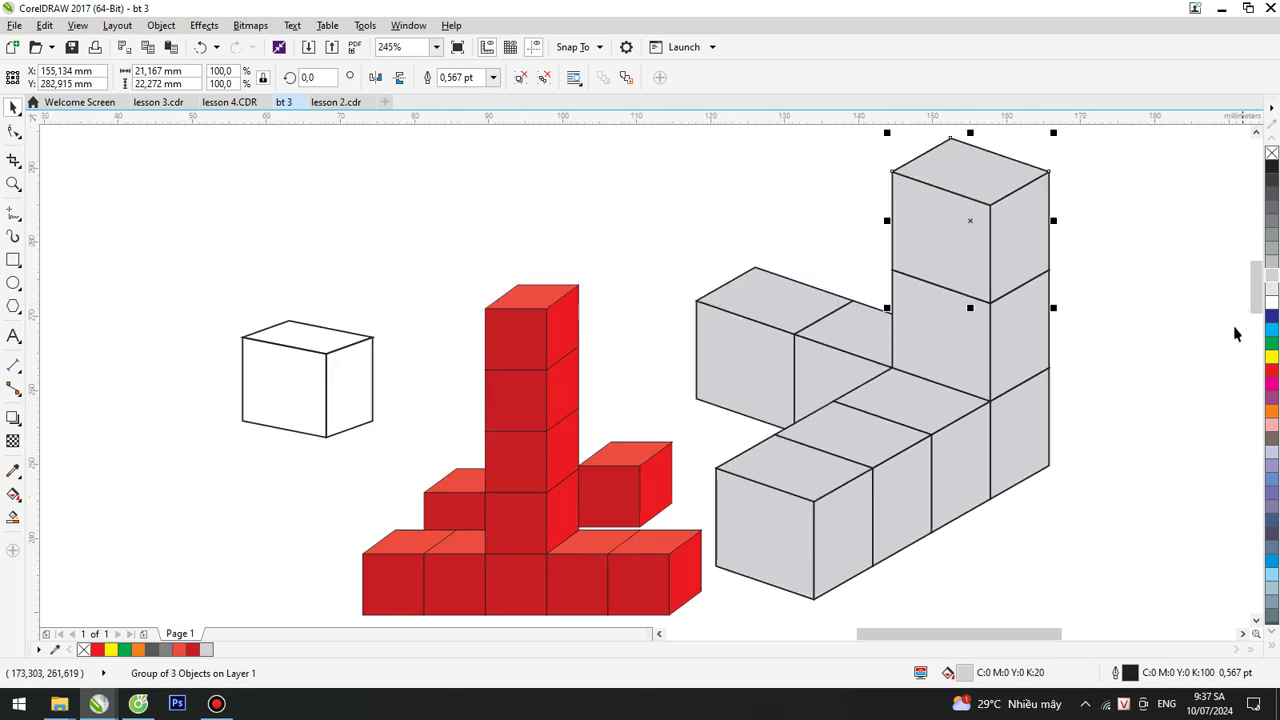
{"action": "left_click", "coordinate": [1108, 367]}
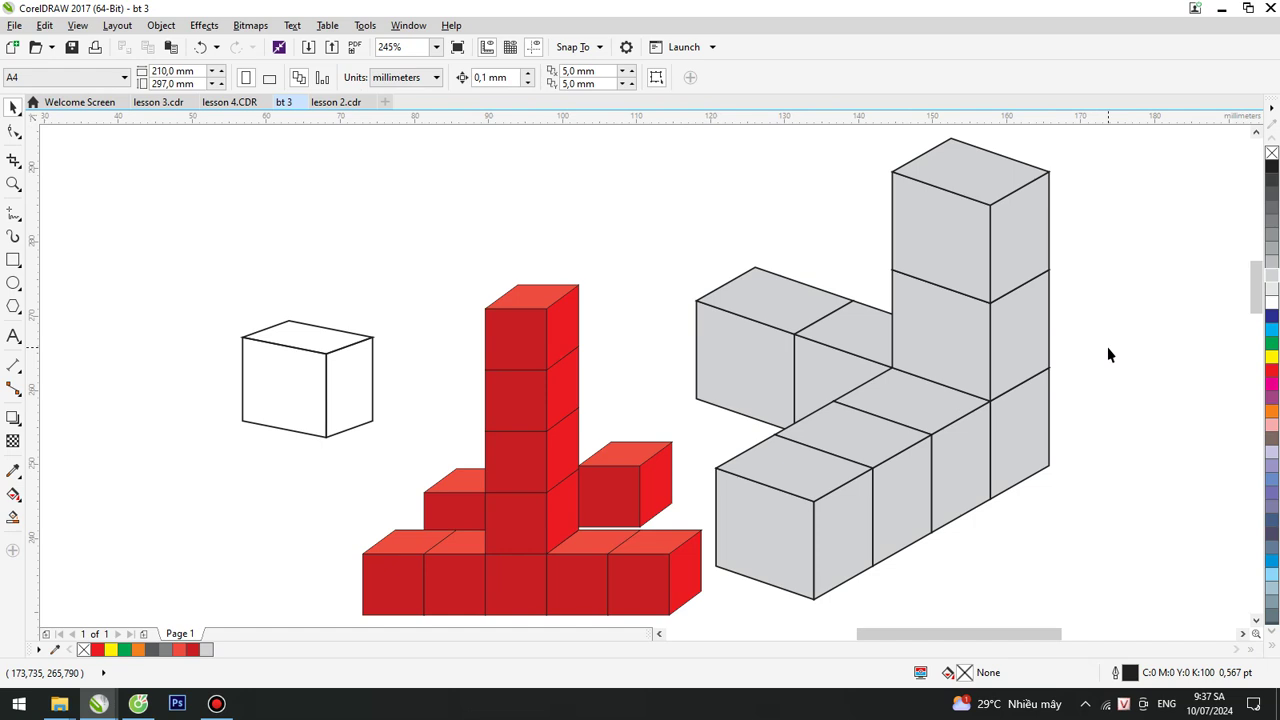
{"action": "left_click", "coordinate": [216, 703]}
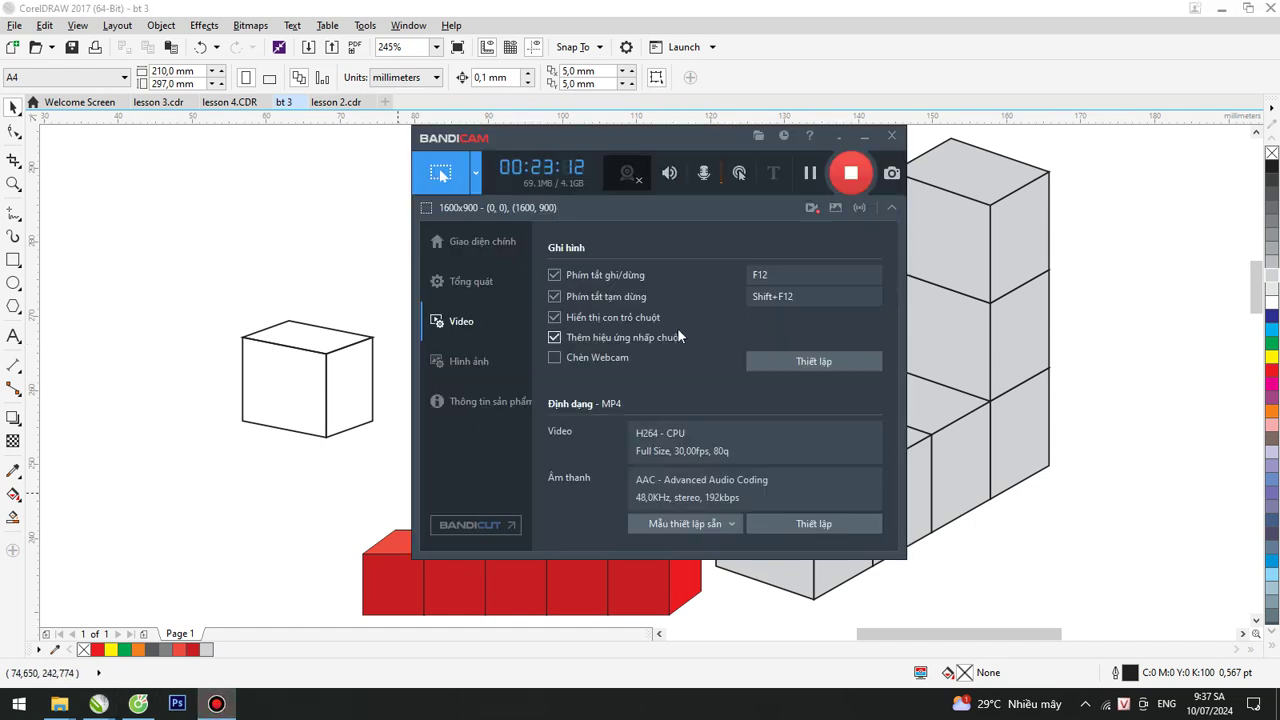